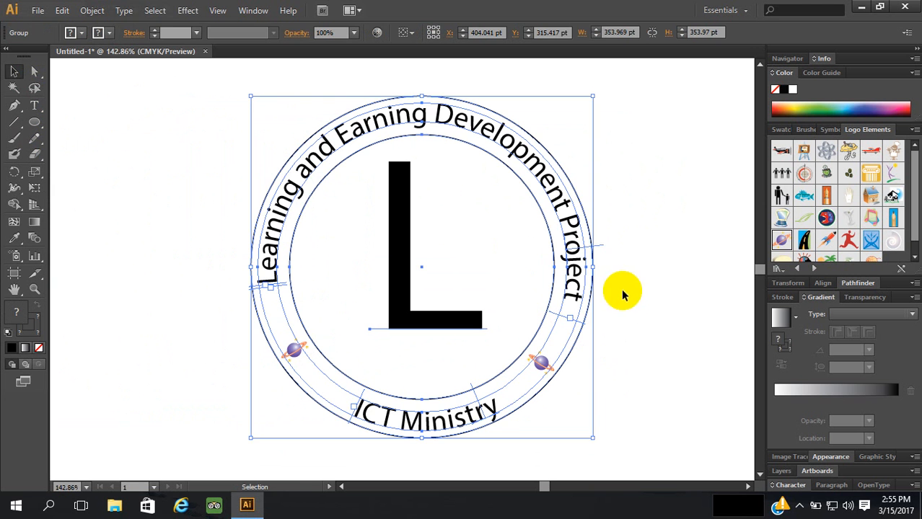
Move the whole finished emblem, with its circles, curved text, letter and planet symbols, left to free drawing space beside it
{"action": "left_click_drag", "start_coordinate": [619, 294], "coordinate": [240, 428]}
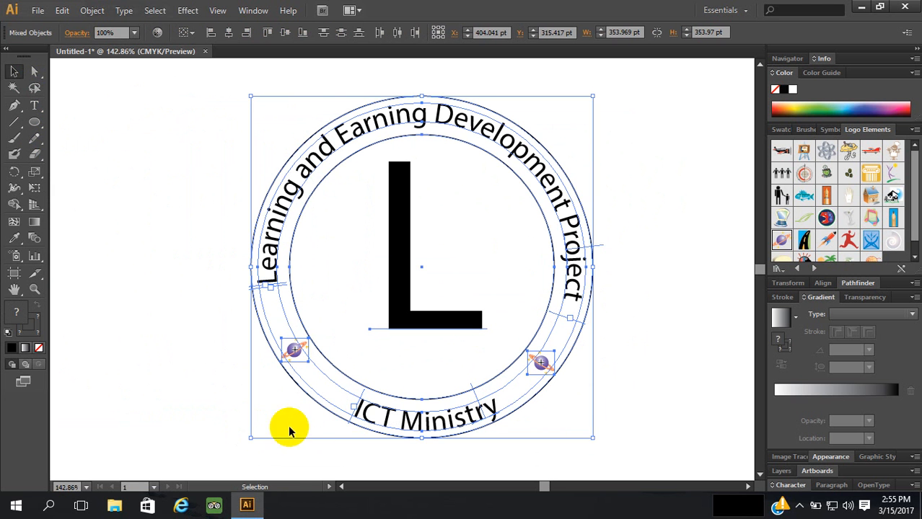
{"action": "key", "text": "a"}
{"action": "key", "text": "v"}
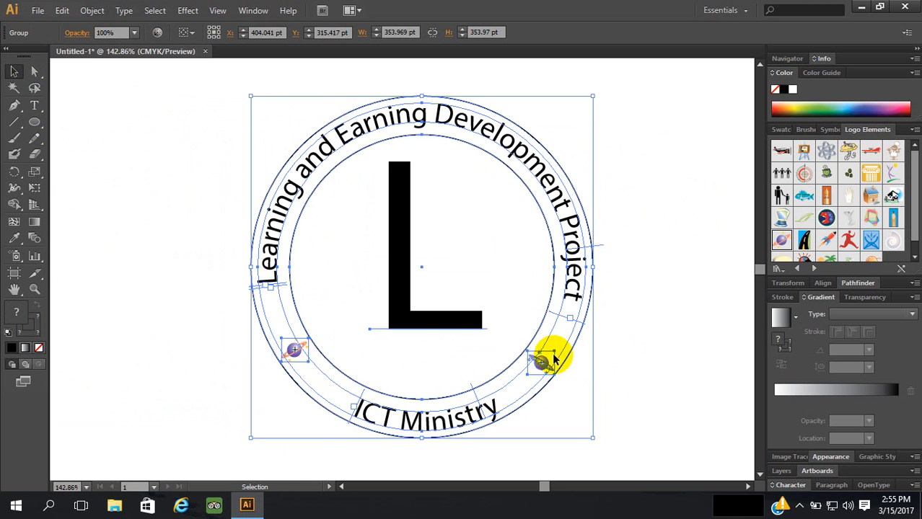
{"action": "left_click_drag", "start_coordinate": [579, 286], "coordinate": [355, 261]}
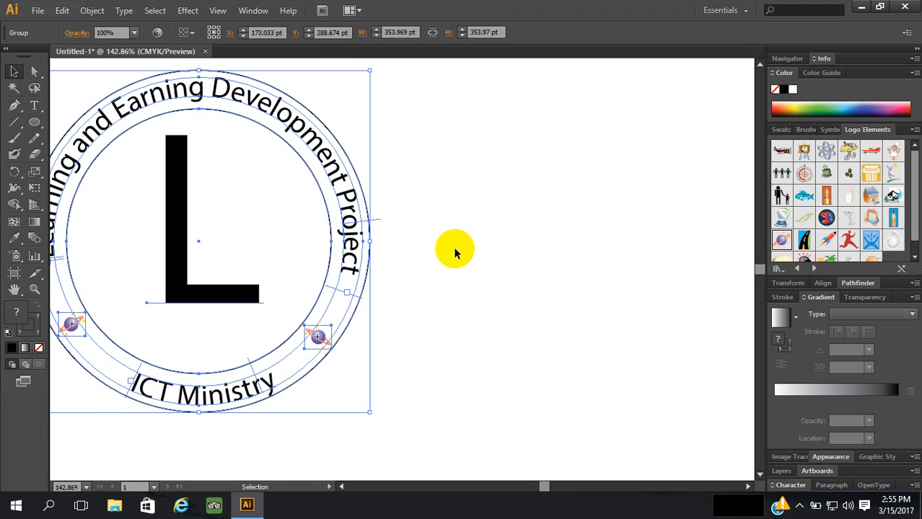
{"action": "scroll", "coordinate": [103, 233], "scroll_direction": "up", "scroll_amount": 1}
Draw a large circle with the Ellipse tool in the empty space beside the emblem, with no fill and a black stroke
{"action": "left_click", "coordinate": [33, 122]}
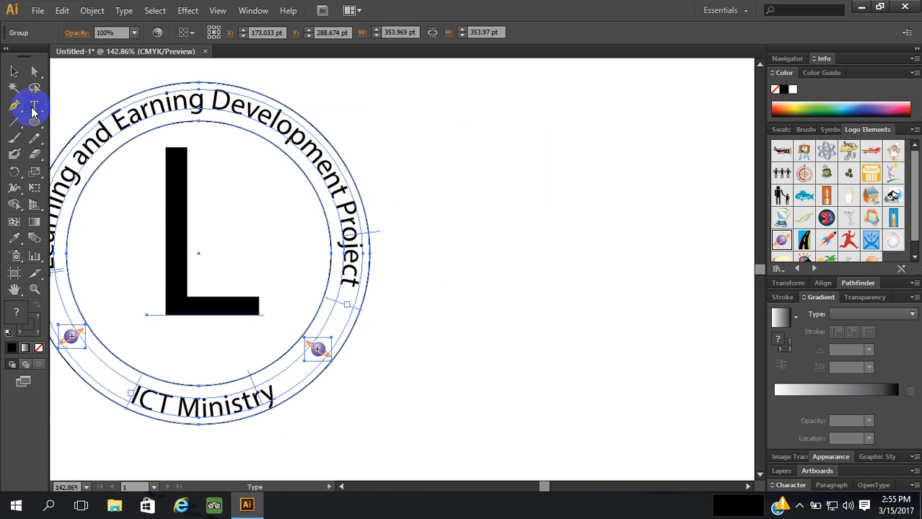
{"action": "left_click_drag", "start_coordinate": [38, 125], "coordinate": [79, 158]}
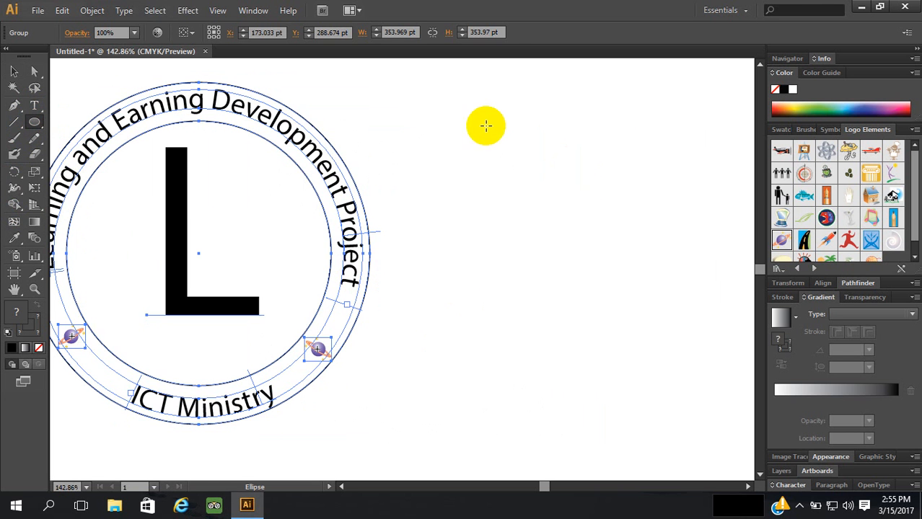
{"action": "mouse_move", "coordinate": [488, 126]}
{"action": "left_mouse_down"}
{"action": "mouse_move", "coordinate": [607, 278]}
{"action": "mouse_move", "coordinate": [647, 304]}
{"action": "mouse_move", "coordinate": [654, 258]}
{"action": "mouse_move", "coordinate": [594, 259]}
{"action": "mouse_move", "coordinate": [654, 285]}
{"action": "mouse_move", "coordinate": [584, 200]}
{"action": "mouse_move", "coordinate": [616, 251]}
{"action": "mouse_move", "coordinate": [562, 195]}
{"action": "mouse_move", "coordinate": [697, 391]}
{"action": "mouse_move", "coordinate": [664, 370]}
{"action": "mouse_move", "coordinate": [671, 377]}
{"action": "left_mouse_up"}
{"action": "key", "text": "shift"}
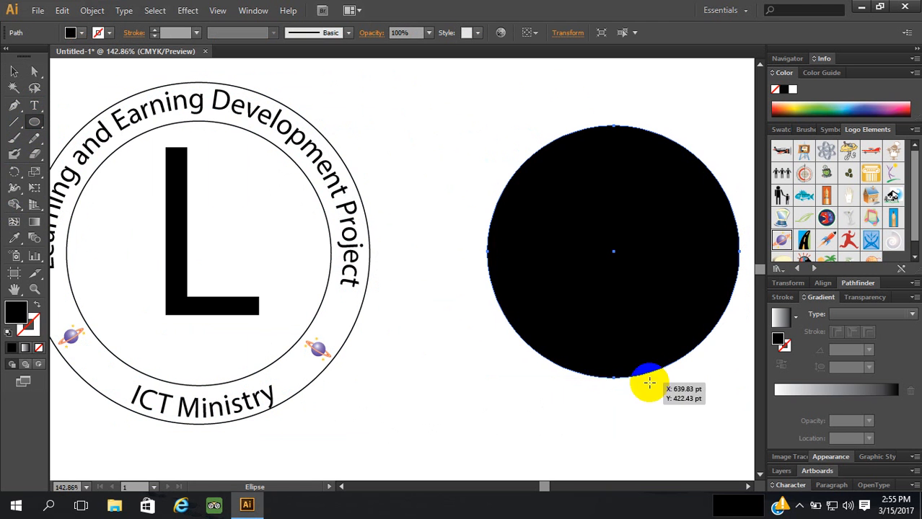
{"action": "left_click", "coordinate": [35, 307]}
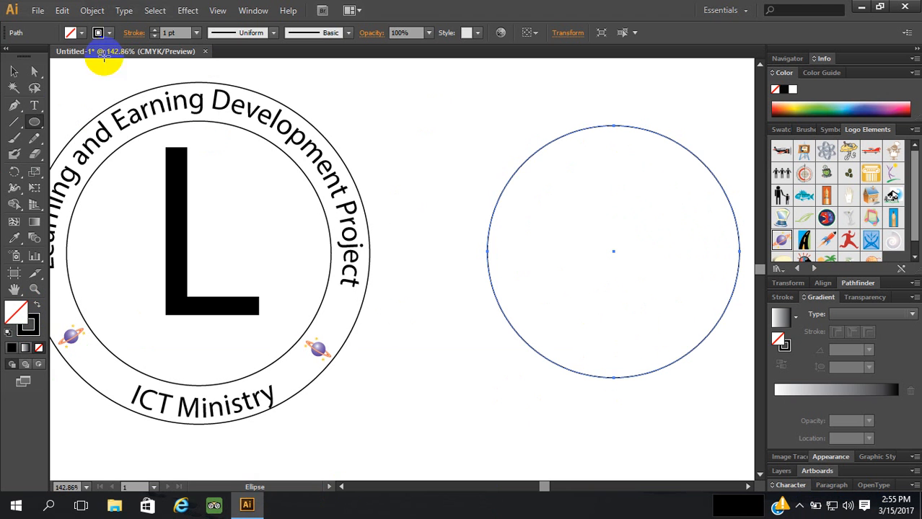
{"action": "left_click", "coordinate": [12, 74]}
{"action": "left_click_drag", "start_coordinate": [593, 127], "coordinate": [566, 130]}
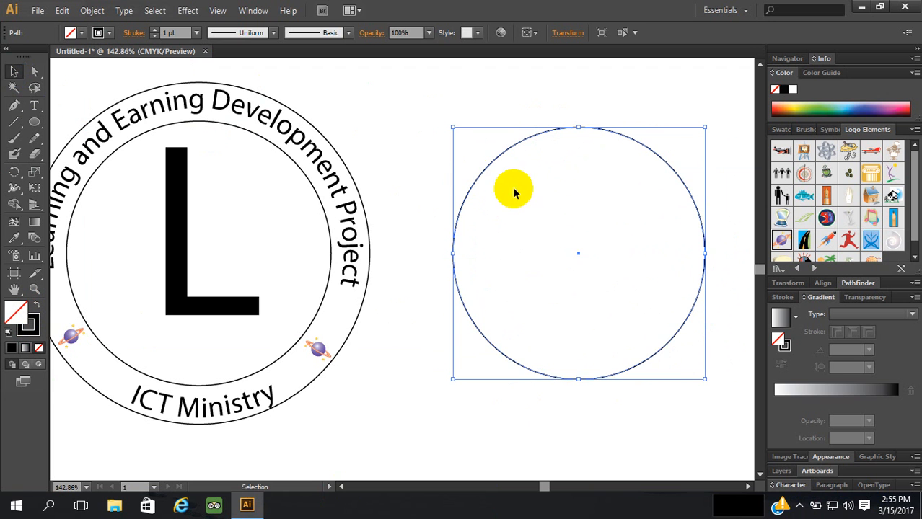
Create a concentric copy of the new circle scaled uniformly to 95%
{"action": "right_click", "coordinate": [531, 193]}
{"action": "mouse_move", "coordinate": [642, 386]}
{"action": "mouse_move", "coordinate": [652, 367]}
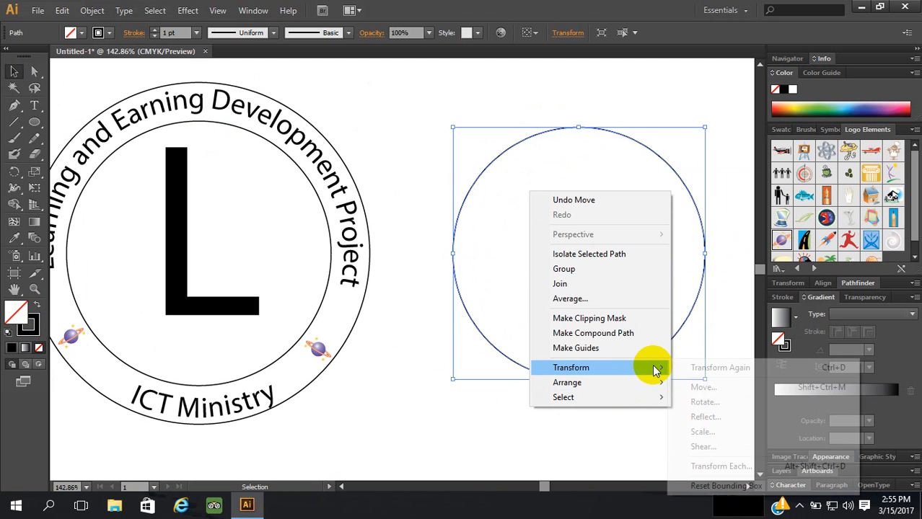
{"action": "left_click", "coordinate": [711, 433]}
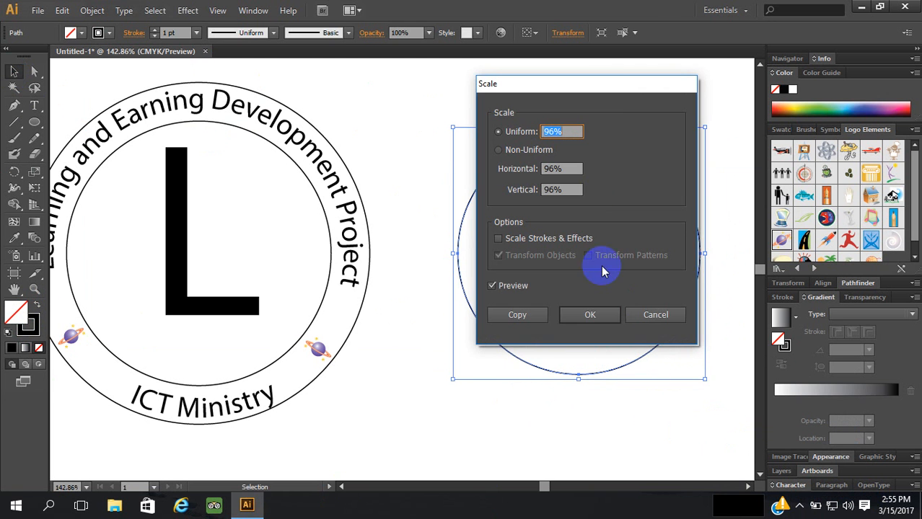
{"action": "left_click_drag", "start_coordinate": [613, 88], "coordinate": [241, 100]}
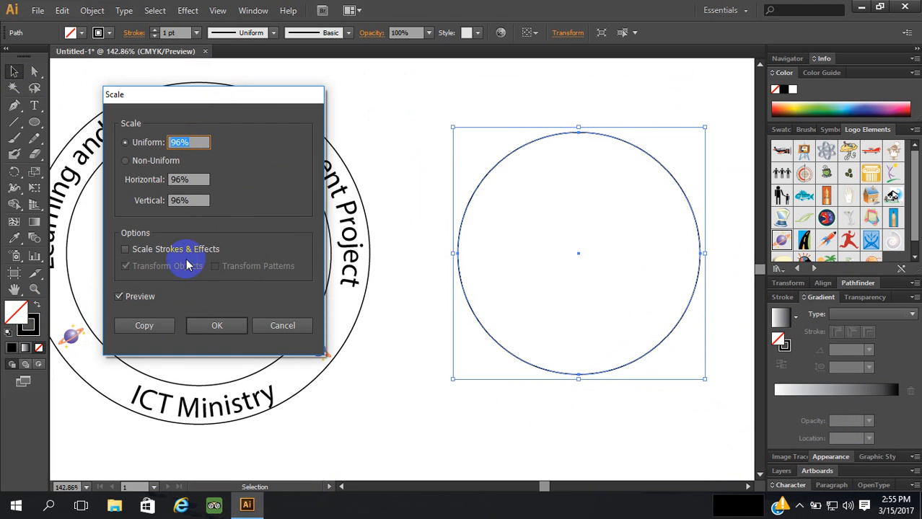
{"action": "key", "text": "Down"}
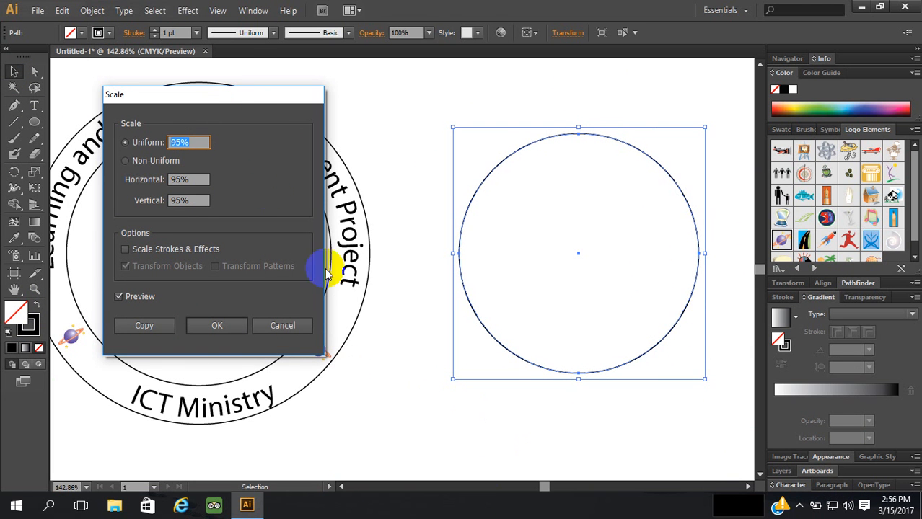
{"action": "left_click", "coordinate": [163, 325]}
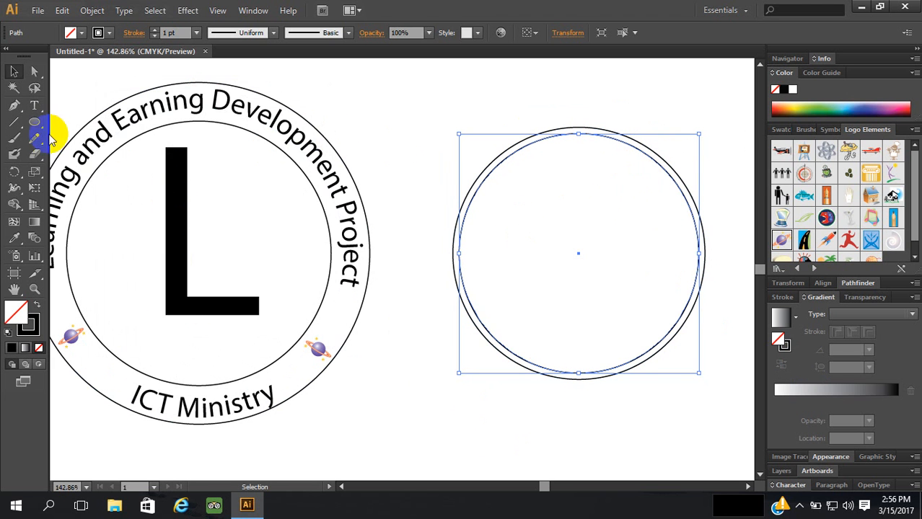
{"action": "left_click_drag", "start_coordinate": [34, 105], "coordinate": [124, 142]}
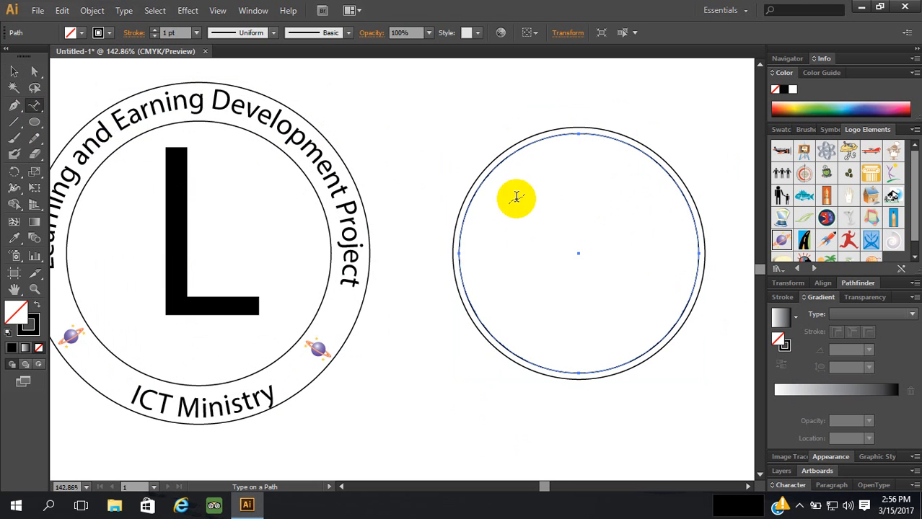
{"action": "left_click", "coordinate": [455, 226]}
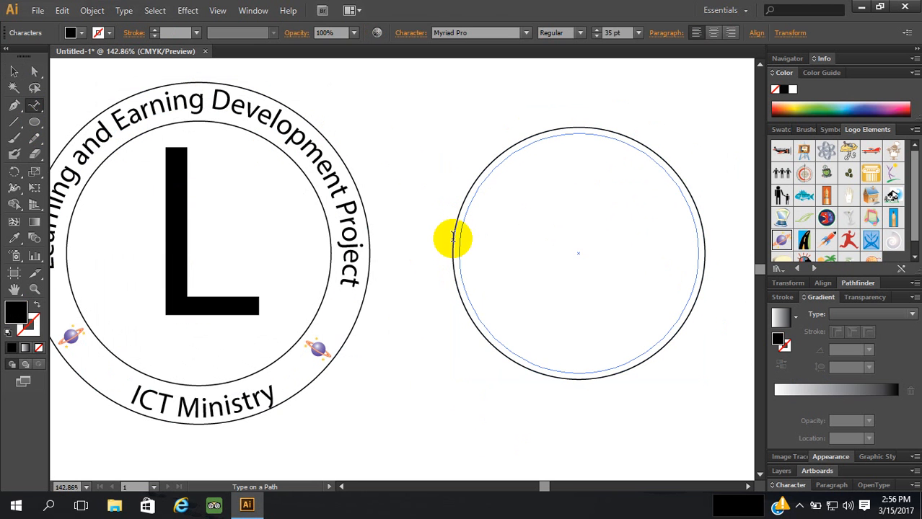
{"action": "key", "text": "ctrl+z"}
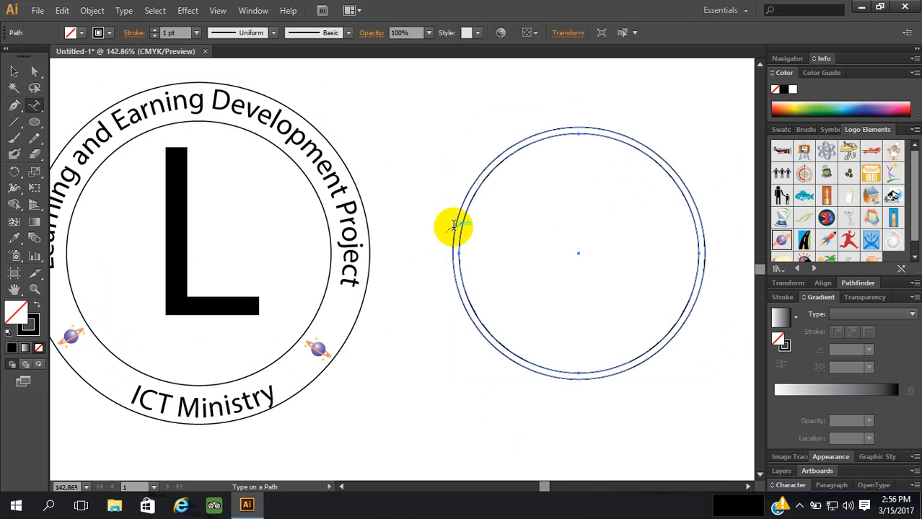
Add "Learning and Earning Development Project" as path text on the outer circle and slide its start to the circle's lower left
{"action": "left_click", "coordinate": [14, 71]}
{"action": "left_click", "coordinate": [552, 130]}
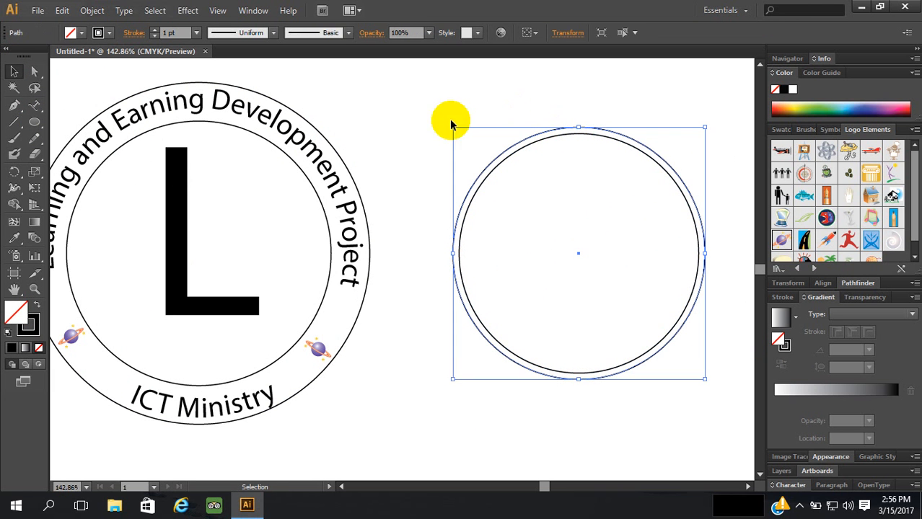
{"action": "left_click", "coordinate": [34, 108]}
{"action": "left_click_drag", "start_coordinate": [36, 107], "coordinate": [126, 144]}
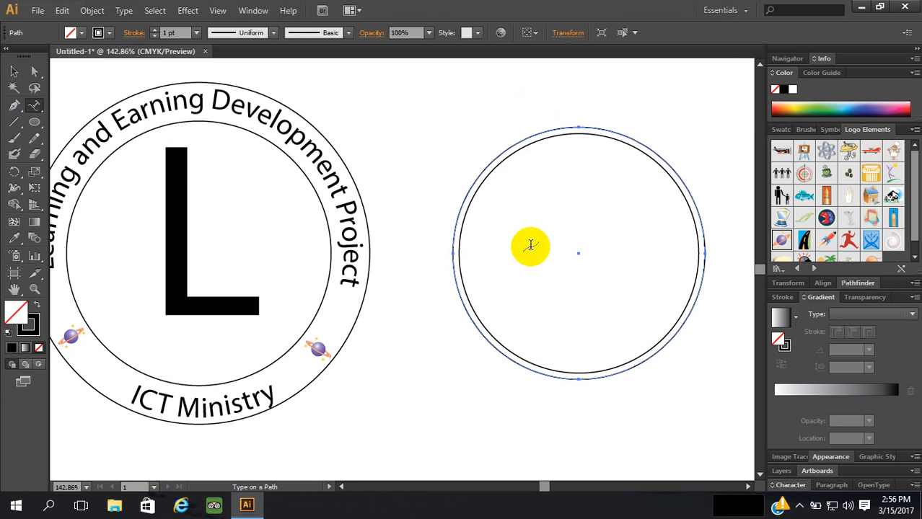
{"action": "left_click", "coordinate": [458, 214]}
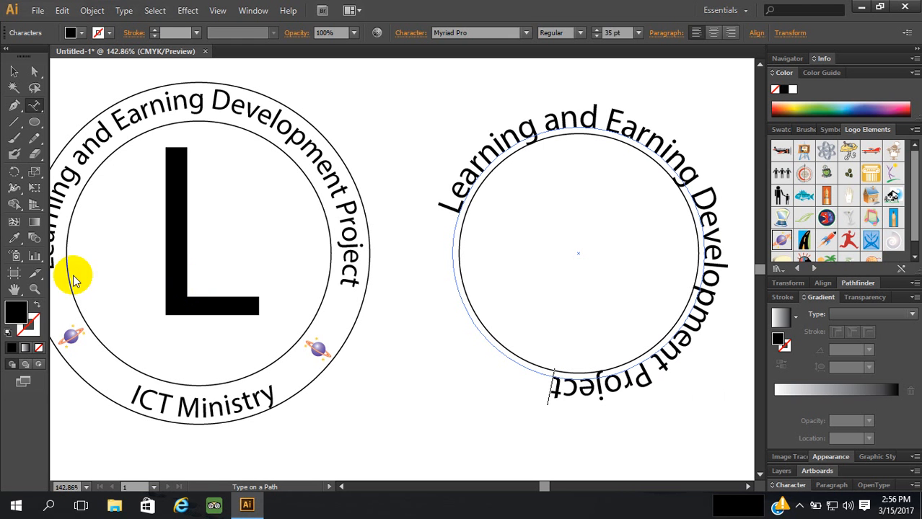
{"action": "left_click", "coordinate": [14, 70]}
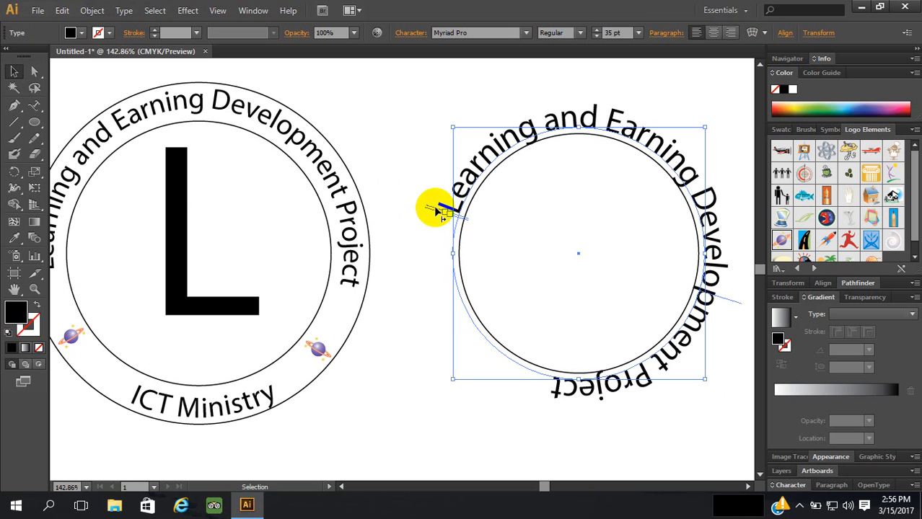
{"action": "left_click_drag", "start_coordinate": [435, 210], "coordinate": [451, 310]}
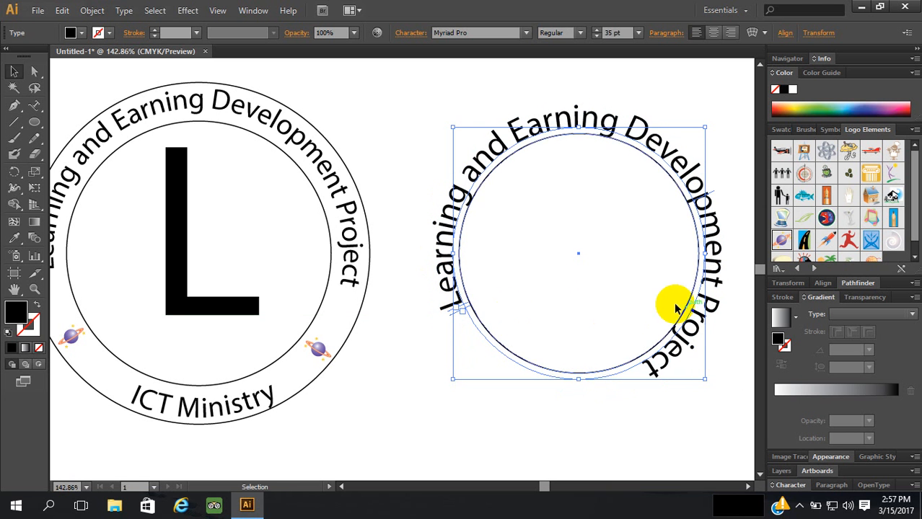
Set the font size of the whole curved text on the new circle to 30 pt
{"action": "left_click", "coordinate": [34, 107]}
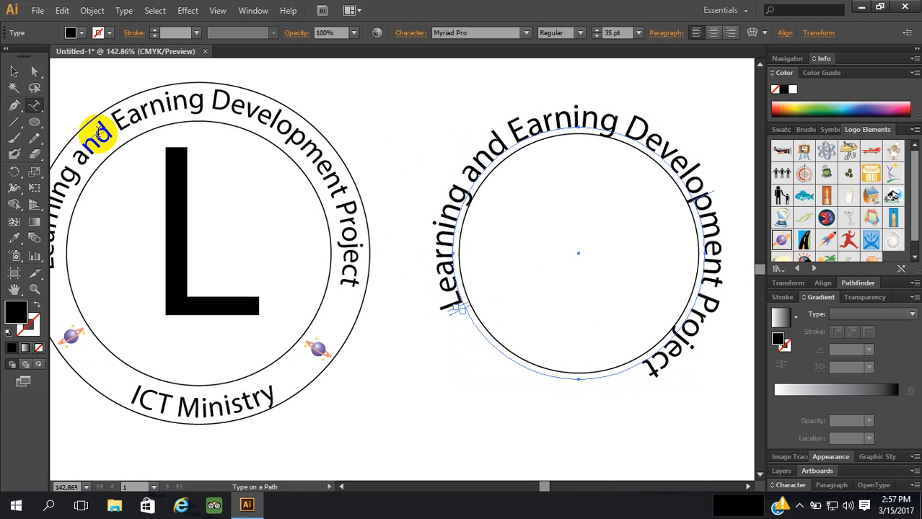
{"action": "left_click", "coordinate": [465, 209]}
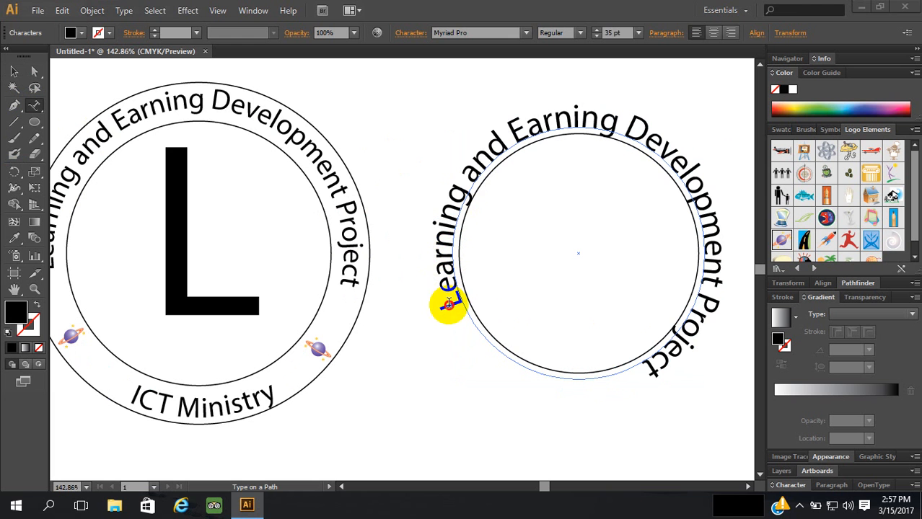
{"action": "mouse_move", "coordinate": [459, 298]}
{"action": "left_mouse_down"}
{"action": "mouse_move", "coordinate": [449, 310]}
{"action": "mouse_move", "coordinate": [565, 120]}
{"action": "mouse_move", "coordinate": [441, 328]}
{"action": "mouse_move", "coordinate": [449, 304]}
{"action": "left_mouse_up"}
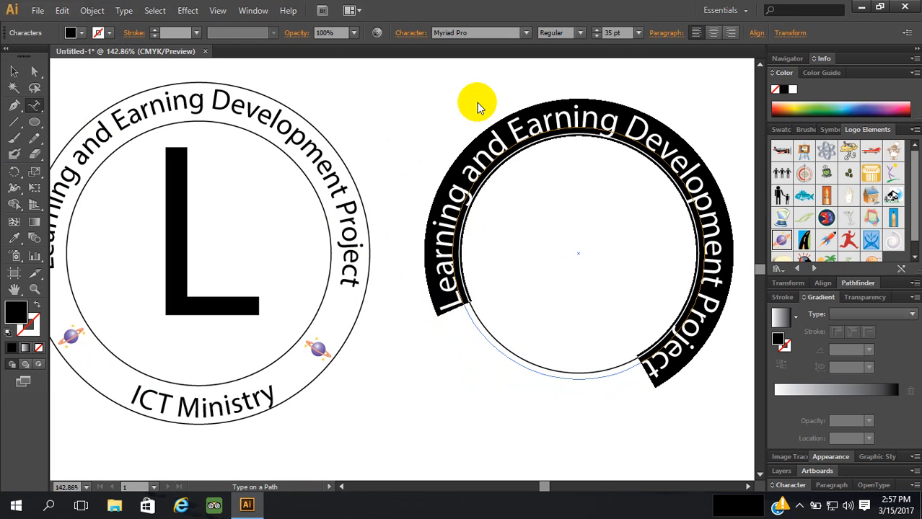
{"action": "left_click", "coordinate": [597, 36]}
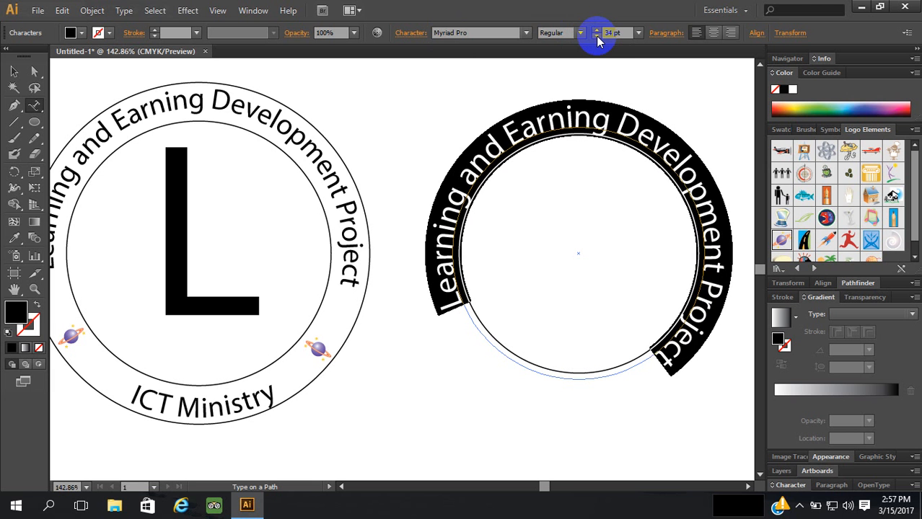
{"action": "left_click", "coordinate": [597, 36]}
{"action": "left_click", "coordinate": [598, 36]}
{"action": "left_click", "coordinate": [597, 36]}
{"action": "left_click", "coordinate": [598, 36]}
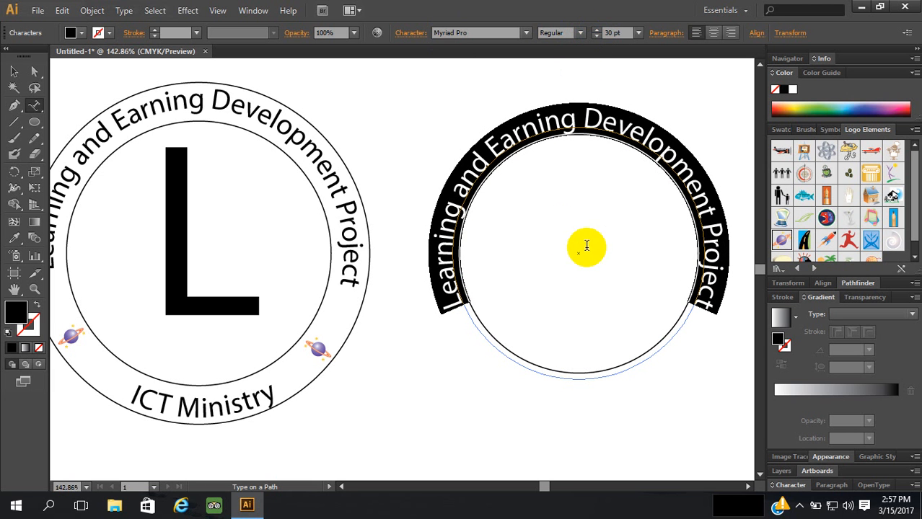
{"action": "left_click", "coordinate": [15, 75]}
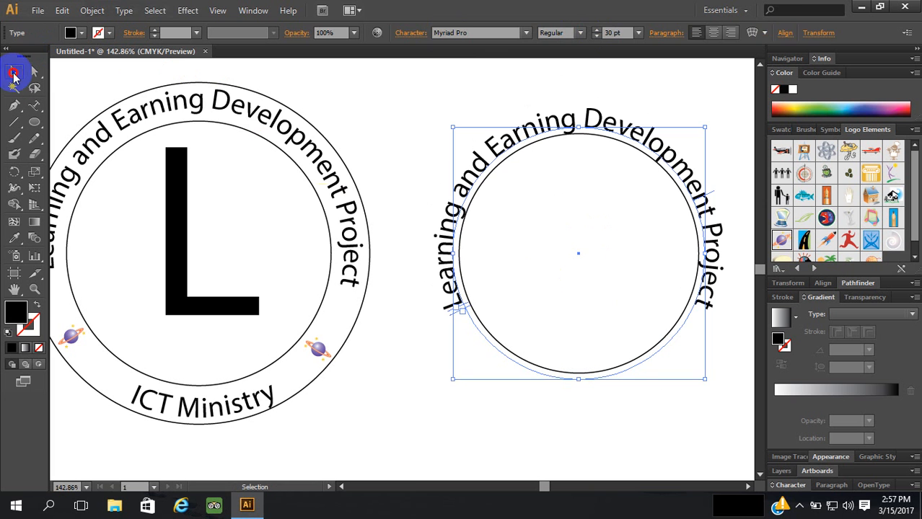
{"action": "left_click", "coordinate": [549, 264]}
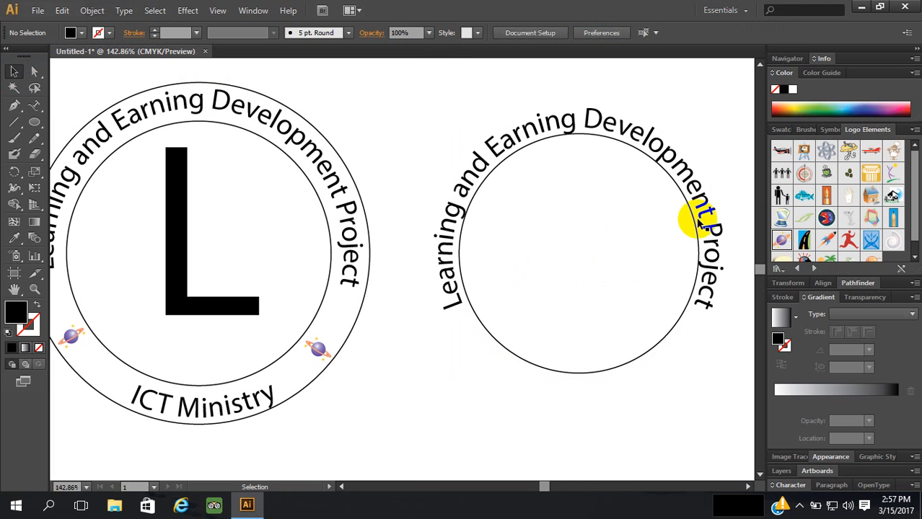
Scale the inner circle under the curved text uniformly to 98% and deselect it
{"action": "left_click", "coordinate": [681, 193]}
{"action": "right_click", "coordinate": [680, 193]}
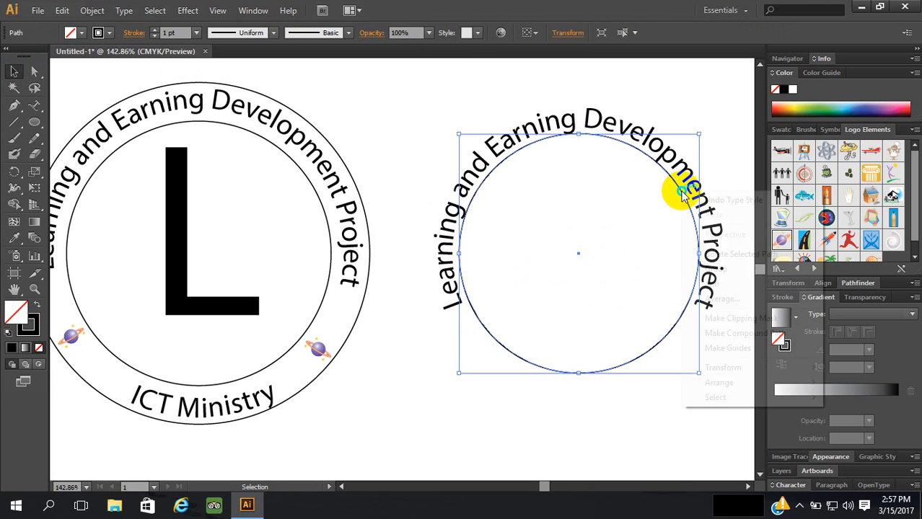
{"action": "mouse_move", "coordinate": [758, 368]}
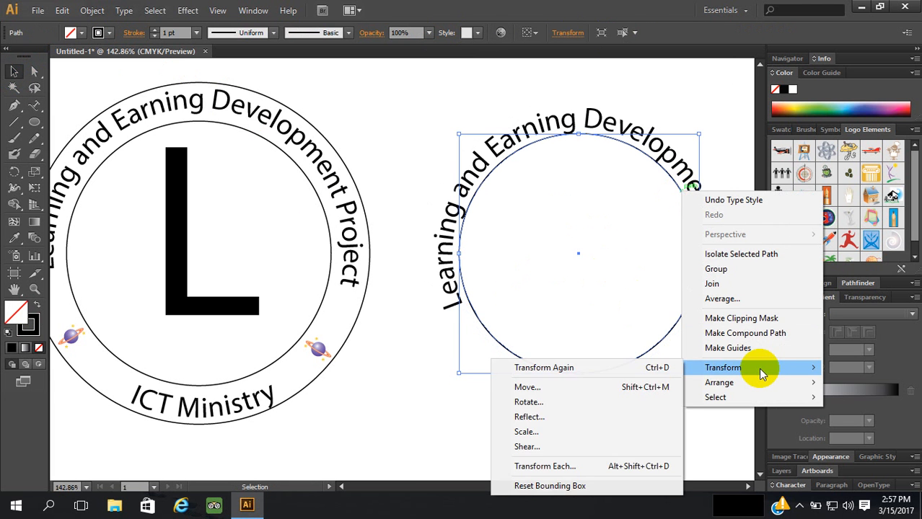
{"action": "left_click", "coordinate": [584, 431]}
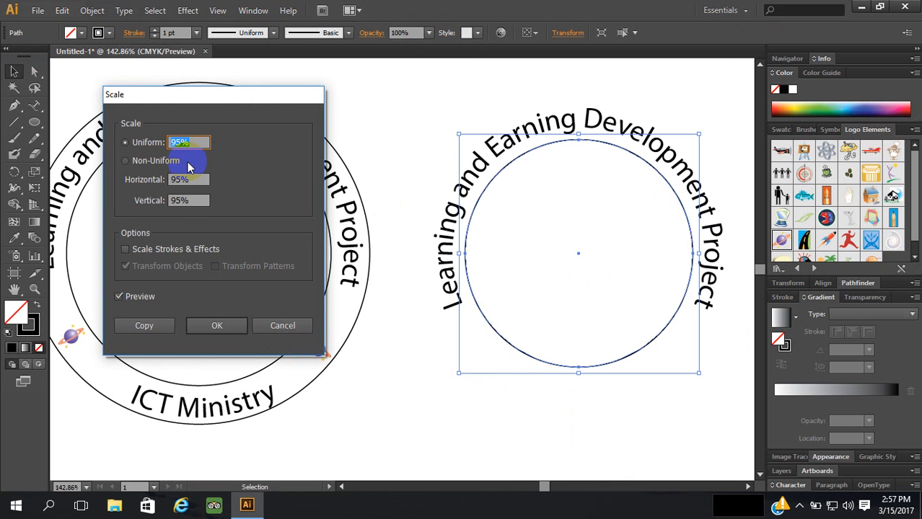
{"action": "key", "text": "Up"}
{"action": "key", "text": "Up"}
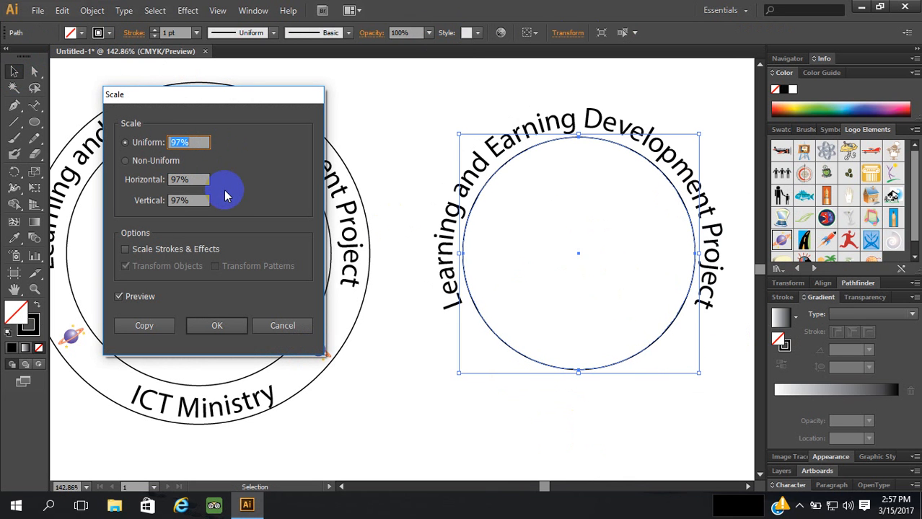
{"action": "key", "text": "Up"}
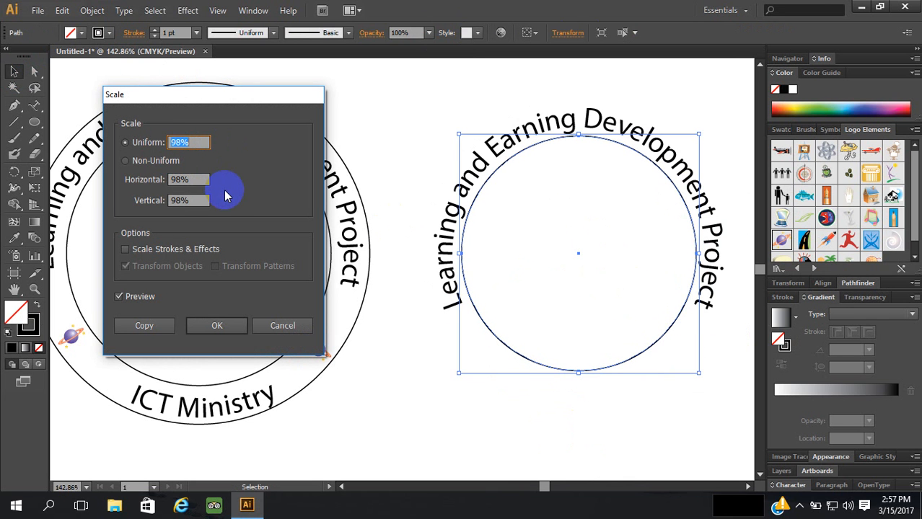
{"action": "left_click", "coordinate": [207, 324]}
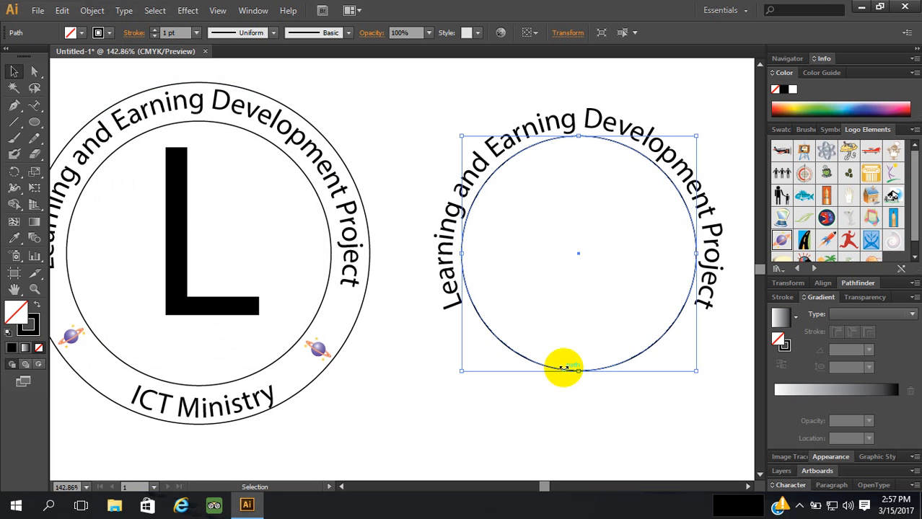
{"action": "left_click", "coordinate": [644, 422]}
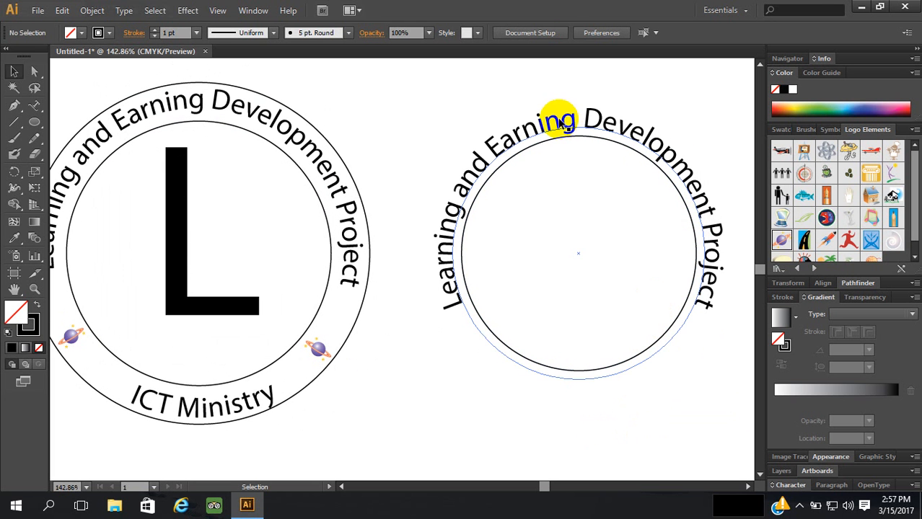
Create a concentric copy of the circle inside the curved text, scaled uniformly to 130%
{"action": "left_click", "coordinate": [466, 263]}
{"action": "right_click", "coordinate": [465, 267]}
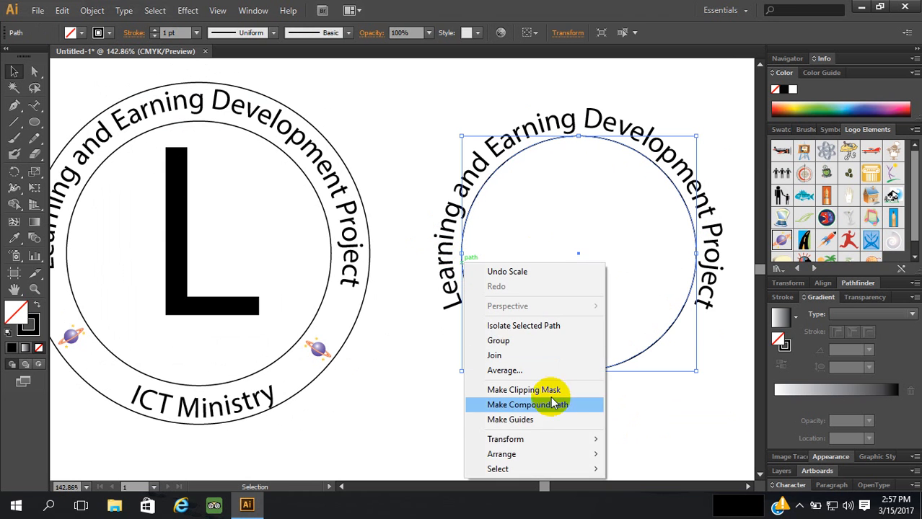
{"action": "mouse_move", "coordinate": [559, 439]}
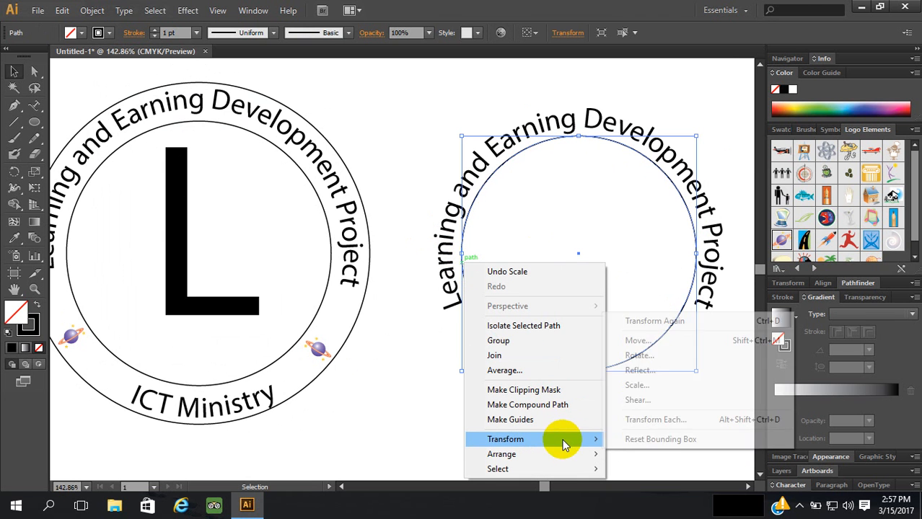
{"action": "left_click", "coordinate": [651, 382]}
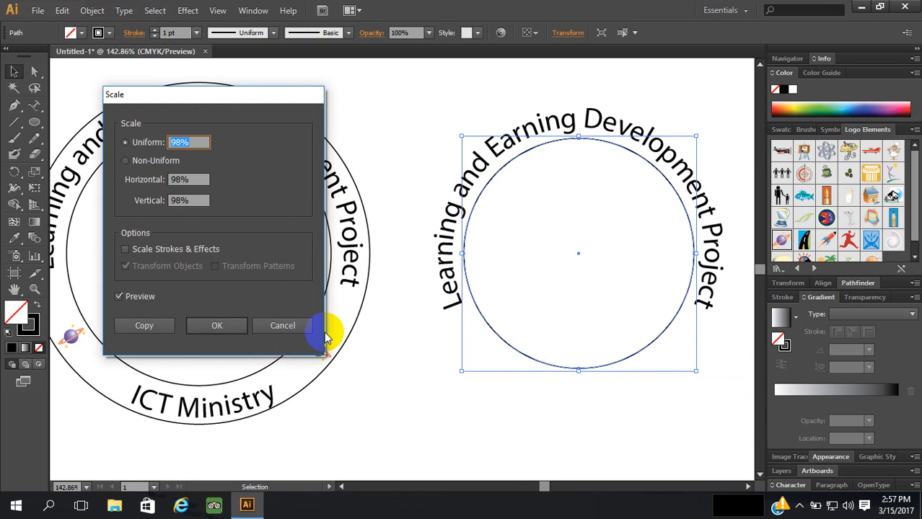
{"action": "key", "text": "Up"}
{"action": "key", "text": "Up"}
{"action": "key", "text": "Up"}
{"action": "key", "text": "Up"}
{"action": "key", "text": "Up"}
{"action": "key", "text": "Up"}
{"action": "key", "text": "Up"}
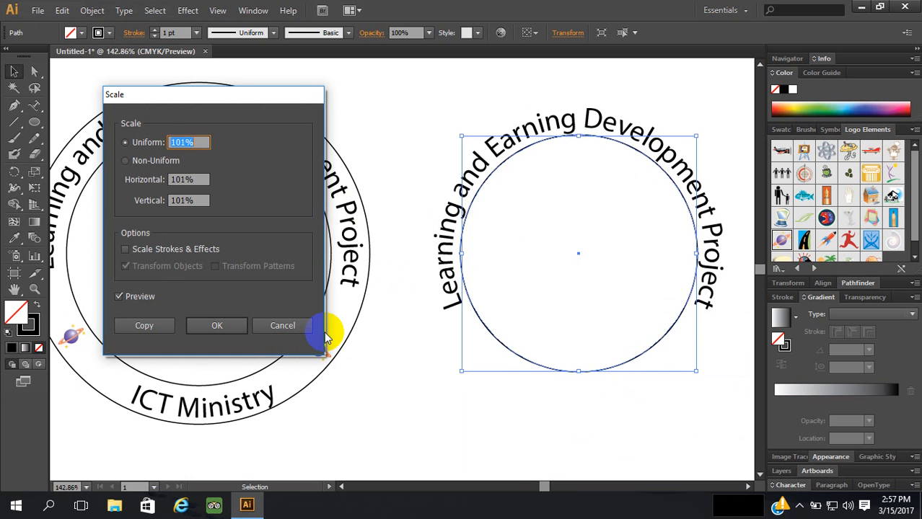
{"action": "key", "text": "Up"}
{"action": "key", "text": "Up"}
{"action": "key", "text": "Up"}
{"action": "key", "text": "Up"}
{"action": "key", "text": "Up"}
{"action": "key", "text": "Up"}
{"action": "key", "text": "Up"}
{"action": "key", "text": "Up"}
{"action": "key", "text": "Up"}
{"action": "key", "text": "Up"}
{"action": "key", "text": "Up"}
{"action": "key", "text": "Up"}
{"action": "key", "text": "Up"}
{"action": "key", "text": "Up"}
{"action": "key", "text": "Up"}
{"action": "key", "text": "Up"}
{"action": "key", "text": "Up"}
{"action": "key", "text": "Up"}
{"action": "key", "text": "Up"}
{"action": "key", "text": "Up"}
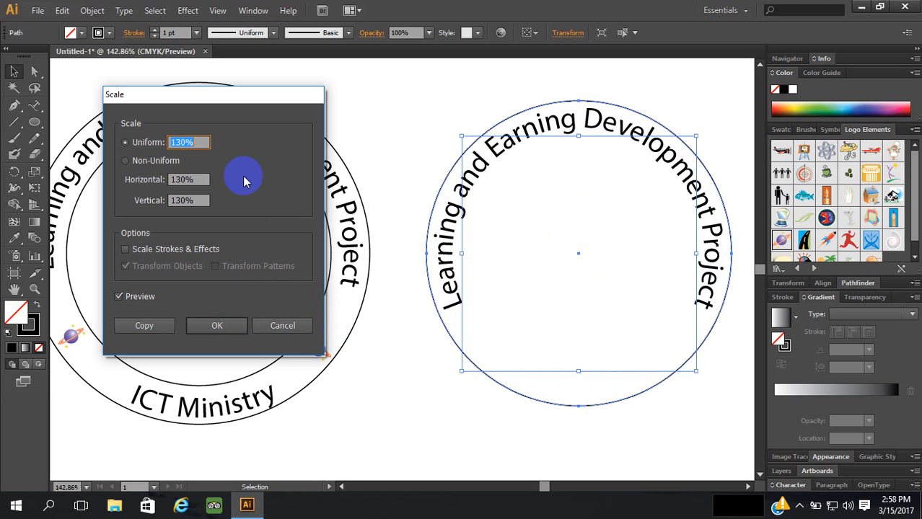
{"action": "left_click", "coordinate": [145, 331]}
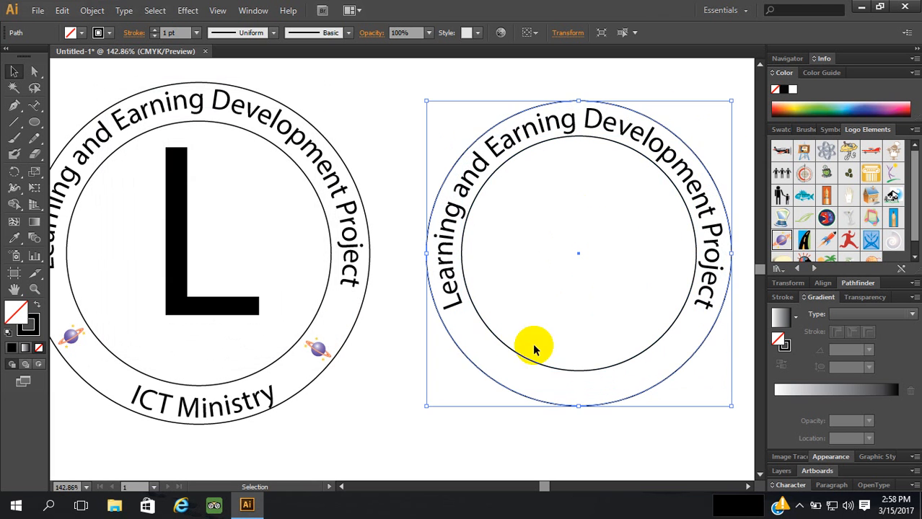
Create another concentric copy of the new emblem's inner circle, scaled uniformly to 123%
{"action": "scroll", "coordinate": [656, 221], "scroll_direction": "down", "scroll_amount": 1}
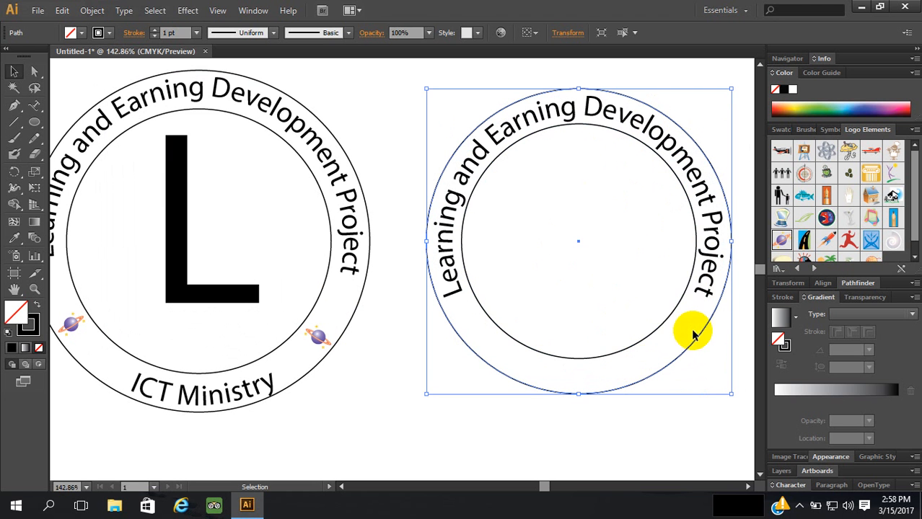
{"action": "left_click", "coordinate": [656, 332]}
{"action": "right_click", "coordinate": [656, 331]}
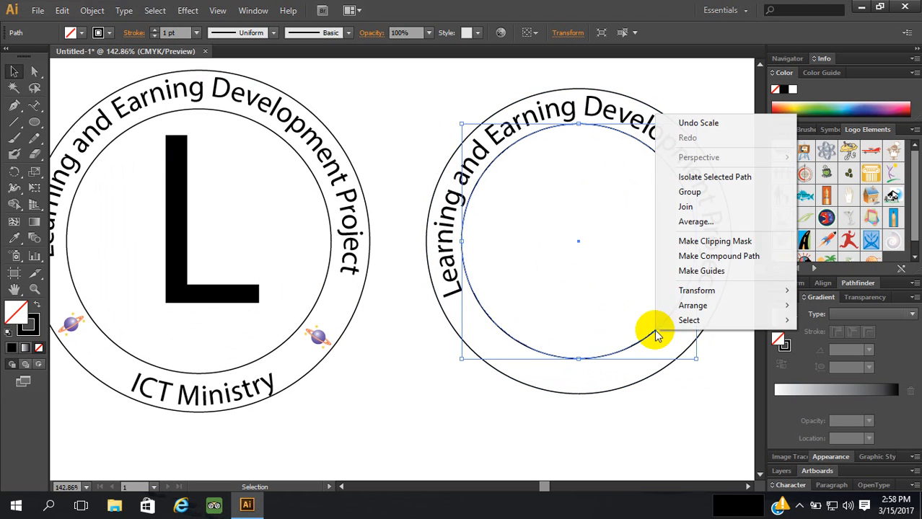
{"action": "mouse_move", "coordinate": [680, 290]}
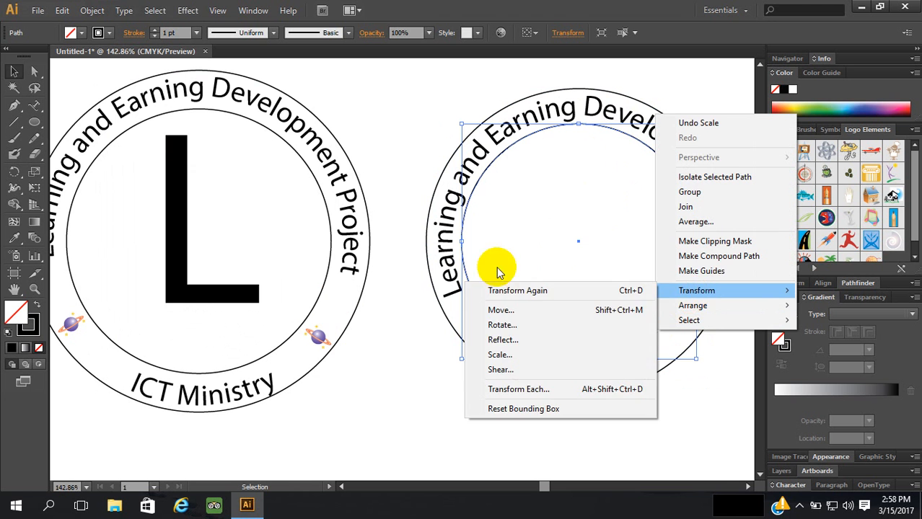
{"action": "left_click", "coordinate": [512, 355]}
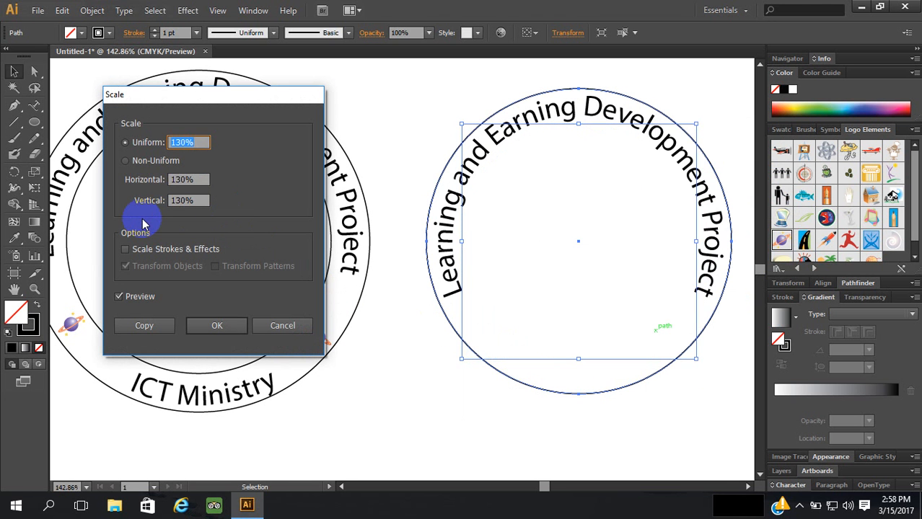
{"action": "key", "text": "Down"}
{"action": "key", "text": "Down"}
{"action": "key", "text": "Down"}
{"action": "key", "text": "Down"}
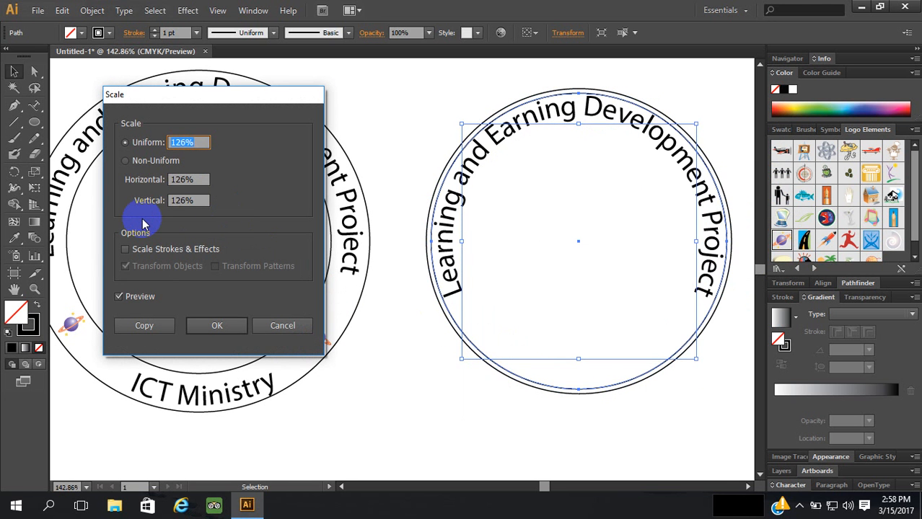
{"action": "key", "text": "Down"}
{"action": "key", "text": "Down"}
{"action": "key", "text": "Down"}
{"action": "key", "text": "Down"}
{"action": "key", "text": "Down"}
{"action": "key", "text": "Down"}
{"action": "key", "text": "Down"}
{"action": "key", "text": "Down"}
{"action": "key", "text": "Down"}
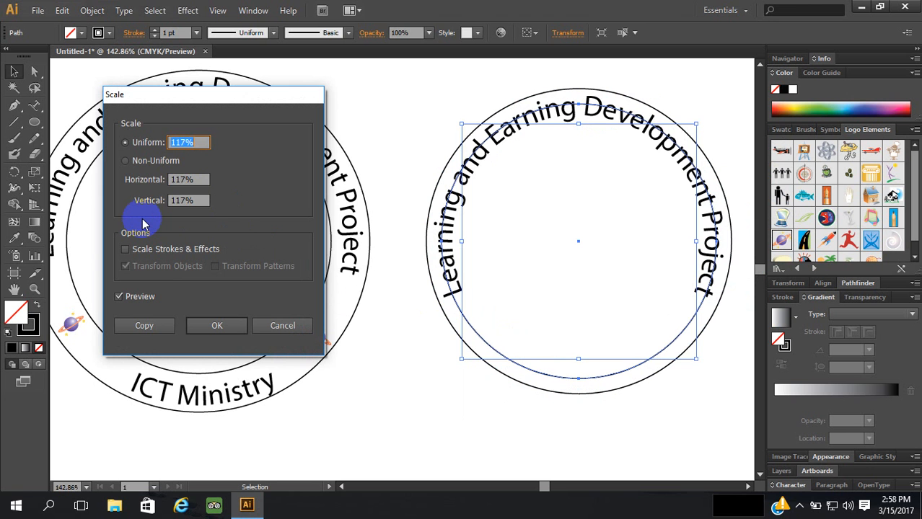
{"action": "key", "text": "Up"}
{"action": "key", "text": "Up"}
{"action": "key", "text": "Up"}
{"action": "key", "text": "Up"}
{"action": "key", "text": "Up"}
{"action": "key", "text": "Up"}
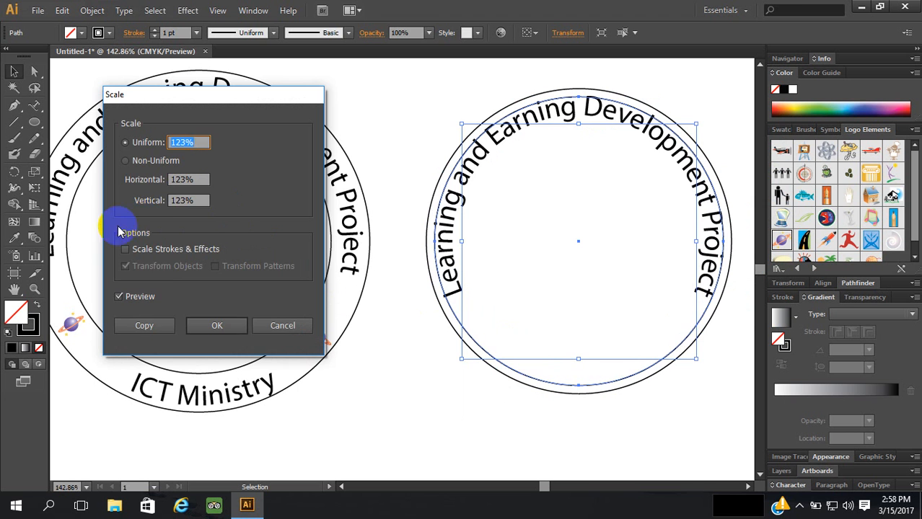
{"action": "left_click", "coordinate": [144, 325]}
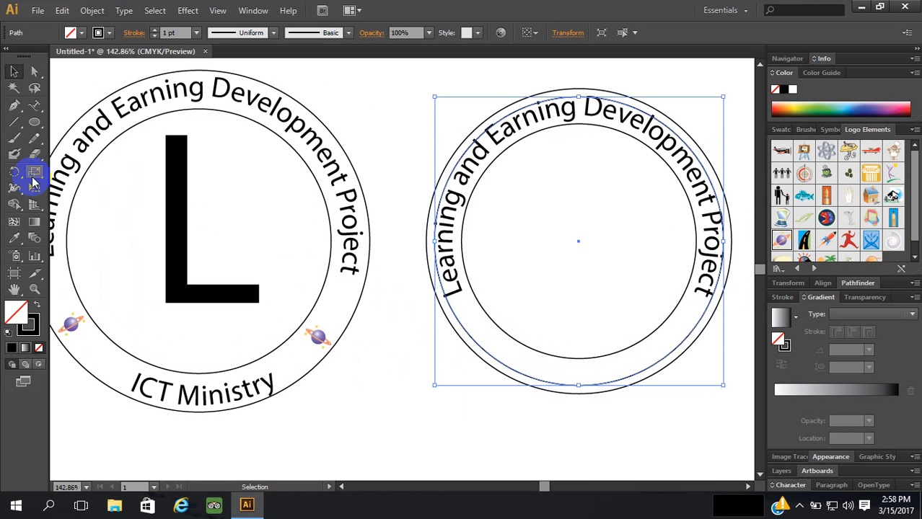
Add "ICT Ministry" as path text on the 123% circle, starting at the circle's lower left
{"action": "left_click_drag", "start_coordinate": [35, 106], "coordinate": [113, 140]}
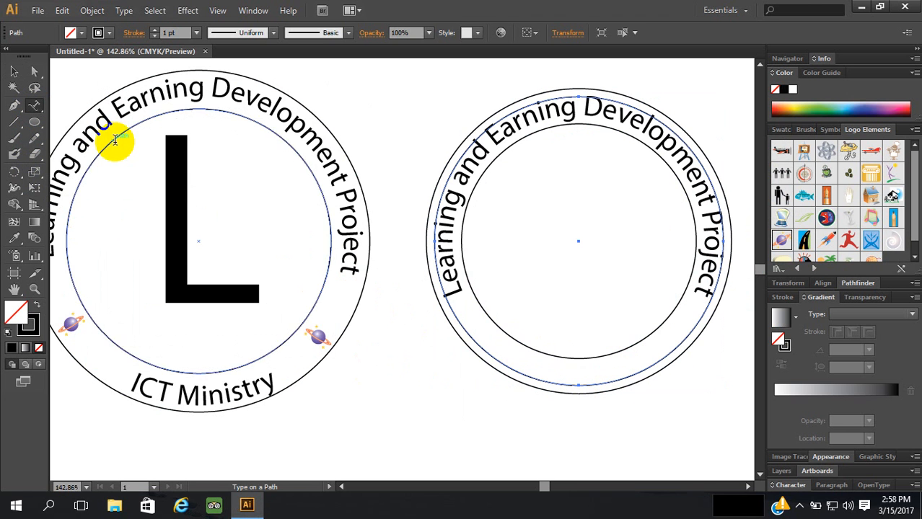
{"action": "left_click", "coordinate": [476, 336]}
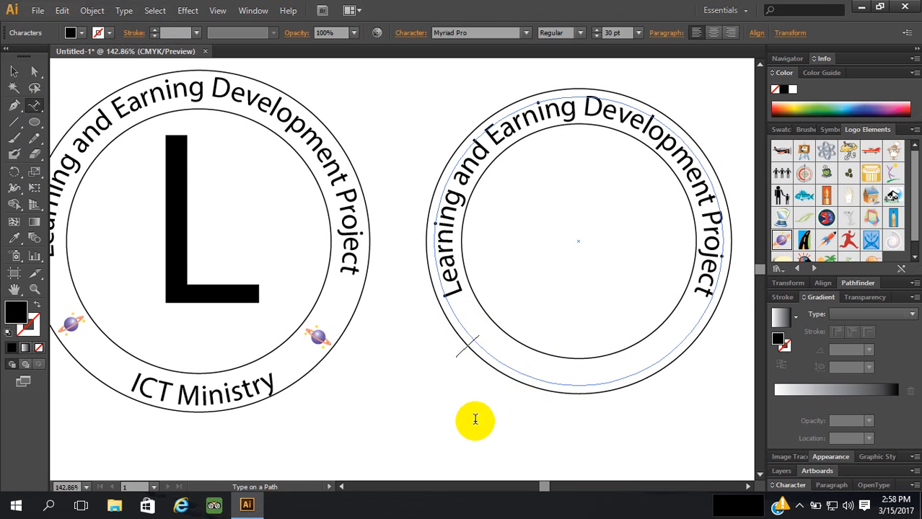
{"action": "left_click", "coordinate": [14, 71]}
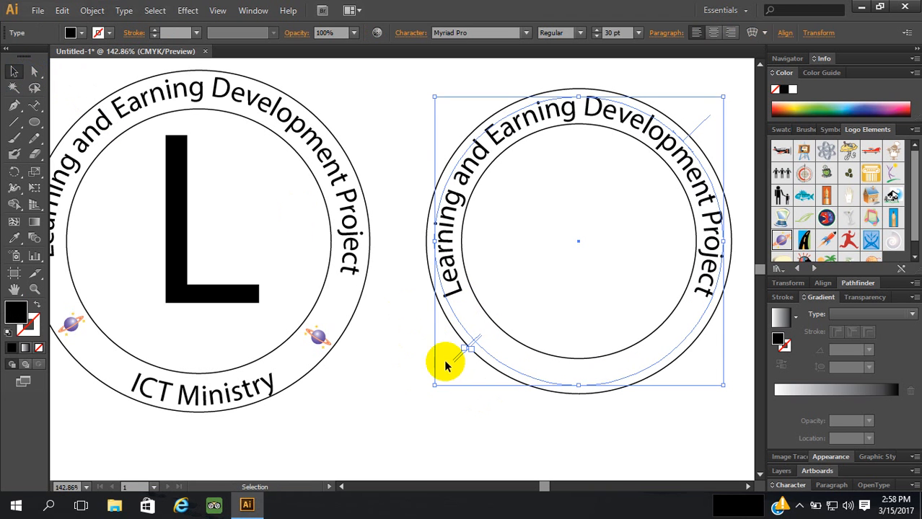
{"action": "left_click", "coordinate": [34, 105]}
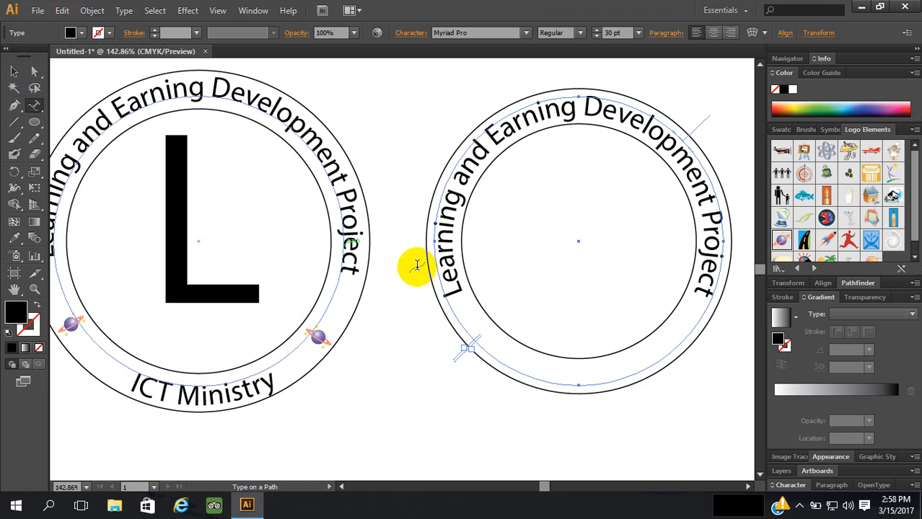
{"action": "left_click", "coordinate": [477, 340]}
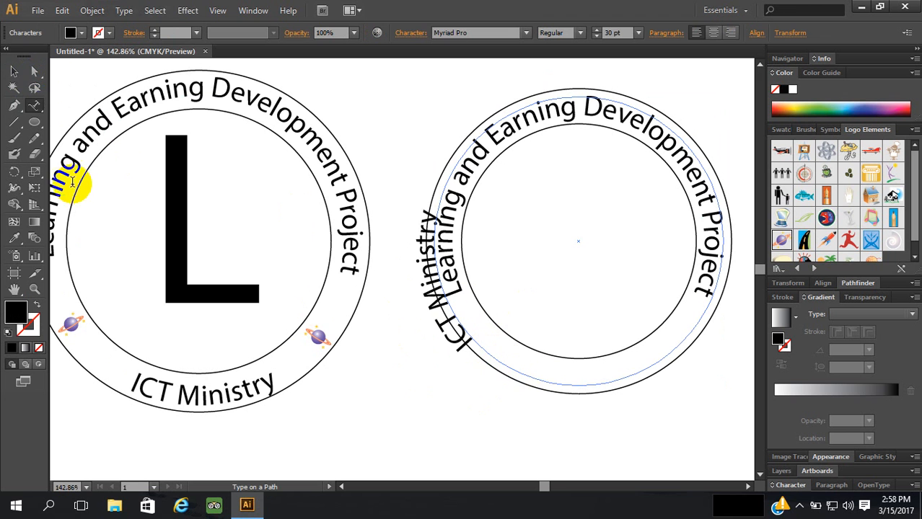
Flip the "ICT Ministry" text to the inside of its path, slide it to the ring's bottom centre and deselect it
{"action": "left_click", "coordinate": [13, 71]}
{"action": "left_click", "coordinate": [448, 329]}
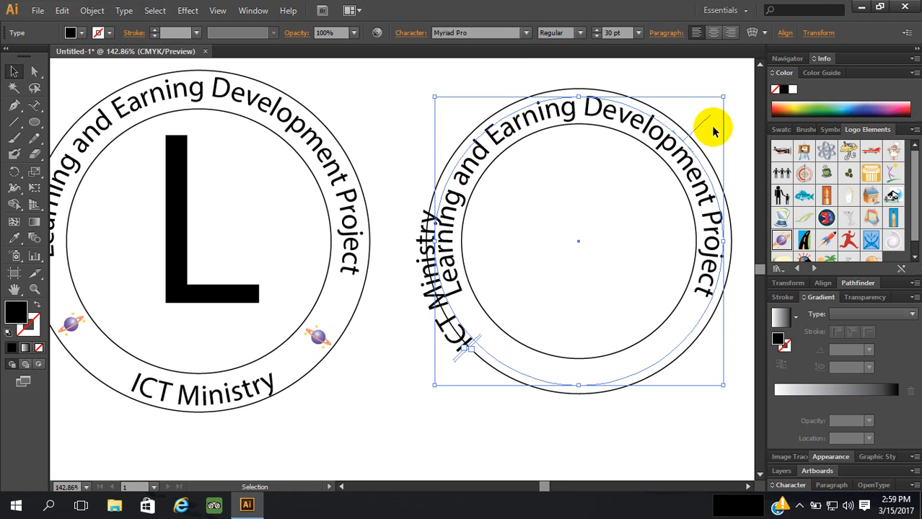
{"action": "left_click_drag", "start_coordinate": [707, 124], "coordinate": [597, 353]}
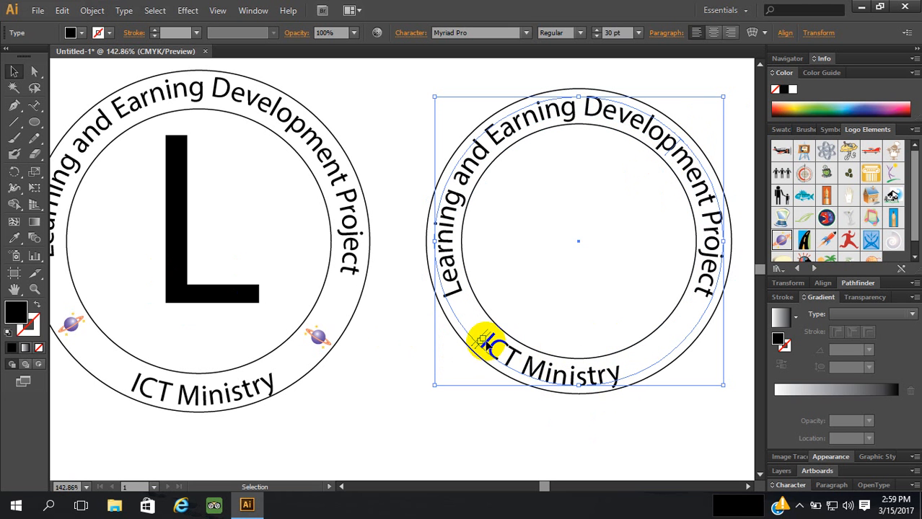
{"action": "left_click_drag", "start_coordinate": [492, 344], "coordinate": [512, 365]}
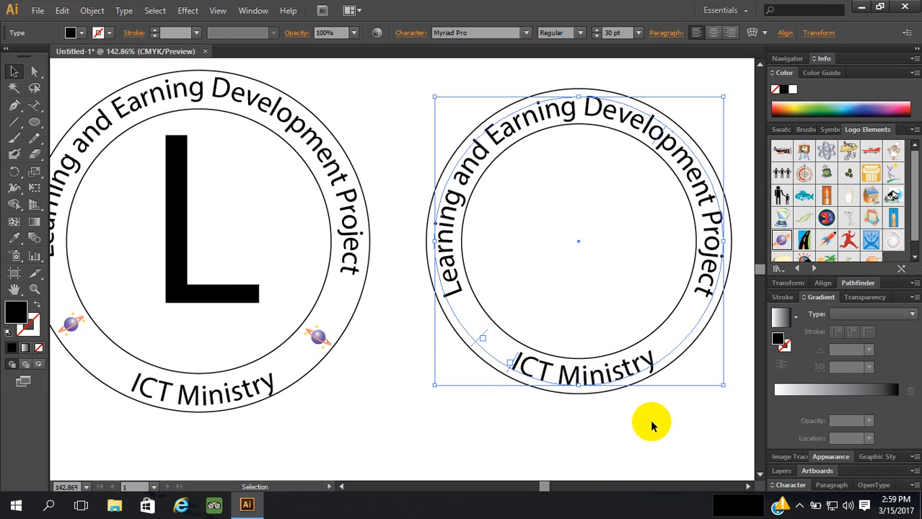
{"action": "left_click", "coordinate": [653, 421]}
Place the Figure with Child symbol inside the new emblem's inner circle, enlarge it proportionally and centre it
{"action": "scroll", "coordinate": [672, 409], "scroll_direction": "up", "scroll_amount": 1}
{"action": "scroll", "coordinate": [672, 402], "scroll_direction": "down", "scroll_amount": 2}
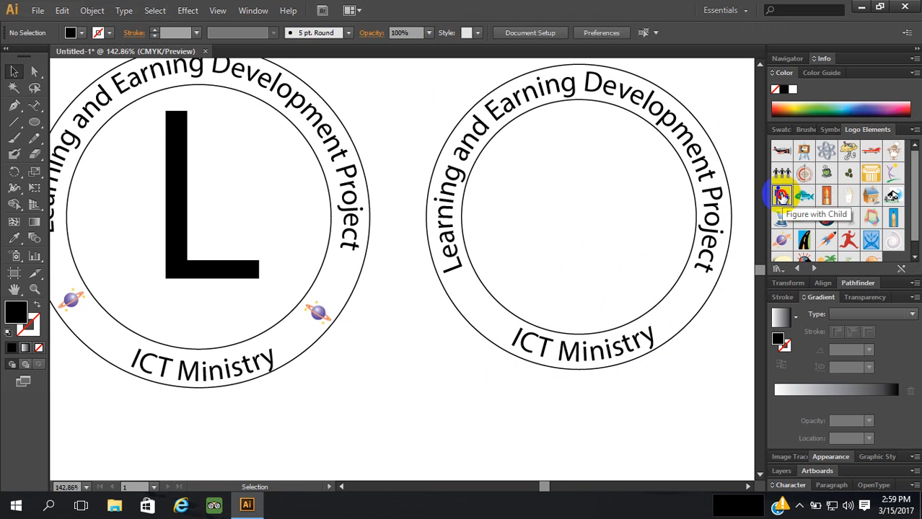
{"action": "left_click_drag", "start_coordinate": [781, 195], "coordinate": [592, 212]}
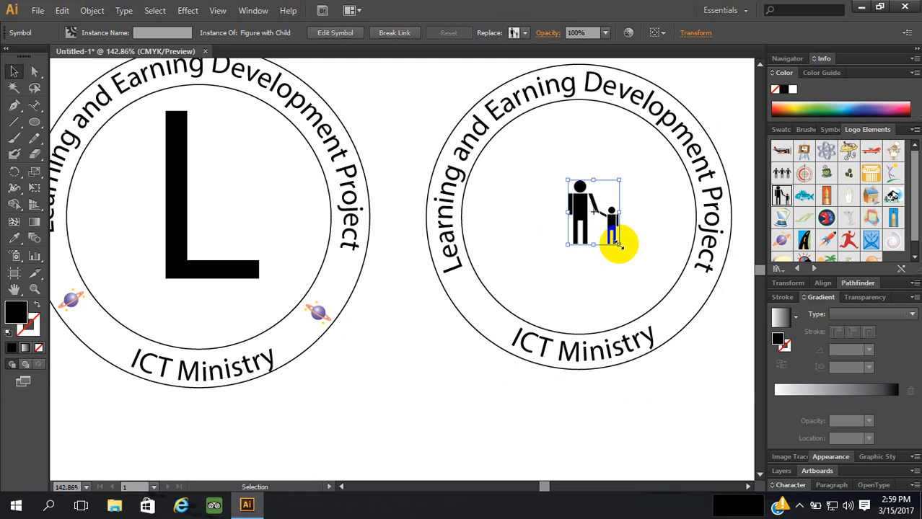
{"action": "left_click_drag", "start_coordinate": [618, 245], "coordinate": [665, 288]}
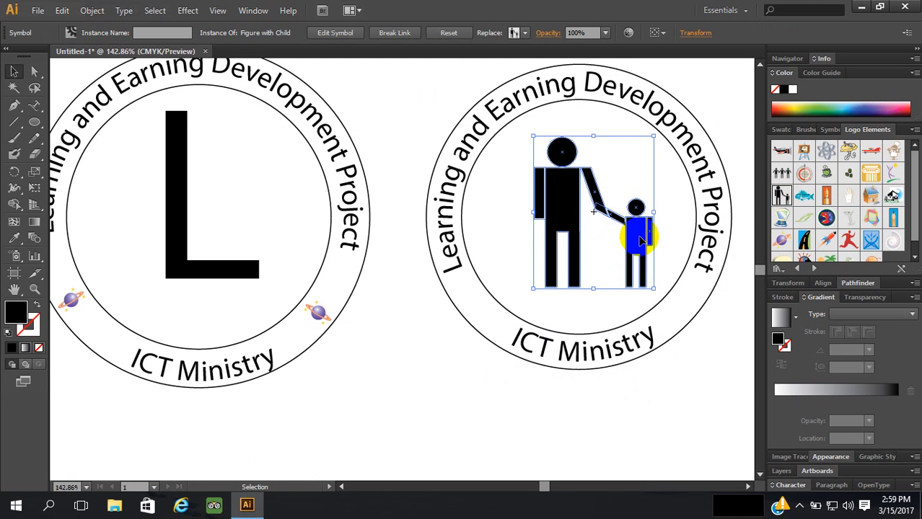
{"action": "left_click_drag", "start_coordinate": [641, 241], "coordinate": [633, 241]}
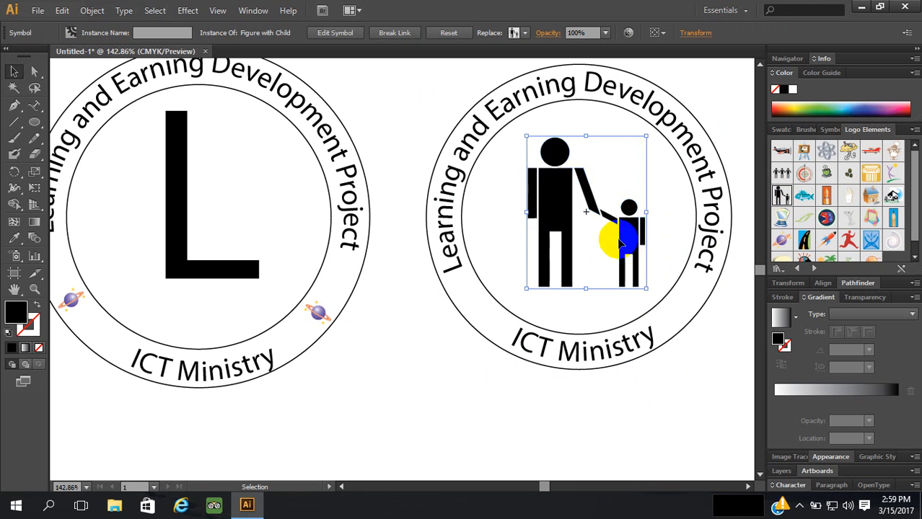
Break the Figure with Child artwork's link to its symbol and select the resulting group
{"action": "left_click", "coordinate": [394, 33]}
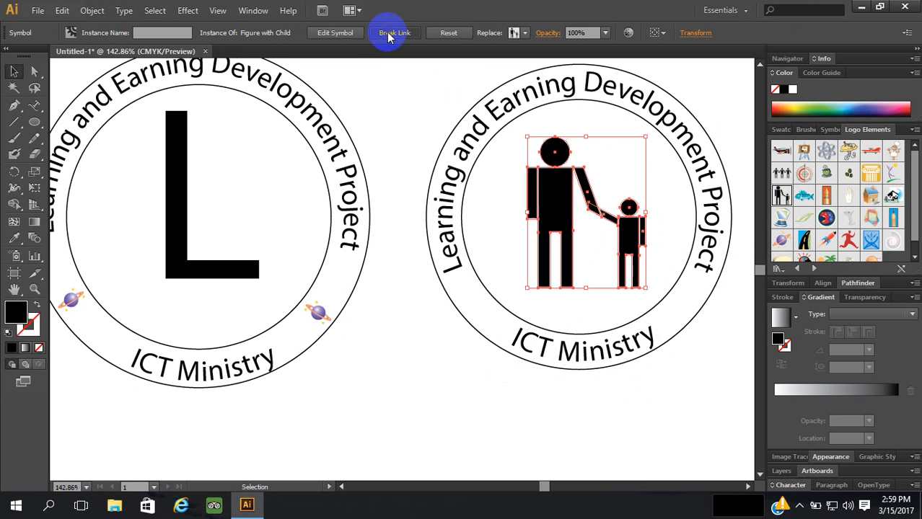
{"action": "left_click", "coordinate": [657, 206]}
{"action": "left_click", "coordinate": [634, 238]}
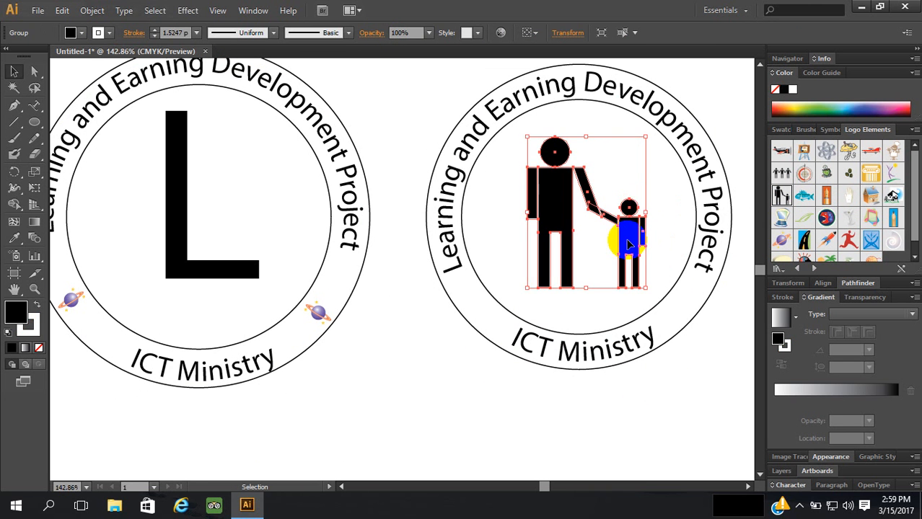
Isolate the figure group and fill the child figure with blue-violet, RGB 61, 12, 193
{"action": "double_click", "coordinate": [629, 244]}
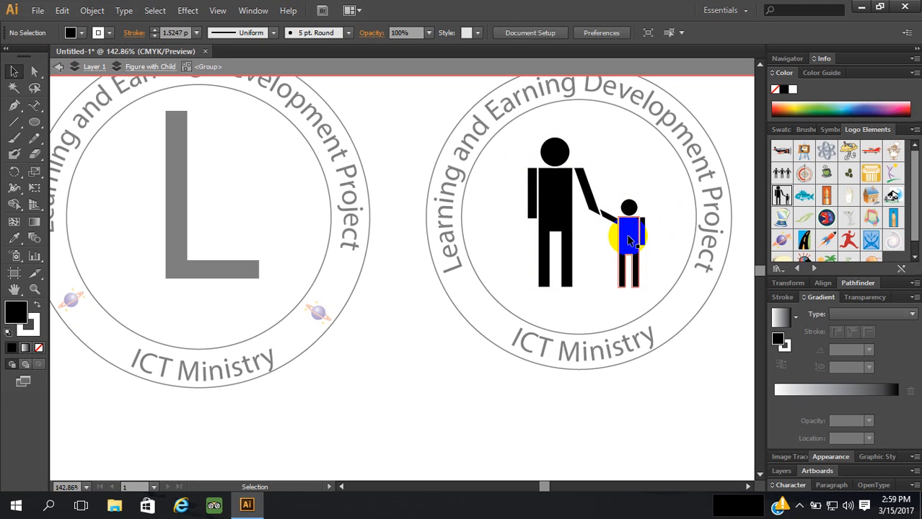
{"action": "left_click", "coordinate": [629, 244]}
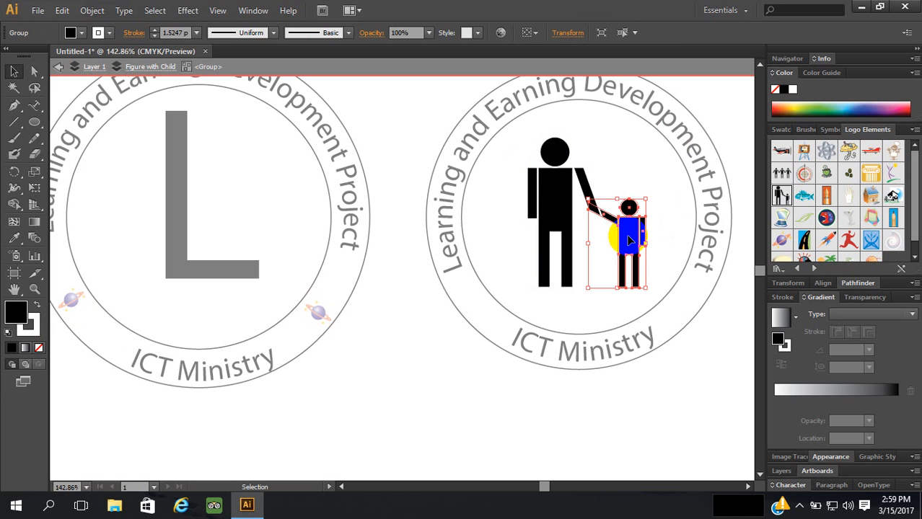
{"action": "double_click", "coordinate": [10, 313]}
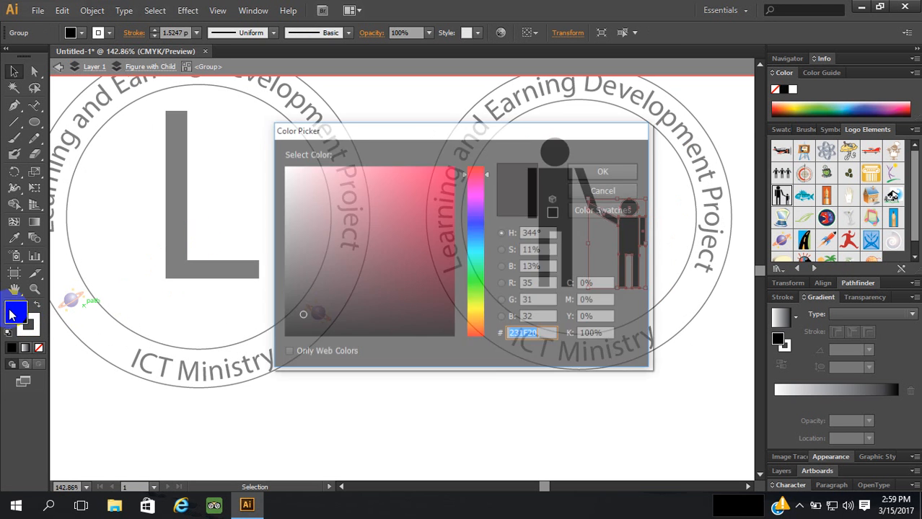
{"action": "left_click_drag", "start_coordinate": [473, 232], "coordinate": [476, 225]}
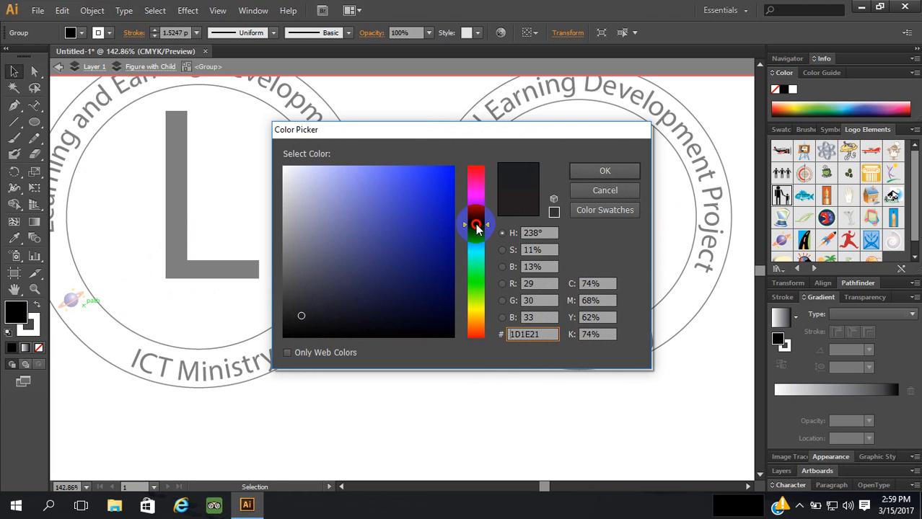
{"action": "left_click", "coordinate": [447, 206]}
{"action": "left_click", "coordinate": [604, 170]}
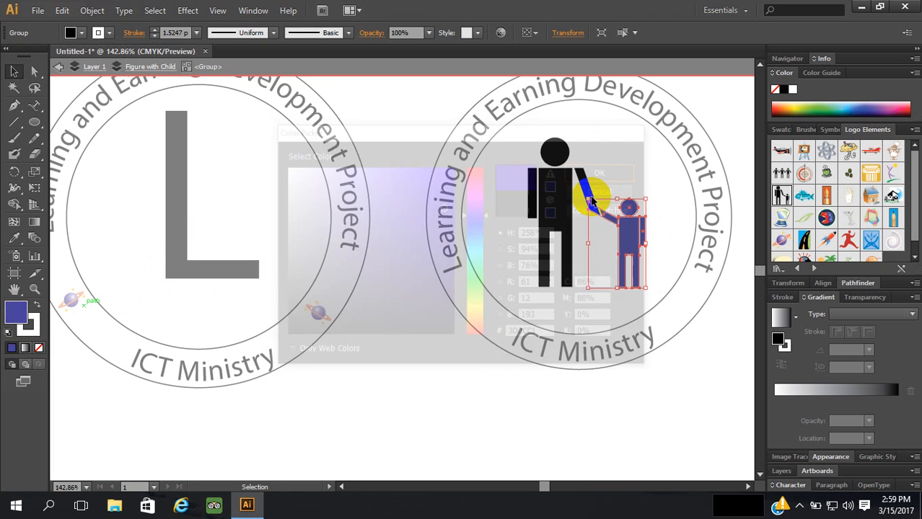
Deselect the figures and exit isolation mode to return to the whole artwork
{"action": "left_click", "coordinate": [525, 298]}
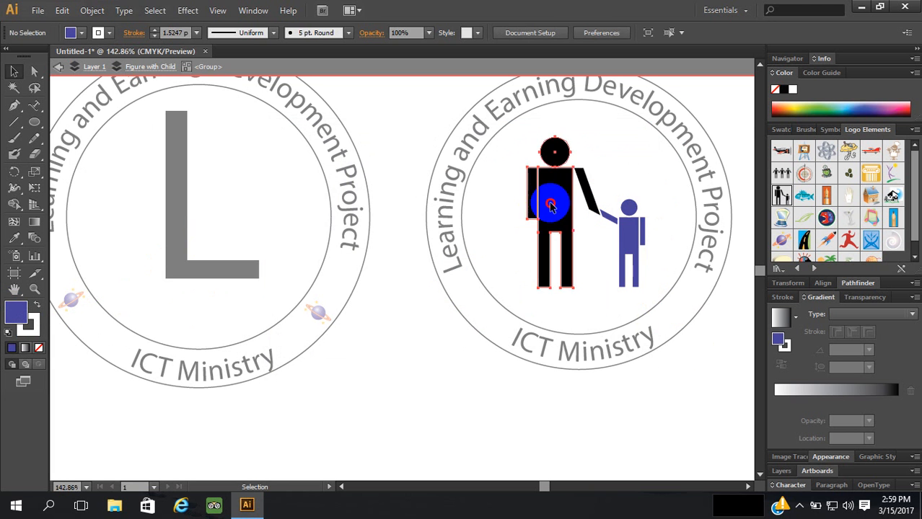
{"action": "left_click", "coordinate": [568, 218]}
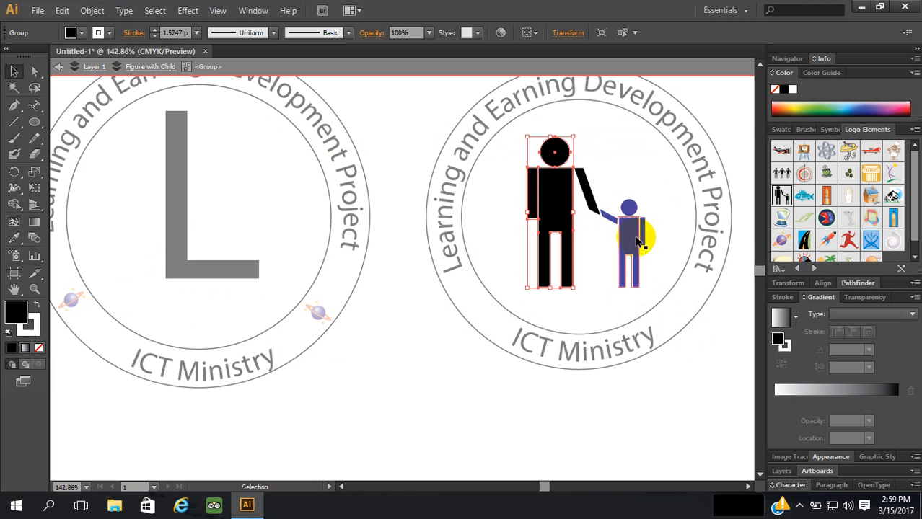
{"action": "double_click", "coordinate": [703, 357]}
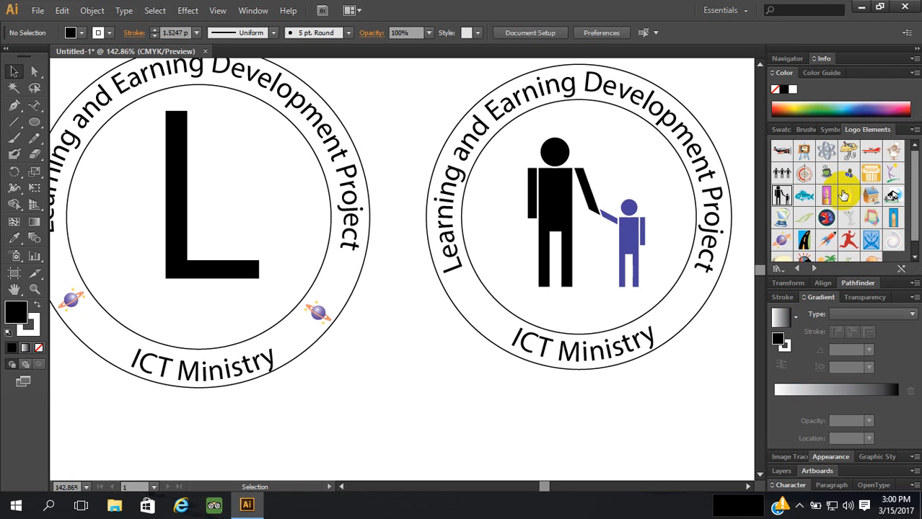
Place the Thinking Man symbol on the artboard, shrink it and move it to the empty area below and between the two emblems
{"action": "scroll", "coordinate": [844, 197], "scroll_direction": "down", "scroll_amount": 1}
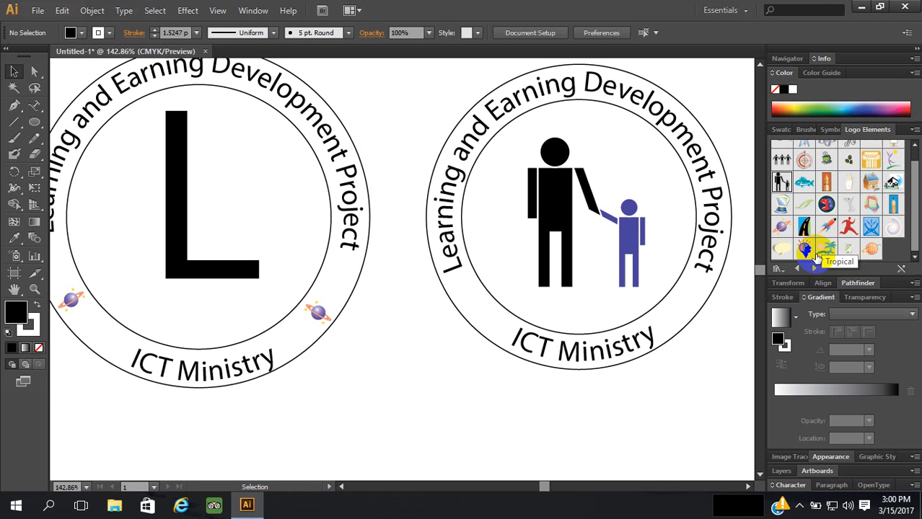
{"action": "left_click_drag", "start_coordinate": [805, 250], "coordinate": [474, 303]}
{"action": "left_click_drag", "start_coordinate": [437, 351], "coordinate": [460, 320]}
{"action": "left_click_drag", "start_coordinate": [492, 287], "coordinate": [404, 371]}
{"action": "left_click", "coordinate": [469, 378]}
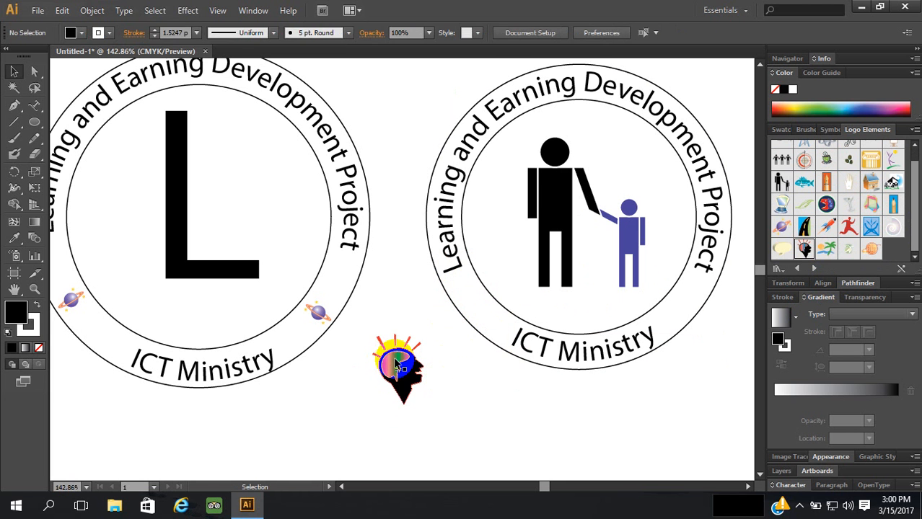
Break the Thinking Man artwork's link to its symbol
{"action": "left_click", "coordinate": [398, 366]}
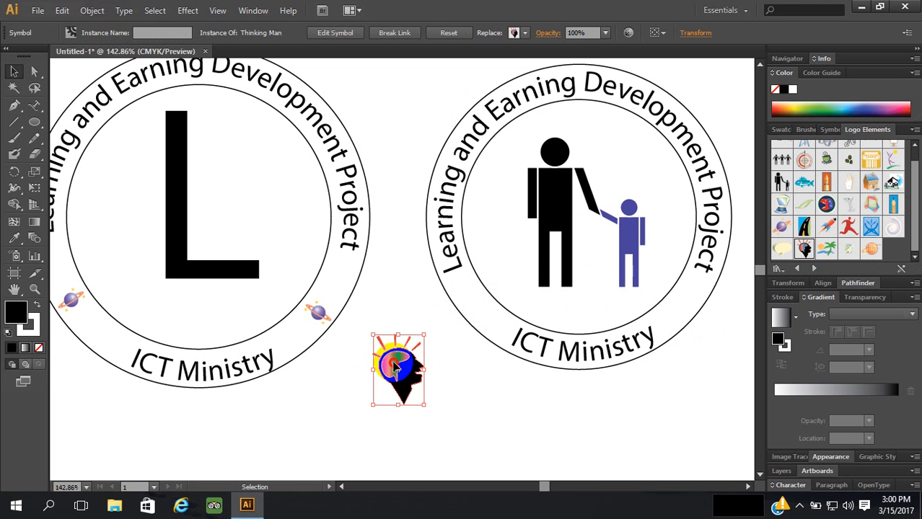
{"action": "double_click", "coordinate": [395, 367]}
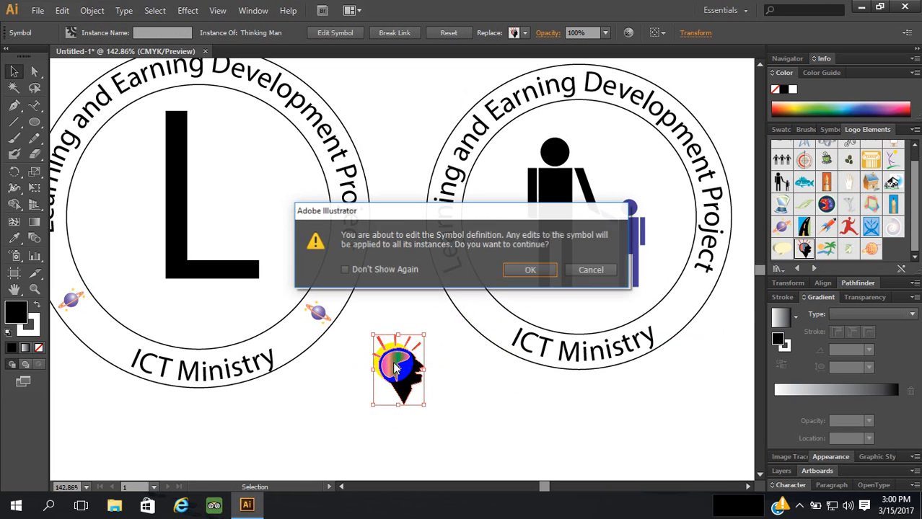
{"action": "left_click", "coordinate": [591, 270]}
{"action": "left_click", "coordinate": [394, 33]}
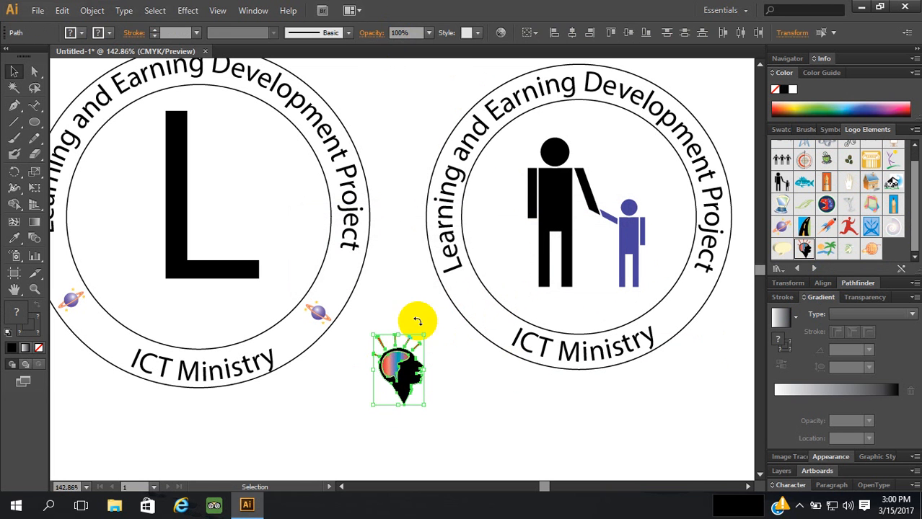
Delete the multicoloured brain shape and its pale yellow outline from inside the head
{"action": "left_click", "coordinate": [387, 364]}
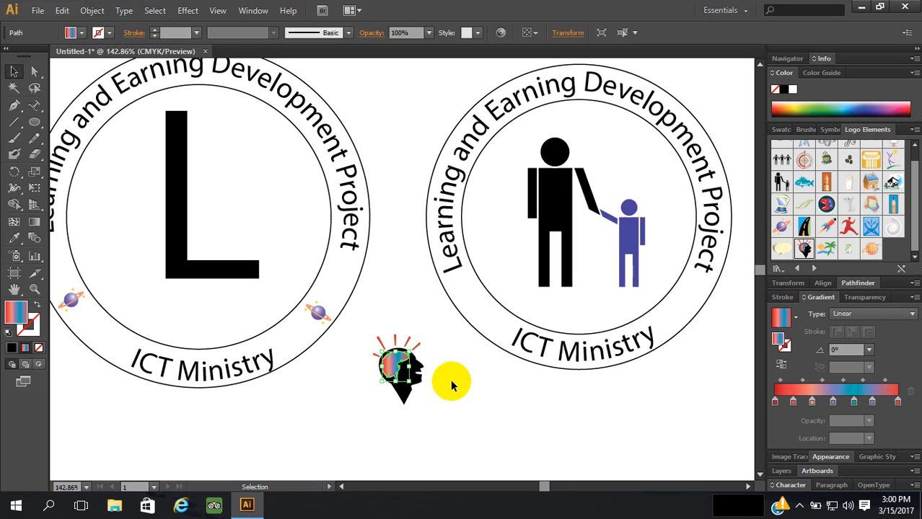
{"action": "left_click", "coordinate": [399, 368]}
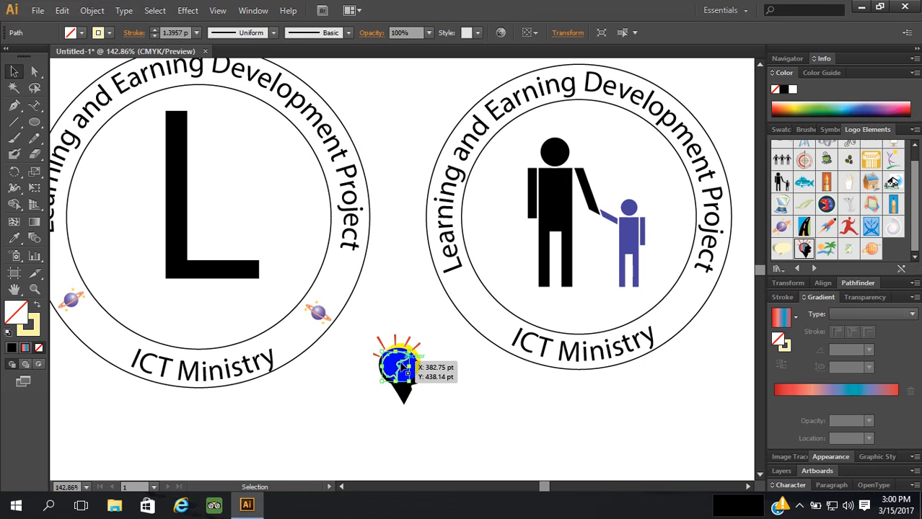
{"action": "mouse_move", "coordinate": [401, 368]}
{"action": "left_mouse_down"}
{"action": "mouse_move", "coordinate": [424, 389]}
{"action": "mouse_move", "coordinate": [418, 337]}
{"action": "mouse_move", "coordinate": [409, 341]}
{"action": "left_mouse_up"}
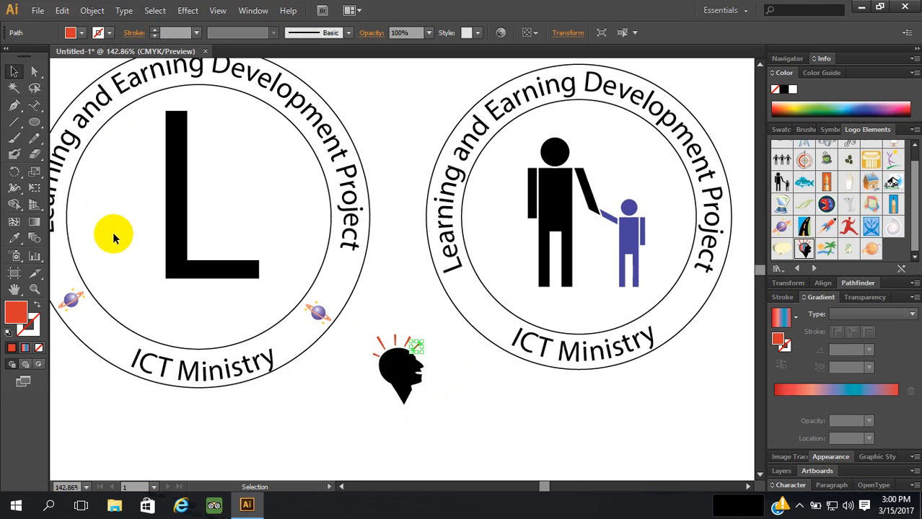
Select all five red rays around the head, fill them with near-black and deselect them
{"action": "left_click", "coordinate": [34, 289]}
{"action": "left_click_drag", "start_coordinate": [344, 318], "coordinate": [450, 433]}
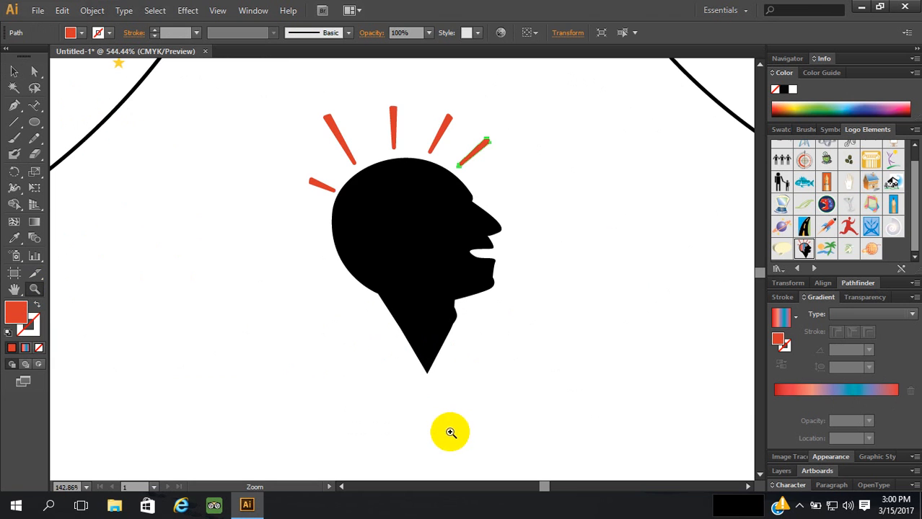
{"action": "left_click", "coordinate": [33, 72]}
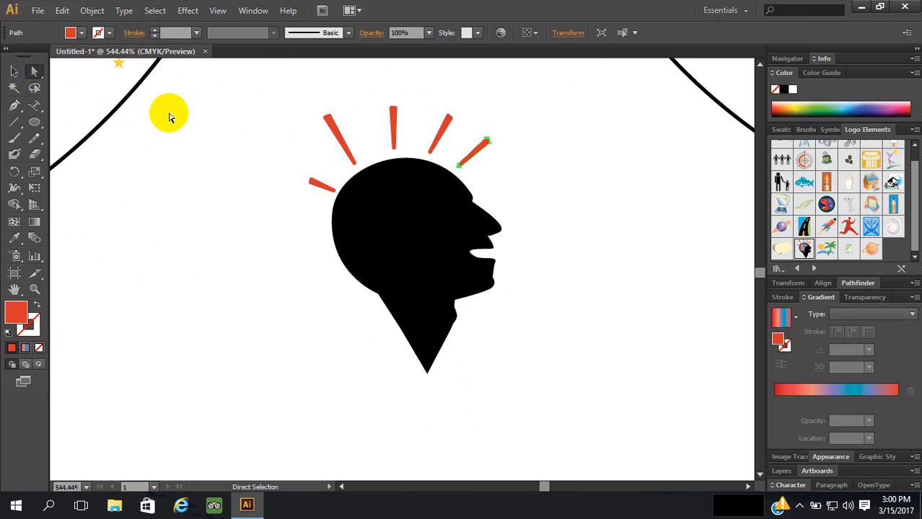
{"action": "left_click", "coordinate": [18, 69]}
{"action": "left_click", "coordinate": [16, 72]}
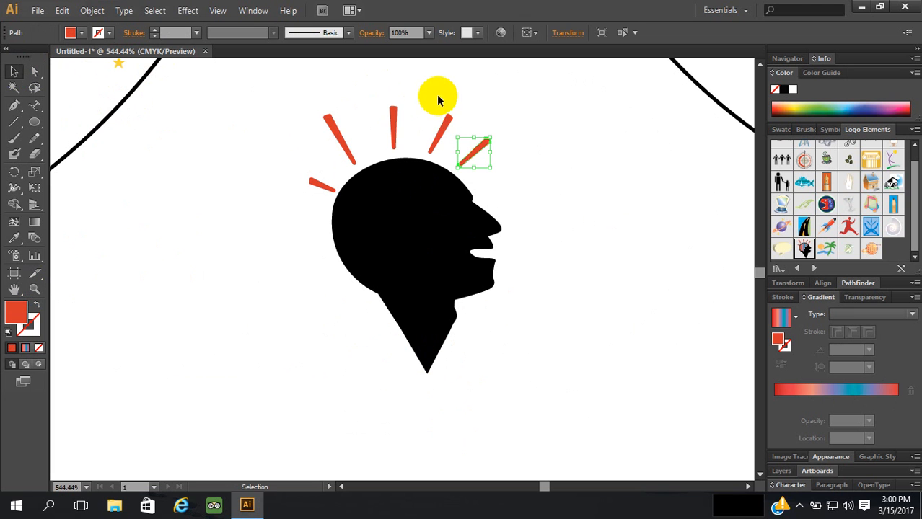
{"action": "left_click", "coordinate": [446, 125]}
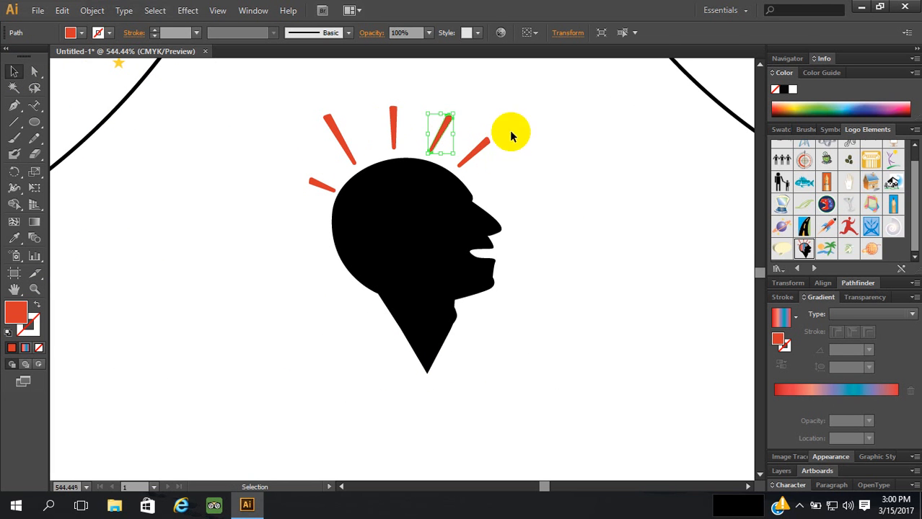
{"action": "left_click", "coordinate": [392, 123], "text": "shift"}
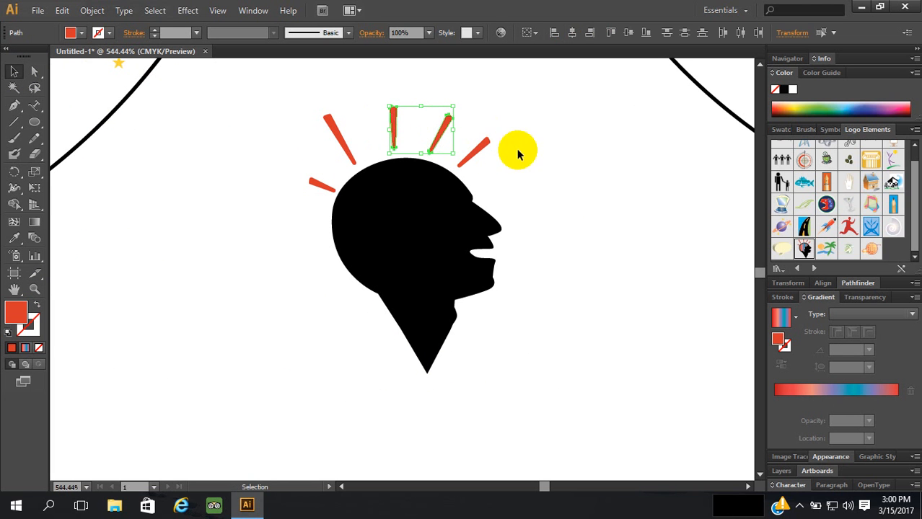
{"action": "left_click", "coordinate": [482, 150], "text": "shift"}
{"action": "left_click", "coordinate": [341, 142], "text": "shift"}
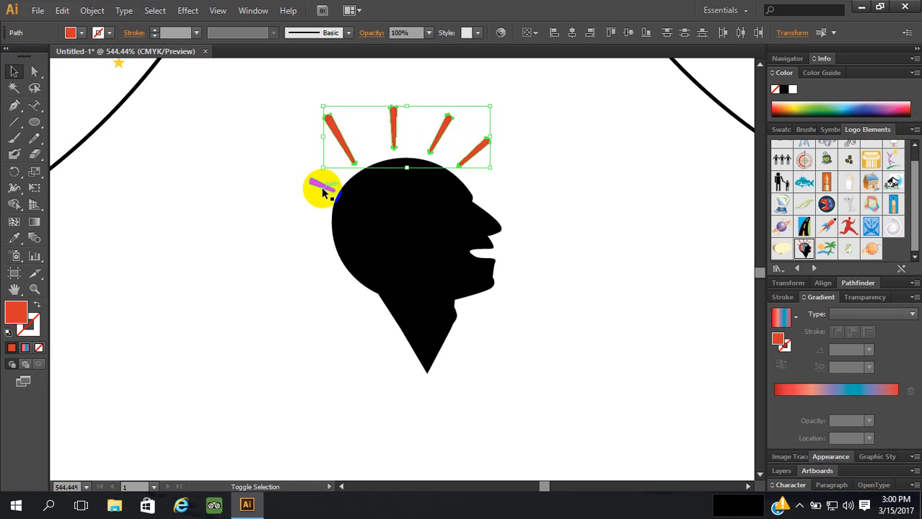
{"action": "left_click", "coordinate": [322, 189], "text": "shift"}
{"action": "double_click", "coordinate": [23, 313]}
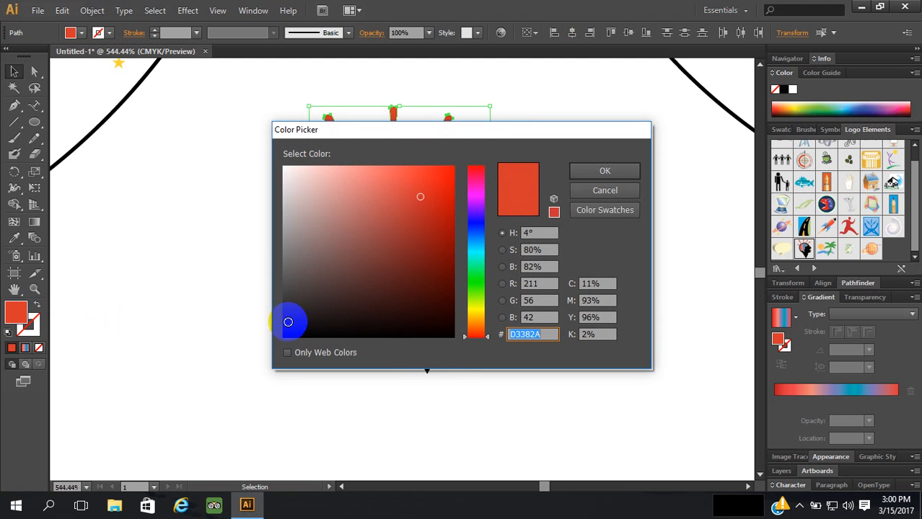
{"action": "left_click", "coordinate": [286, 326]}
{"action": "left_click", "coordinate": [603, 171]}
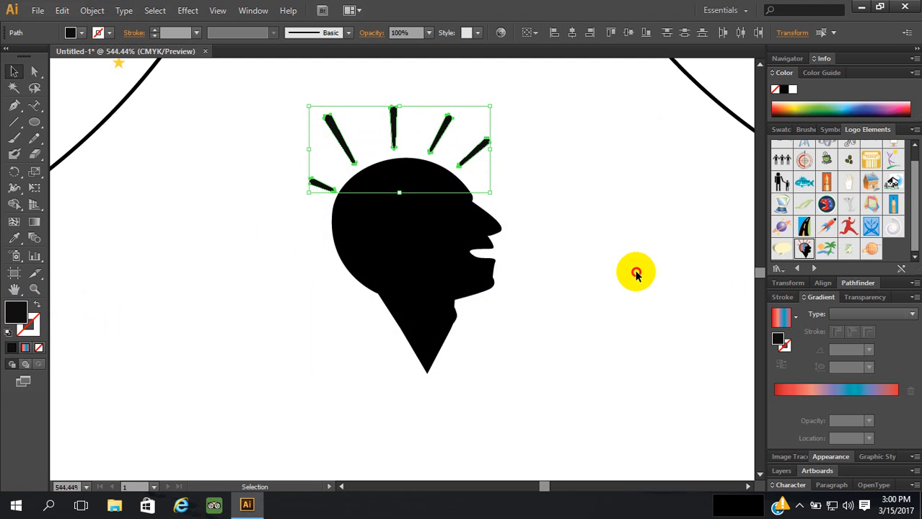
{"action": "left_click", "coordinate": [629, 271]}
Group the head silhouette with its five rays
{"action": "key", "text": "ctrl+minus"}
{"action": "key", "text": "ctrl+minus"}
{"action": "key", "text": "ctrl+minus"}
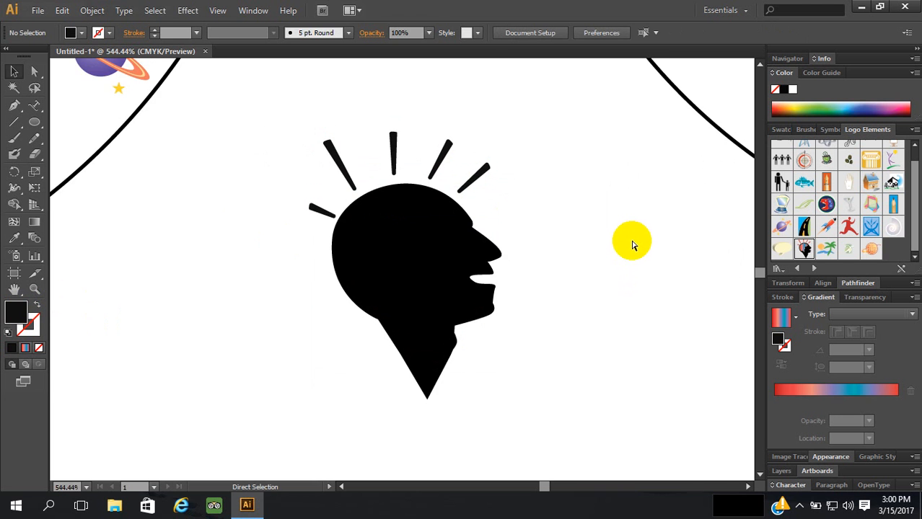
{"action": "key", "text": "ctrl+minus"}
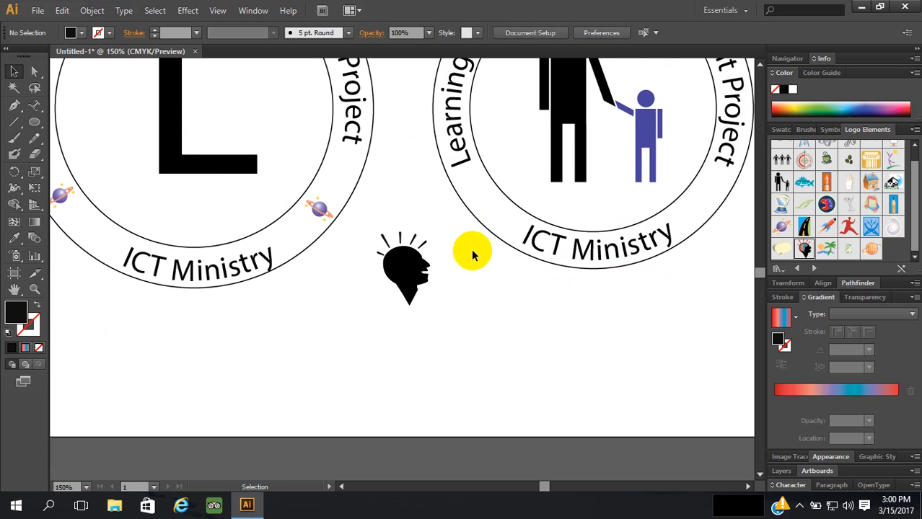
{"action": "left_click", "coordinate": [407, 292]}
{"action": "left_click_drag", "start_coordinate": [408, 333], "coordinate": [532, 344]}
{"action": "left_click", "coordinate": [527, 345]}
{"action": "left_click_drag", "start_coordinate": [374, 229], "coordinate": [430, 309]}
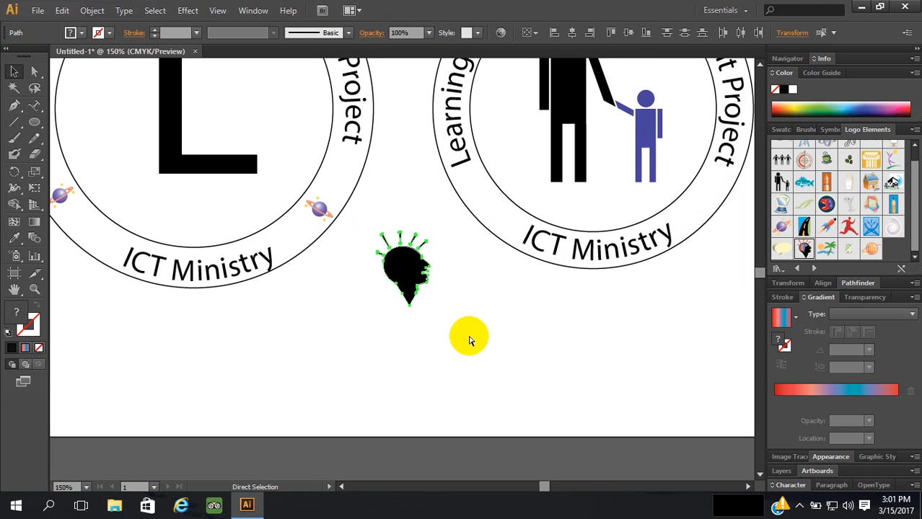
{"action": "key", "text": "v"}
Shrink the head group and move it into the new emblem's ring, to the left of the "ICT Ministry" text
{"action": "left_click", "coordinate": [407, 271]}
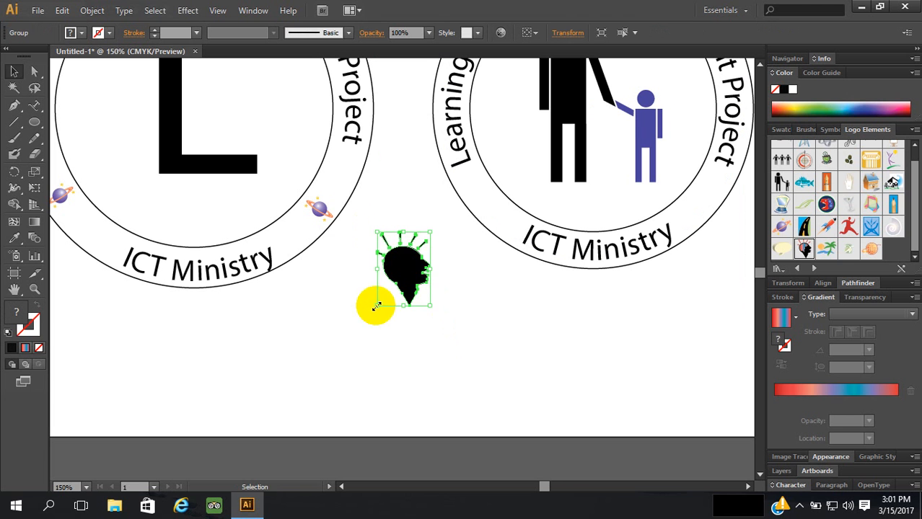
{"action": "left_click_drag", "start_coordinate": [376, 307], "coordinate": [404, 268]}
{"action": "left_click_drag", "start_coordinate": [408, 265], "coordinate": [476, 217]}
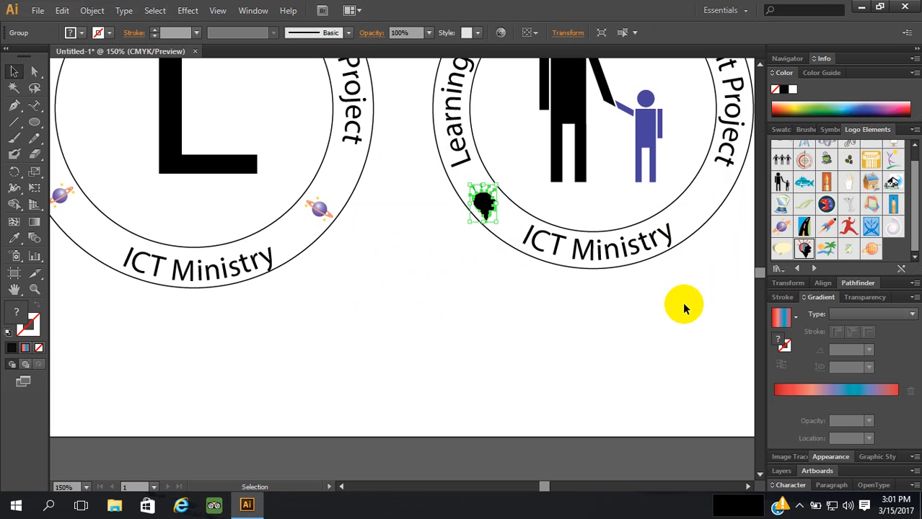
Reflect a copy of the head group across the vertical axis and move it into the ring to the right of "ICT Ministry"
{"action": "right_click", "coordinate": [484, 206]}
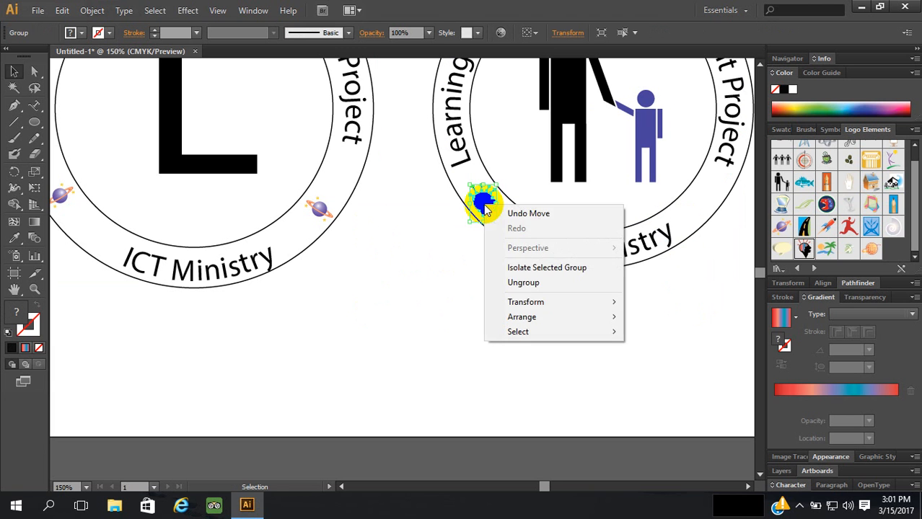
{"action": "mouse_move", "coordinate": [572, 301]}
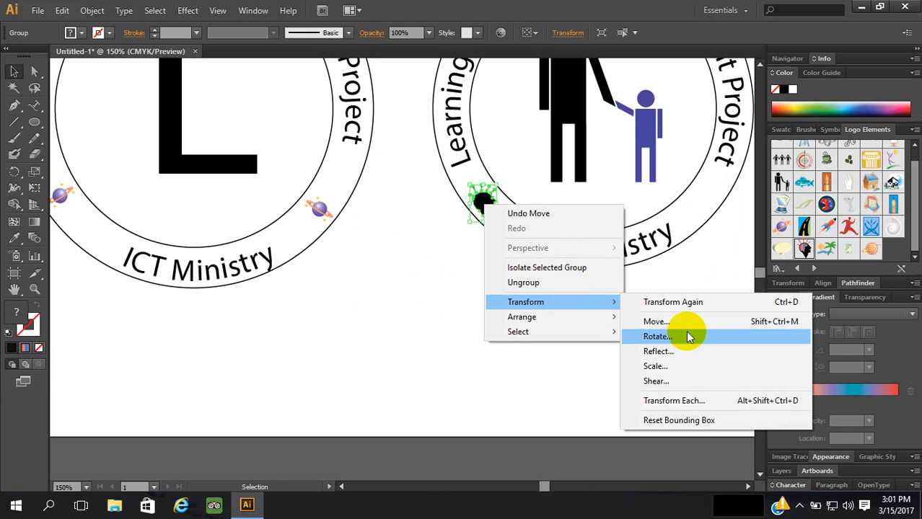
{"action": "left_click", "coordinate": [653, 352]}
{"action": "left_click", "coordinate": [461, 338]}
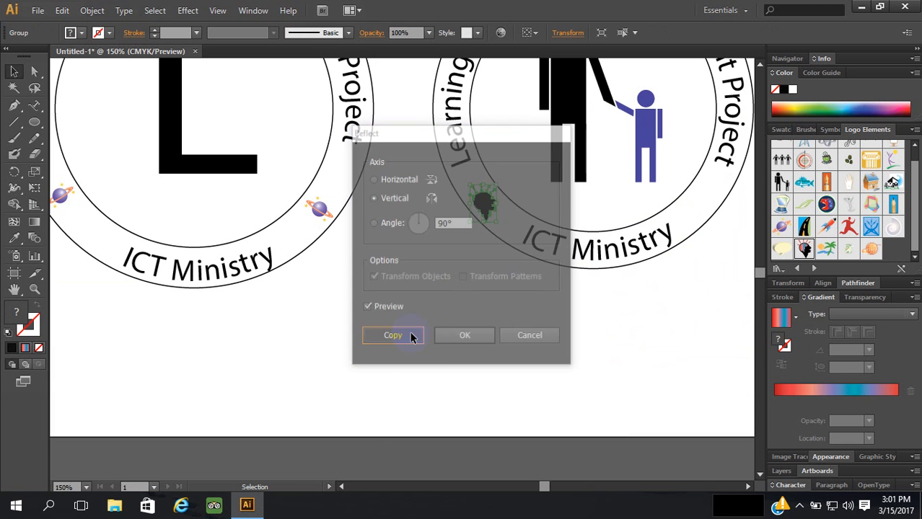
{"action": "left_click_drag", "start_coordinate": [483, 207], "coordinate": [700, 207]}
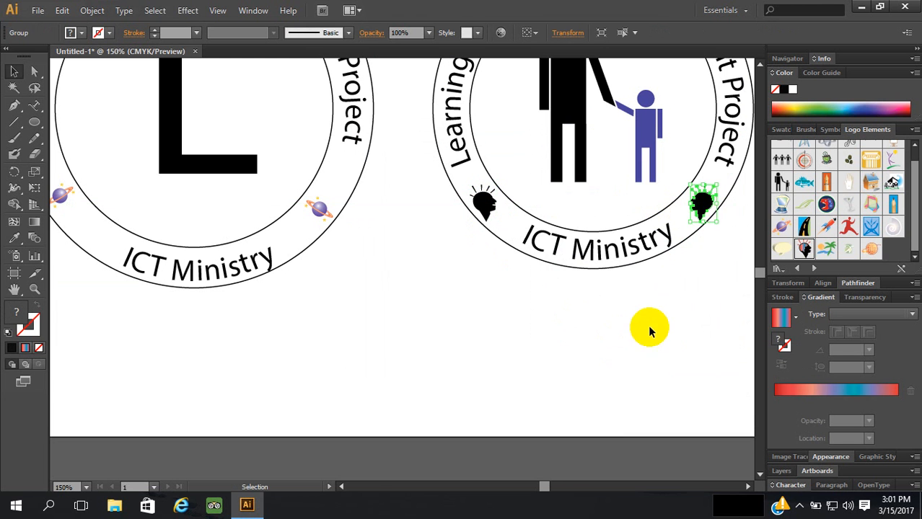
Rotate the two head groups slightly so they follow the ring's curve and deselect them
{"action": "left_click", "coordinate": [492, 220]}
{"action": "left_click_drag", "start_coordinate": [463, 223], "coordinate": [474, 230]}
{"action": "left_click", "coordinate": [594, 315]}
{"action": "scroll", "coordinate": [679, 305], "scroll_direction": "up", "scroll_amount": 3}
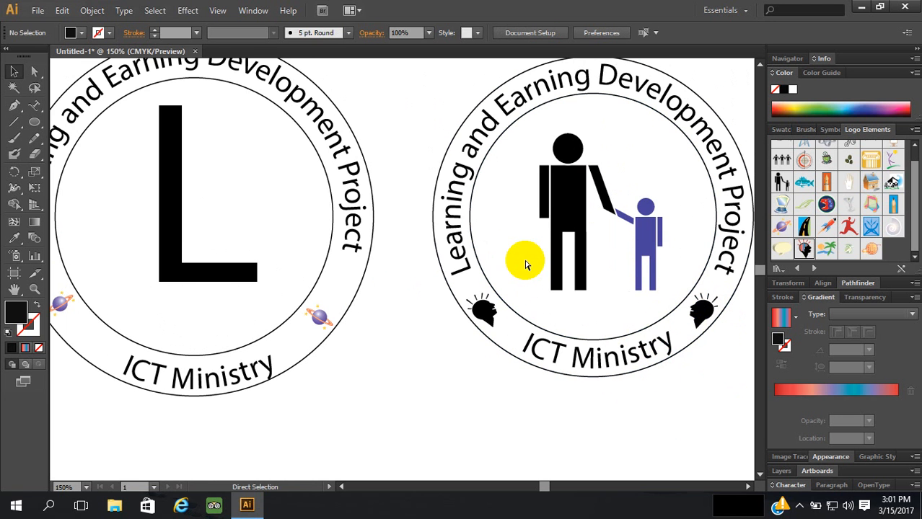
{"action": "key", "text": "ctrl+0"}
{"action": "left_click_drag", "start_coordinate": [561, 158], "coordinate": [413, 355]}
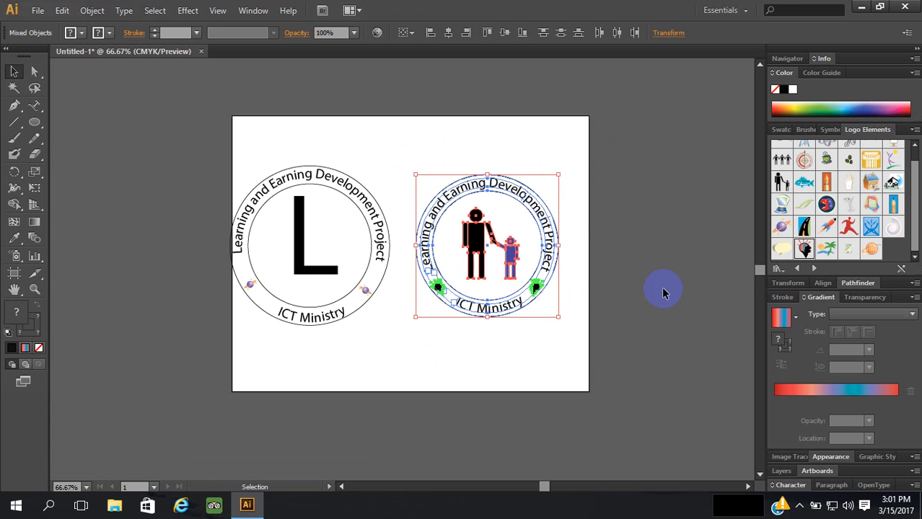
{"action": "left_click", "coordinate": [736, 303]}
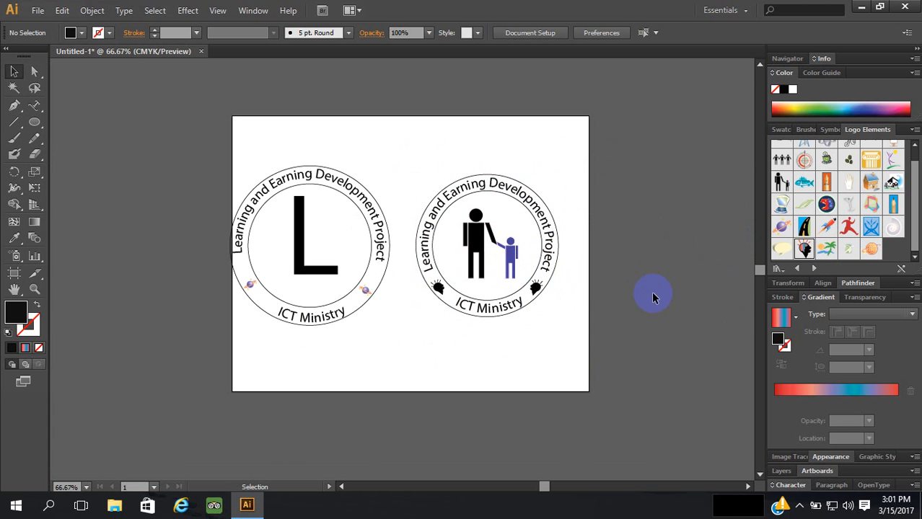
{"action": "left_click_drag", "start_coordinate": [561, 161], "coordinate": [404, 350]}
{"action": "left_click", "coordinate": [613, 345]}
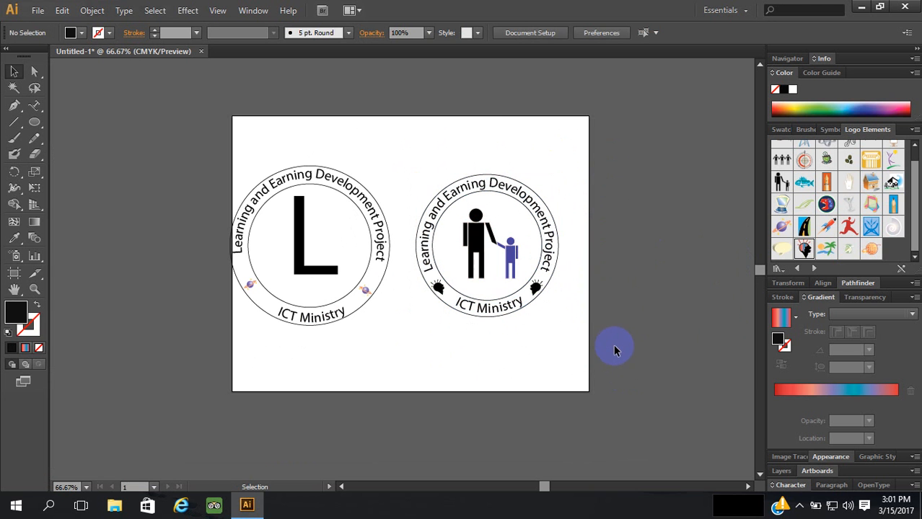
Select both head groups in the new emblem's ring and align them by their right edges
{"action": "left_click", "coordinate": [536, 289]}
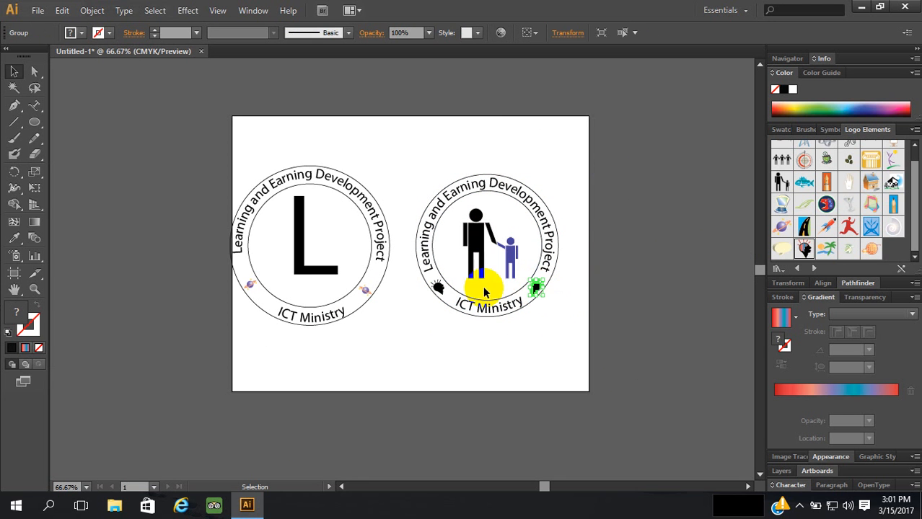
{"action": "left_click", "coordinate": [440, 290], "text": "shift"}
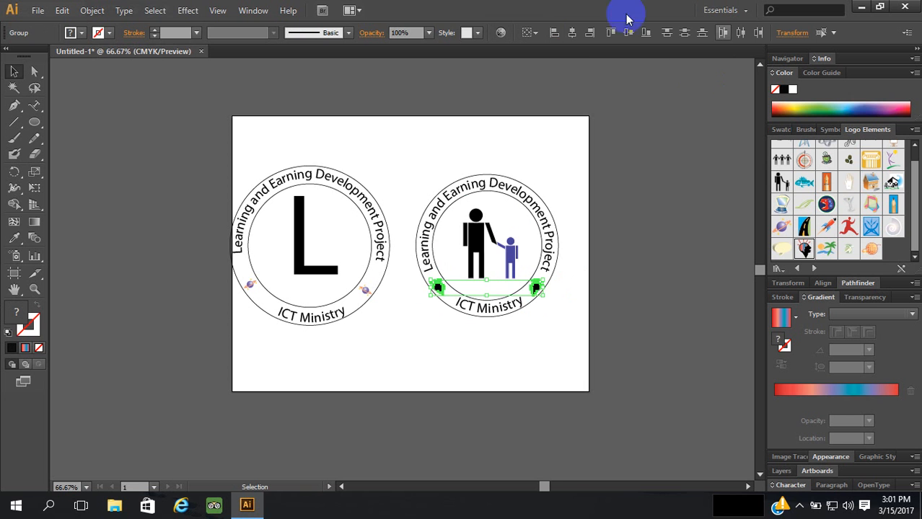
{"action": "left_click", "coordinate": [589, 40]}
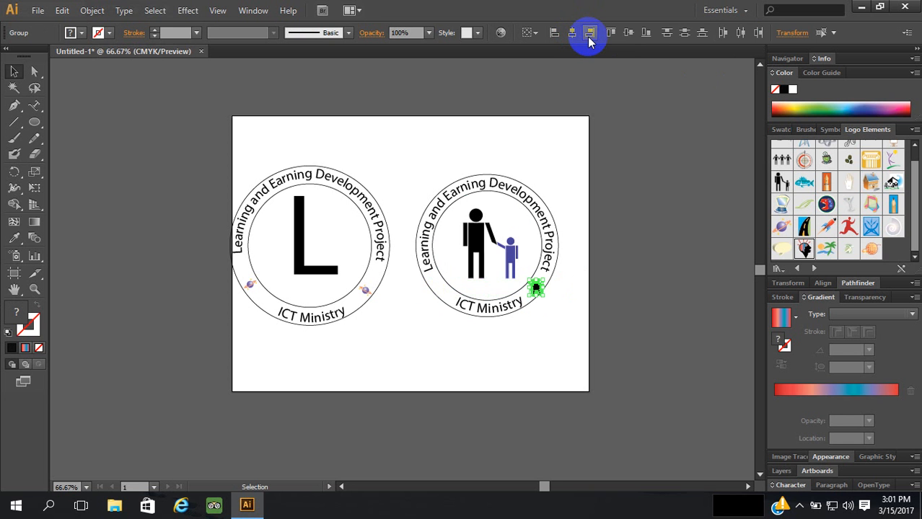
Undo the right-edge alignment of the two head groups, align them by their bottom edges instead and deselect them
{"action": "key", "text": "ctrl+z"}
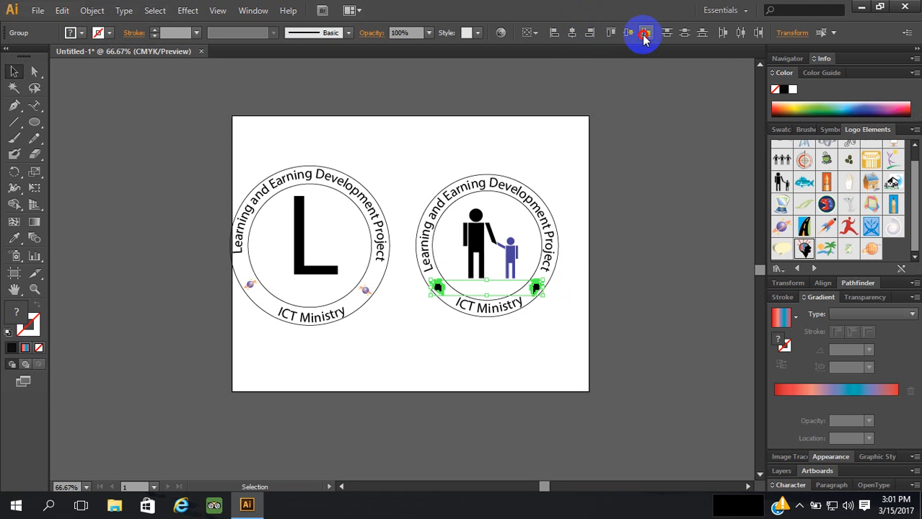
{"action": "left_click", "coordinate": [636, 249]}
{"action": "scroll", "coordinate": [668, 236], "scroll_direction": "down", "scroll_amount": 3}
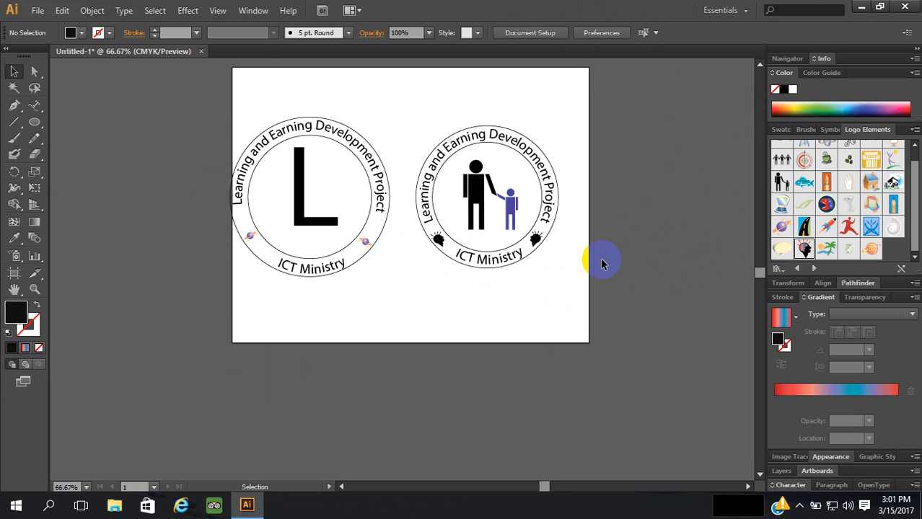
Select both head groups in the new emblem's ring and delete them
{"action": "left_click", "coordinate": [538, 241]}
{"action": "left_click", "coordinate": [438, 242], "text": "shift"}
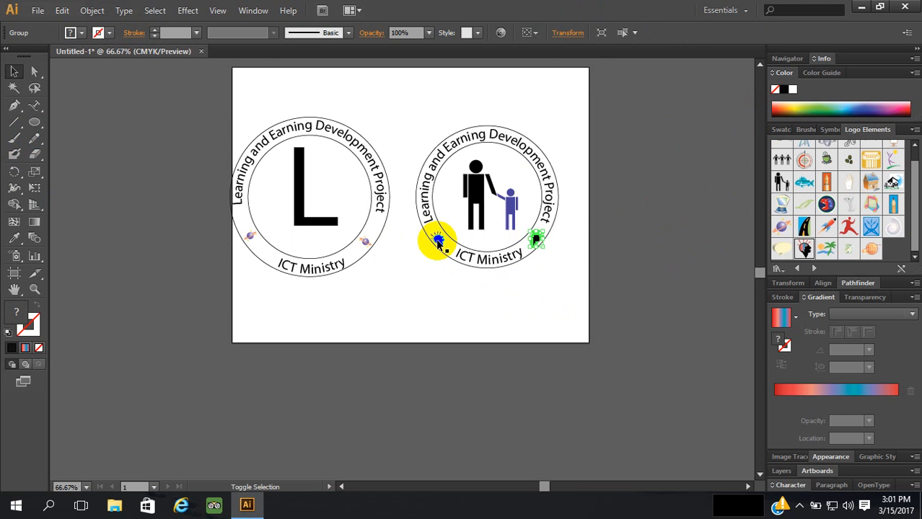
{"action": "left_click", "coordinate": [438, 242], "text": "shift"}
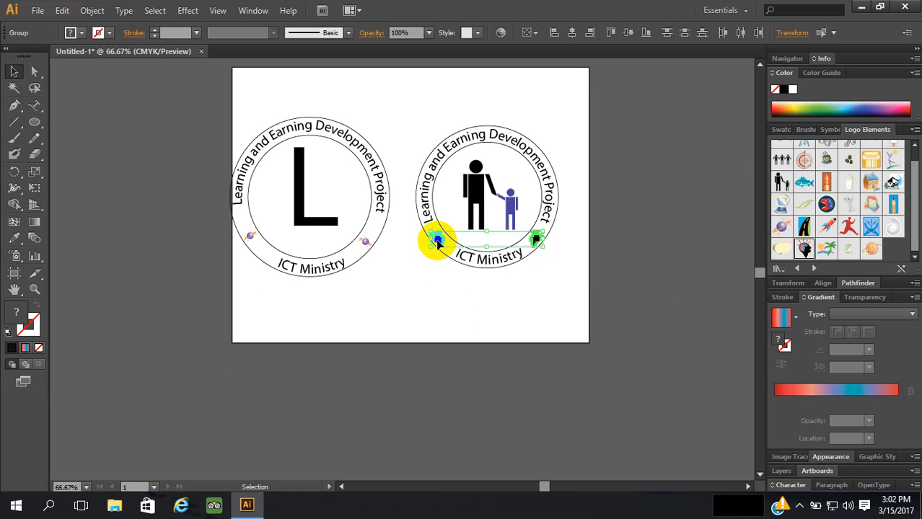
{"action": "key", "text": "Delete"}
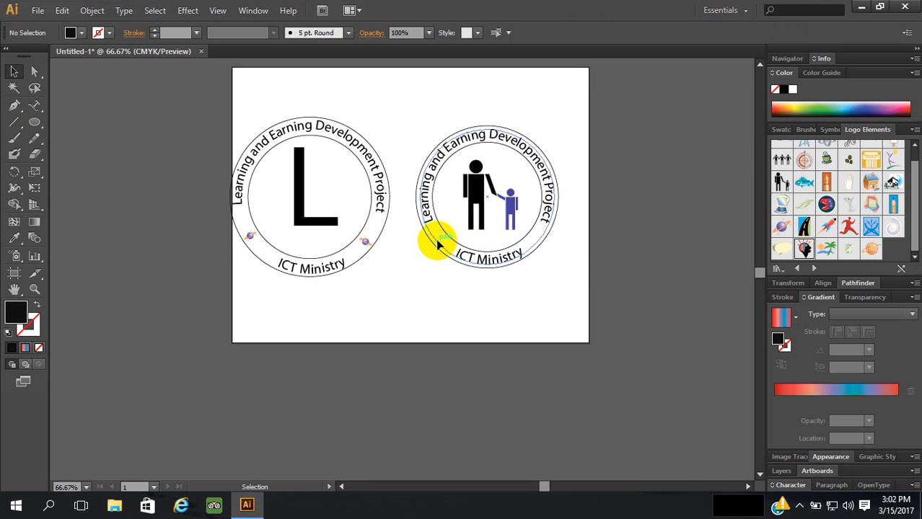
Draw a small black five-pointed star with the Star tool in the blank area below the two emblems and deselect it
{"action": "right_click", "coordinate": [39, 122]}
{"action": "left_click", "coordinate": [91, 186]}
{"action": "mouse_move", "coordinate": [370, 314]}
{"action": "left_mouse_down"}
{"action": "mouse_move", "coordinate": [422, 346]}
{"action": "mouse_move", "coordinate": [379, 323]}
{"action": "left_mouse_up"}
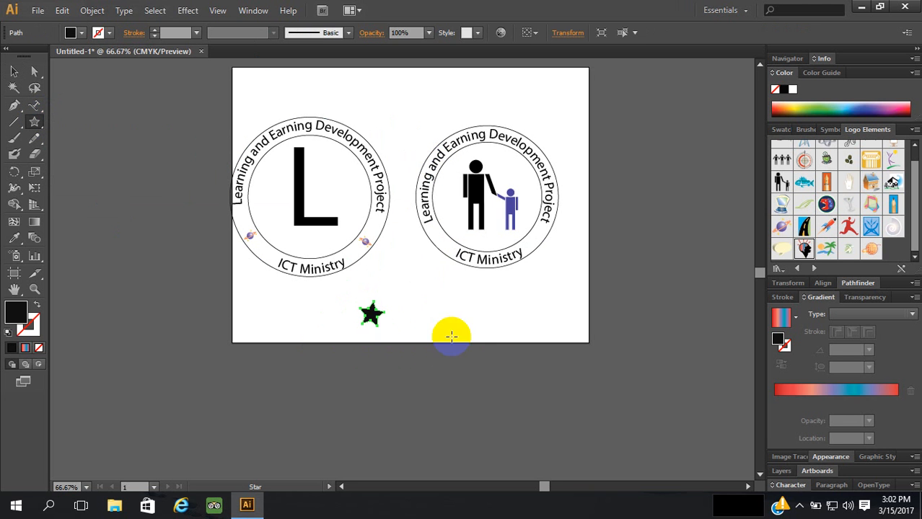
{"action": "left_click", "coordinate": [14, 72]}
{"action": "left_click", "coordinate": [402, 312]}
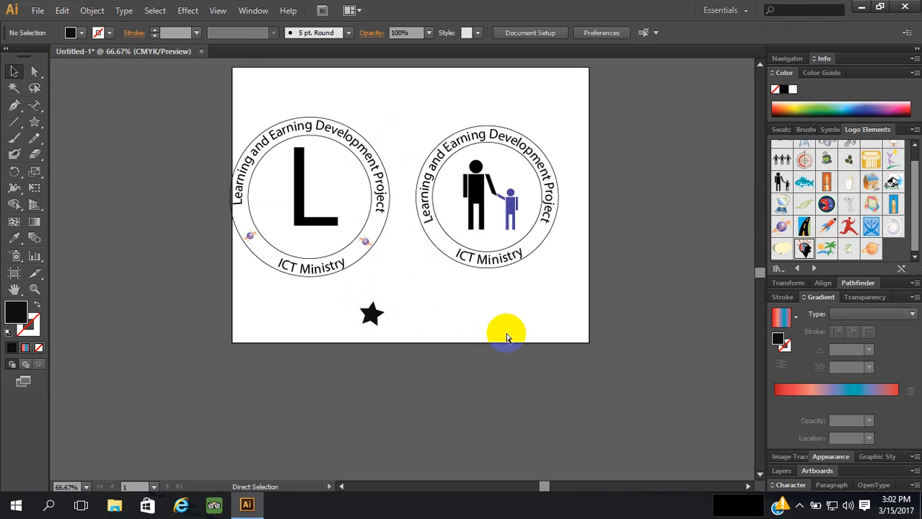
Move the star into the new emblem's ring to the left of the "ICT Ministry" text and centre it between the two circles
{"action": "key", "text": "ctrl+plus"}
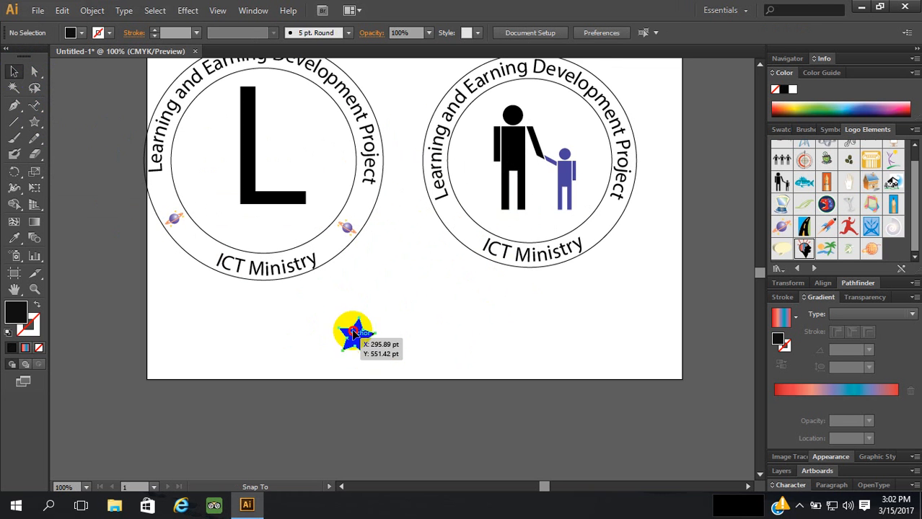
{"action": "left_click_drag", "start_coordinate": [353, 333], "coordinate": [458, 226]}
{"action": "left_click", "coordinate": [444, 323]}
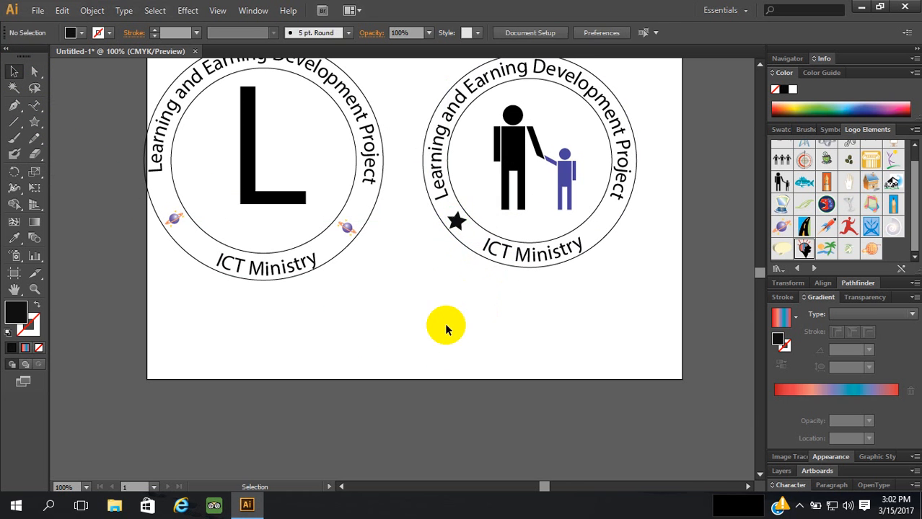
{"action": "left_click", "coordinate": [457, 233]}
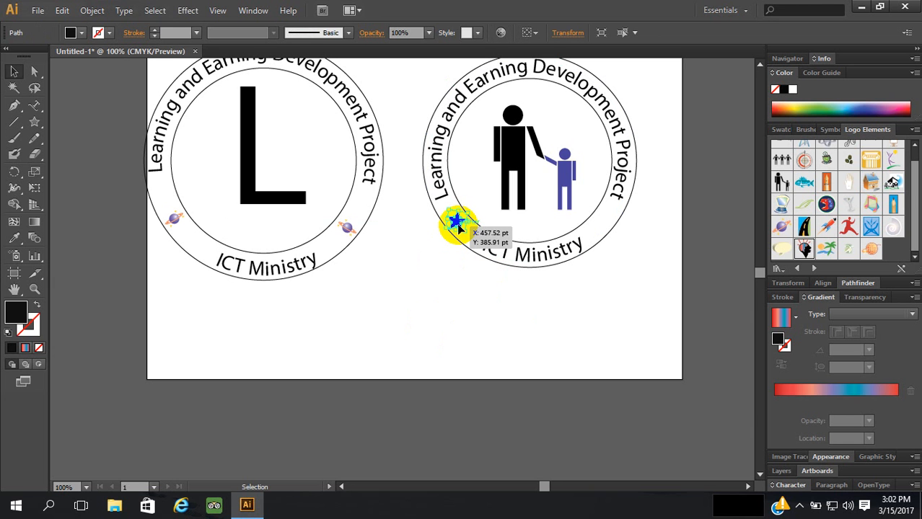
{"action": "left_click", "coordinate": [436, 302]}
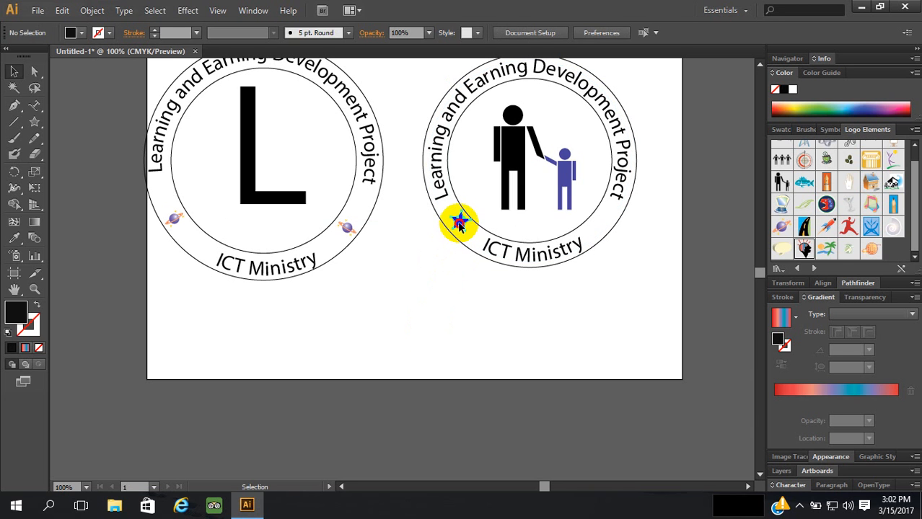
{"action": "left_click_drag", "start_coordinate": [457, 225], "coordinate": [458, 225]}
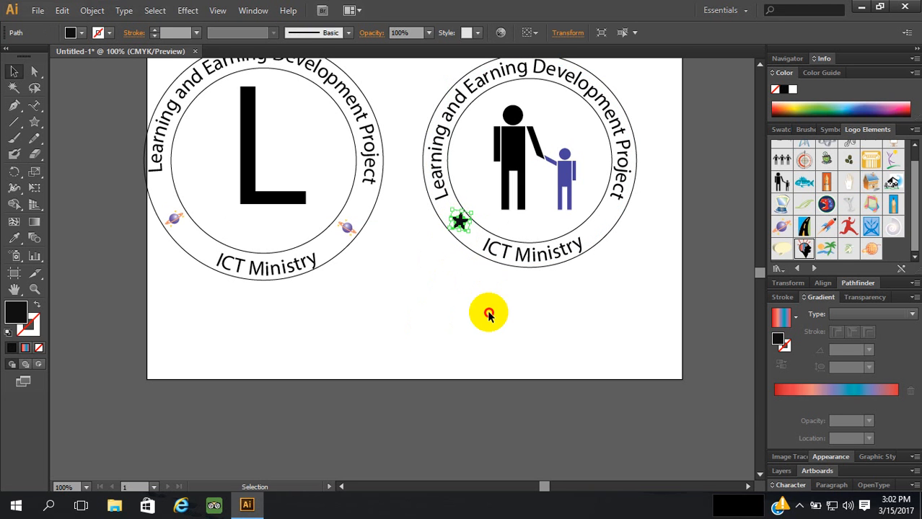
{"action": "left_click", "coordinate": [488, 313]}
Confirm a keyboard increment of 1 in the general preferences and nudge the star slightly left within the ring
{"action": "key", "text": "ctrl+k"}
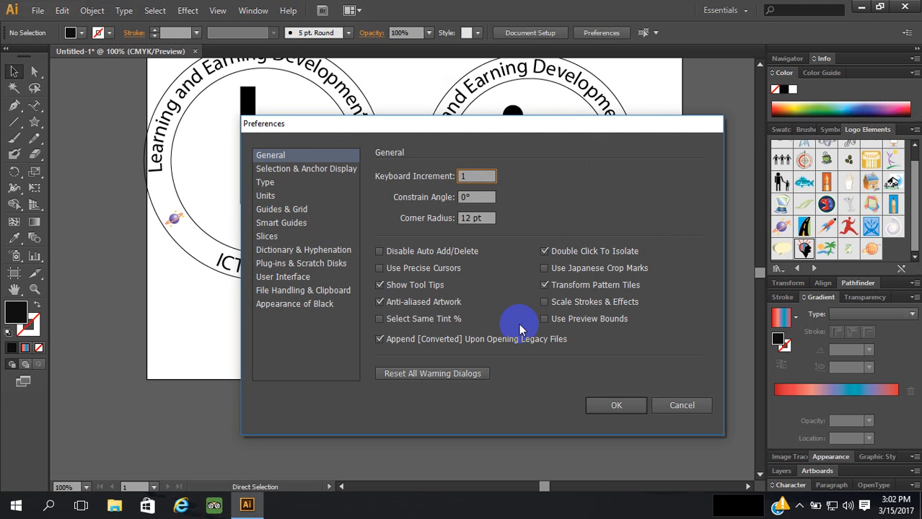
{"action": "key", "text": "Return"}
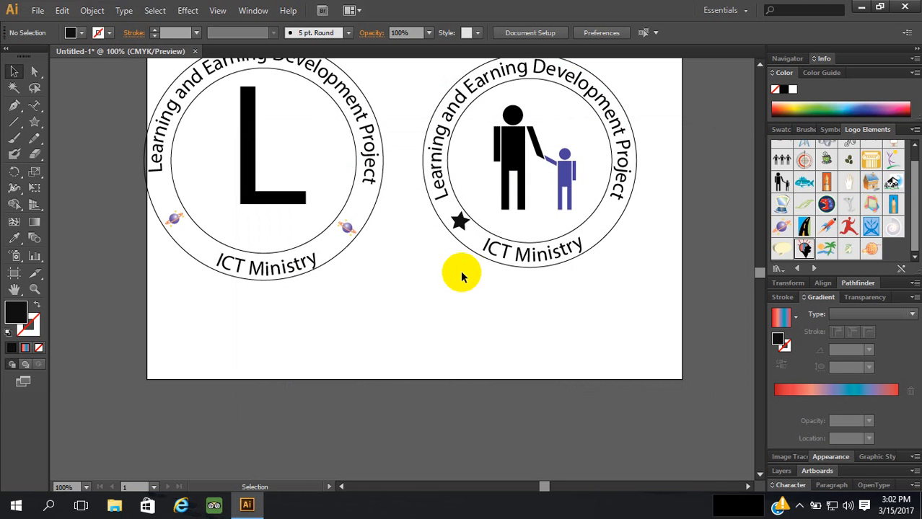
{"action": "left_click", "coordinate": [460, 221]}
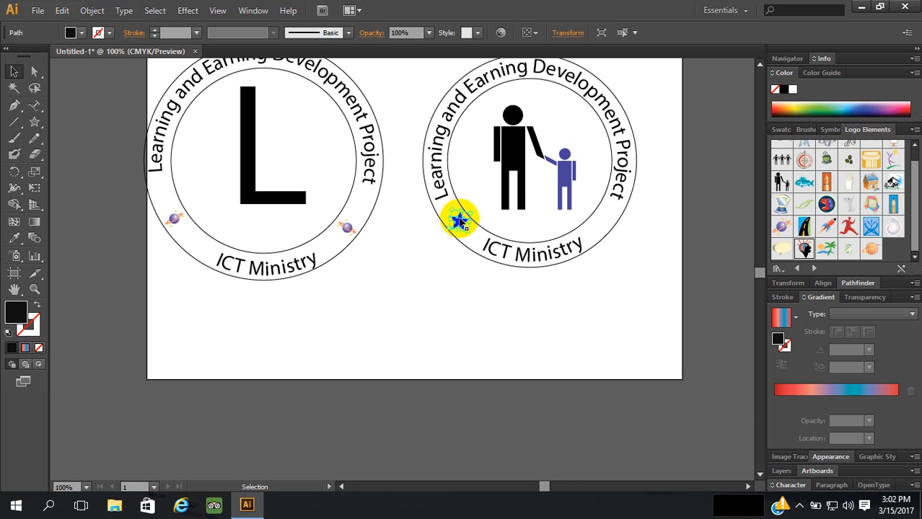
Reflect a copy of the star across the vertical axis and move it into the ring to the right of "ICT Ministry"
{"action": "right_click", "coordinate": [460, 222]}
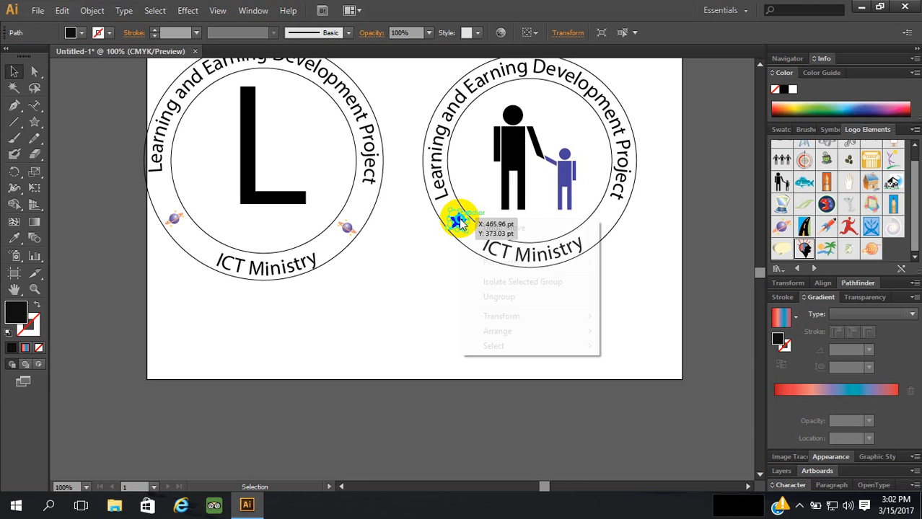
{"action": "mouse_move", "coordinate": [525, 315]}
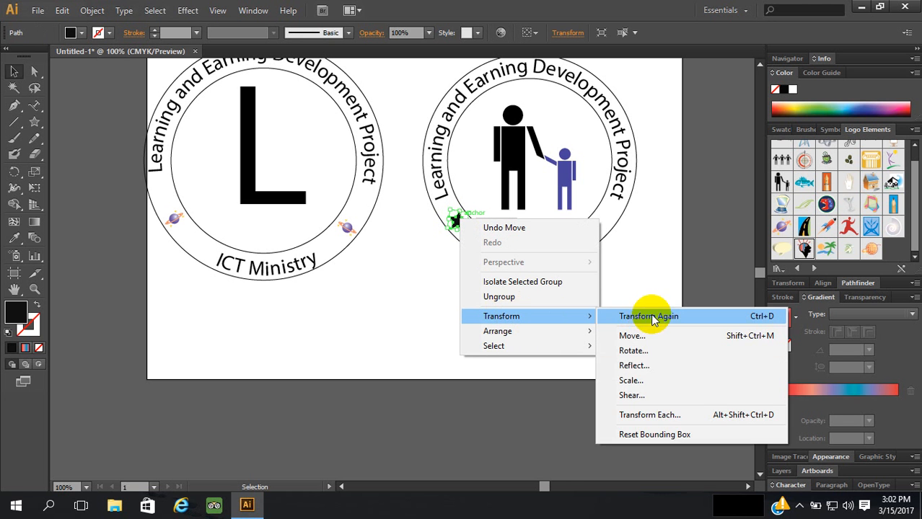
{"action": "left_click", "coordinate": [655, 367]}
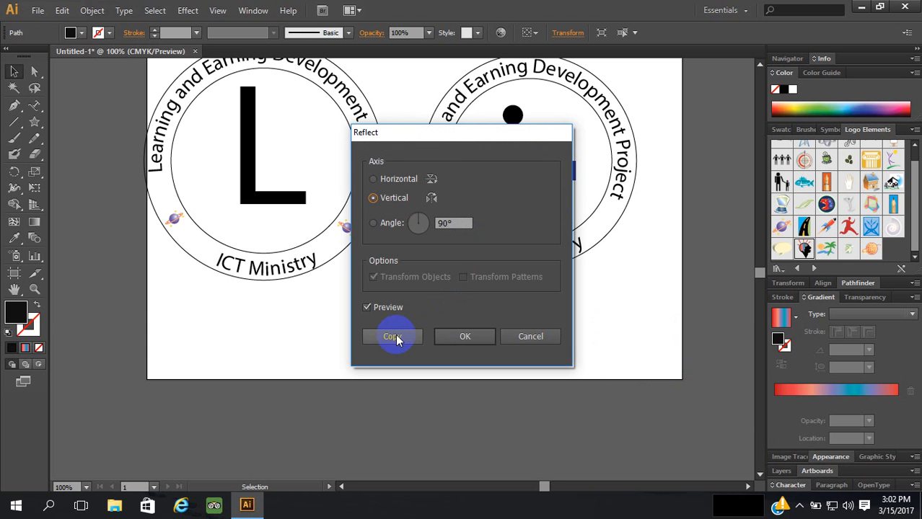
{"action": "left_click", "coordinate": [395, 337]}
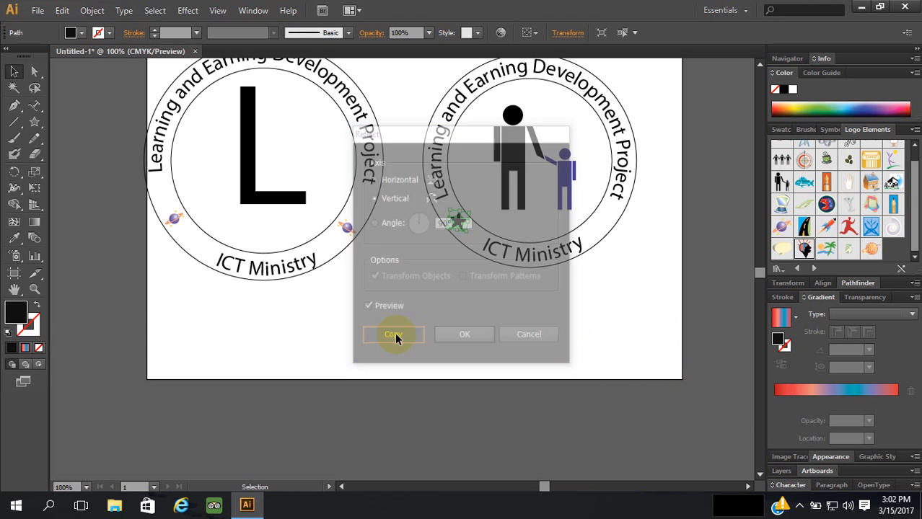
{"action": "left_click_drag", "start_coordinate": [471, 225], "coordinate": [603, 225]}
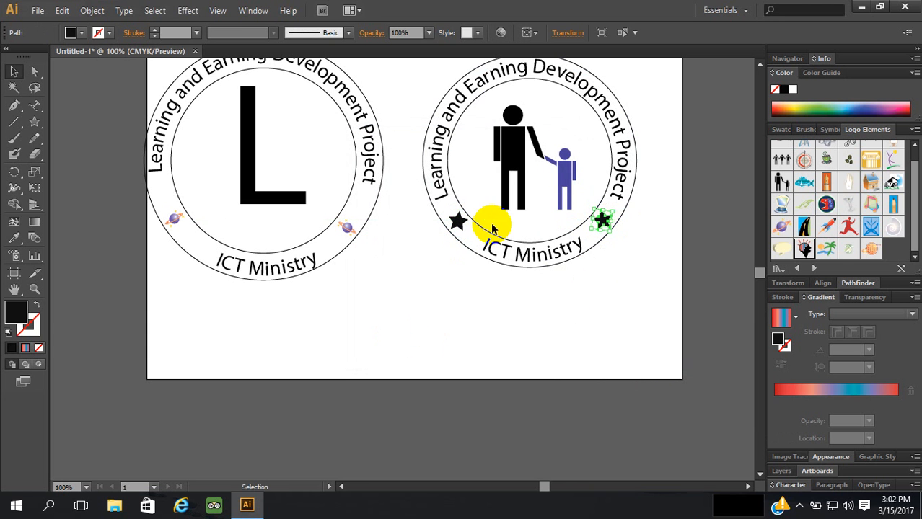
Select both stars in the new emblem's ring, align them by their bottom edges and deselect them
{"action": "left_click", "coordinate": [456, 219], "text": "shift"}
{"action": "left_click", "coordinate": [648, 36]}
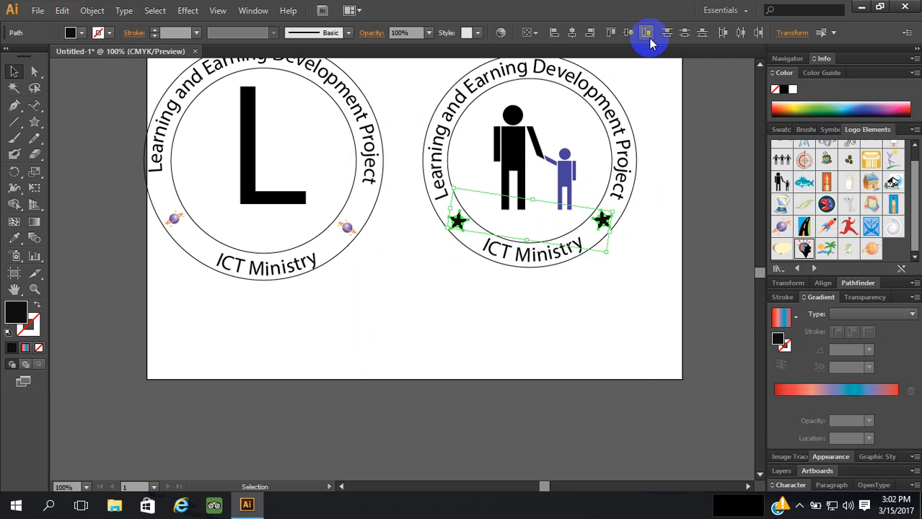
{"action": "left_click", "coordinate": [659, 213]}
{"action": "left_click", "coordinate": [603, 222]}
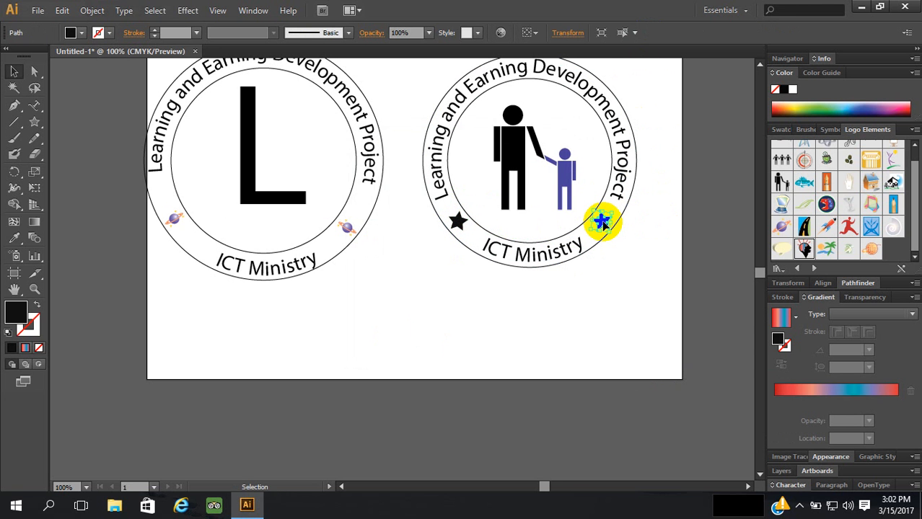
{"action": "left_click", "coordinate": [644, 329]}
{"action": "scroll", "coordinate": [644, 329], "scroll_direction": "up", "scroll_amount": 1}
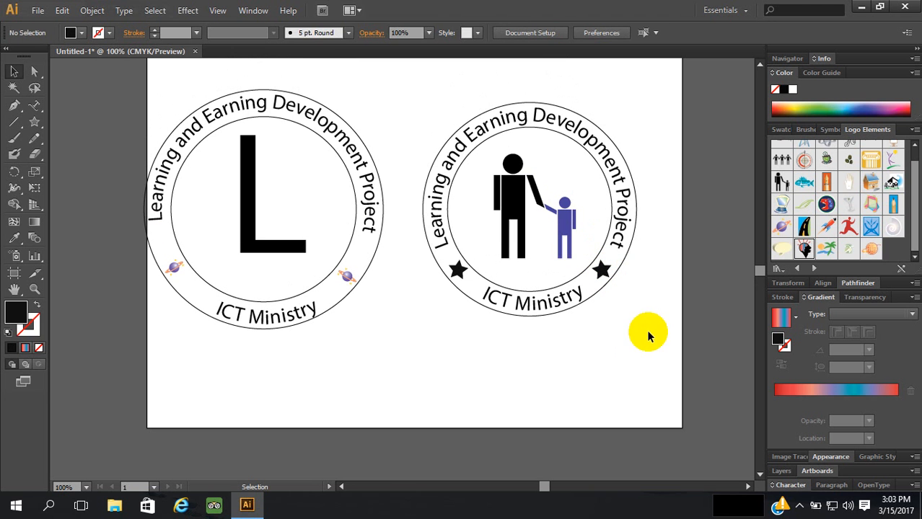
Select the whole new emblem, place a duplicate of it below the original and deselect it
{"action": "left_click_drag", "start_coordinate": [651, 92], "coordinate": [417, 356]}
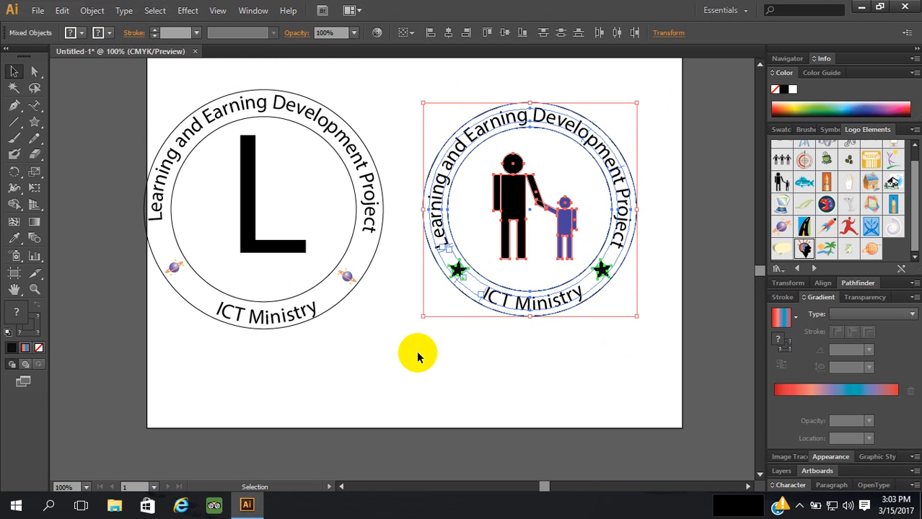
{"action": "left_click", "coordinate": [549, 386]}
{"action": "left_click_drag", "start_coordinate": [653, 92], "coordinate": [442, 342]}
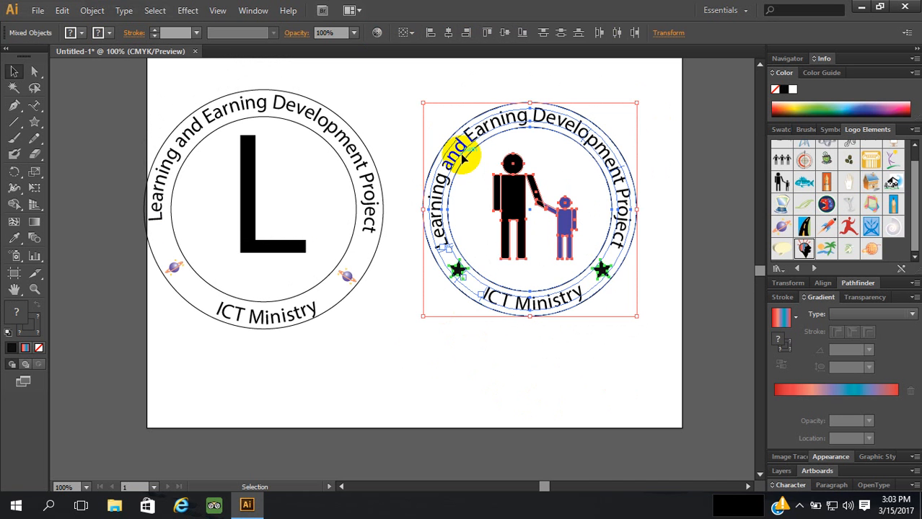
{"action": "left_click_drag", "start_coordinate": [456, 159], "coordinate": [383, 369]}
{"action": "scroll", "coordinate": [461, 238], "scroll_direction": "down", "scroll_amount": 5}
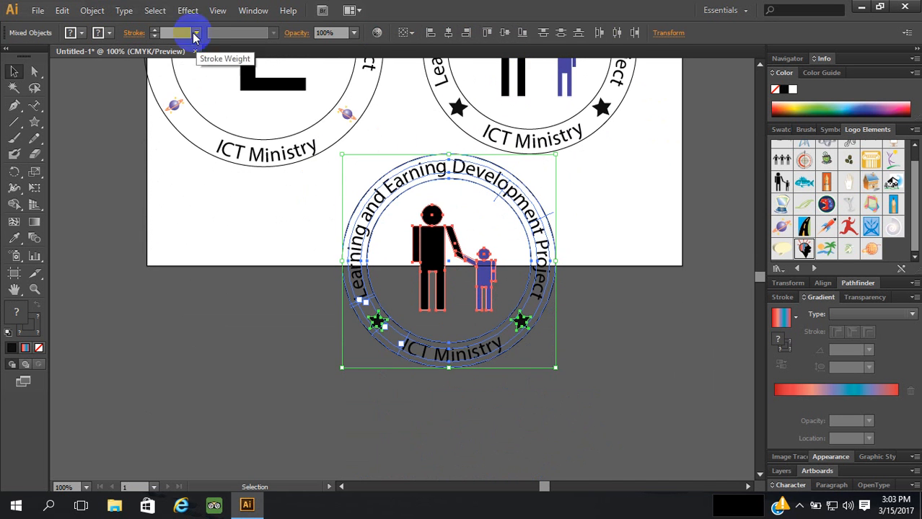
{"action": "left_click", "coordinate": [606, 155]}
{"action": "scroll", "coordinate": [569, 195], "scroll_direction": "up", "scroll_amount": 5}
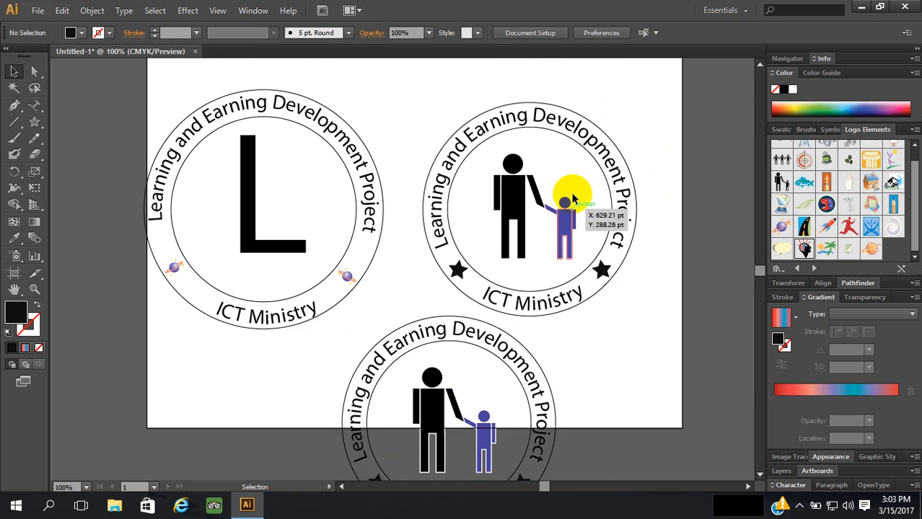
Set the stroke weight of the new emblem's inner and outer circles to 3 pt each
{"action": "scroll", "coordinate": [572, 199], "scroll_direction": "up", "scroll_amount": 1}
{"action": "left_click", "coordinate": [587, 167]}
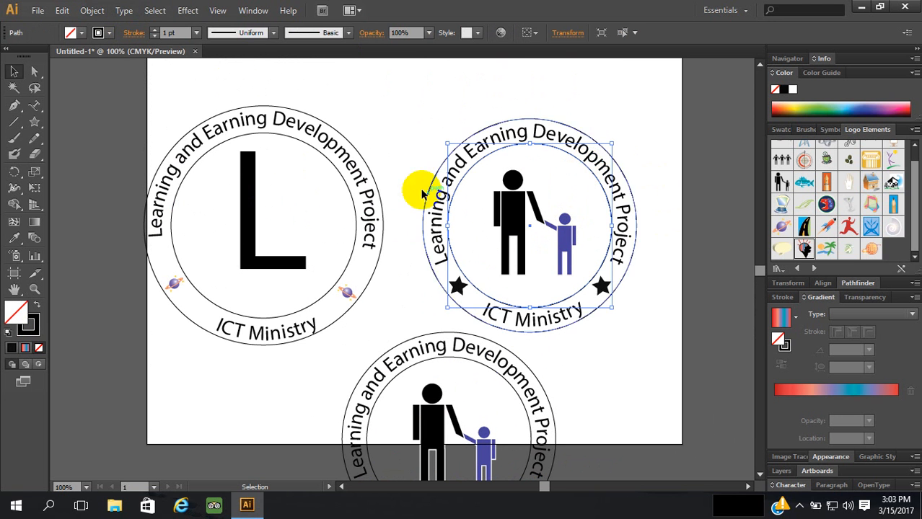
{"action": "left_click", "coordinate": [157, 31]}
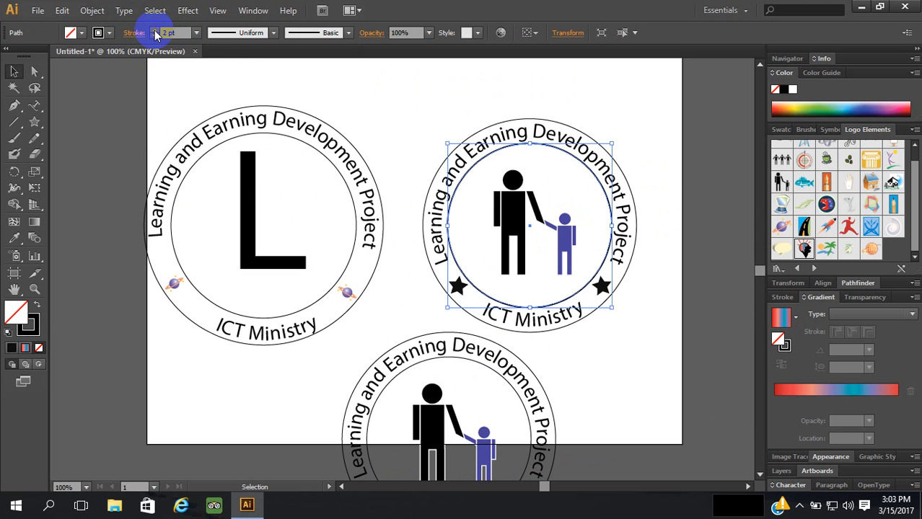
{"action": "left_click", "coordinate": [155, 31]}
{"action": "left_click", "coordinate": [560, 124]}
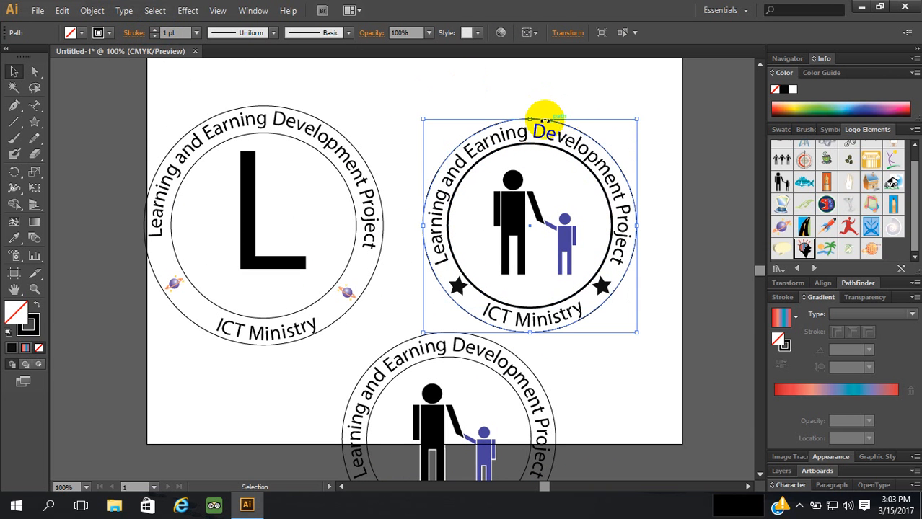
{"action": "left_click", "coordinate": [155, 31]}
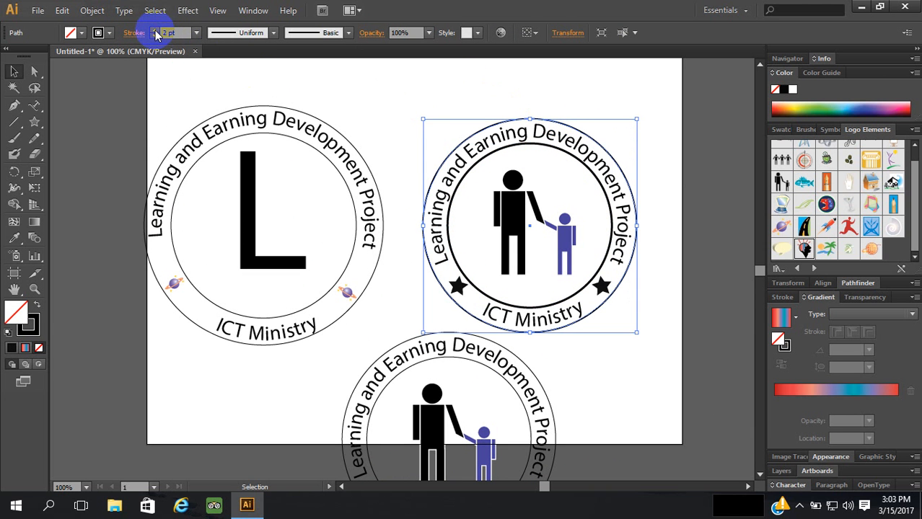
{"action": "left_click", "coordinate": [155, 32]}
{"action": "left_click", "coordinate": [603, 102]}
Group all parts of the emblem with the thickened circles and delete the thin-lined duplicate below it
{"action": "left_click_drag", "start_coordinate": [644, 133], "coordinate": [428, 306]}
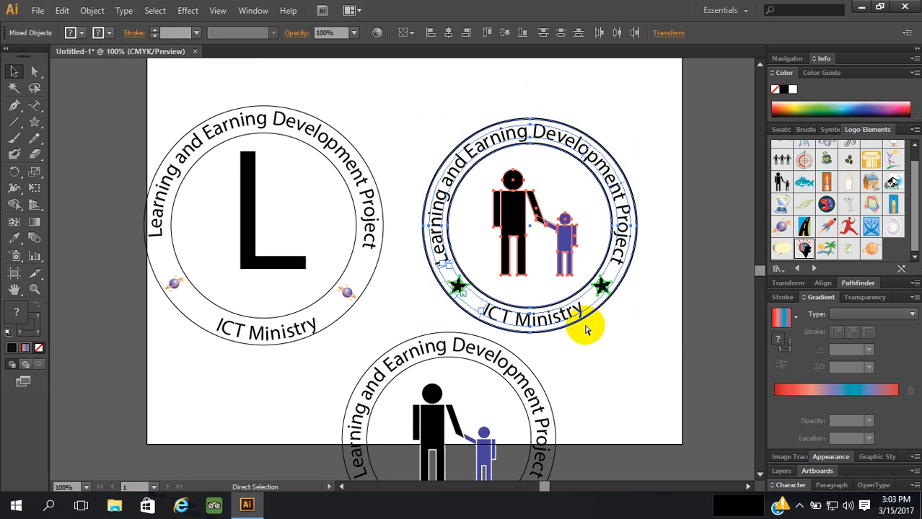
{"action": "key", "text": "v"}
{"action": "scroll", "coordinate": [587, 300], "scroll_direction": "down", "scroll_amount": 3}
{"action": "left_click_drag", "start_coordinate": [586, 300], "coordinate": [284, 415]}
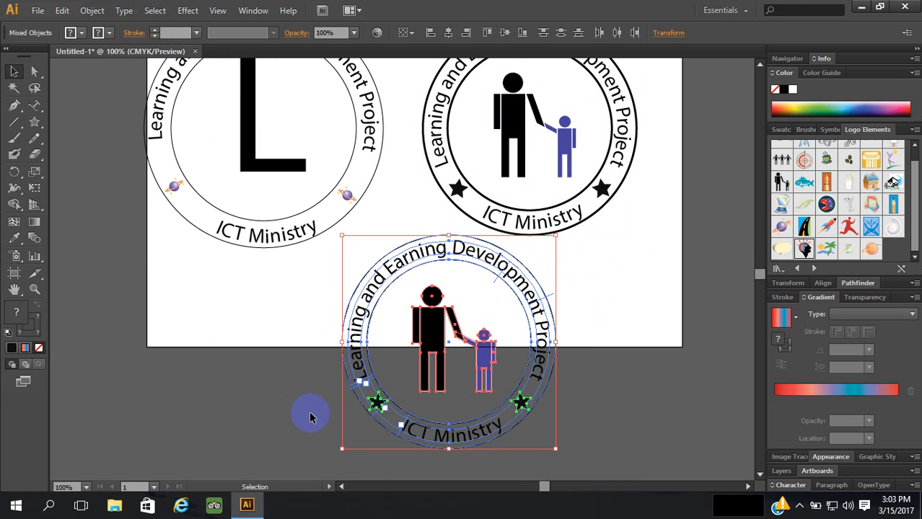
{"action": "key", "text": "Delete"}
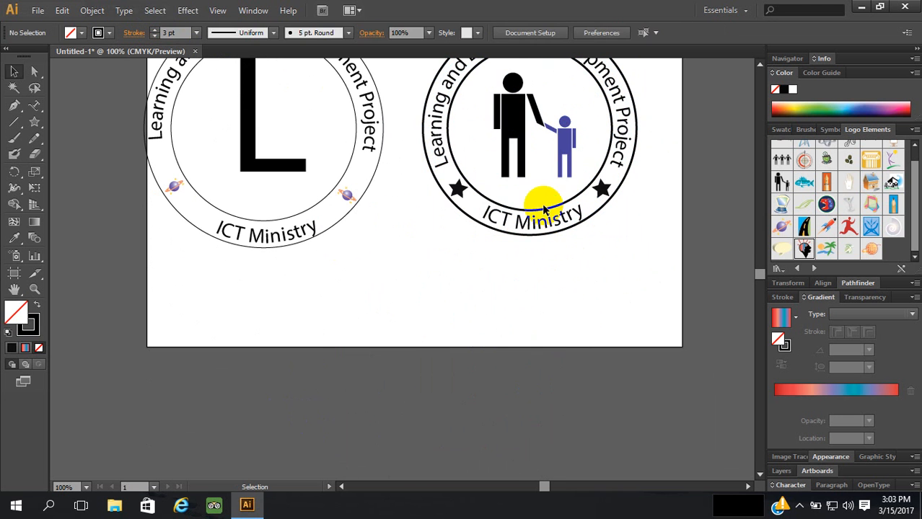
Place a duplicate of the grouped emblem with the 3 pt circles below the original, overlapping the artboard's lower edge
{"action": "left_click", "coordinate": [548, 224]}
{"action": "left_click_drag", "start_coordinate": [548, 224], "coordinate": [438, 464]}
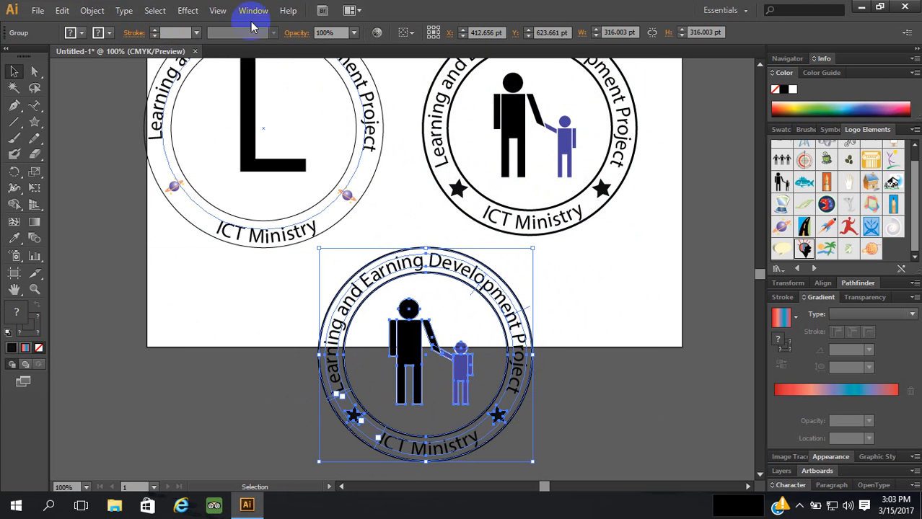
Expand the duplicated emblem below the original into editable outlines and deselect it
{"action": "left_click", "coordinate": [92, 11]}
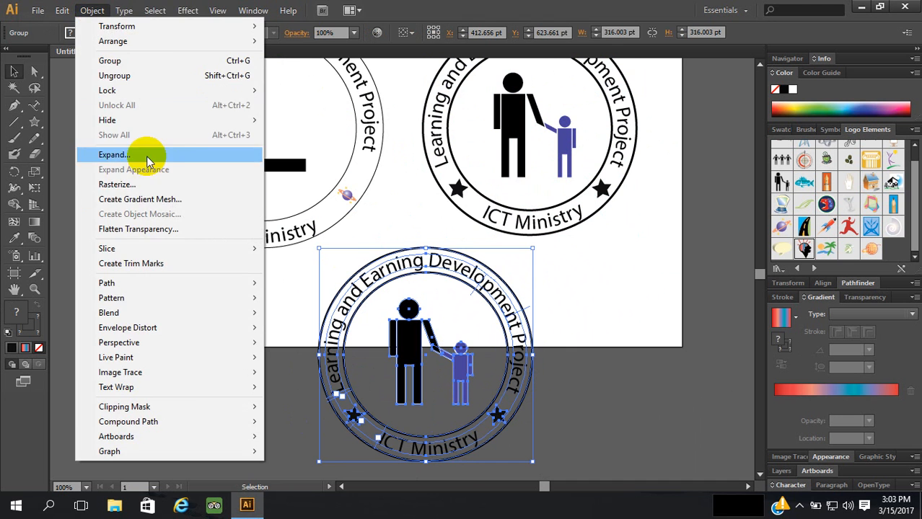
{"action": "left_click", "coordinate": [143, 155]}
{"action": "left_click", "coordinate": [432, 325]}
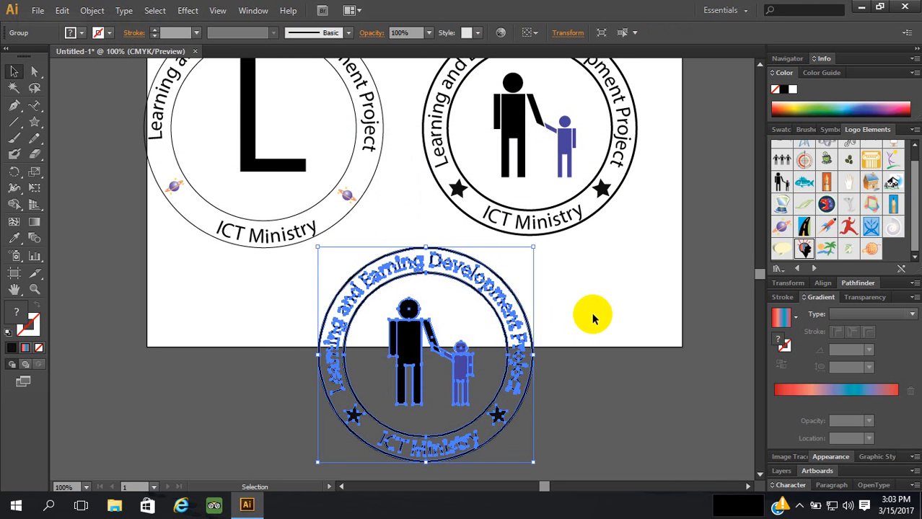
{"action": "left_click", "coordinate": [603, 278]}
{"action": "scroll", "coordinate": [602, 277], "scroll_direction": "down", "scroll_amount": 1}
{"action": "scroll", "coordinate": [602, 275], "scroll_direction": "down", "scroll_amount": 3}
{"action": "left_click", "coordinate": [520, 264]}
{"action": "scroll", "coordinate": [590, 258], "scroll_direction": "up", "scroll_amount": 3}
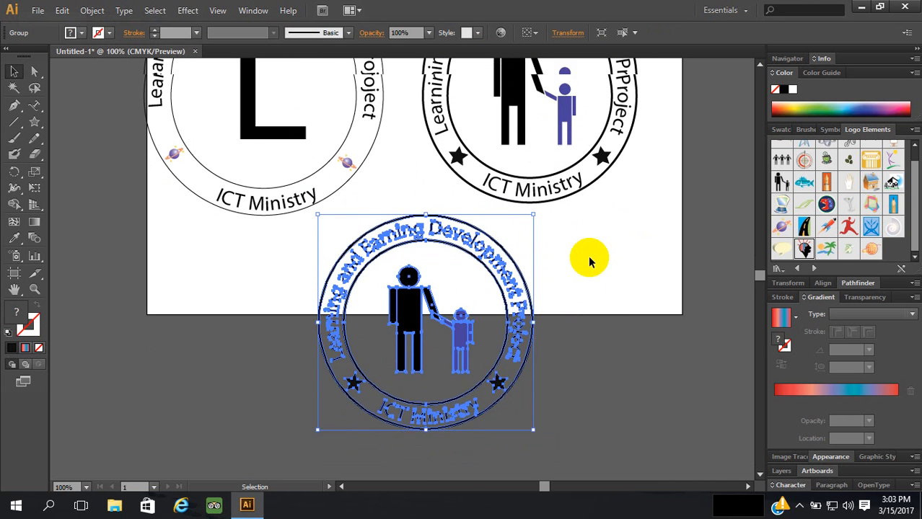
{"action": "left_click", "coordinate": [595, 266]}
{"action": "scroll", "coordinate": [599, 251], "scroll_direction": "down", "scroll_amount": 6}
{"action": "scroll", "coordinate": [593, 233], "scroll_direction": "up", "scroll_amount": 5}
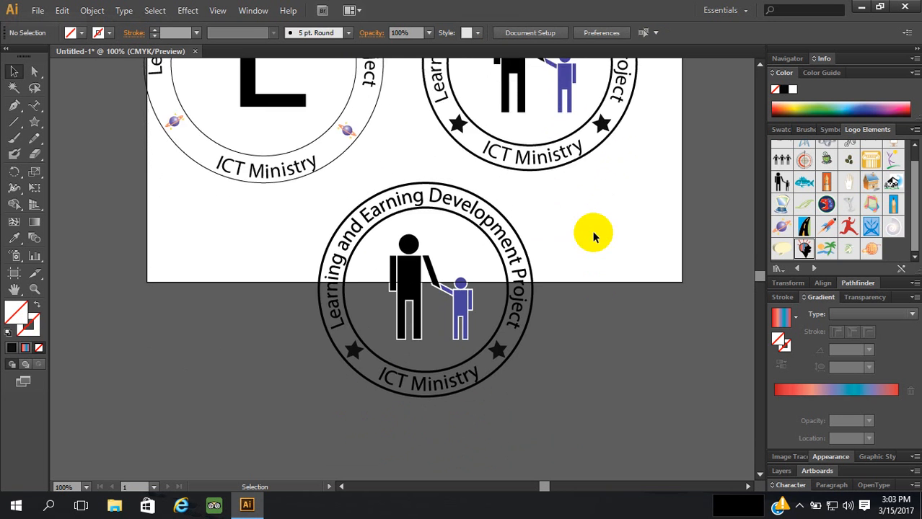
{"action": "scroll", "coordinate": [548, 230], "scroll_direction": "down", "scroll_amount": 5}
Try moving a single part inside the expanded emblem's group, undo the move and leave the group
{"action": "double_click", "coordinate": [501, 191]}
{"action": "left_click", "coordinate": [488, 361]}
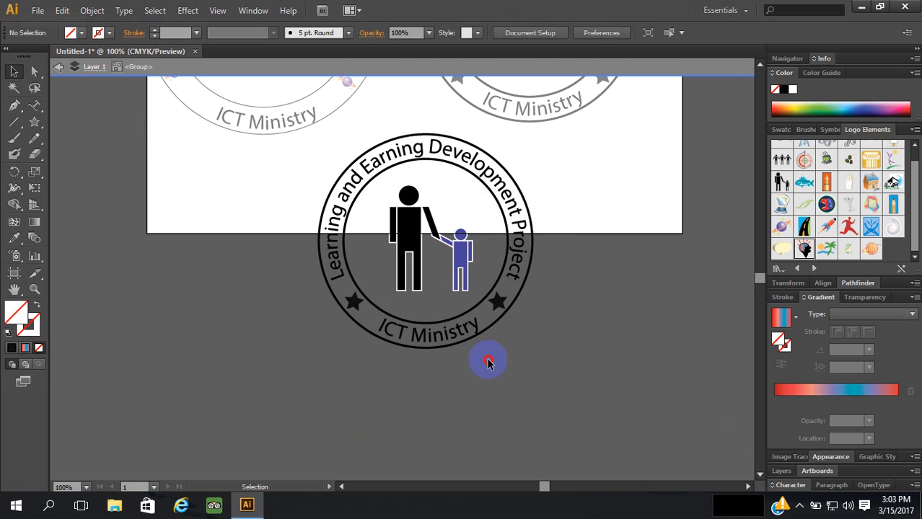
{"action": "left_click", "coordinate": [509, 247]}
{"action": "left_click_drag", "start_coordinate": [509, 247], "coordinate": [494, 335]}
{"action": "key", "text": "ctrl+z"}
{"action": "left_click_drag", "start_coordinate": [552, 380], "coordinate": [334, 211]}
{"action": "double_click", "coordinate": [570, 296]}
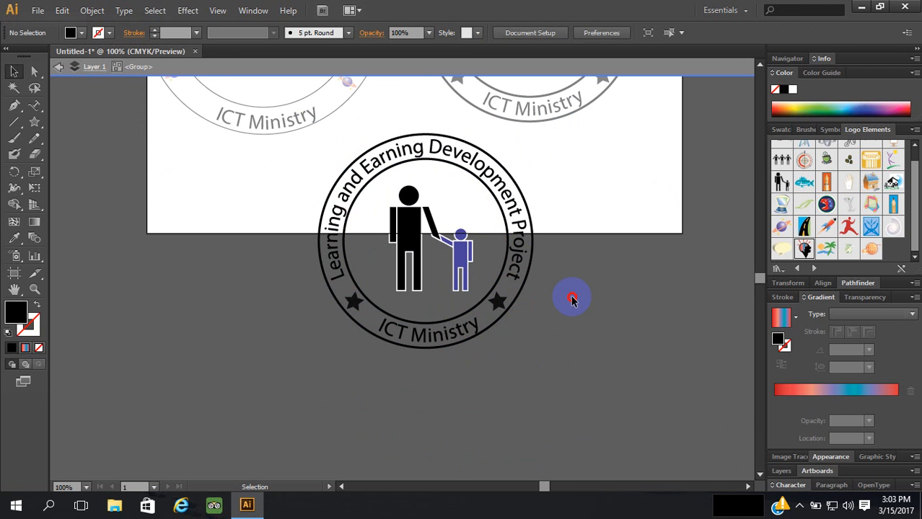
Move the expanded emblem down until it lies completely below the artboard, and deselect everything
{"action": "left_click", "coordinate": [515, 243]}
{"action": "left_click_drag", "start_coordinate": [515, 243], "coordinate": [527, 354]}
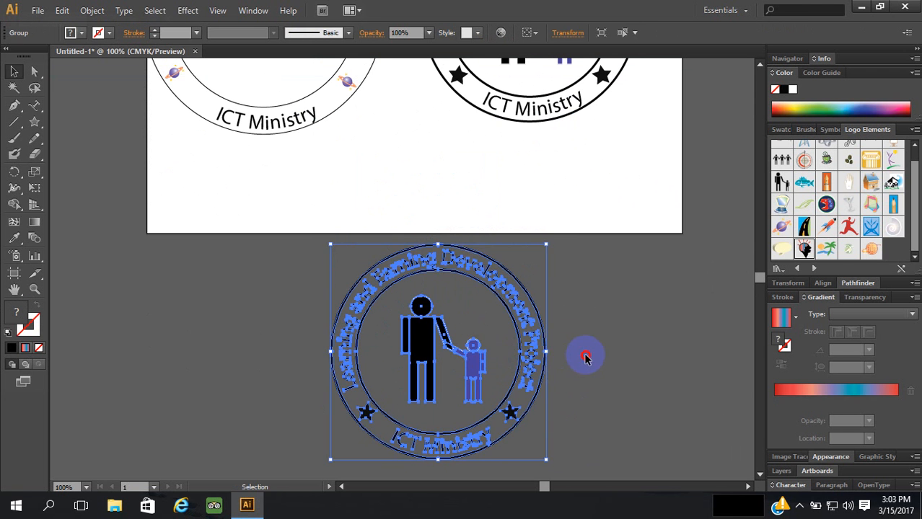
{"action": "left_click", "coordinate": [586, 356]}
{"action": "scroll", "coordinate": [654, 319], "scroll_direction": "up", "scroll_amount": 10}
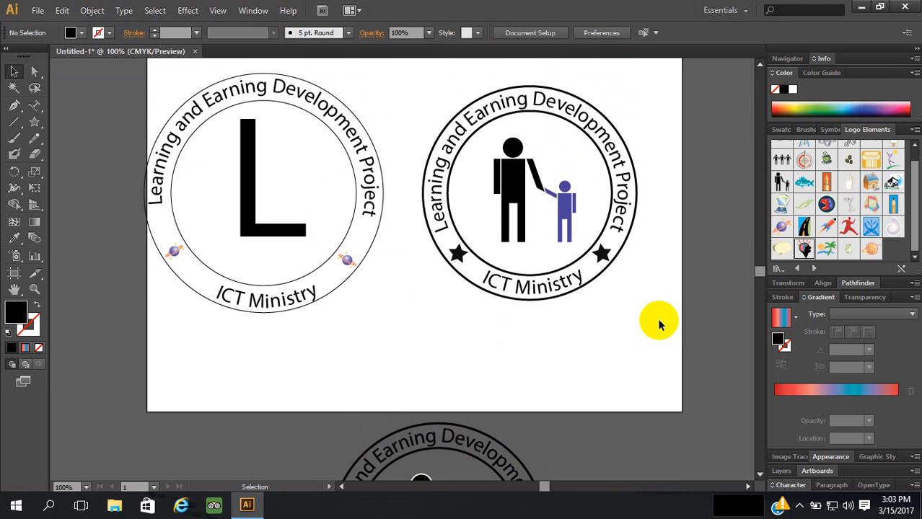
{"action": "left_click", "coordinate": [435, 364]}
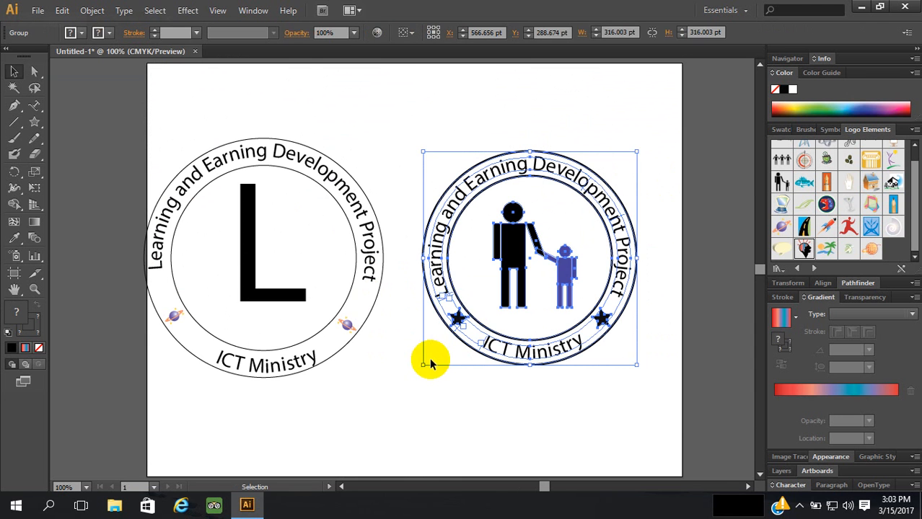
{"action": "left_click", "coordinate": [355, 255]}
{"action": "left_click", "coordinate": [364, 172]}
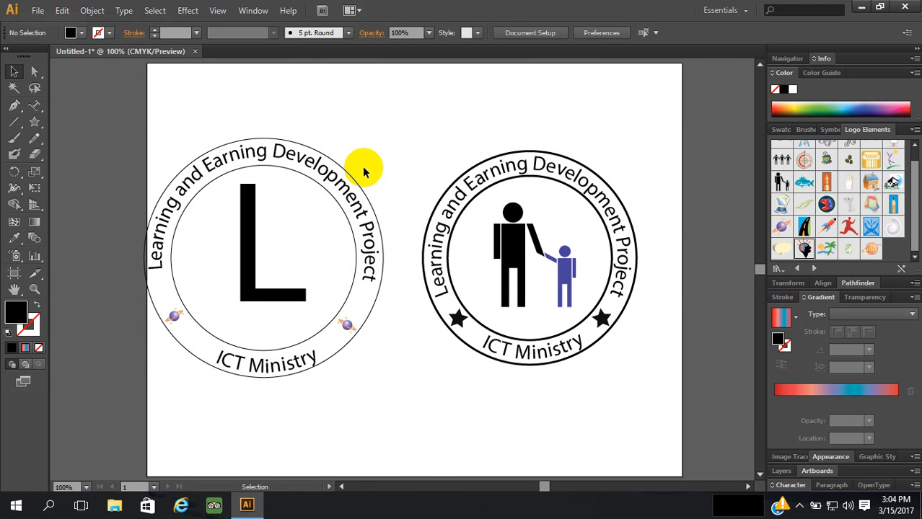
Isolate the inner circle of the emblem with the letter L, set its stroke weight to 4 pt and leave isolation
{"action": "double_click", "coordinate": [337, 205]}
{"action": "left_click", "coordinate": [339, 204]}
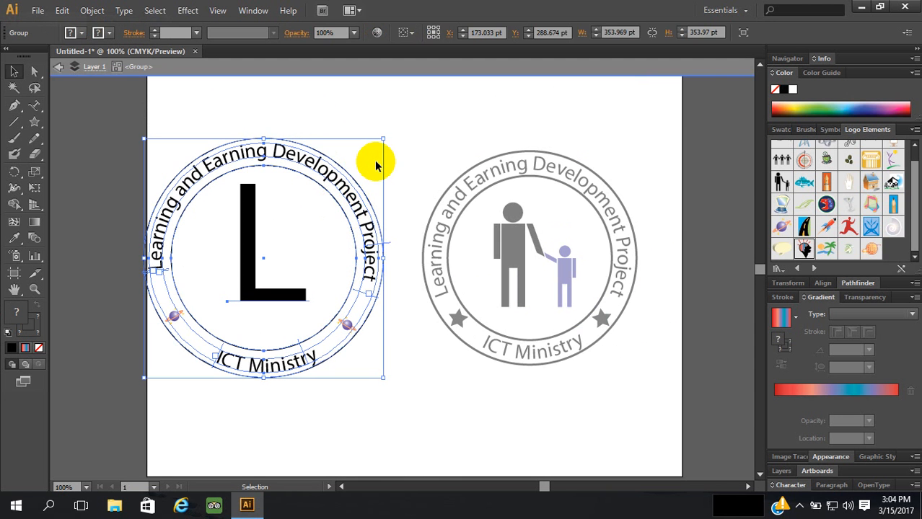
{"action": "left_click", "coordinate": [352, 158]}
{"action": "left_click", "coordinate": [323, 193]}
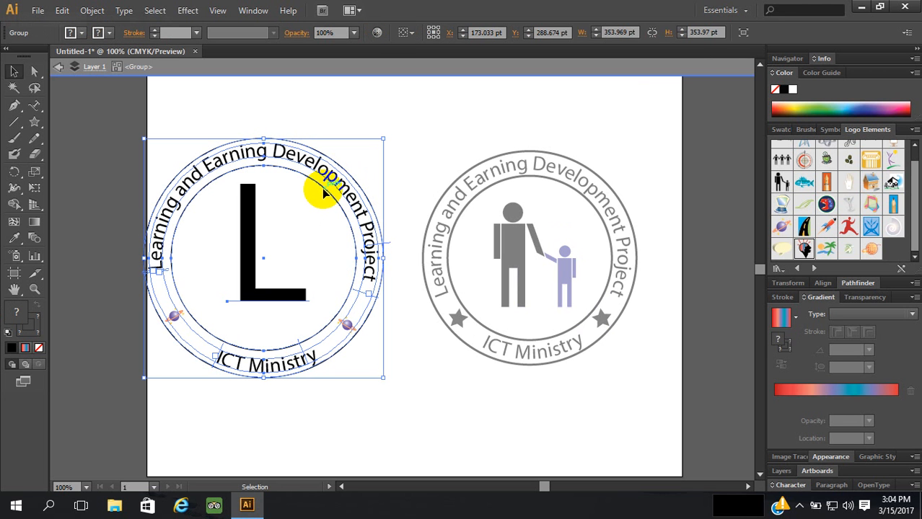
{"action": "left_click", "coordinate": [35, 72]}
{"action": "left_click", "coordinate": [212, 170]}
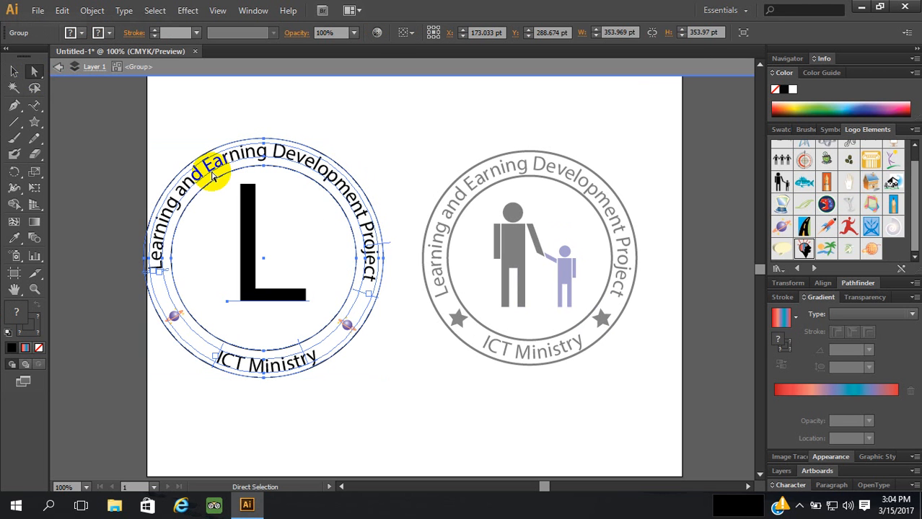
{"action": "left_click", "coordinate": [352, 134]}
{"action": "left_click", "coordinate": [324, 191]}
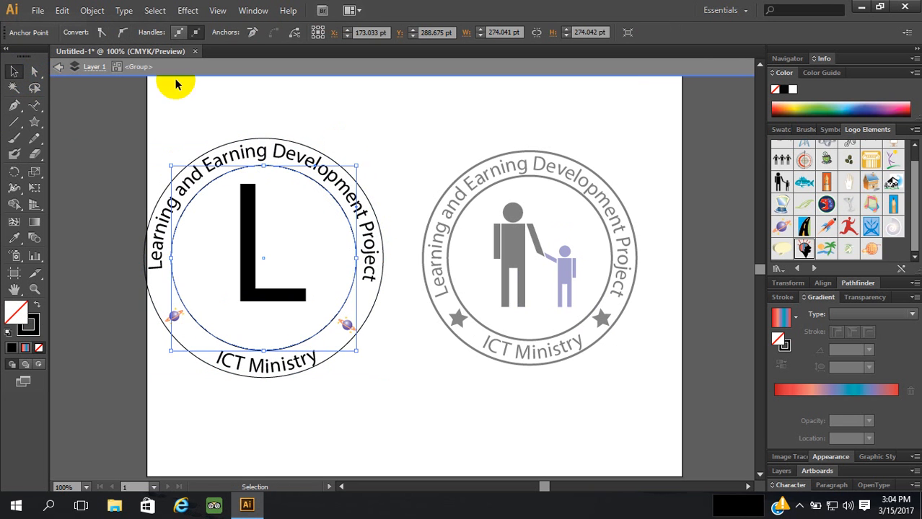
{"action": "left_click", "coordinate": [267, 167]}
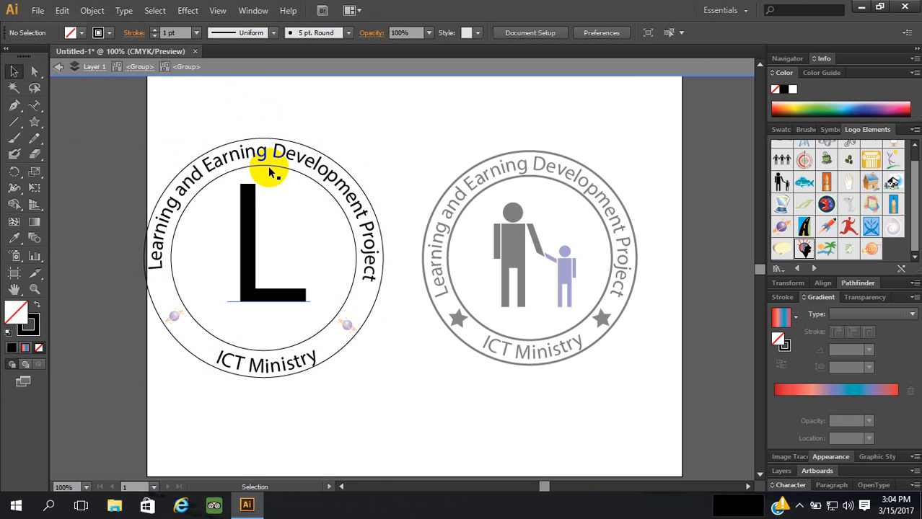
{"action": "double_click", "coordinate": [269, 171]}
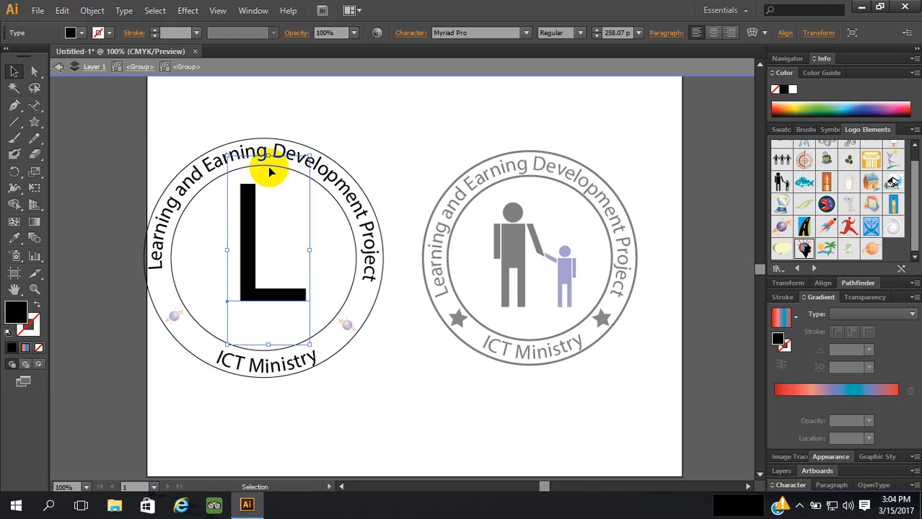
{"action": "double_click", "coordinate": [321, 187]}
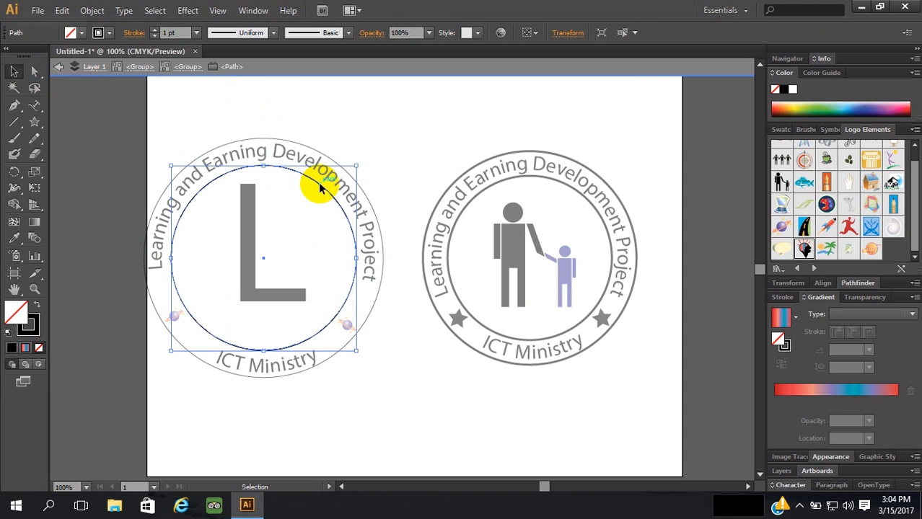
{"action": "left_click", "coordinate": [154, 30]}
{"action": "left_click", "coordinate": [153, 30]}
{"action": "left_click", "coordinate": [154, 30]}
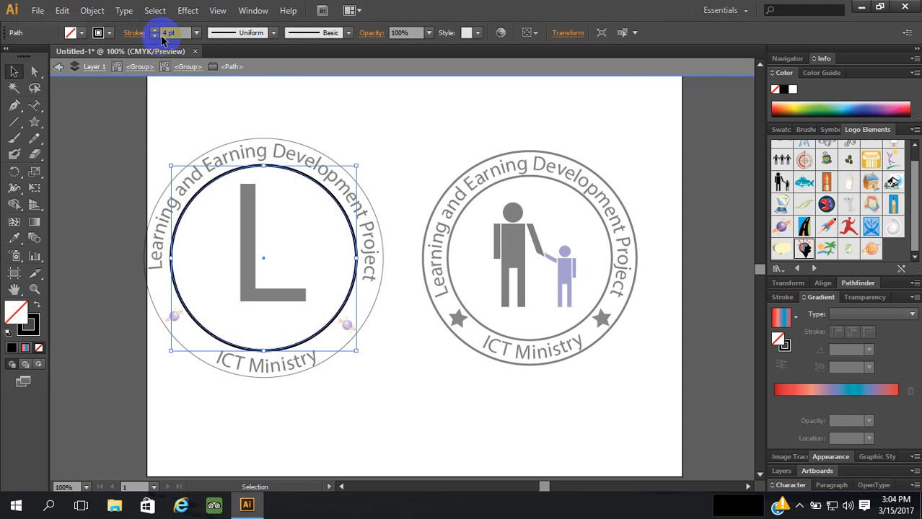
{"action": "key", "text": "Escape"}
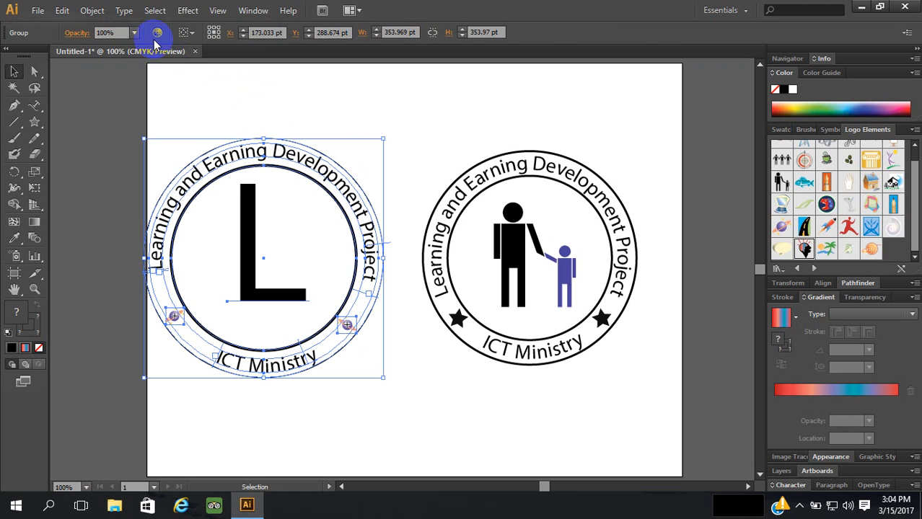
Set the stroke weight of the L emblem's outer circle to 3 pt inside its group and leave isolation
{"action": "left_click", "coordinate": [265, 129]}
{"action": "double_click", "coordinate": [260, 141]}
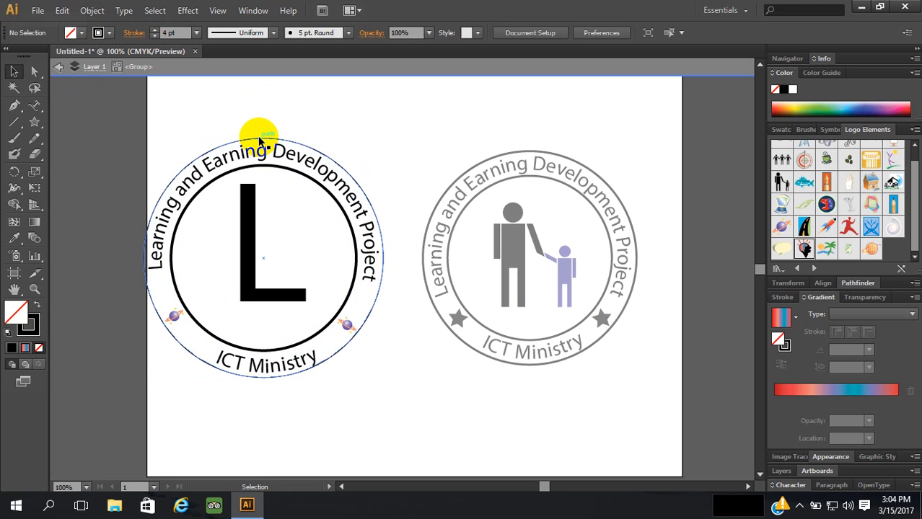
{"action": "double_click", "coordinate": [260, 141]}
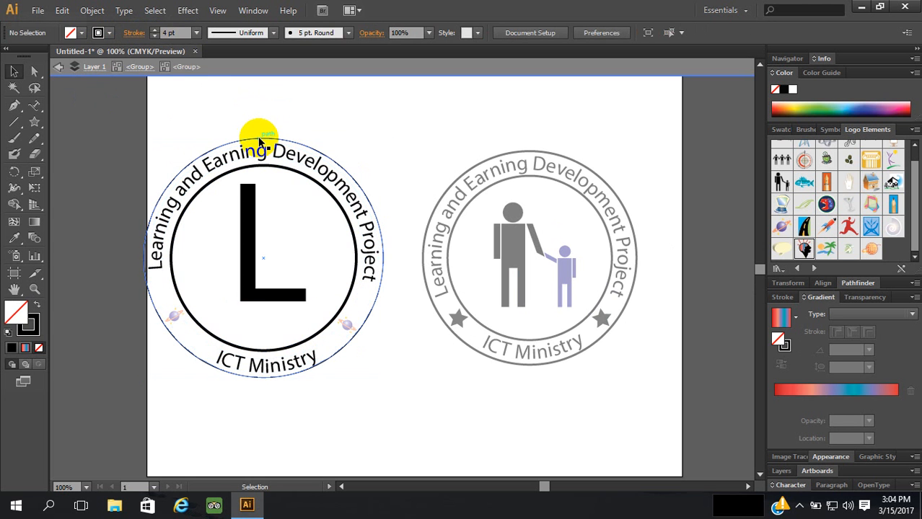
{"action": "left_click", "coordinate": [259, 141]}
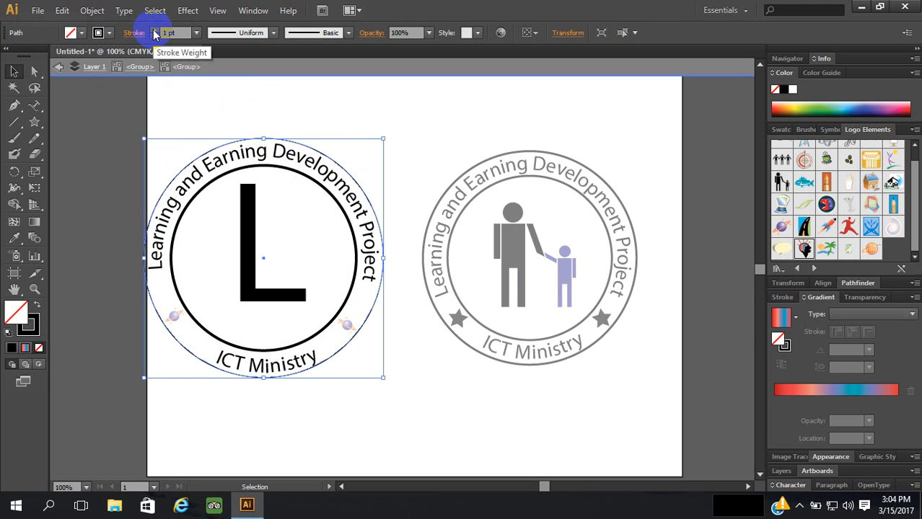
{"action": "left_click", "coordinate": [155, 32]}
{"action": "left_click", "coordinate": [155, 32]}
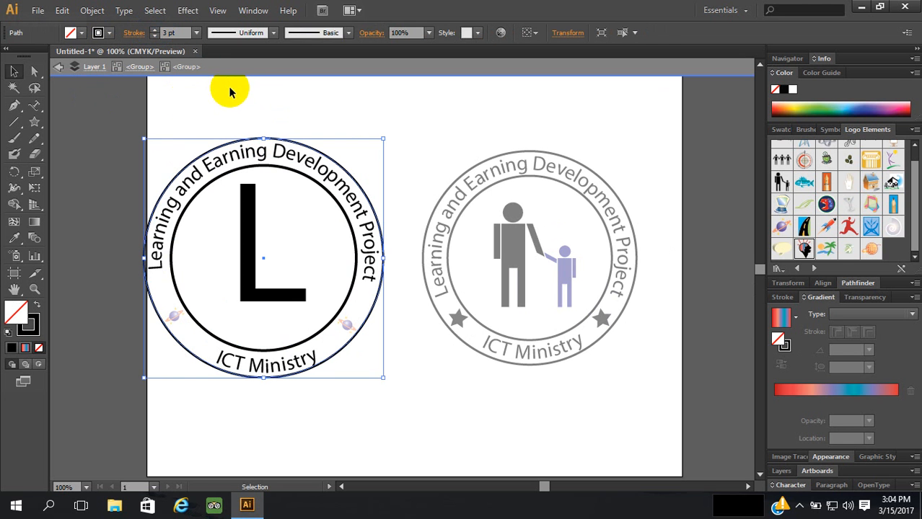
{"action": "left_click", "coordinate": [302, 192]}
{"action": "scroll", "coordinate": [402, 201], "scroll_direction": "down", "scroll_amount": 2}
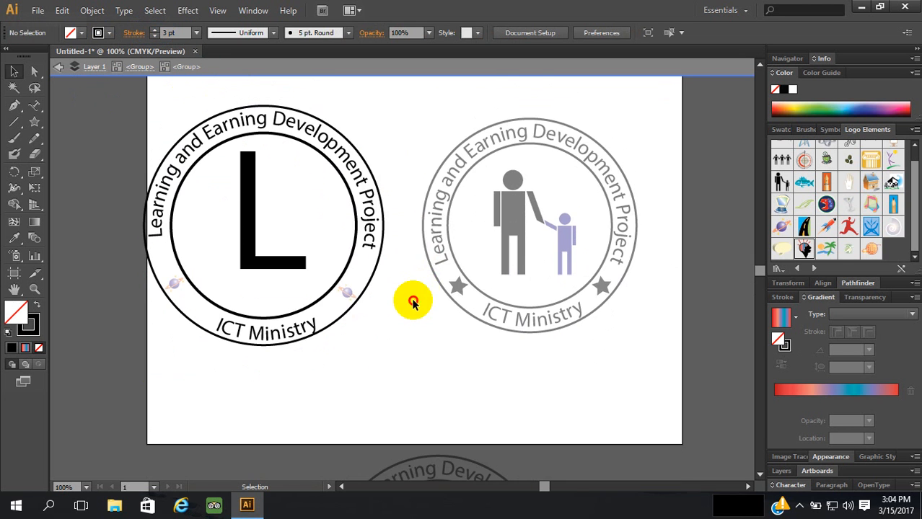
{"action": "double_click", "coordinate": [411, 303]}
{"action": "scroll", "coordinate": [411, 303], "scroll_direction": "up", "scroll_amount": 3}
{"action": "scroll", "coordinate": [426, 318], "scroll_direction": "down", "scroll_amount": 2}
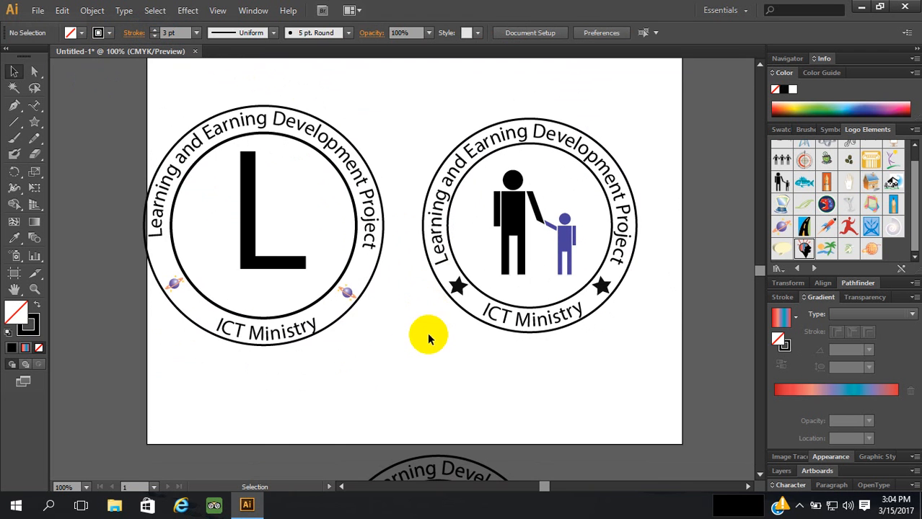
Select the L emblem and the figure emblem together and move them to the artboard's upper area, fully inside its edges
{"action": "left_click_drag", "start_coordinate": [562, 377], "coordinate": [268, 232]}
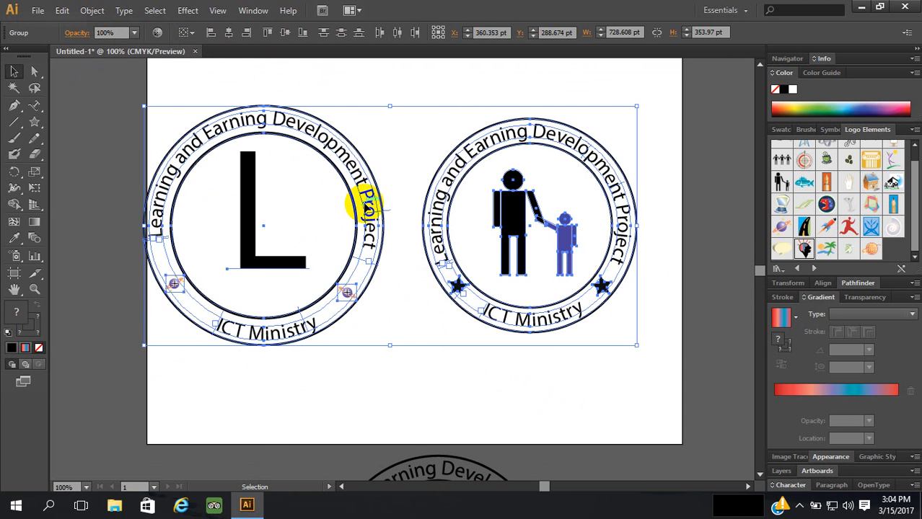
{"action": "left_click_drag", "start_coordinate": [365, 206], "coordinate": [413, 132]}
{"action": "scroll", "coordinate": [419, 163], "scroll_direction": "up", "scroll_amount": 4}
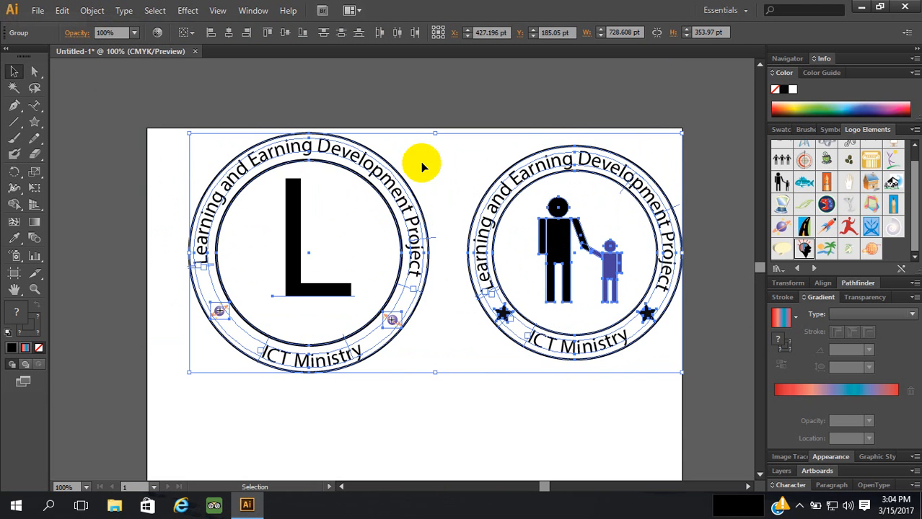
{"action": "left_click_drag", "start_coordinate": [485, 224], "coordinate": [468, 216]}
{"action": "left_click", "coordinate": [466, 110]}
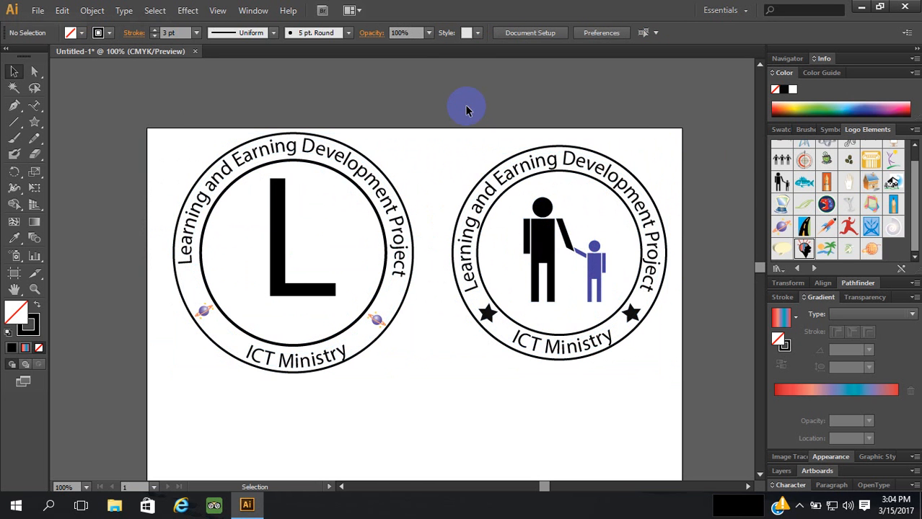
Move the expanded emblem up onto the artboard, centred below the other two emblems, and deselect it
{"action": "scroll", "coordinate": [495, 162], "scroll_direction": "down", "scroll_amount": 7}
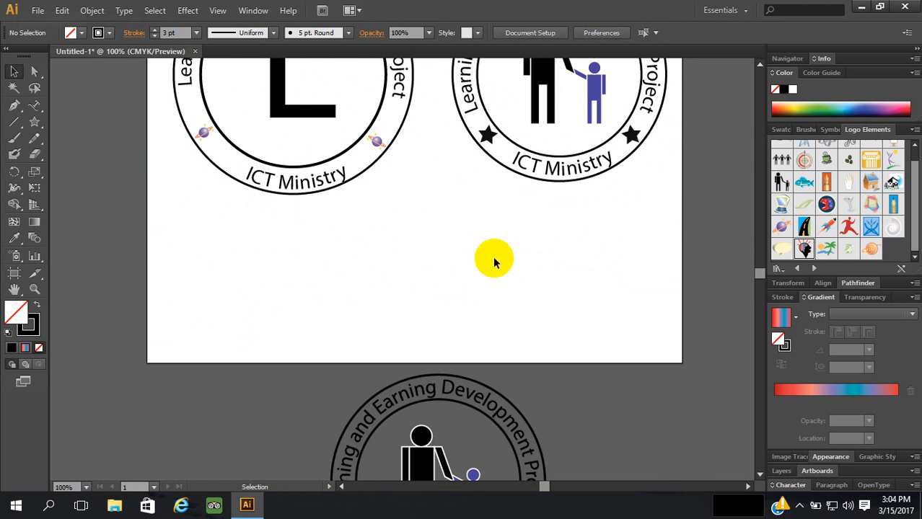
{"action": "left_click_drag", "start_coordinate": [460, 383], "coordinate": [457, 179]}
{"action": "left_click", "coordinate": [609, 289]}
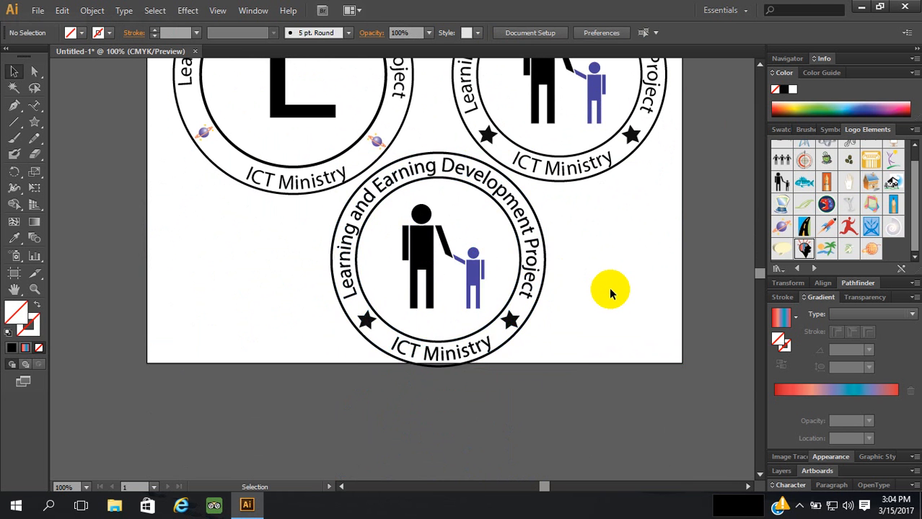
Review the arrangement of the three emblems and select the expanded one to examine its outlines
{"action": "scroll", "coordinate": [609, 288], "scroll_direction": "up", "scroll_amount": 3}
{"action": "scroll", "coordinate": [610, 292], "scroll_direction": "up", "scroll_amount": 2}
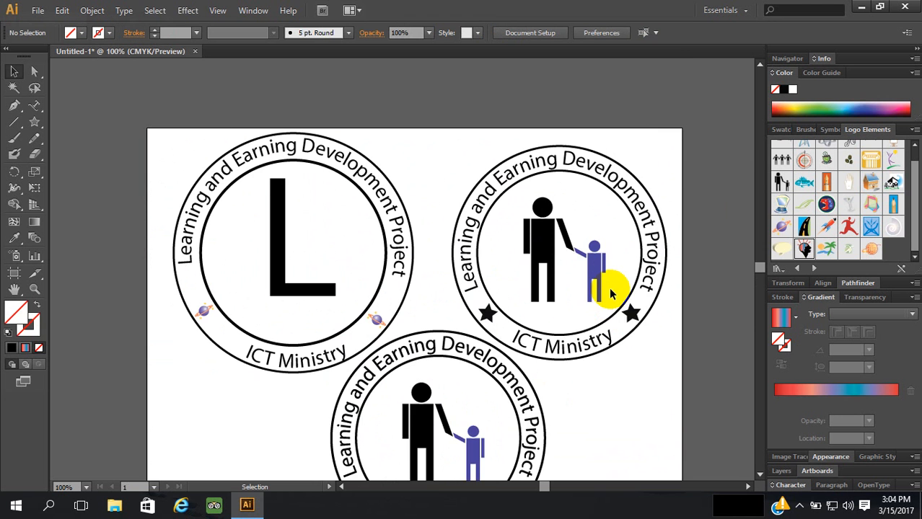
{"action": "scroll", "coordinate": [609, 292], "scroll_direction": "down", "scroll_amount": 3}
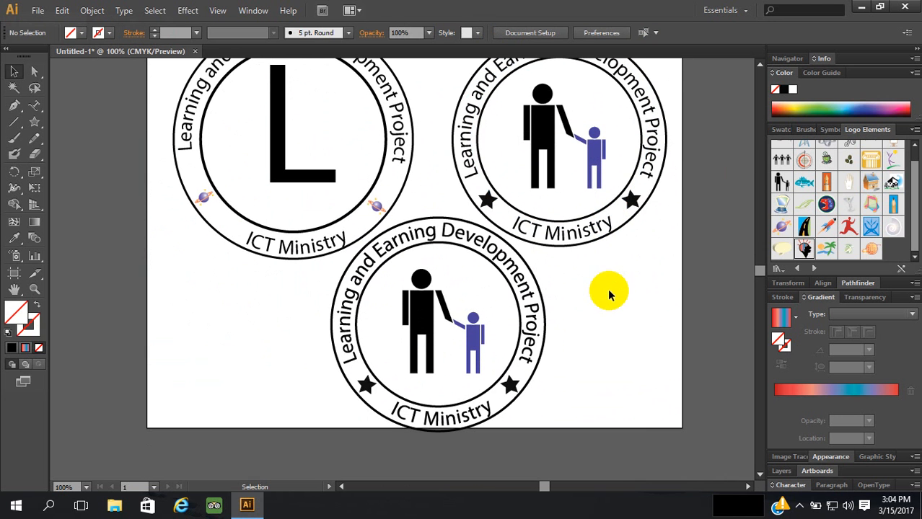
{"action": "left_click", "coordinate": [587, 243]}
{"action": "scroll", "coordinate": [614, 305], "scroll_direction": "up", "scroll_amount": 2}
{"action": "left_click", "coordinate": [609, 344]}
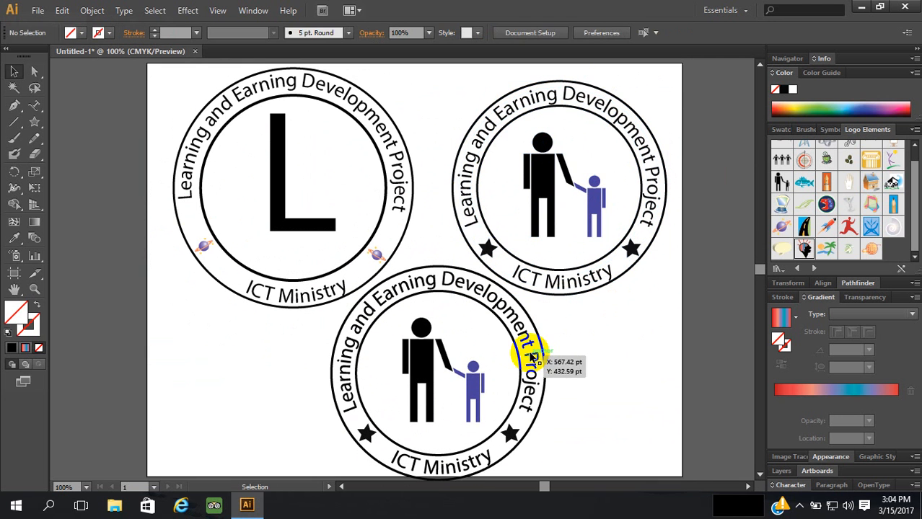
{"action": "left_click", "coordinate": [542, 363]}
{"action": "scroll", "coordinate": [592, 360], "scroll_direction": "down", "scroll_amount": 2}
{"action": "left_click", "coordinate": [602, 347]}
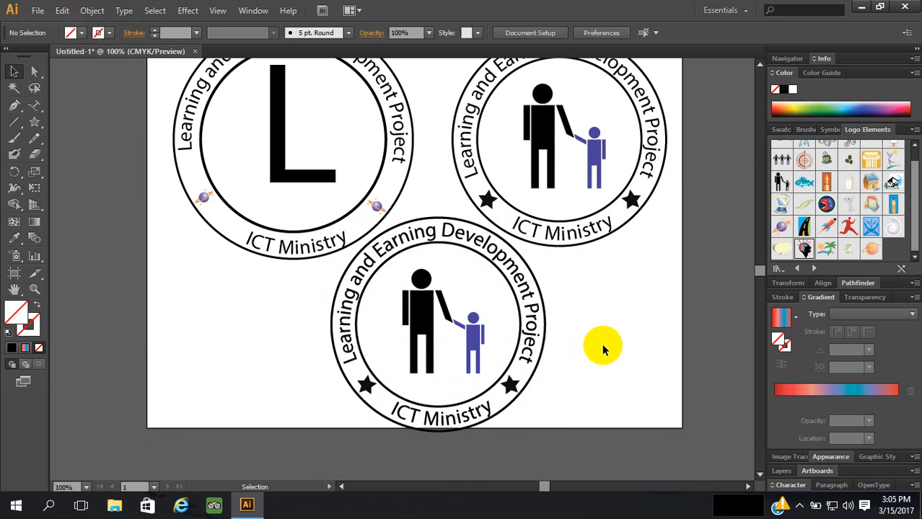
{"action": "scroll", "coordinate": [601, 343], "scroll_direction": "up", "scroll_amount": 1}
{"action": "scroll", "coordinate": [601, 343], "scroll_direction": "down", "scroll_amount": 1}
{"action": "left_click", "coordinate": [532, 326]}
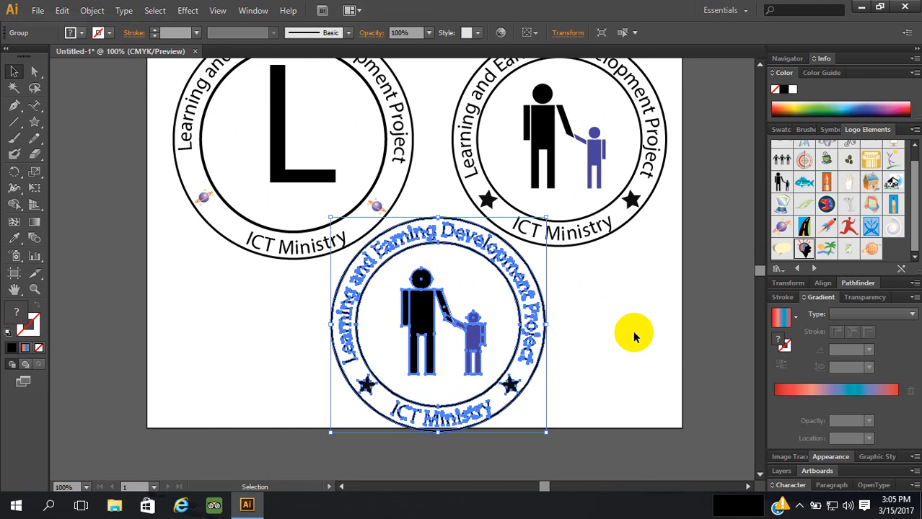
Nudge the selected expanded emblem slightly downward, away from the two emblems above it
{"action": "key", "text": "Down"}
{"action": "key", "text": "Down"}
{"action": "key", "text": "Down"}
{"action": "key", "text": "Down"}
{"action": "key", "text": "Down"}
{"action": "key", "text": "Down"}
{"action": "key", "text": "Down"}
{"action": "key", "text": "Down"}
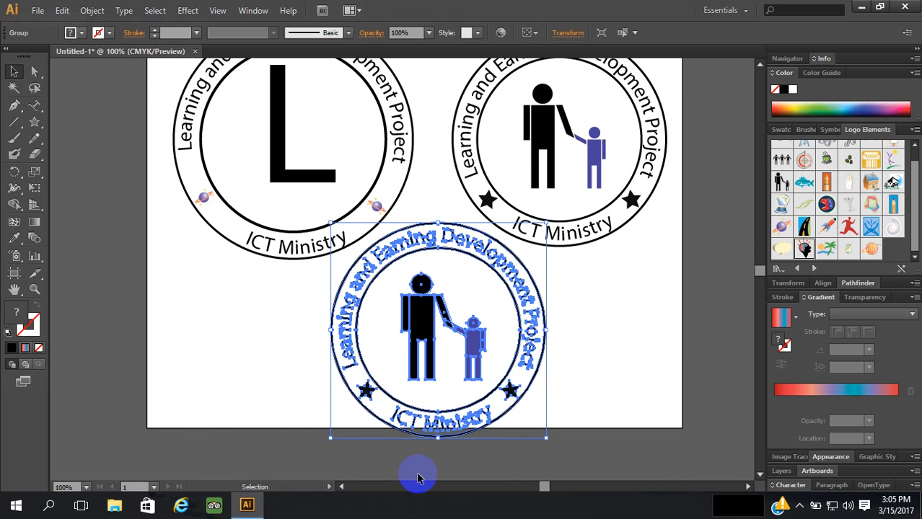
{"action": "left_click", "coordinate": [799, 506]}
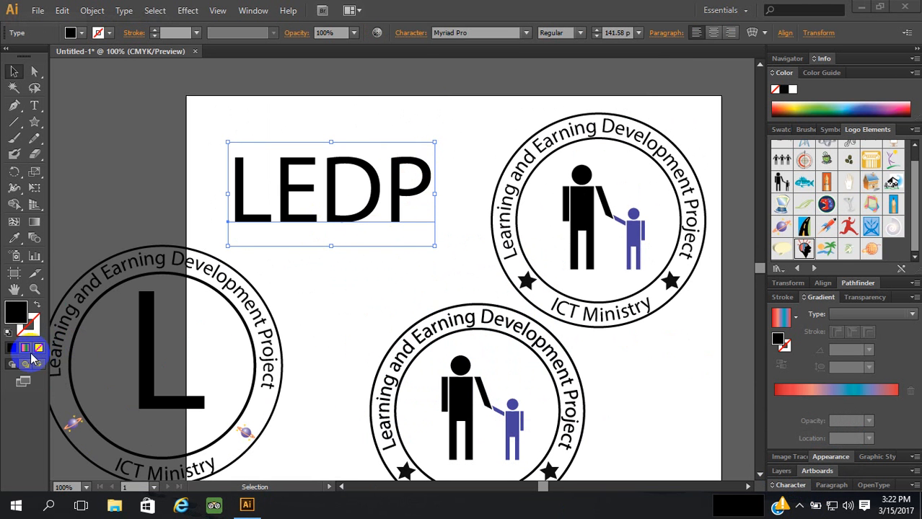
Try to fill the live LEDP text with the red-blue gradient, swapping its fill and stroke and back
{"action": "left_click", "coordinate": [26, 348]}
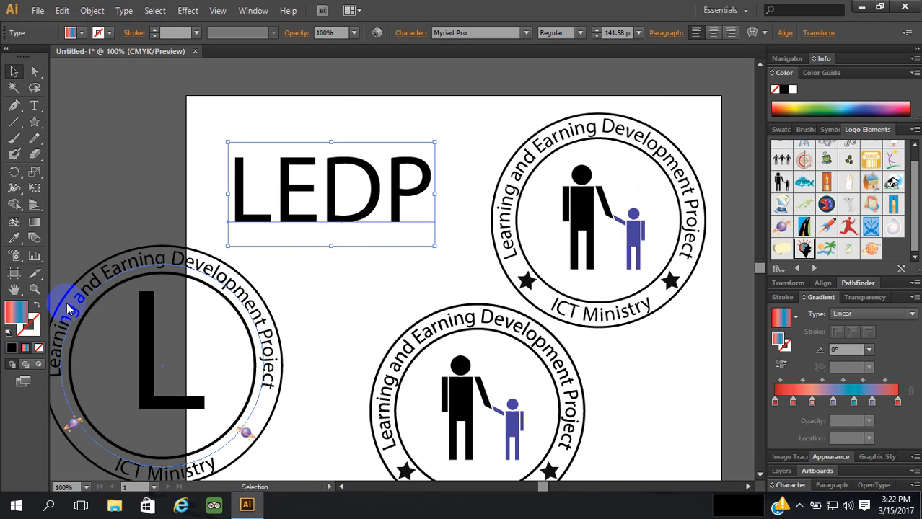
{"action": "left_click", "coordinate": [350, 282]}
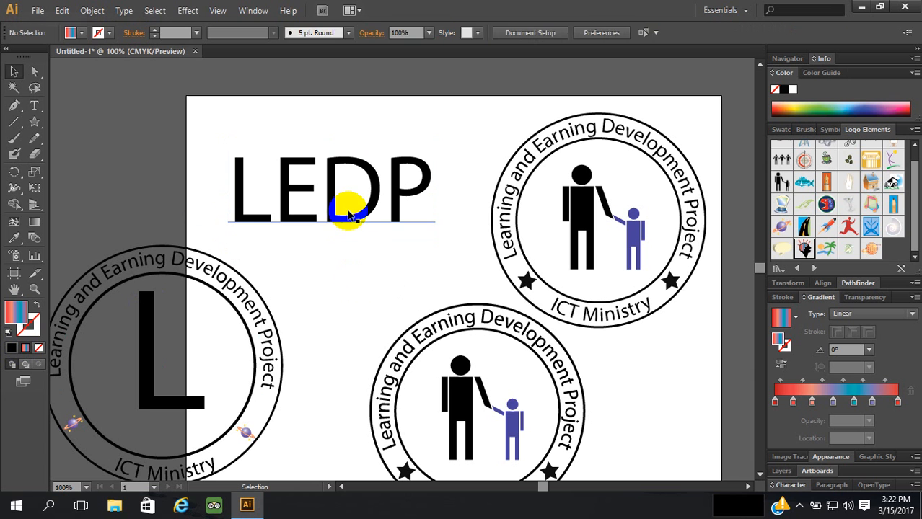
{"action": "left_click", "coordinate": [353, 216]}
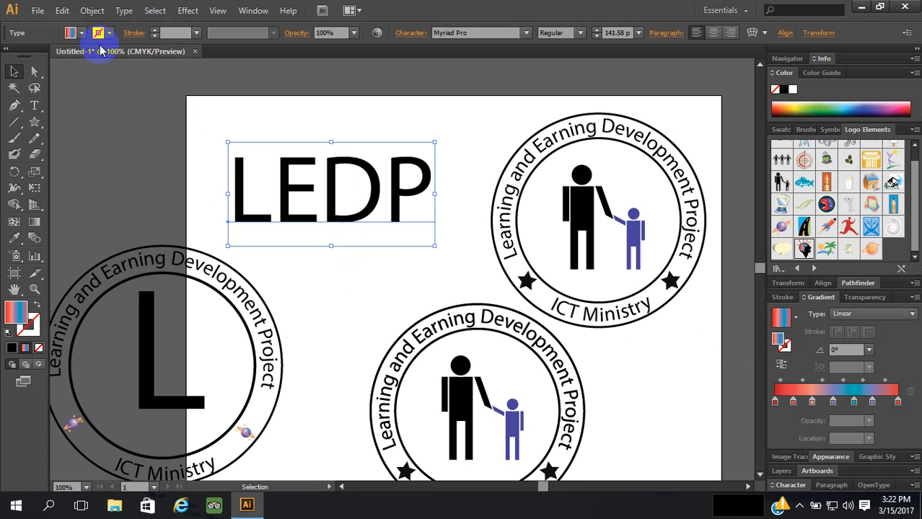
{"action": "left_click", "coordinate": [38, 309]}
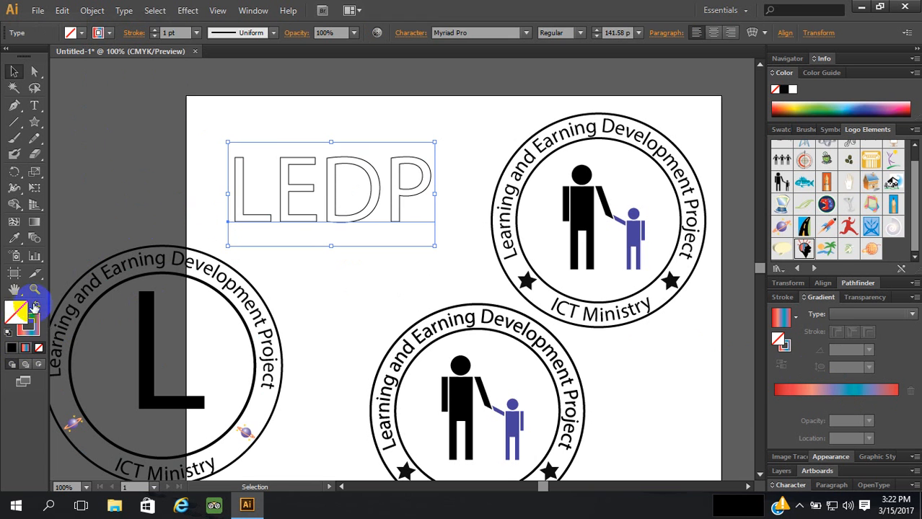
{"action": "left_click", "coordinate": [36, 307]}
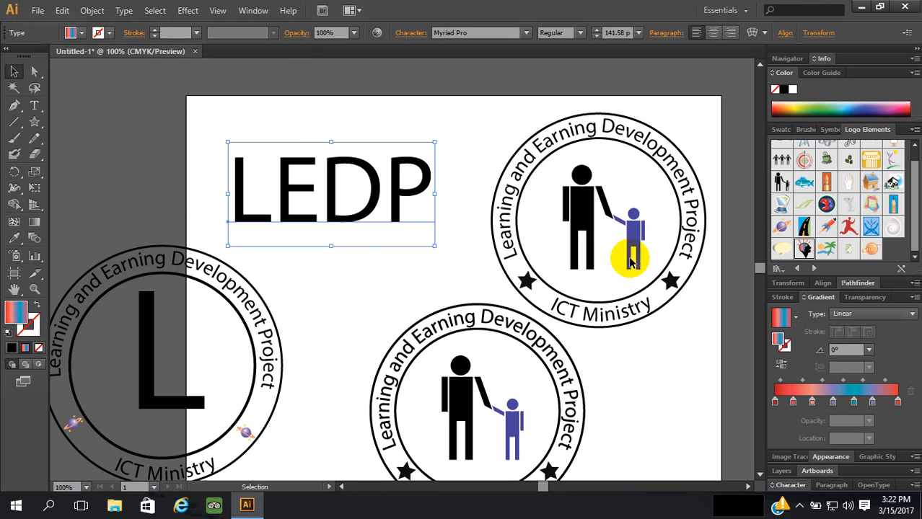
Expand the LEDP text's object and fill into outlines, and fill them with the red-blue linear gradient
{"action": "left_click", "coordinate": [92, 11]}
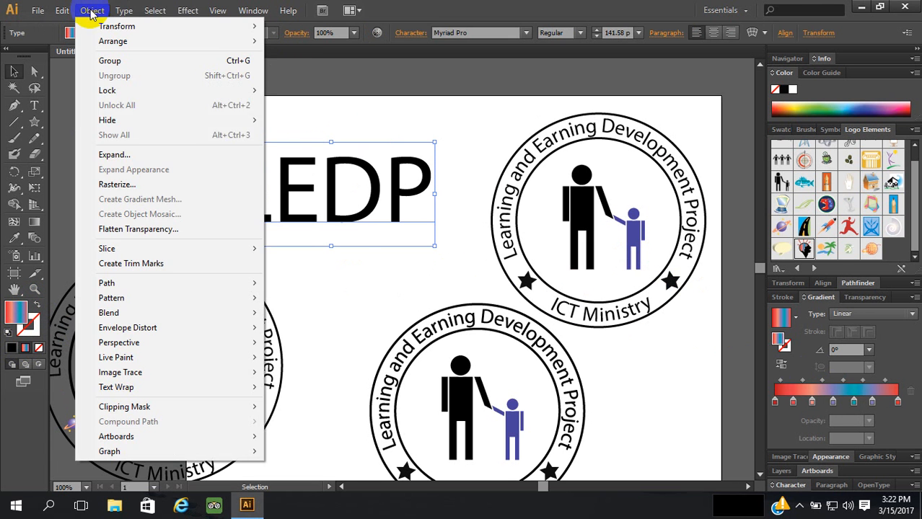
{"action": "left_click", "coordinate": [109, 153]}
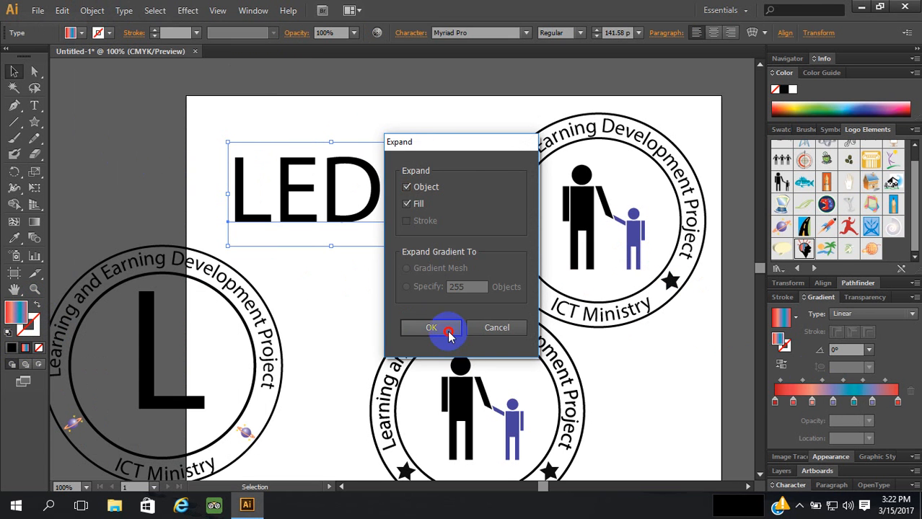
{"action": "left_click", "coordinate": [433, 328]}
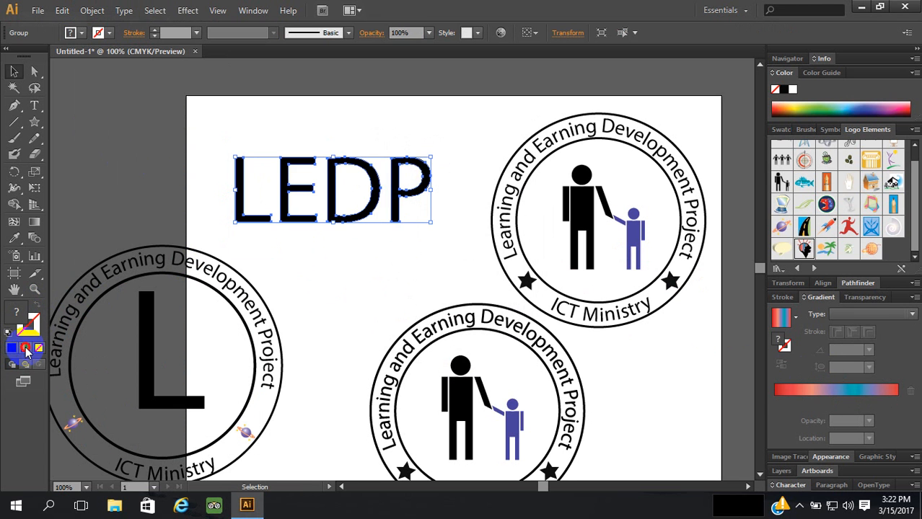
{"action": "left_click", "coordinate": [25, 348]}
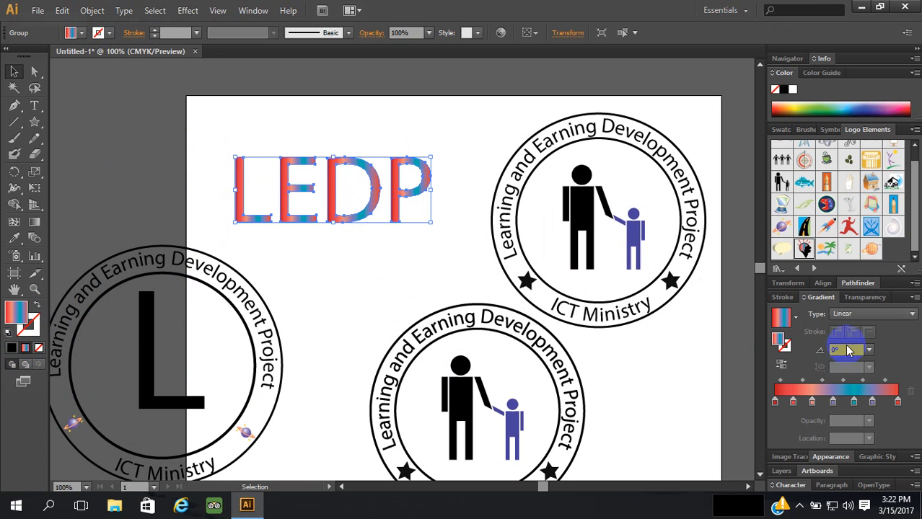
{"action": "left_click", "coordinate": [876, 316]}
{"action": "left_click", "coordinate": [876, 316]}
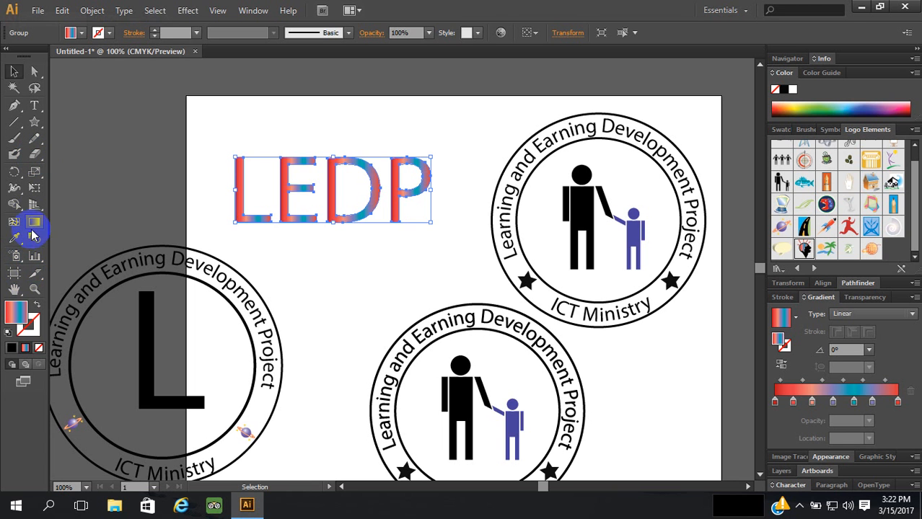
Turn the gradient on the LEDP letters to a vertical 90° direction with the Gradient tool, and deselect them
{"action": "left_click", "coordinate": [35, 224]}
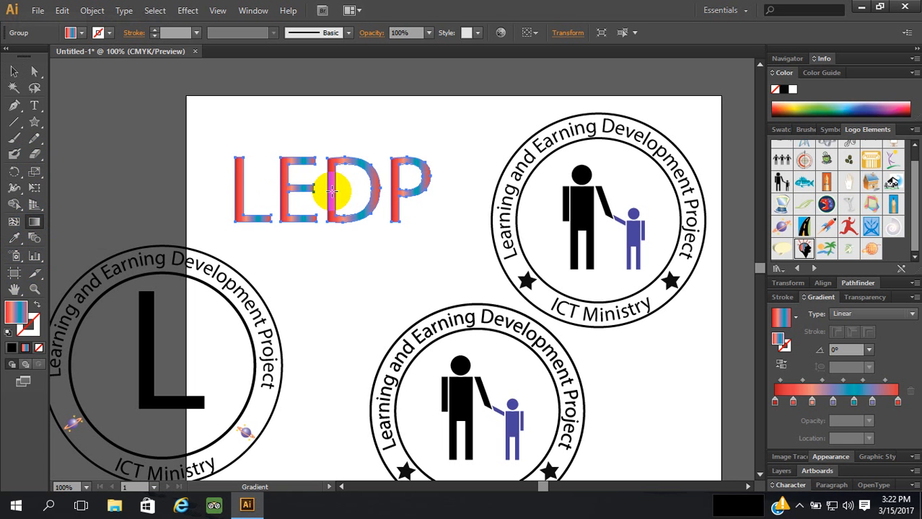
{"action": "mouse_move", "coordinate": [331, 189]}
{"action": "left_mouse_down"}
{"action": "mouse_move", "coordinate": [327, 129]}
{"action": "mouse_move", "coordinate": [336, 191]}
{"action": "mouse_move", "coordinate": [330, 137]}
{"action": "left_mouse_up"}
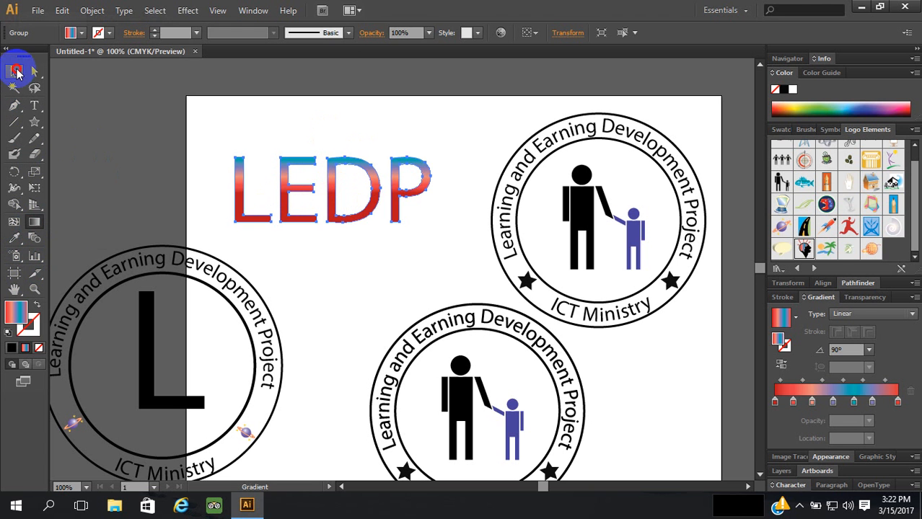
{"action": "left_click", "coordinate": [338, 257]}
{"action": "left_click_drag", "start_coordinate": [116, 103], "coordinate": [446, 256]}
{"action": "scroll", "coordinate": [446, 256], "scroll_direction": "up", "scroll_amount": 1}
{"action": "left_click", "coordinate": [459, 245]}
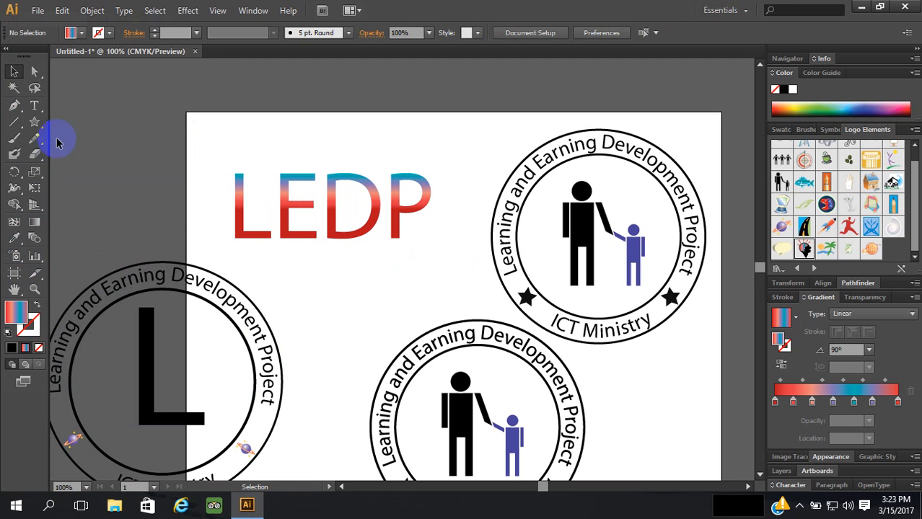
Cut the LEDP outlines into upper and lower pieces with one freehand Knife stroke across all four letters
{"action": "left_click", "coordinate": [34, 289]}
{"action": "left_click_drag", "start_coordinate": [214, 154], "coordinate": [429, 249]}
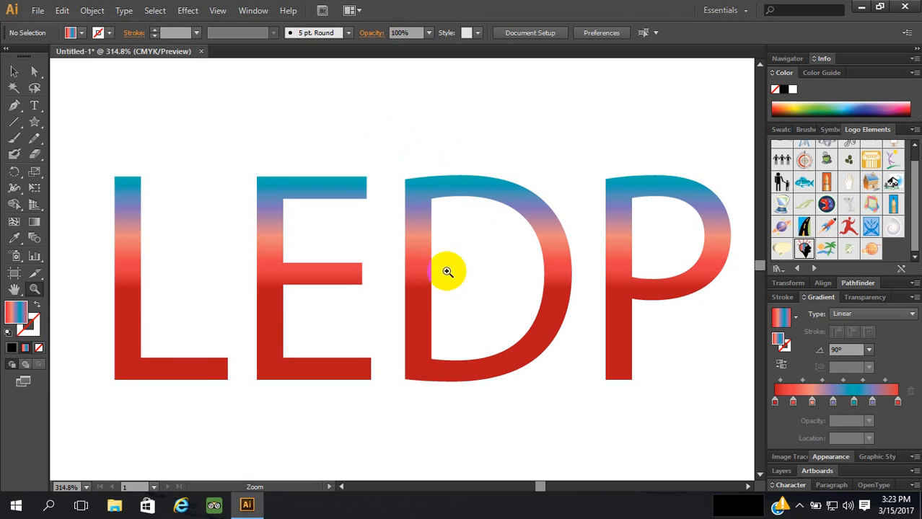
{"action": "scroll", "coordinate": [441, 265], "scroll_direction": "down", "scroll_amount": 4}
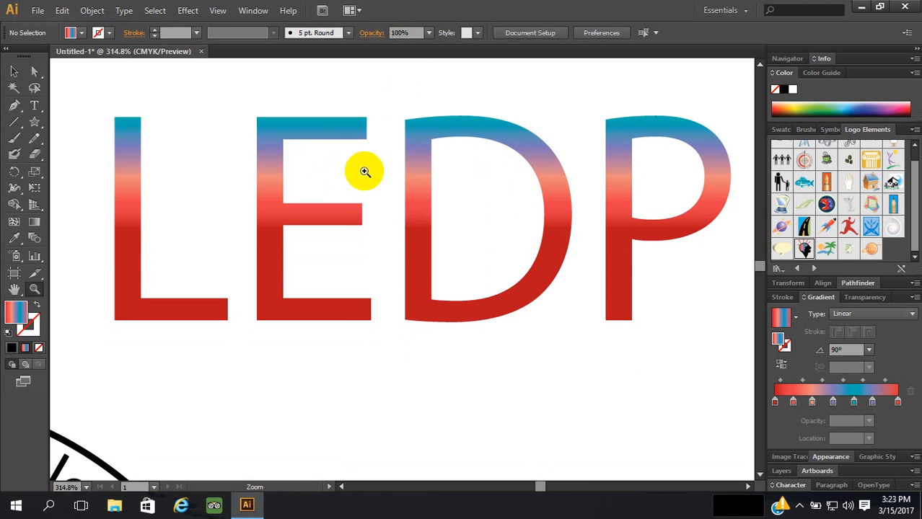
{"action": "left_click", "coordinate": [14, 69]}
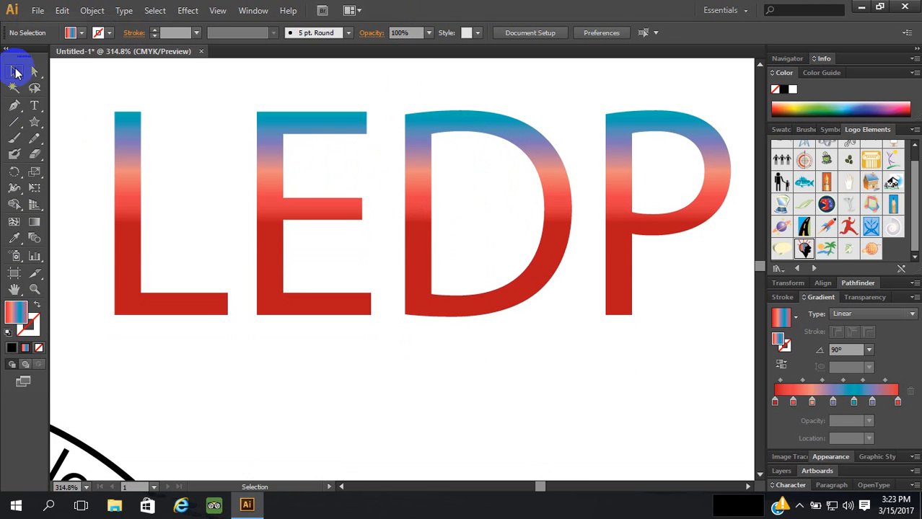
{"action": "left_click", "coordinate": [134, 115]}
{"action": "left_click", "coordinate": [39, 166]}
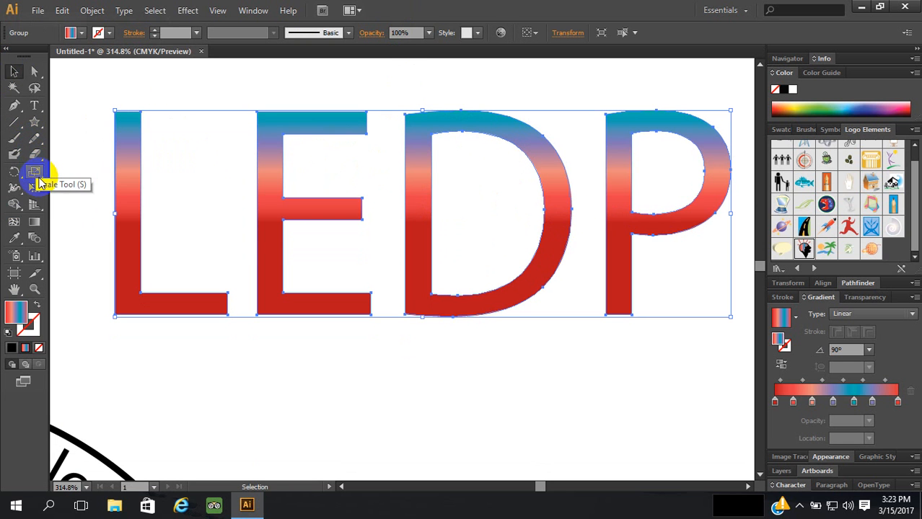
{"action": "left_click", "coordinate": [35, 153]}
{"action": "left_click_drag", "start_coordinate": [35, 153], "coordinate": [77, 171]}
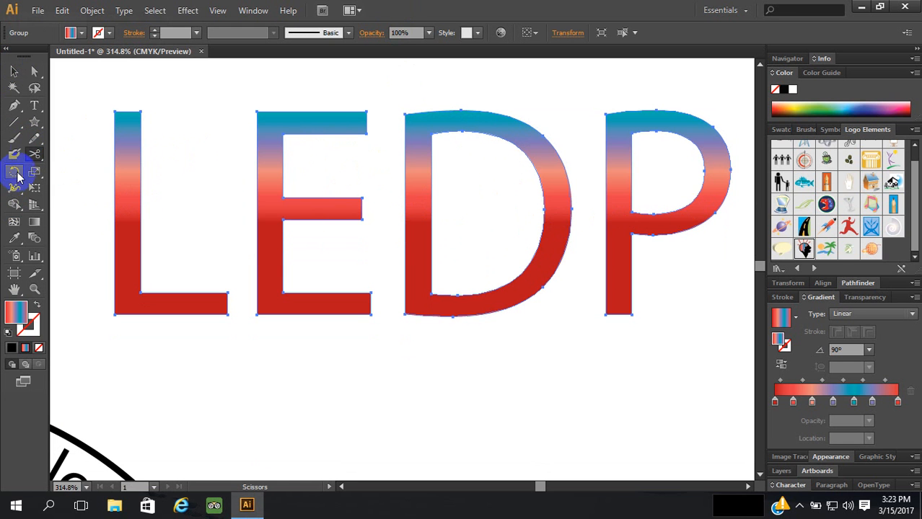
{"action": "mouse_move", "coordinate": [35, 155]}
{"action": "left_mouse_down"}
{"action": "mouse_move", "coordinate": [93, 204]}
{"action": "mouse_move", "coordinate": [333, 234]}
{"action": "mouse_move", "coordinate": [495, 236]}
{"action": "mouse_move", "coordinate": [689, 180]}
{"action": "mouse_move", "coordinate": [715, 185]}
{"action": "mouse_move", "coordinate": [736, 226]}
{"action": "left_mouse_up"}
{"action": "scroll", "coordinate": [412, 149], "scroll_direction": "down", "scroll_amount": 1}
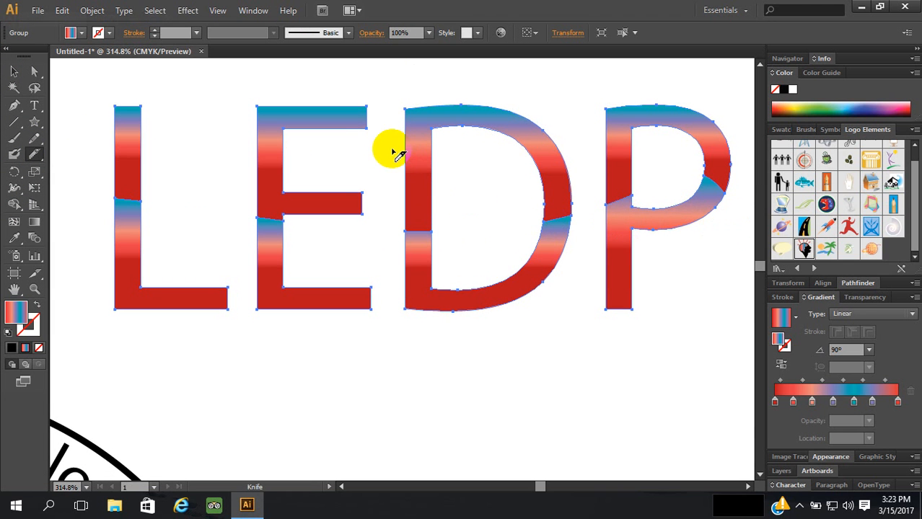
Ungroup the cut LEDP lettering into separate pieces and deselect it
{"action": "left_click", "coordinate": [14, 71]}
{"action": "left_click", "coordinate": [188, 137]}
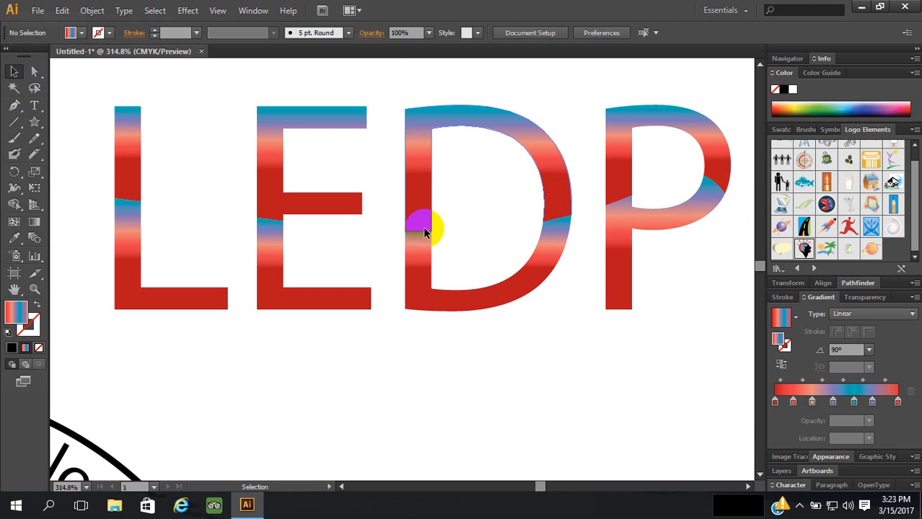
{"action": "left_click", "coordinate": [630, 178]}
{"action": "scroll", "coordinate": [570, 165], "scroll_direction": "down", "scroll_amount": 1}
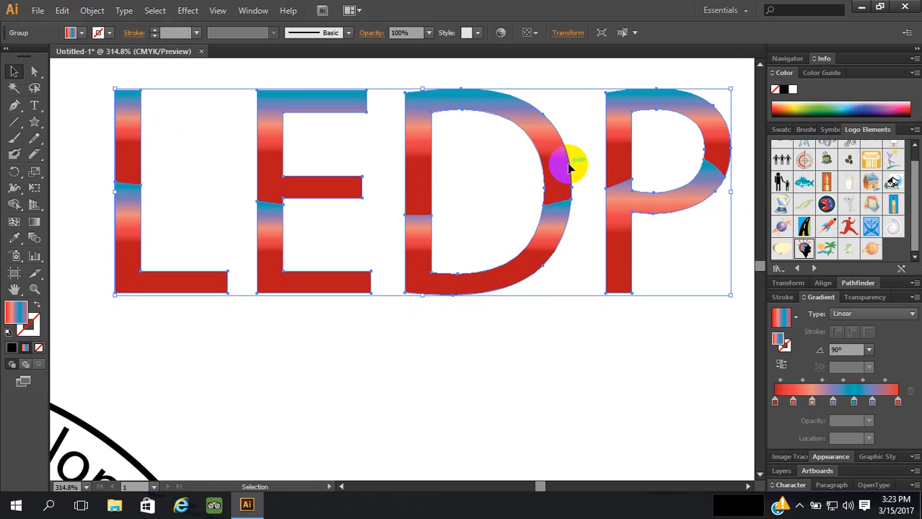
{"action": "left_click", "coordinate": [543, 326]}
{"action": "left_click", "coordinate": [626, 137]}
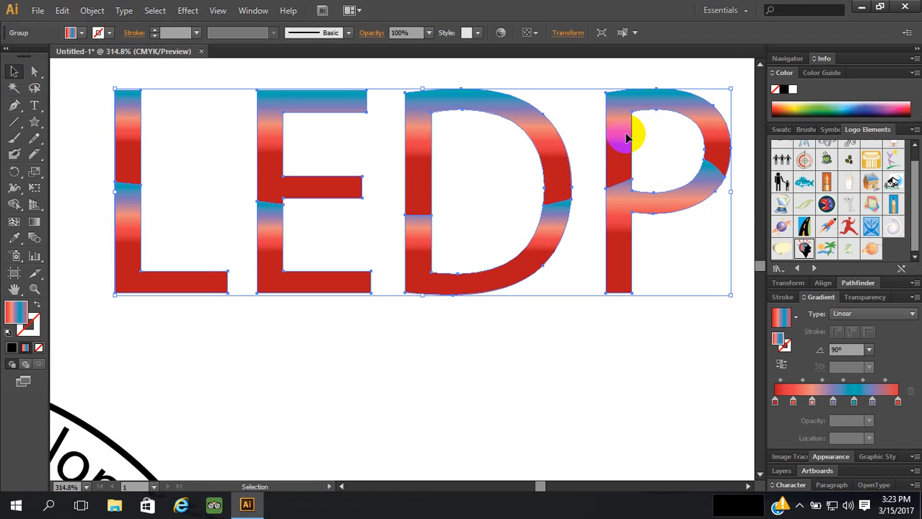
{"action": "right_click", "coordinate": [626, 137]}
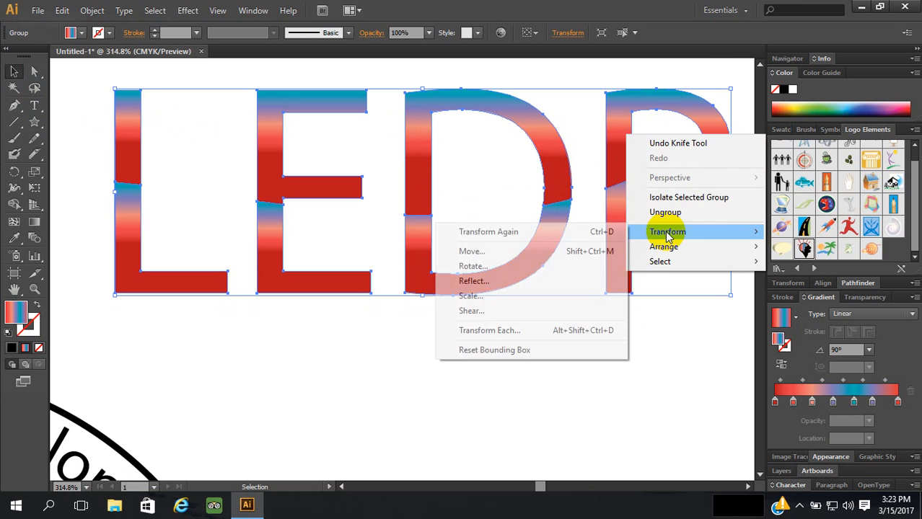
{"action": "left_click", "coordinate": [665, 213]}
{"action": "left_click", "coordinate": [617, 344]}
Fill the upper pieces of all four letters with the yellow-orange gradient swatch and deselect them
{"action": "left_click", "coordinate": [613, 144]}
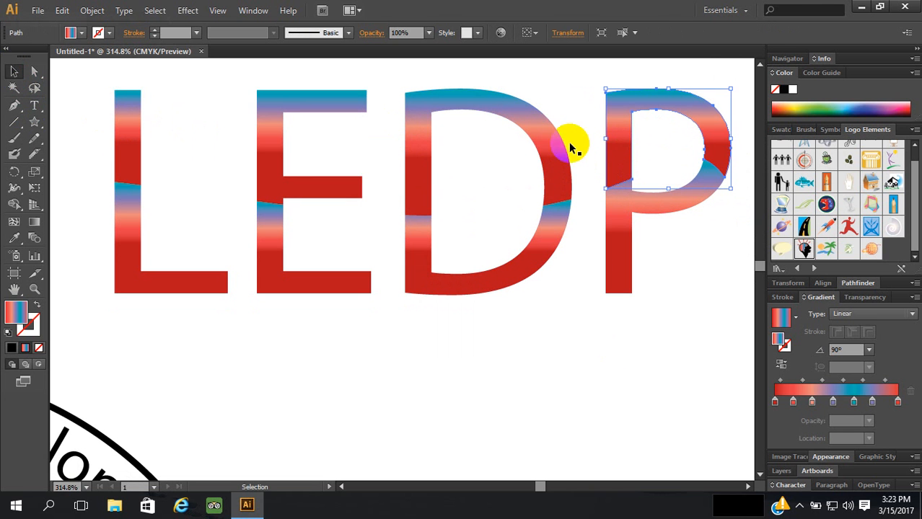
{"action": "left_click", "coordinate": [548, 141], "text": "shift"}
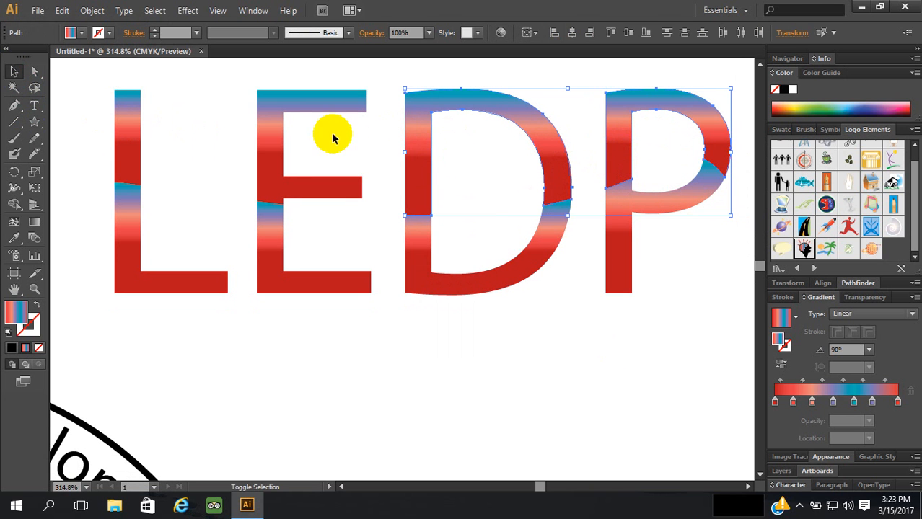
{"action": "left_click", "coordinate": [278, 134], "text": "shift"}
{"action": "left_click", "coordinate": [121, 137], "text": "shift"}
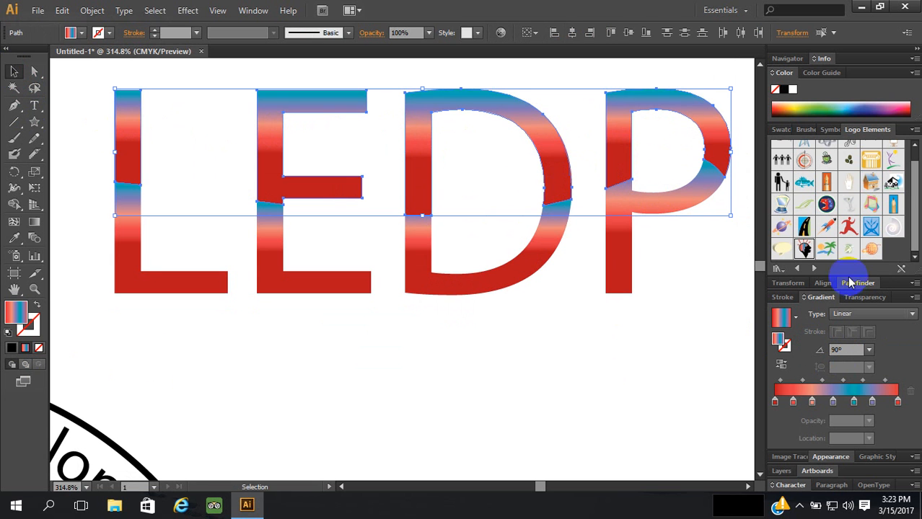
{"action": "left_click", "coordinate": [783, 130]}
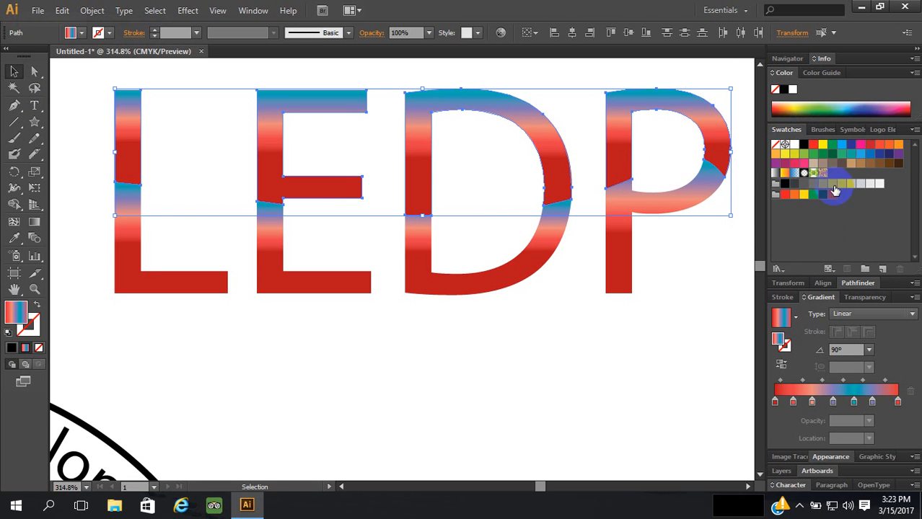
{"action": "left_click", "coordinate": [785, 175]}
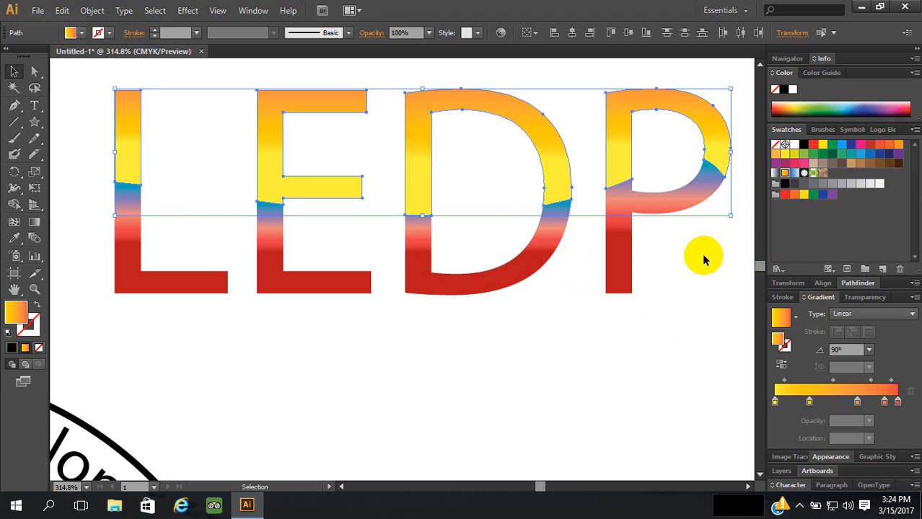
{"action": "left_click", "coordinate": [678, 298]}
{"action": "left_click_drag", "start_coordinate": [647, 355], "coordinate": [110, 132]}
{"action": "left_click", "coordinate": [618, 347]}
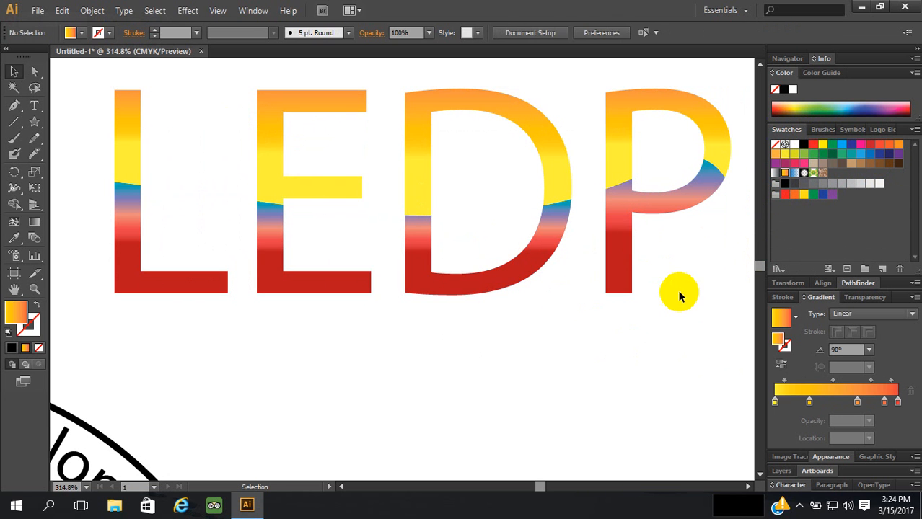
{"action": "left_click_drag", "start_coordinate": [667, 315], "coordinate": [299, 123]}
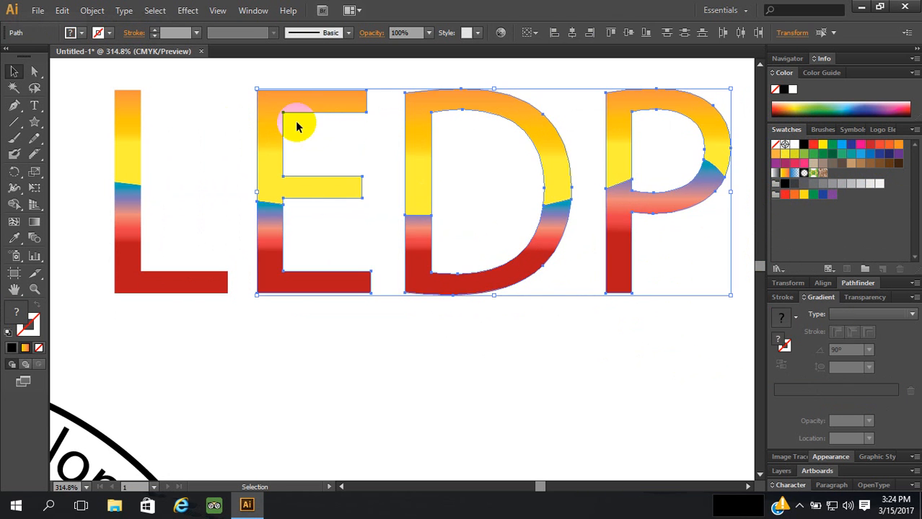
{"action": "left_click", "coordinate": [574, 305]}
{"action": "scroll", "coordinate": [375, 222], "scroll_direction": "down", "scroll_amount": 2}
{"action": "scroll", "coordinate": [376, 221], "scroll_direction": "up", "scroll_amount": 3}
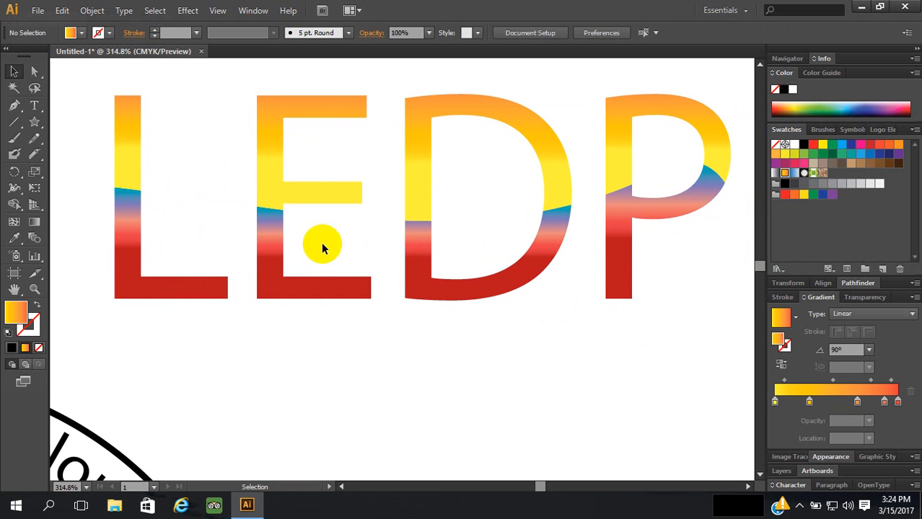
{"action": "left_click_drag", "start_coordinate": [273, 210], "coordinate": [283, 276]}
Move the right top anchor of the L's upper piece outward to about X 133.5 pt, Y 65.1 pt, forming a pointed tip
{"action": "mouse_move", "coordinate": [34, 74]}
{"action": "left_mouse_down"}
{"action": "mouse_move", "coordinate": [29, 66]}
{"action": "mouse_move", "coordinate": [46, 72]}
{"action": "left_mouse_up"}
{"action": "left_click", "coordinate": [131, 122]}
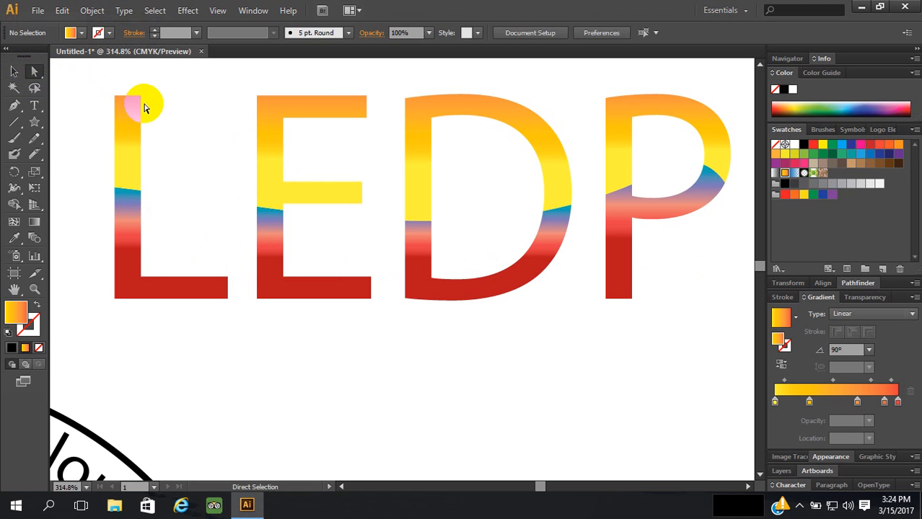
{"action": "left_click", "coordinate": [144, 107]}
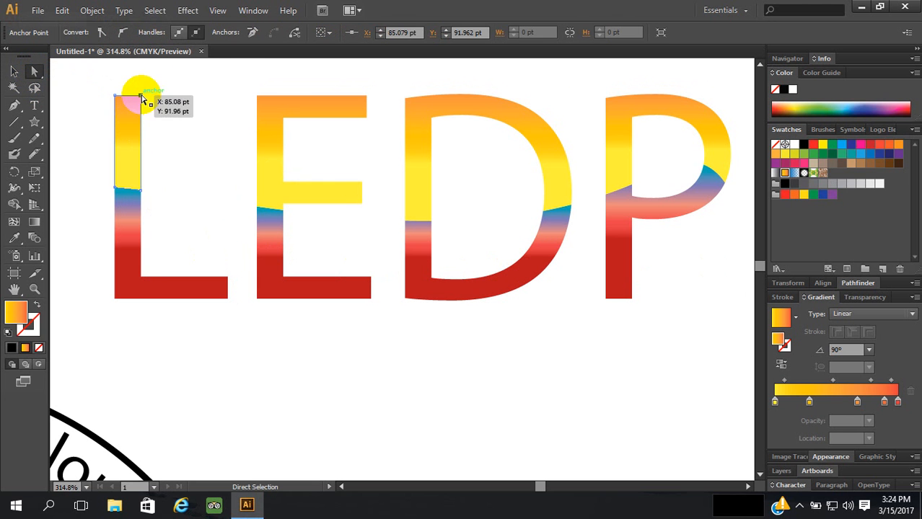
{"action": "left_click_drag", "start_coordinate": [142, 100], "coordinate": [244, 249]}
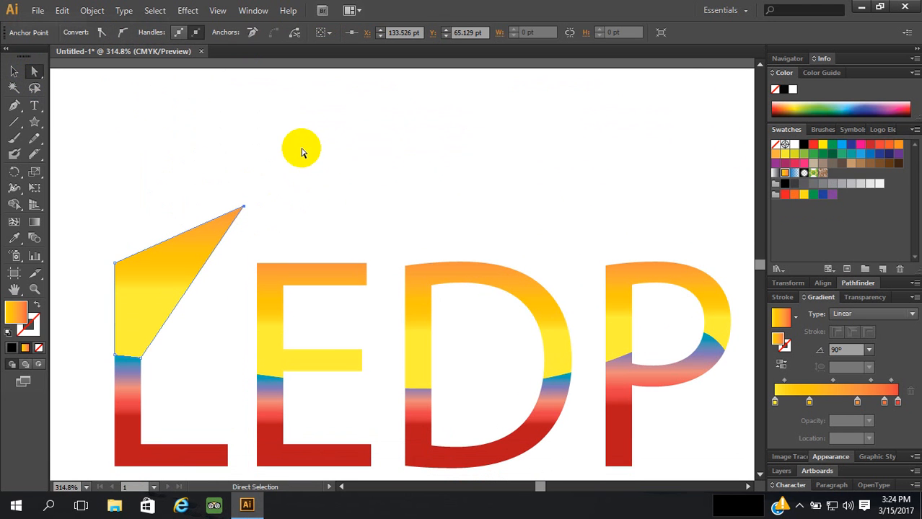
{"action": "scroll", "coordinate": [302, 117], "scroll_direction": "down", "scroll_amount": 1}
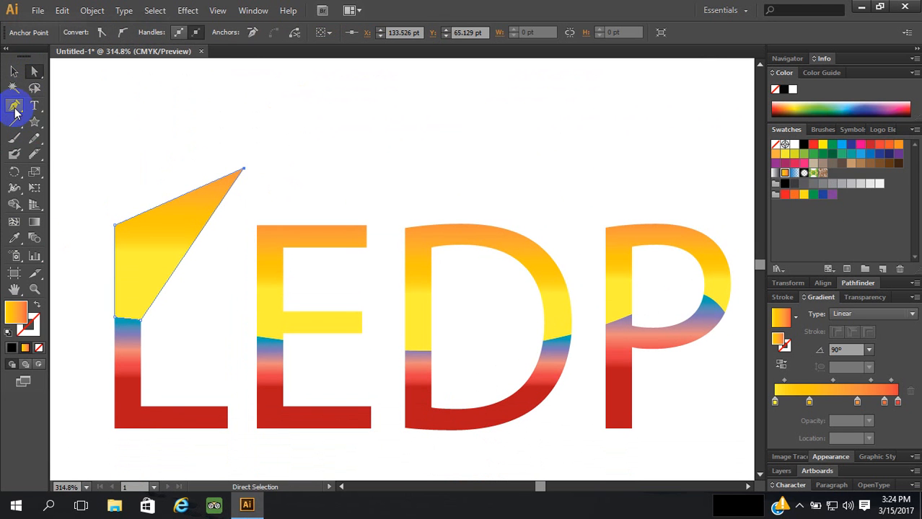
Curve the inner edge of the L's pointed tip inward with the Convert Anchor Point tool, keep its top edge straight, and deselect it
{"action": "left_click_drag", "start_coordinate": [14, 108], "coordinate": [60, 156]}
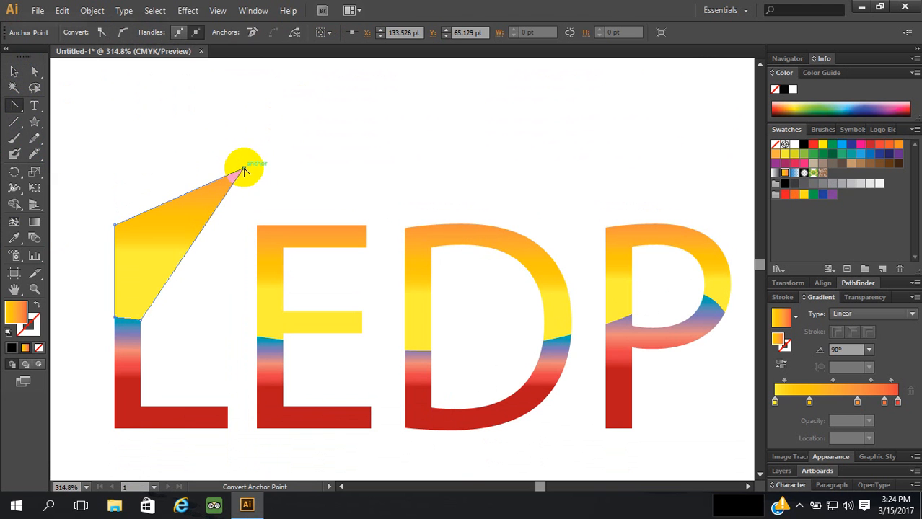
{"action": "mouse_move", "coordinate": [244, 171]}
{"action": "left_mouse_down"}
{"action": "mouse_move", "coordinate": [259, 191]}
{"action": "mouse_move", "coordinate": [205, 145]}
{"action": "mouse_move", "coordinate": [231, 148]}
{"action": "left_mouse_up"}
{"action": "left_click", "coordinate": [244, 170]}
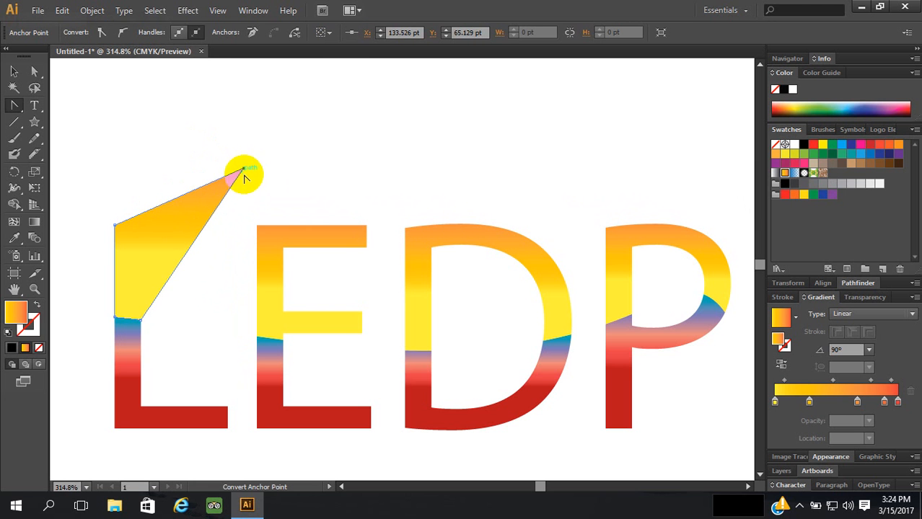
{"action": "mouse_move", "coordinate": [244, 170]}
{"action": "left_mouse_down"}
{"action": "mouse_move", "coordinate": [212, 243]}
{"action": "mouse_move", "coordinate": [212, 265]}
{"action": "mouse_move", "coordinate": [126, 263]}
{"action": "mouse_move", "coordinate": [128, 256]}
{"action": "left_mouse_up"}
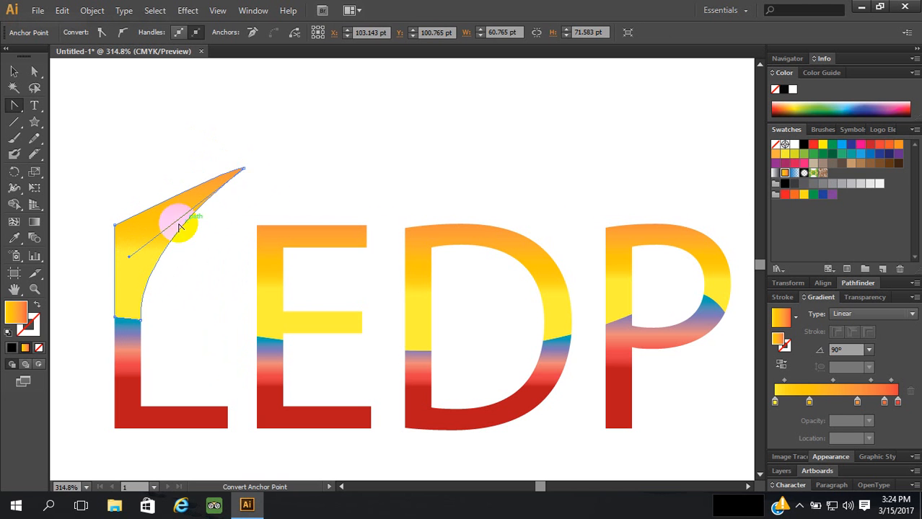
{"action": "left_click", "coordinate": [243, 169]}
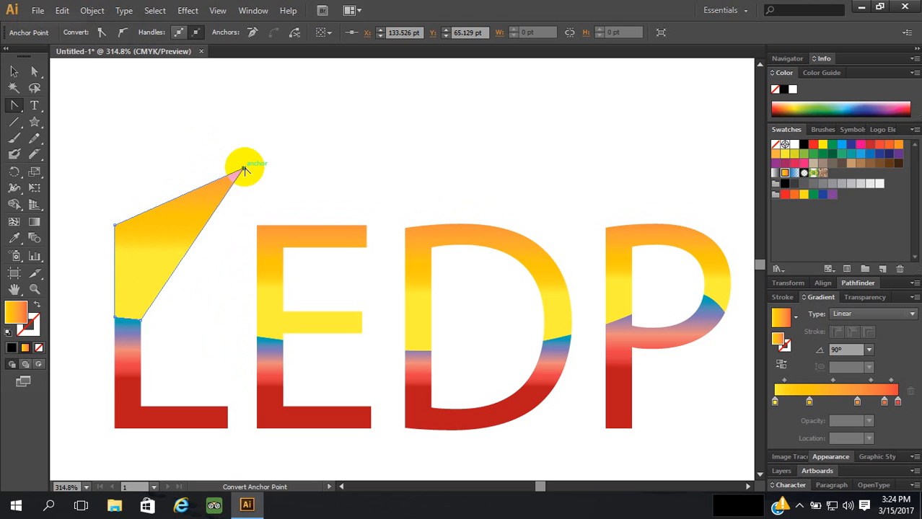
{"action": "key", "text": "ctrl+z"}
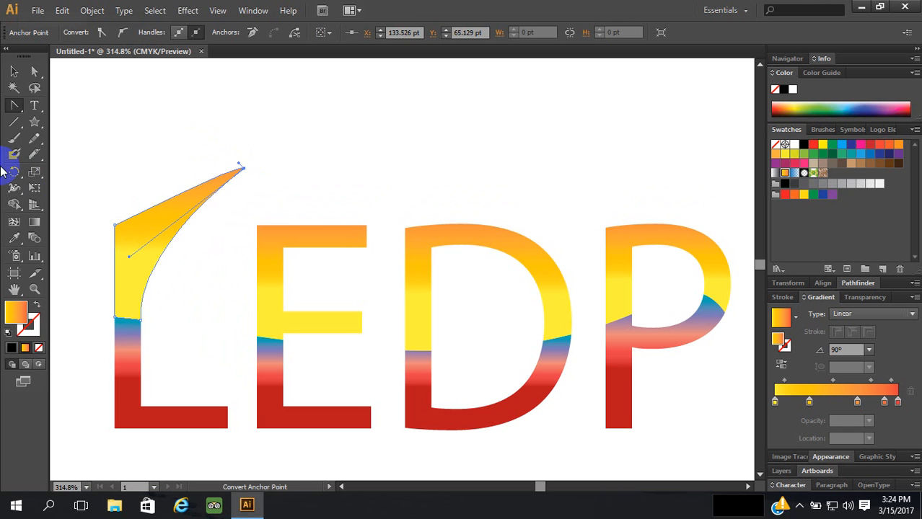
{"action": "left_click", "coordinate": [34, 70]}
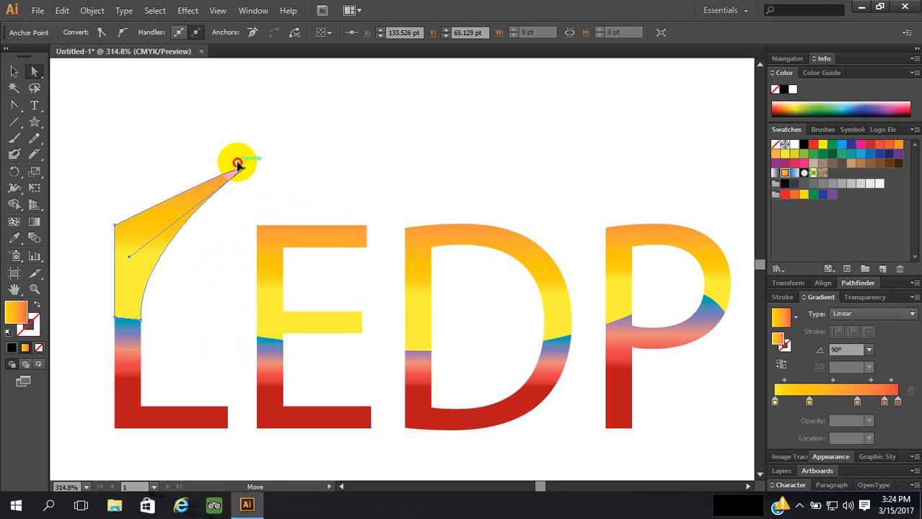
{"action": "mouse_move", "coordinate": [237, 164]}
{"action": "left_mouse_down"}
{"action": "mouse_move", "coordinate": [241, 157]}
{"action": "mouse_move", "coordinate": [244, 169]}
{"action": "left_mouse_up"}
{"action": "left_click", "coordinate": [299, 159]}
{"action": "scroll", "coordinate": [298, 158], "scroll_direction": "down", "scroll_amount": 2}
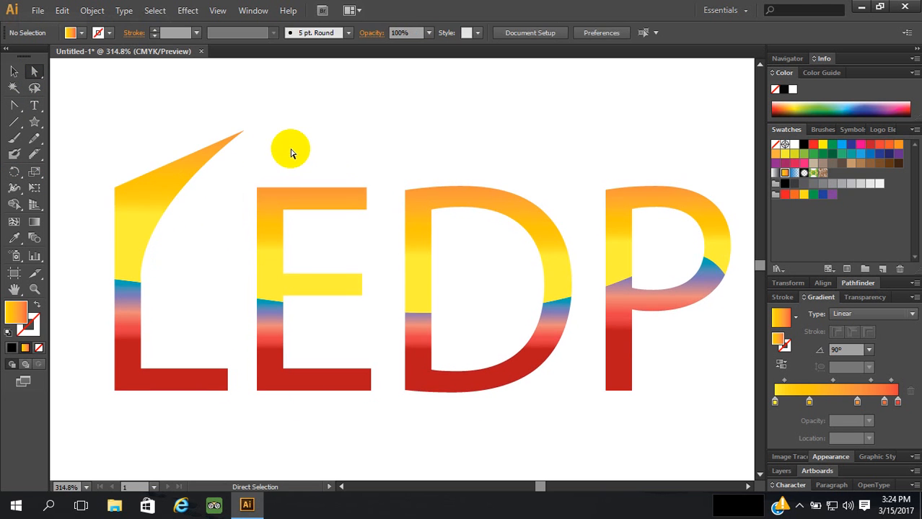
{"action": "scroll", "coordinate": [292, 153], "scroll_direction": "down", "scroll_amount": 1}
{"action": "scroll", "coordinate": [288, 310], "scroll_direction": "down", "scroll_amount": 1}
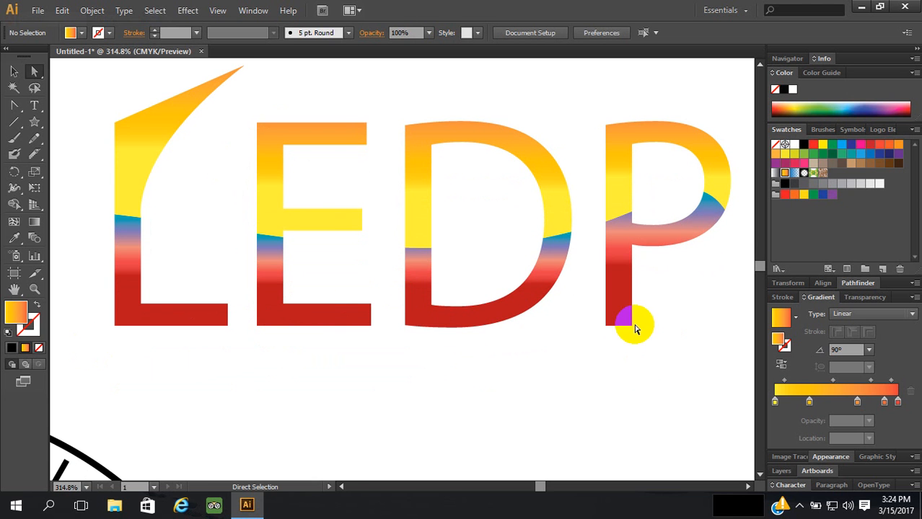
{"action": "left_click", "coordinate": [14, 71]}
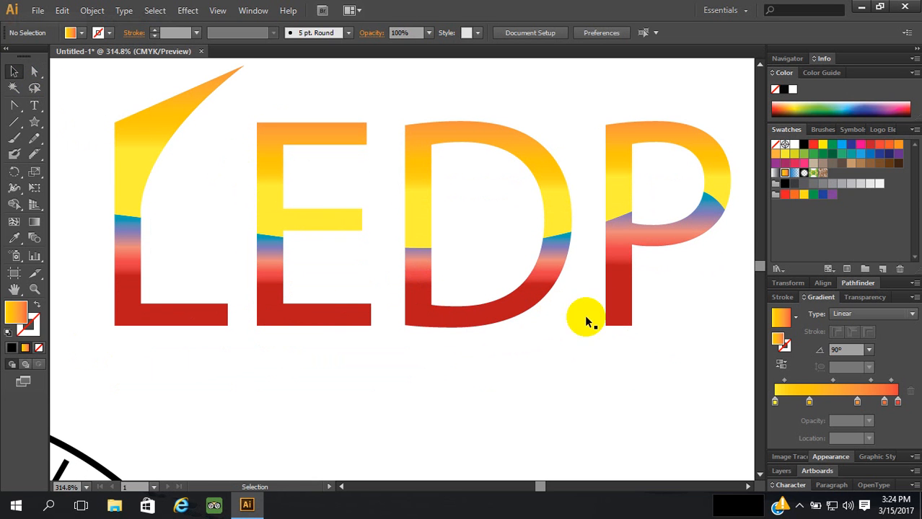
{"action": "left_click", "coordinate": [34, 71]}
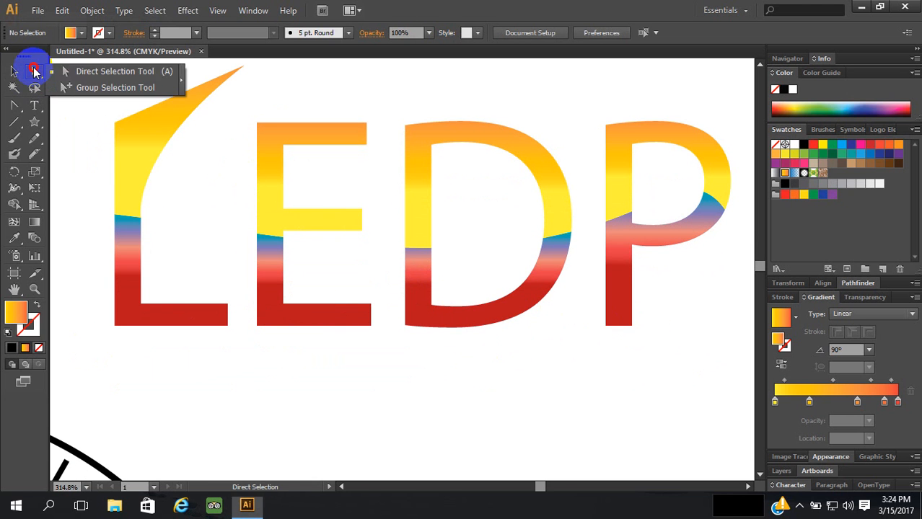
{"action": "left_click_drag", "start_coordinate": [649, 318], "coordinate": [606, 359]}
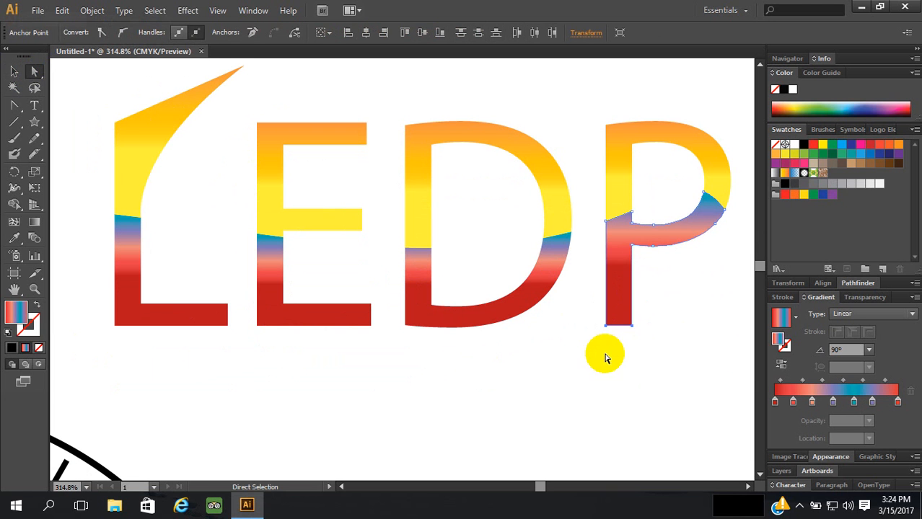
{"action": "left_click", "coordinate": [631, 327]}
{"action": "left_click_drag", "start_coordinate": [632, 328], "coordinate": [638, 354]}
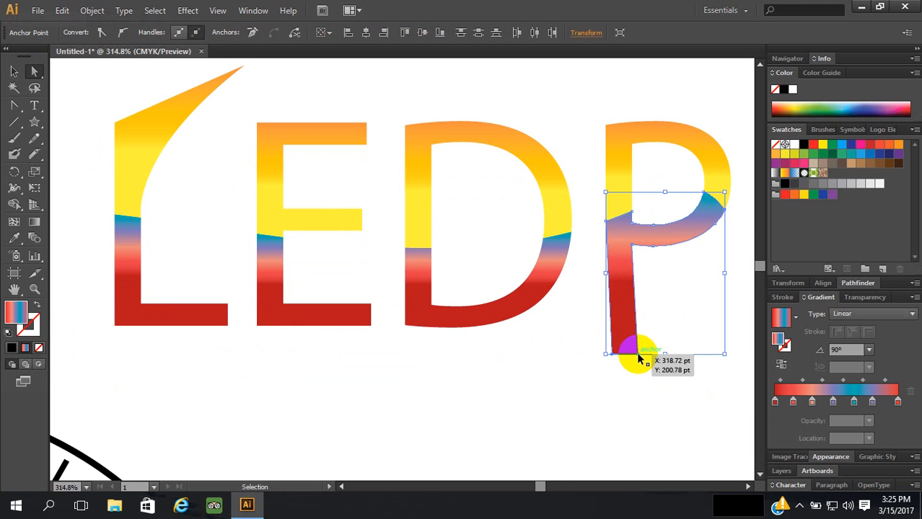
{"action": "key", "text": "ctrl+z"}
Move the right bottom anchor of the P's stem down and outward to about X 366 pt, Y 216 pt as a pointed tail
{"action": "left_click", "coordinate": [648, 332]}
{"action": "left_click_drag", "start_coordinate": [646, 320], "coordinate": [738, 390]}
{"action": "left_click", "coordinate": [657, 351]}
{"action": "left_click", "coordinate": [33, 78]}
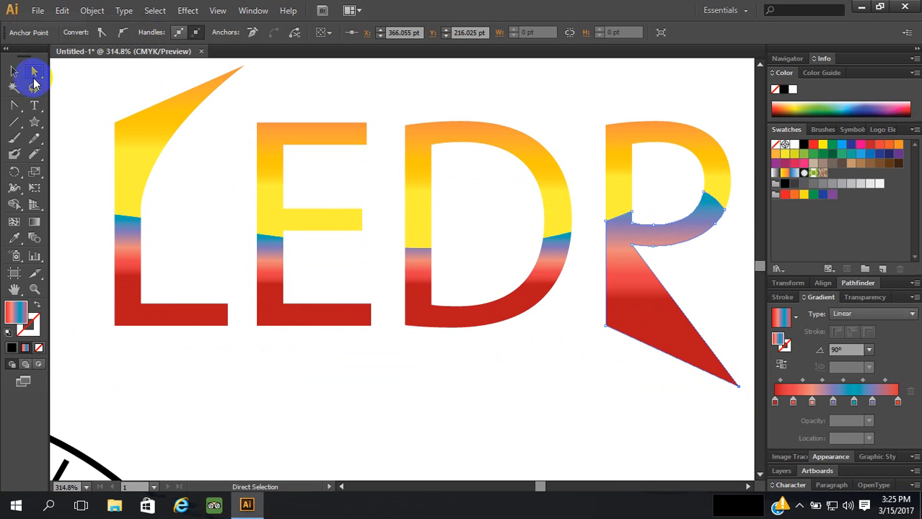
Curve the inner edge of the P's tail with the Convert Anchor Point tool, keep its lower edge nearly straight, and deselect it
{"action": "left_click", "coordinate": [14, 105]}
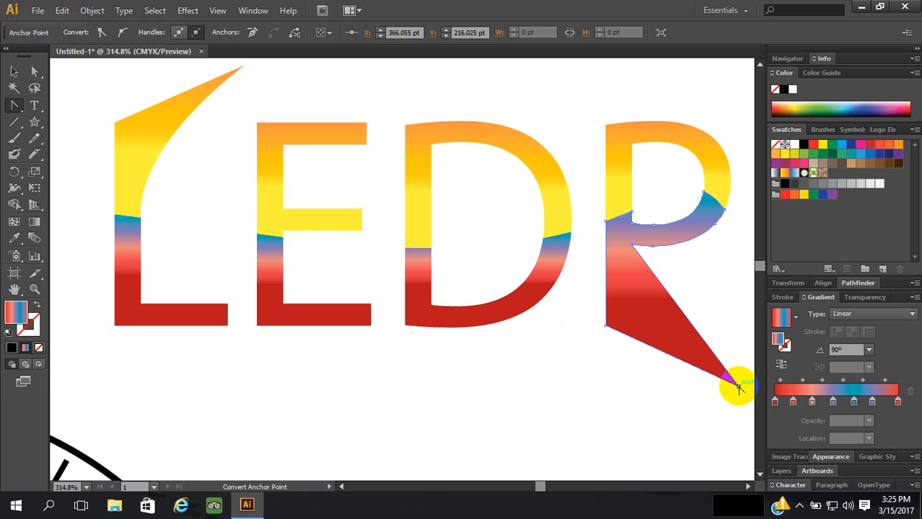
{"action": "left_click_drag", "start_coordinate": [738, 388], "coordinate": [742, 377]}
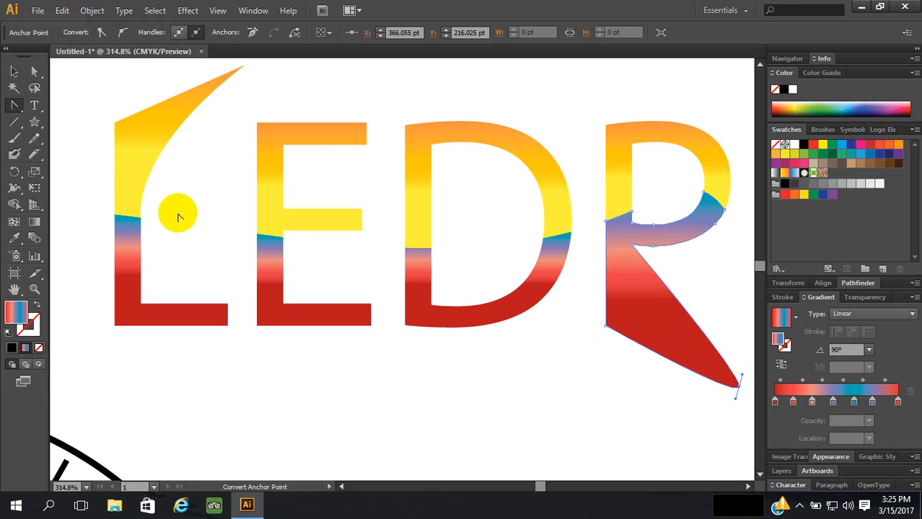
{"action": "left_click", "coordinate": [33, 72]}
{"action": "left_click", "coordinate": [738, 402]}
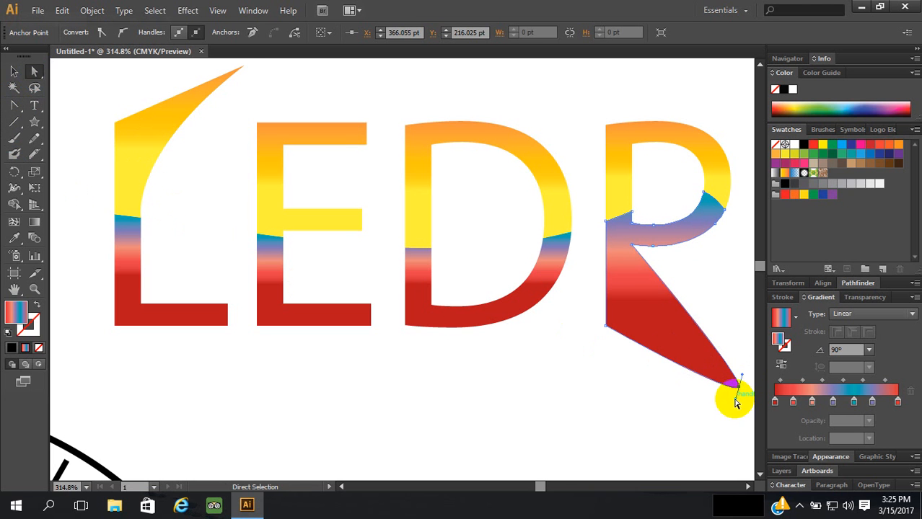
{"action": "left_click_drag", "start_coordinate": [735, 400], "coordinate": [611, 318]}
{"action": "left_click", "coordinate": [13, 71]}
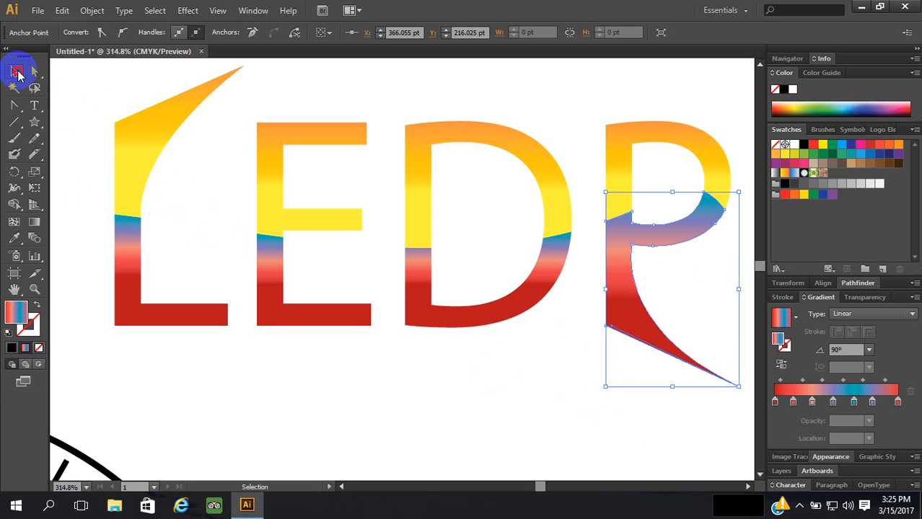
{"action": "left_click", "coordinate": [521, 370]}
{"action": "scroll", "coordinate": [509, 378], "scroll_direction": "up", "scroll_amount": 1}
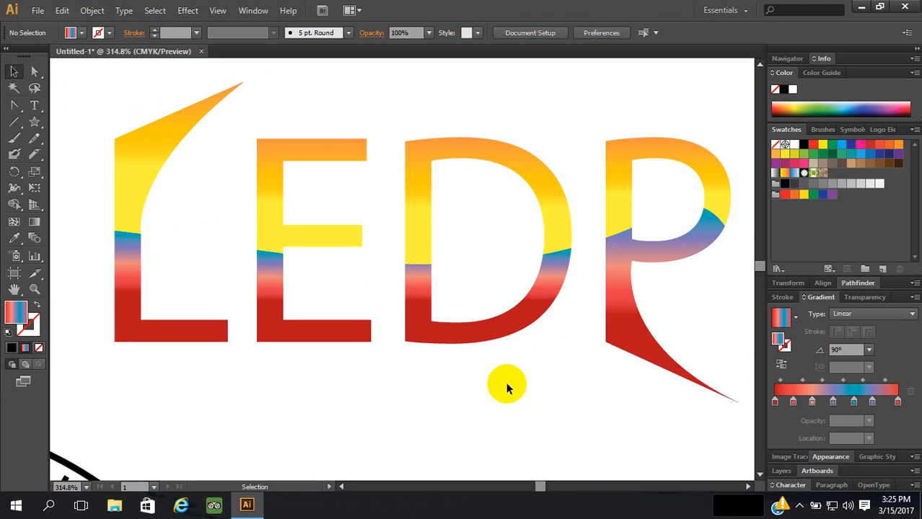
{"action": "key", "text": "ctrl+minus"}
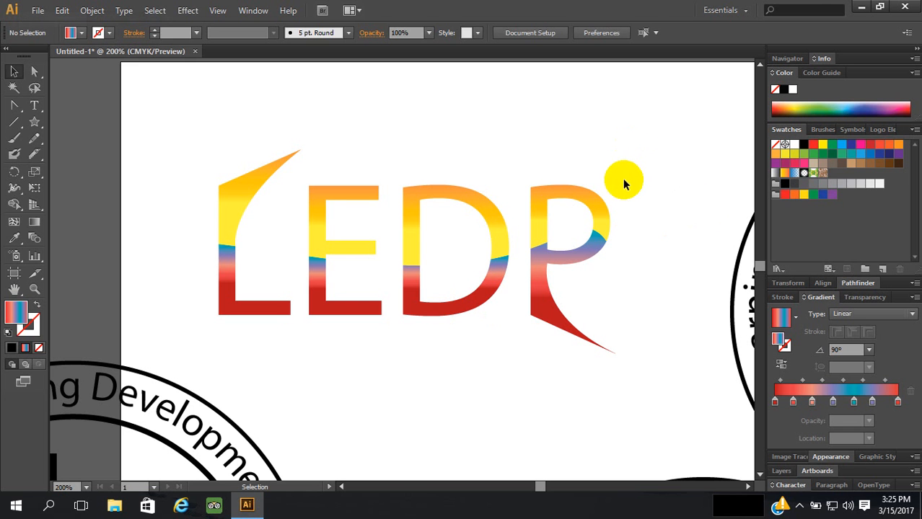
{"action": "left_click_drag", "start_coordinate": [623, 181], "coordinate": [171, 306]}
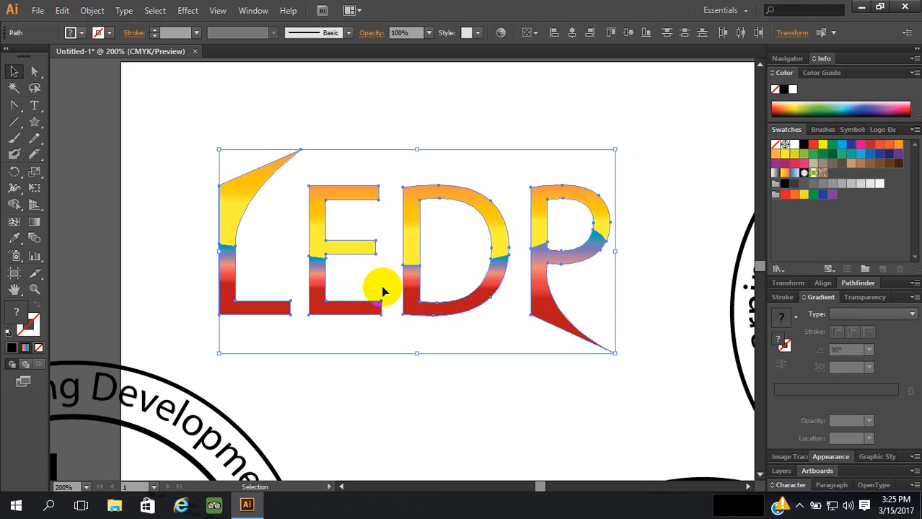
{"action": "left_click", "coordinate": [582, 333]}
{"action": "left_click_drag", "start_coordinate": [560, 351], "coordinate": [215, 207]}
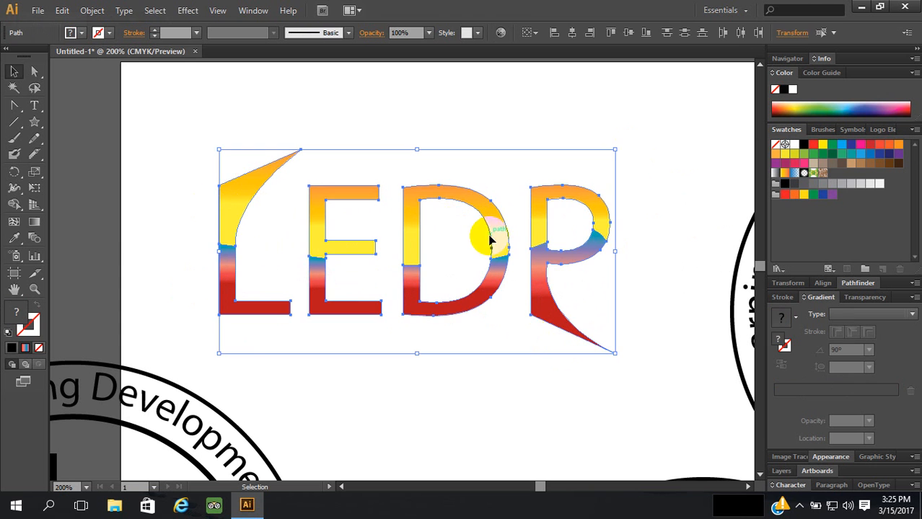
{"action": "left_click", "coordinate": [492, 337]}
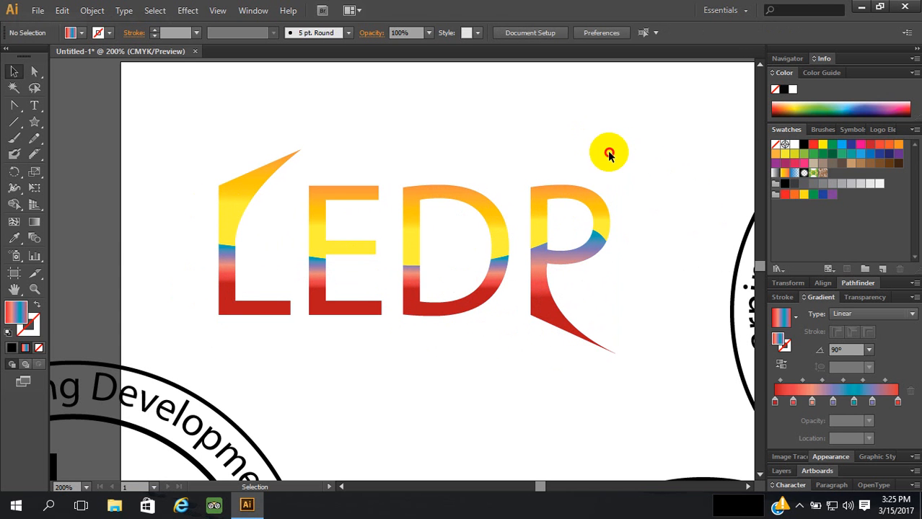
{"action": "left_click_drag", "start_coordinate": [609, 145], "coordinate": [182, 308]}
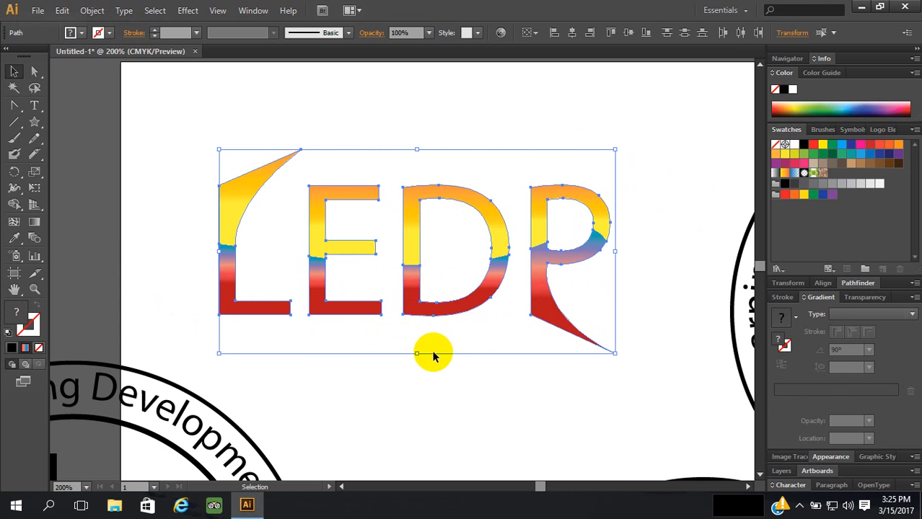
{"action": "left_click", "coordinate": [479, 364]}
{"action": "scroll", "coordinate": [383, 269], "scroll_direction": "down", "scroll_amount": 2}
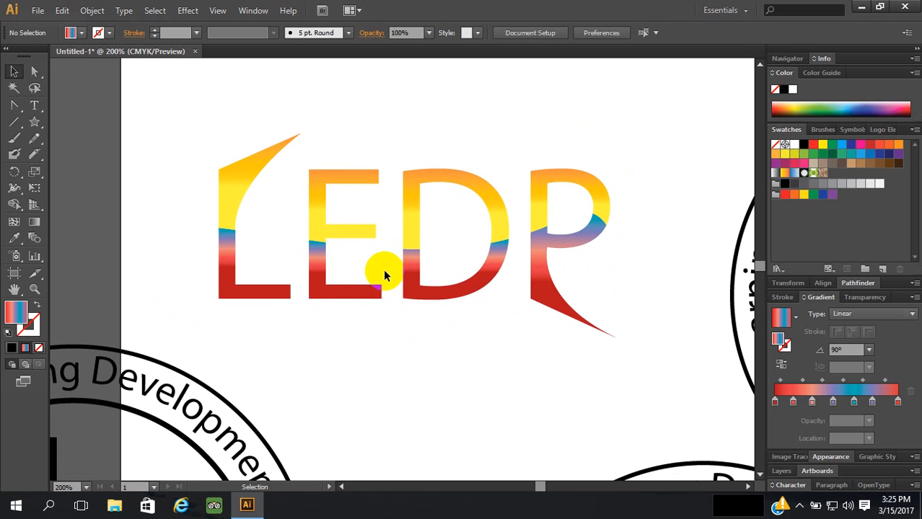
{"action": "left_click", "coordinate": [242, 165]}
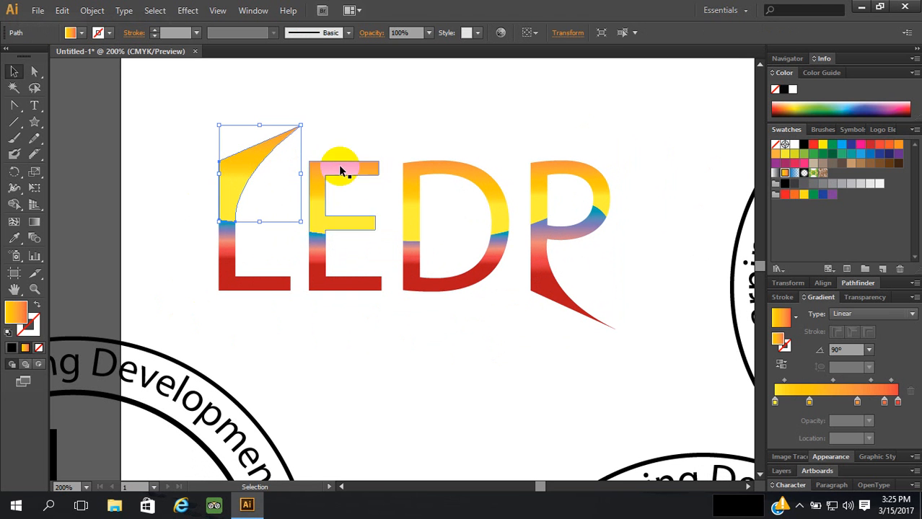
{"action": "left_click", "coordinate": [561, 170]}
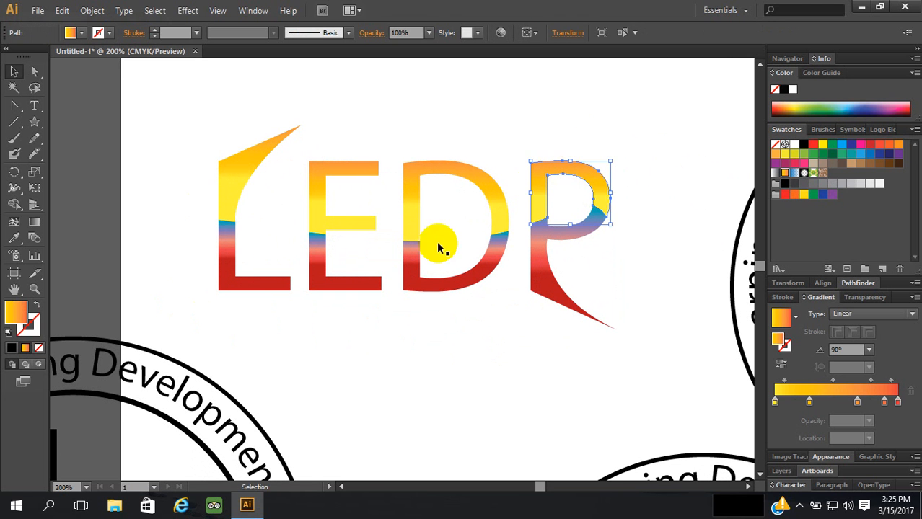
{"action": "left_click", "coordinate": [550, 291]}
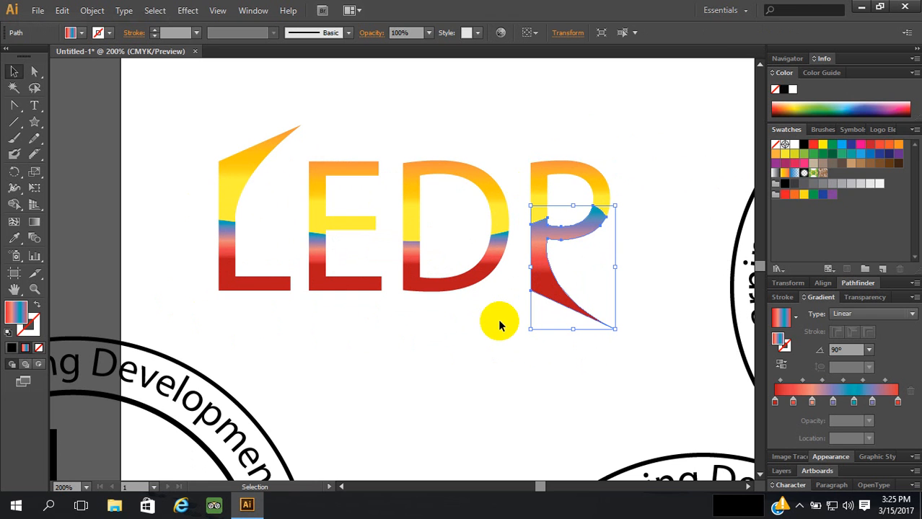
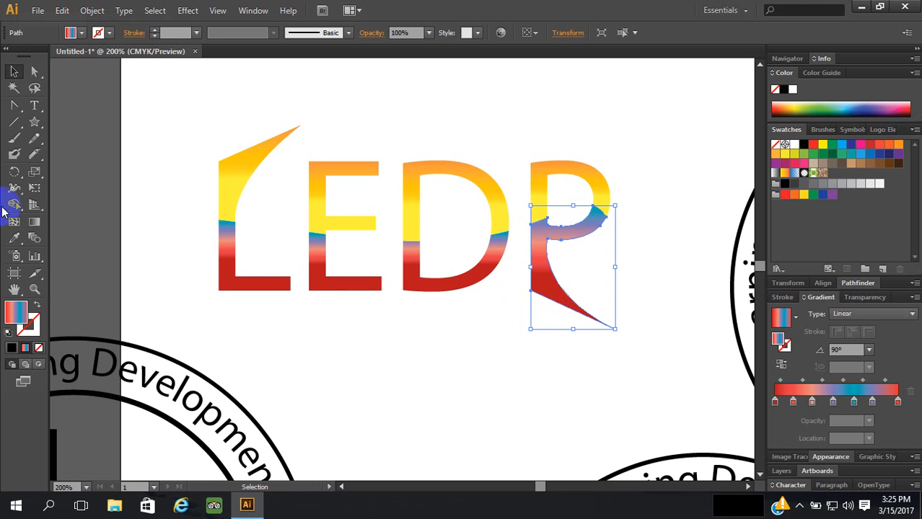
{"action": "left_click", "coordinate": [14, 154]}
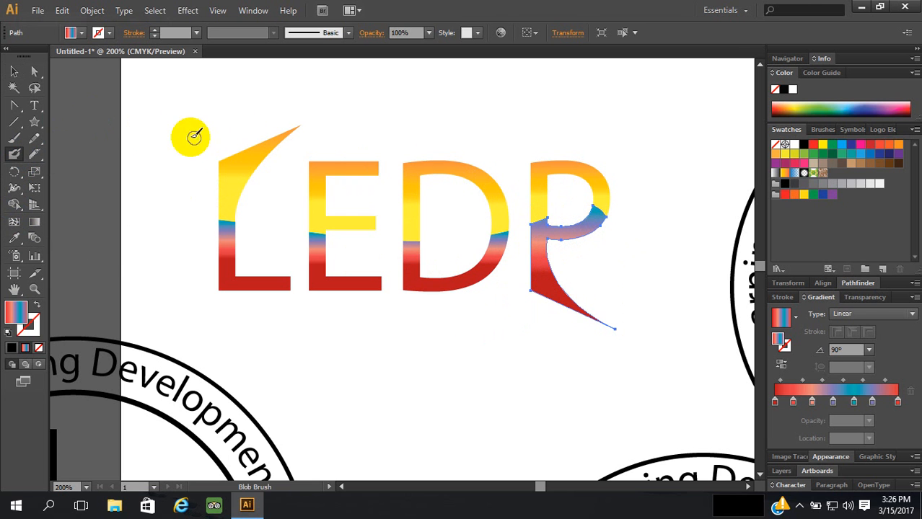
{"action": "left_click", "coordinate": [13, 72]}
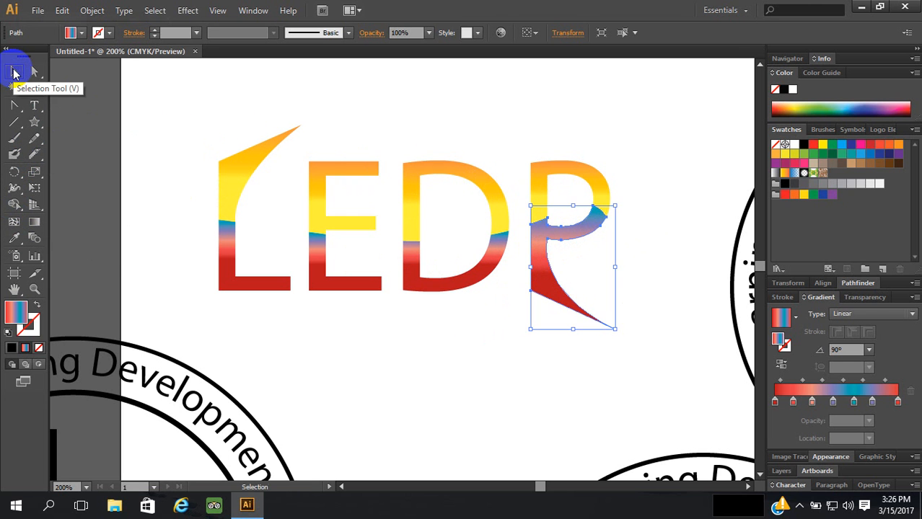
{"action": "left_click", "coordinate": [435, 168]}
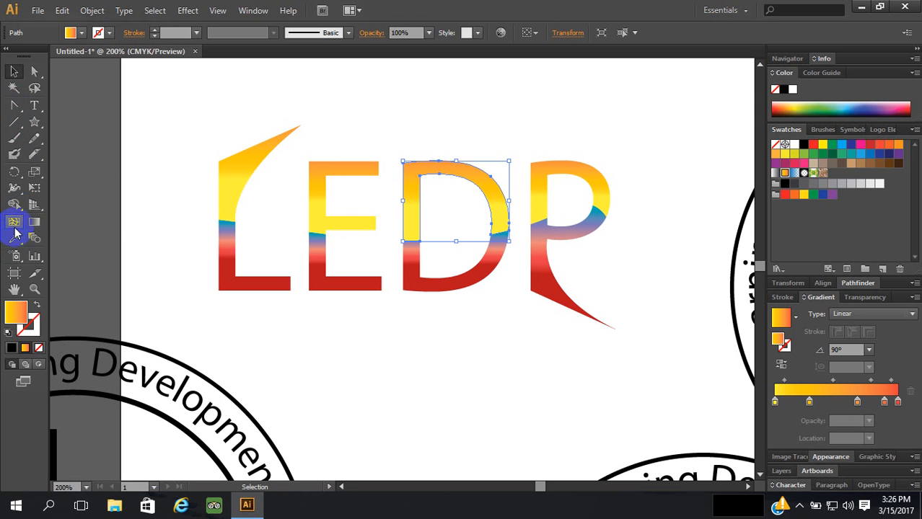
{"action": "left_click", "coordinate": [16, 154]}
{"action": "mouse_move", "coordinate": [430, 166]}
{"action": "left_mouse_down"}
{"action": "mouse_move", "coordinate": [455, 165]}
{"action": "mouse_move", "coordinate": [458, 141]}
{"action": "left_mouse_up"}
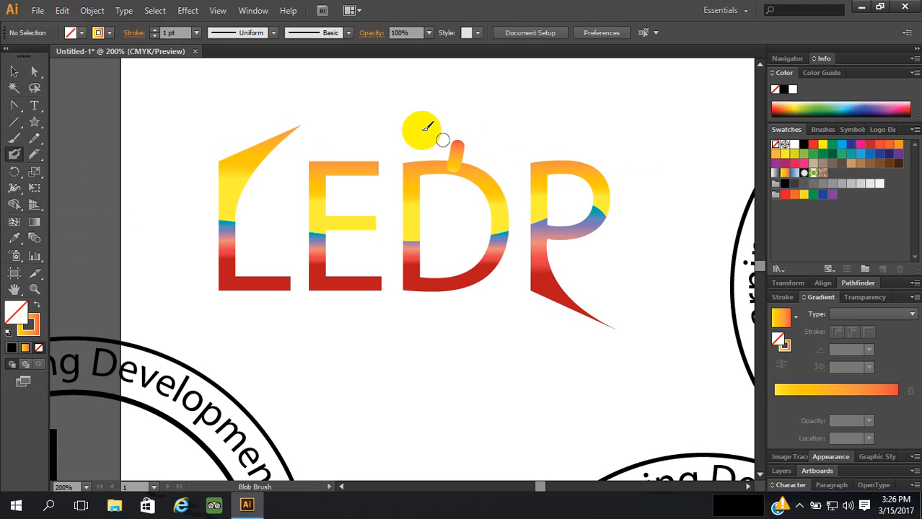
{"action": "left_click", "coordinate": [14, 71]}
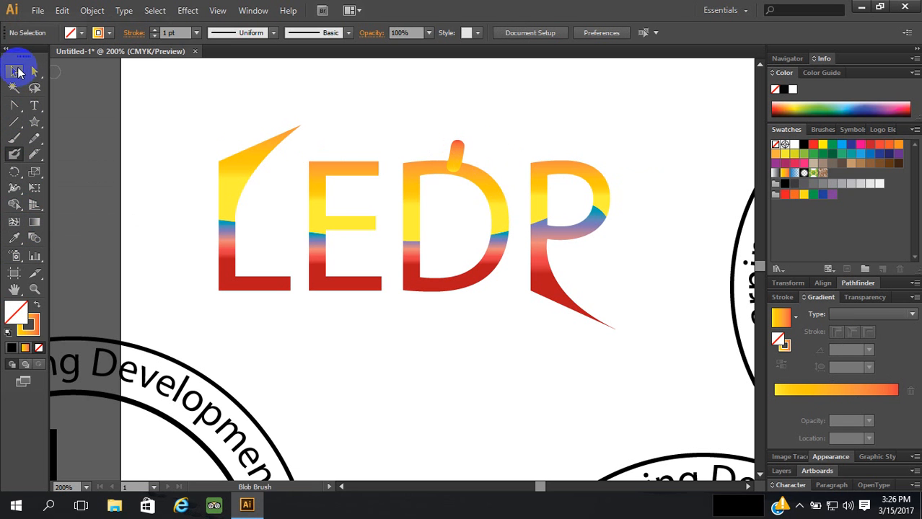
{"action": "left_click", "coordinate": [456, 166]}
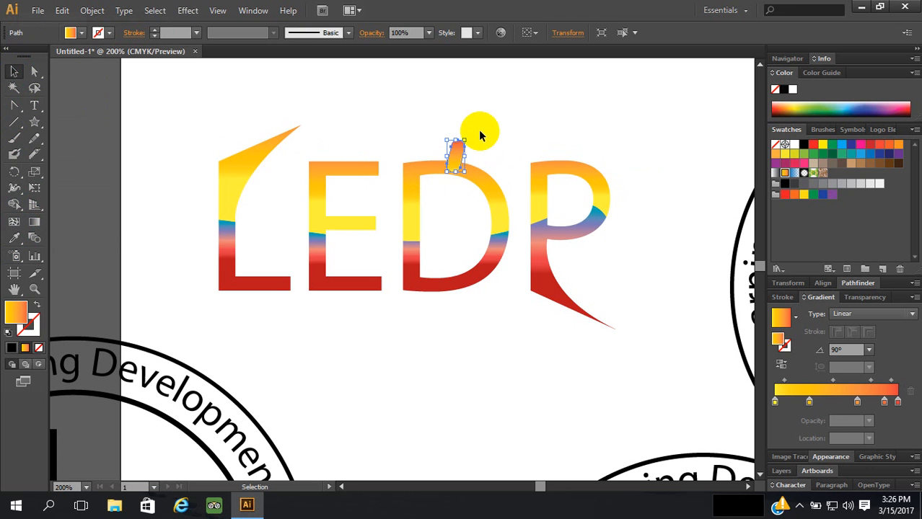
{"action": "key", "text": "Delete"}
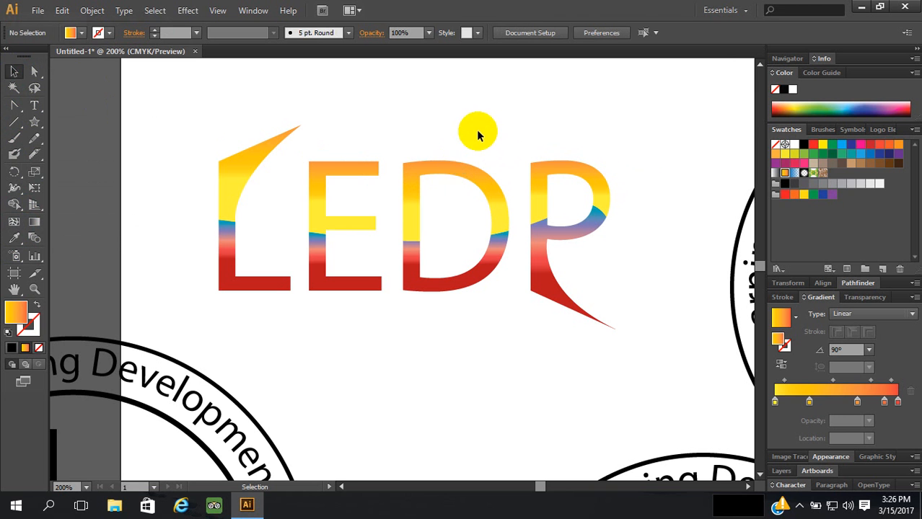
Paint a rounded blob over the upper curve of the D with an enlarged Blob Brush in the yellow-orange gradient
{"action": "left_click", "coordinate": [14, 155]}
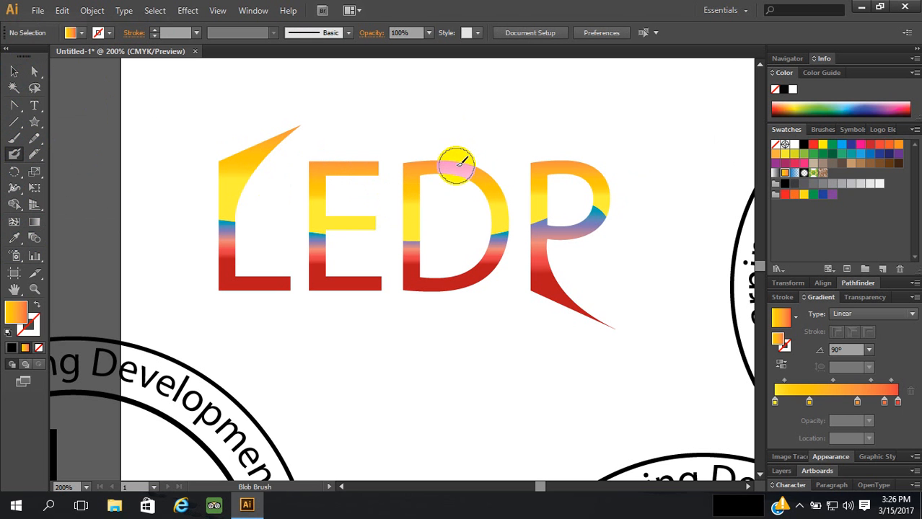
{"action": "left_click_drag", "start_coordinate": [462, 176], "coordinate": [475, 174]}
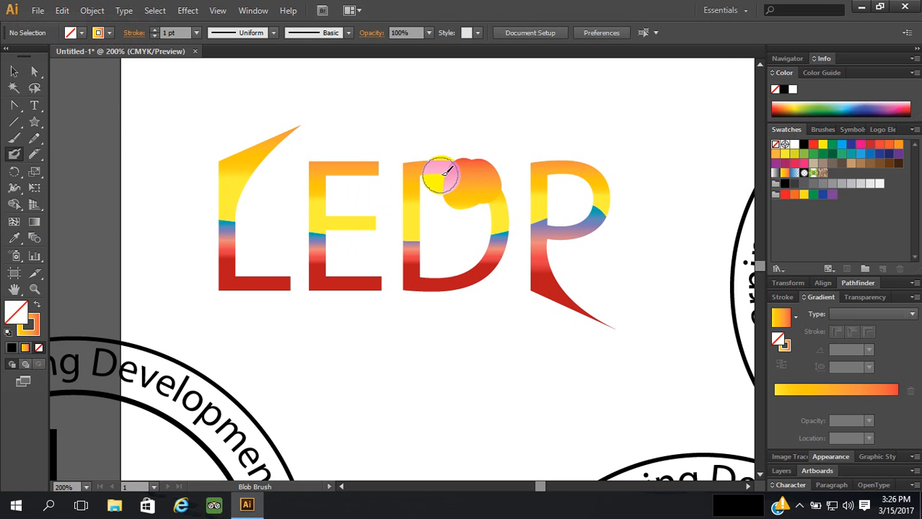
{"action": "left_click_drag", "start_coordinate": [470, 170], "coordinate": [472, 171]}
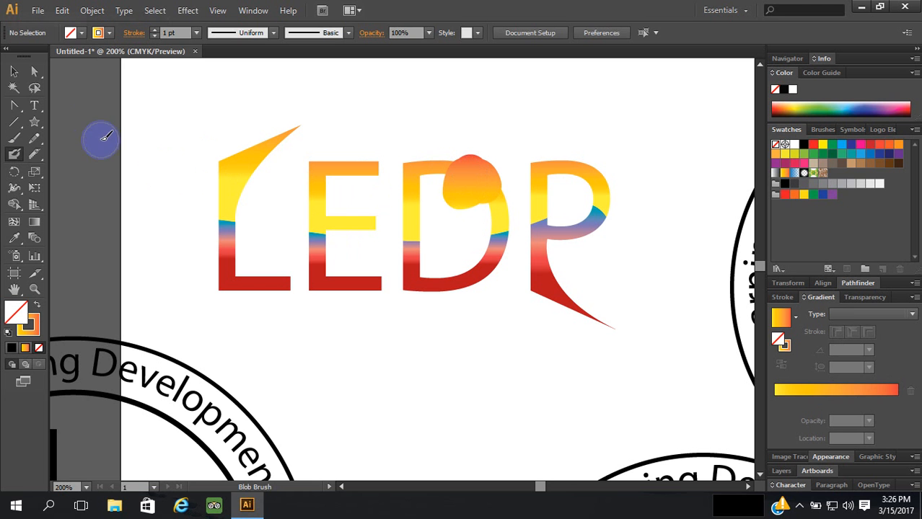
Unite the painted blob with the D's upper piece into one shape using Pathfinder, and deselect it
{"action": "left_click", "coordinate": [14, 72]}
{"action": "left_click_drag", "start_coordinate": [485, 134], "coordinate": [456, 225]}
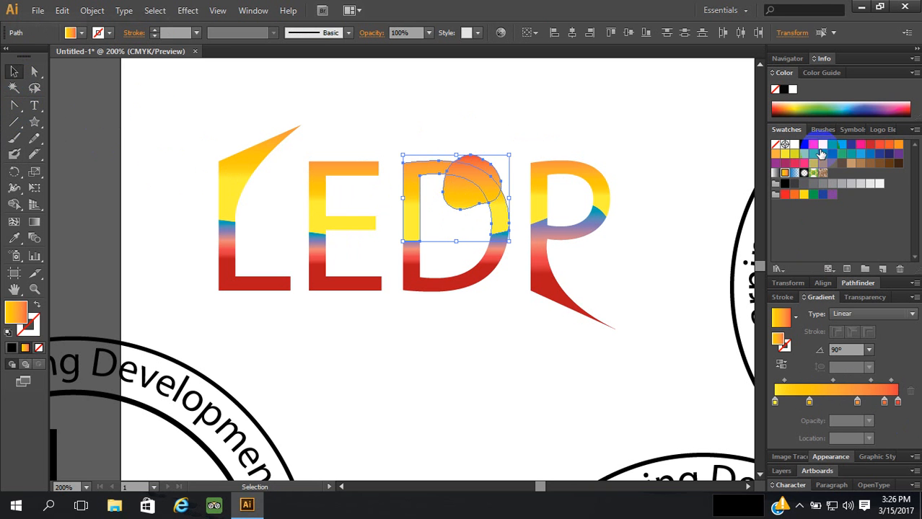
{"action": "left_click", "coordinate": [855, 283]}
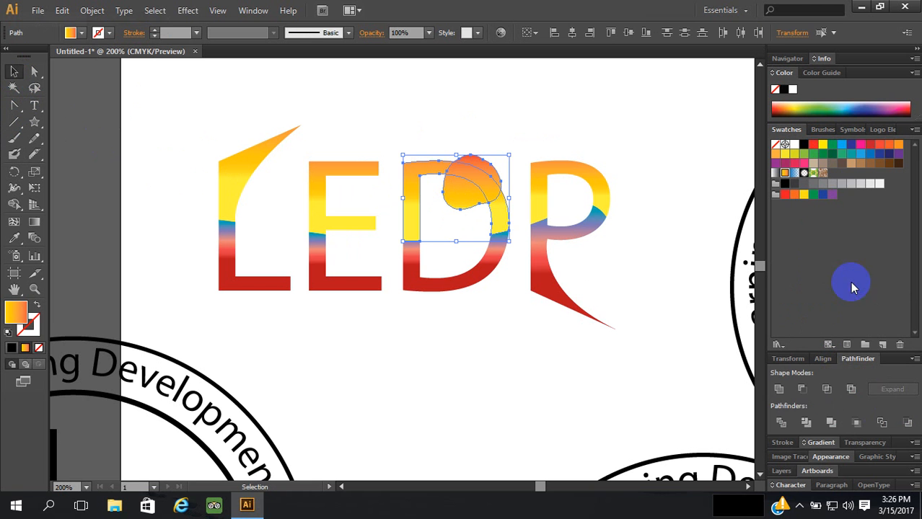
{"action": "left_click", "coordinate": [780, 393]}
{"action": "left_click", "coordinate": [531, 368]}
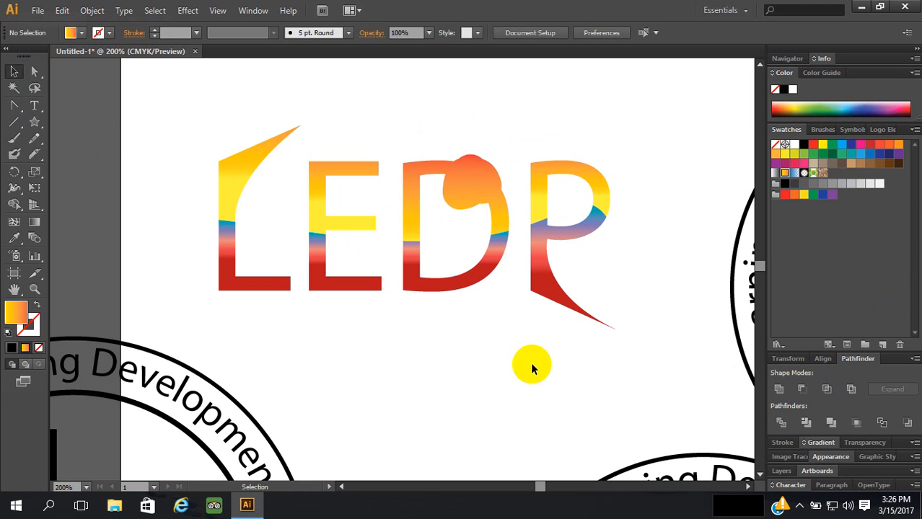
{"action": "left_click", "coordinate": [475, 190]}
{"action": "left_click", "coordinate": [516, 345]}
{"action": "left_click", "coordinate": [476, 216]}
{"action": "left_click", "coordinate": [501, 353]}
{"action": "left_click", "coordinate": [469, 191]}
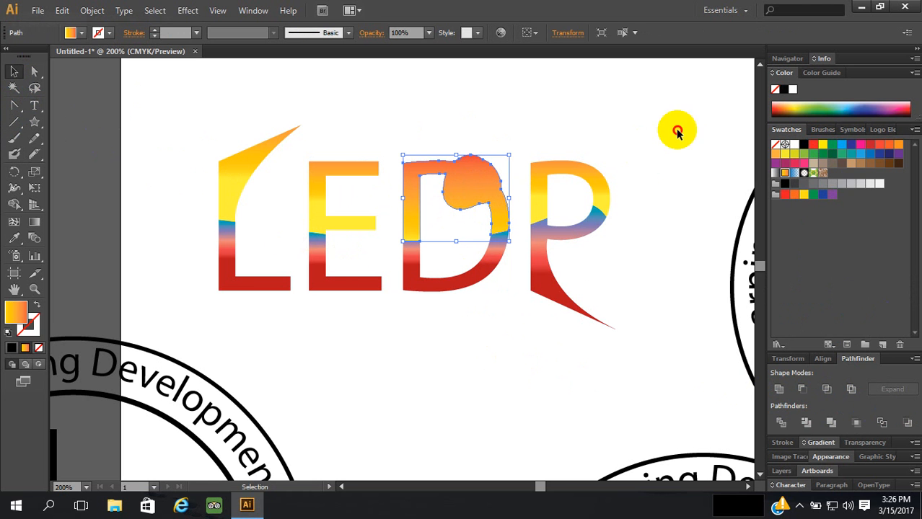
Select all the pieces of the LEDP lettering together
{"action": "left_click_drag", "start_coordinate": [677, 132], "coordinate": [179, 303]}
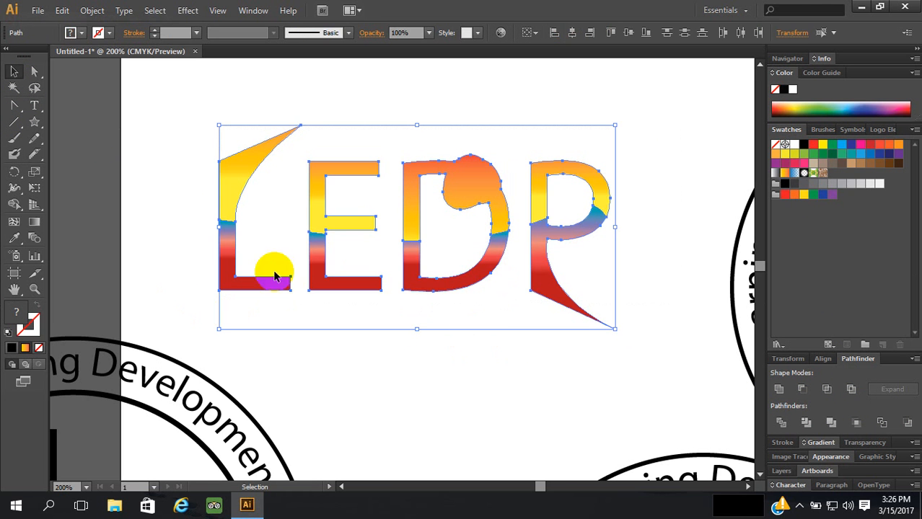
{"action": "scroll", "coordinate": [478, 292], "scroll_direction": "up", "scroll_amount": 2}
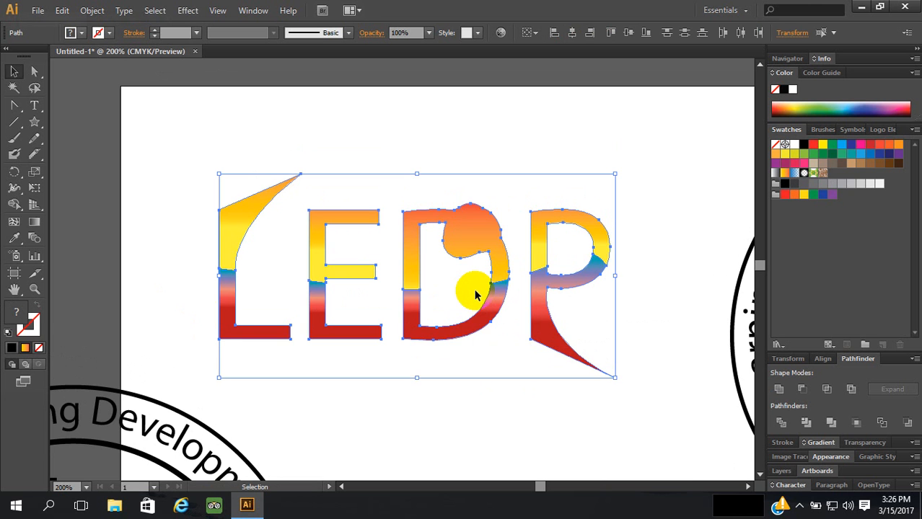
Select all the gradient LEDP letters together and move them slightly up the artboard
{"action": "left_click", "coordinate": [632, 328]}
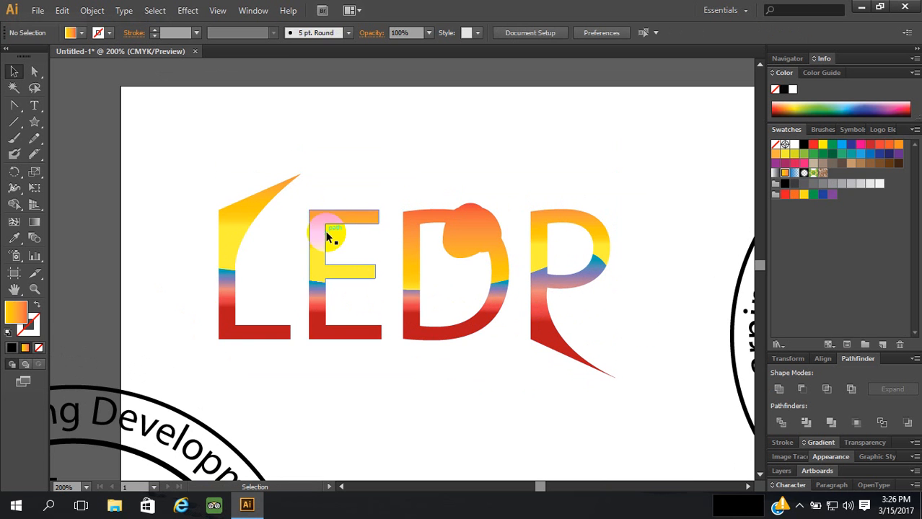
{"action": "left_click", "coordinate": [303, 176]}
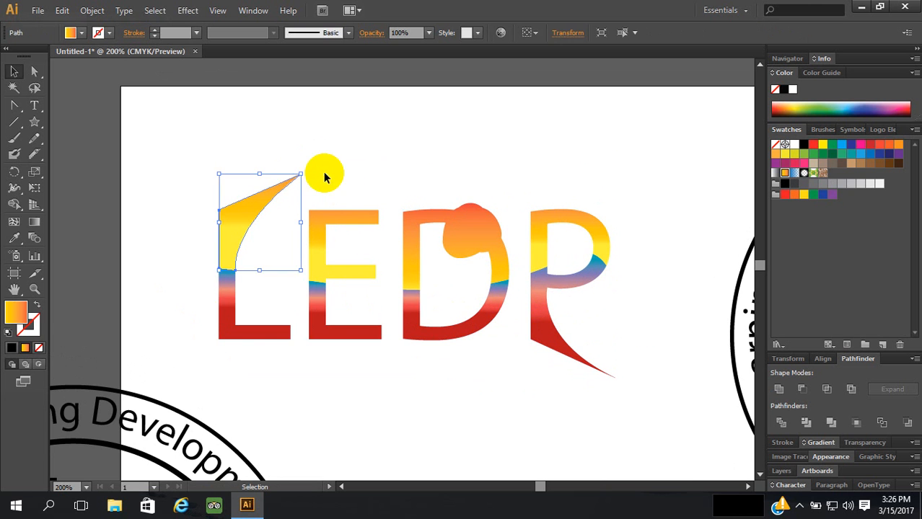
{"action": "scroll", "coordinate": [413, 170], "scroll_direction": "down", "scroll_amount": 2}
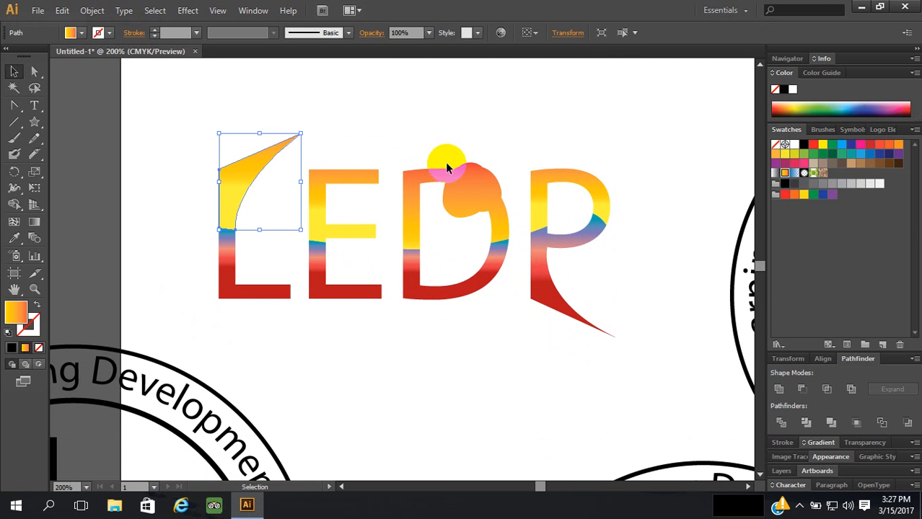
{"action": "left_click_drag", "start_coordinate": [615, 143], "coordinate": [161, 283]}
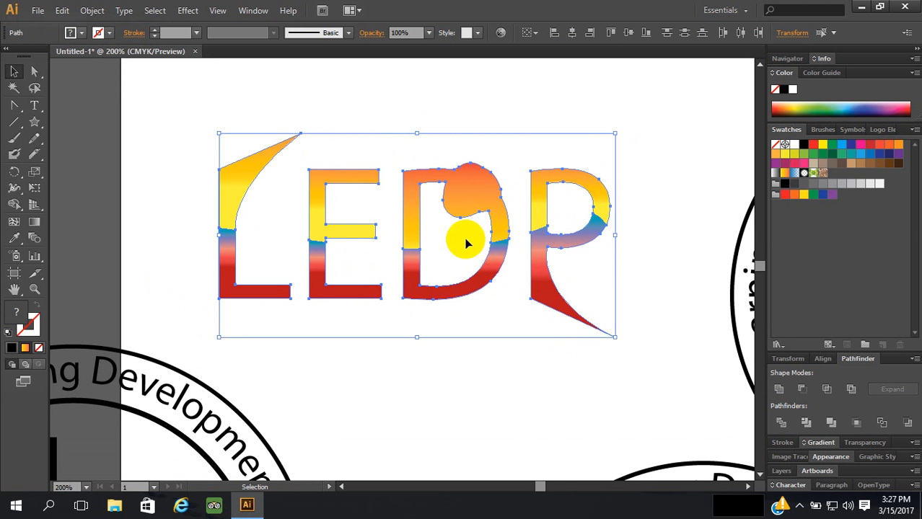
{"action": "left_click_drag", "start_coordinate": [504, 228], "coordinate": [499, 183]}
{"action": "scroll", "coordinate": [532, 233], "scroll_direction": "up", "scroll_amount": 2}
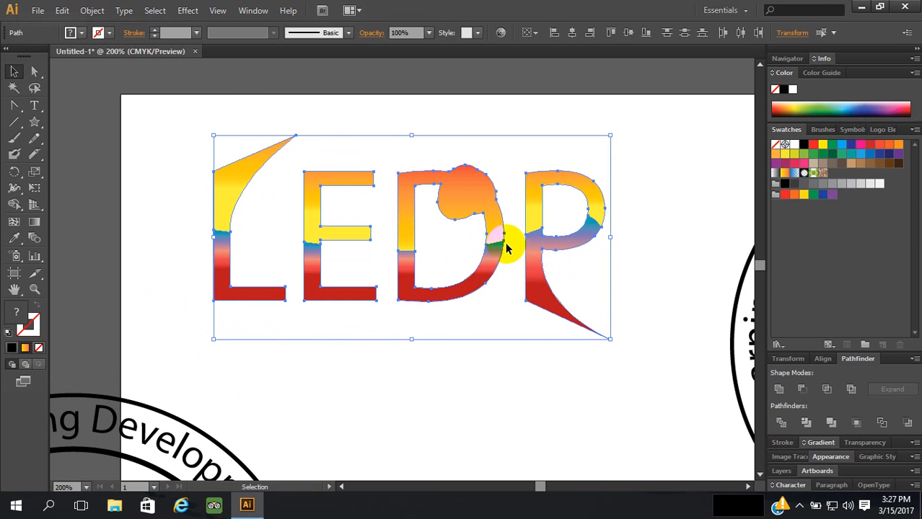
{"action": "left_click", "coordinate": [626, 168]}
{"action": "left_click_drag", "start_coordinate": [627, 169], "coordinate": [216, 296]}
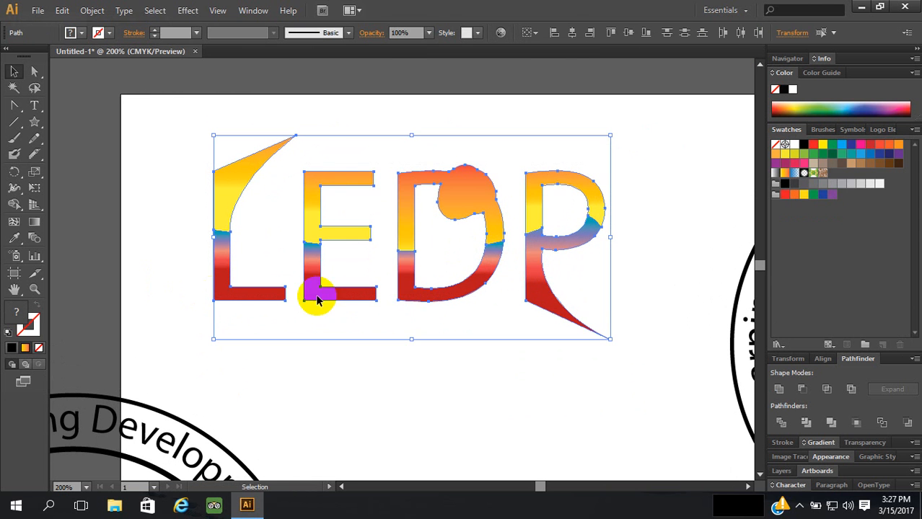
Draw a rounded rectangle large enough to cover all the LEDP letters with a margin around them
{"action": "left_click_drag", "start_coordinate": [33, 122], "coordinate": [67, 138]}
{"action": "left_click_drag", "start_coordinate": [160, 101], "coordinate": [662, 357]}
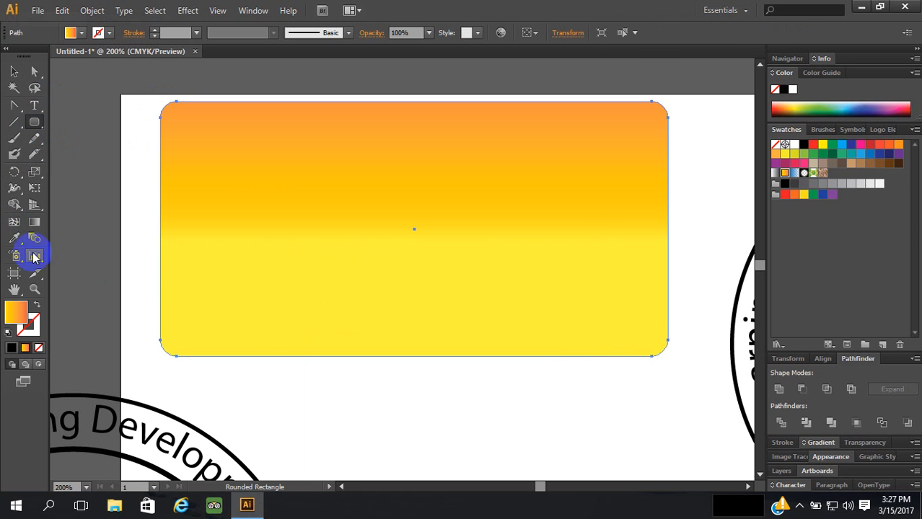
Try to give the rounded rectangle a black fill through the Color Picker
{"action": "double_click", "coordinate": [24, 308]}
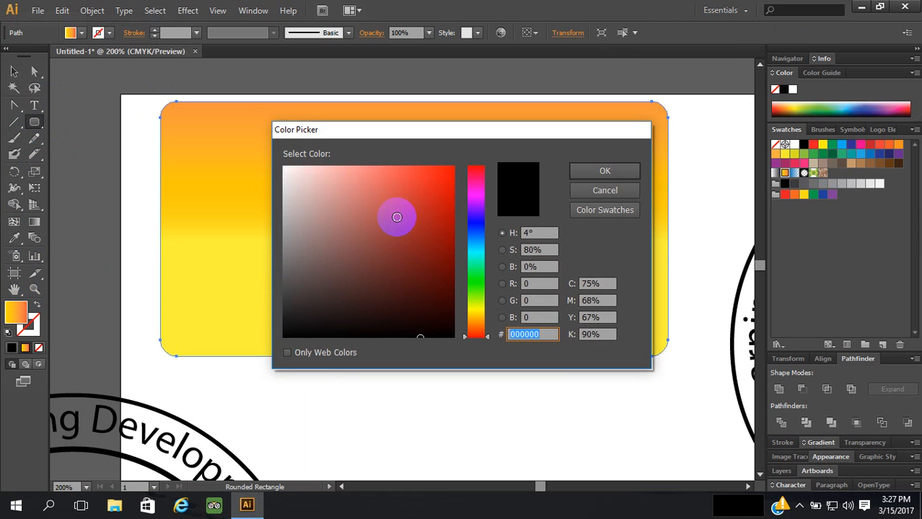
{"action": "left_click", "coordinate": [302, 319]}
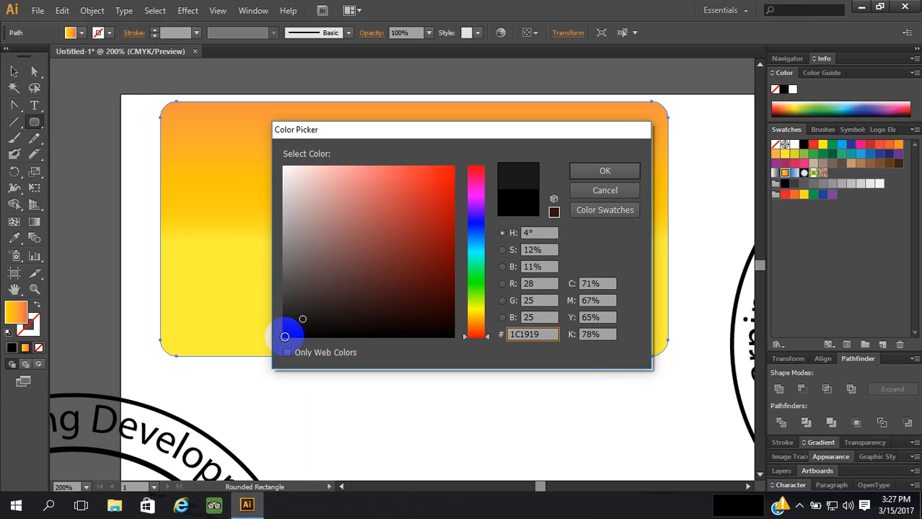
{"action": "left_click", "coordinate": [617, 174]}
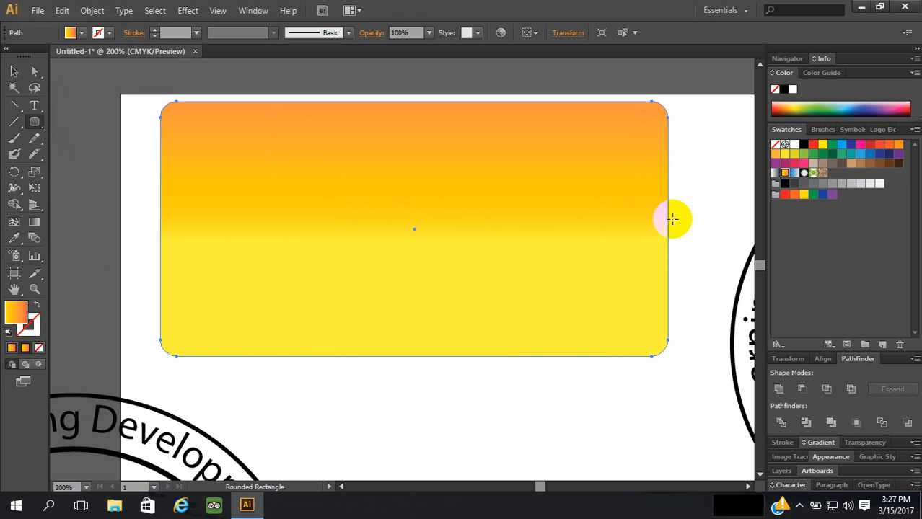
{"action": "double_click", "coordinate": [10, 315]}
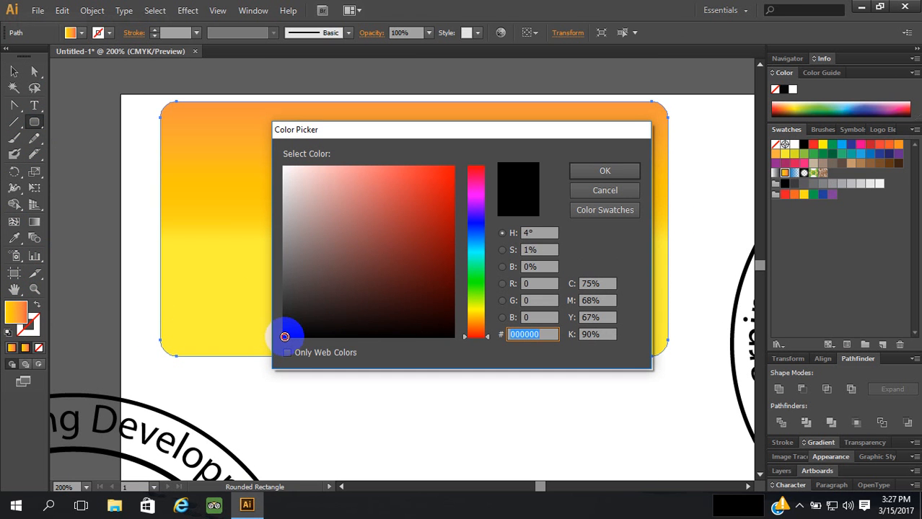
{"action": "left_click", "coordinate": [598, 173]}
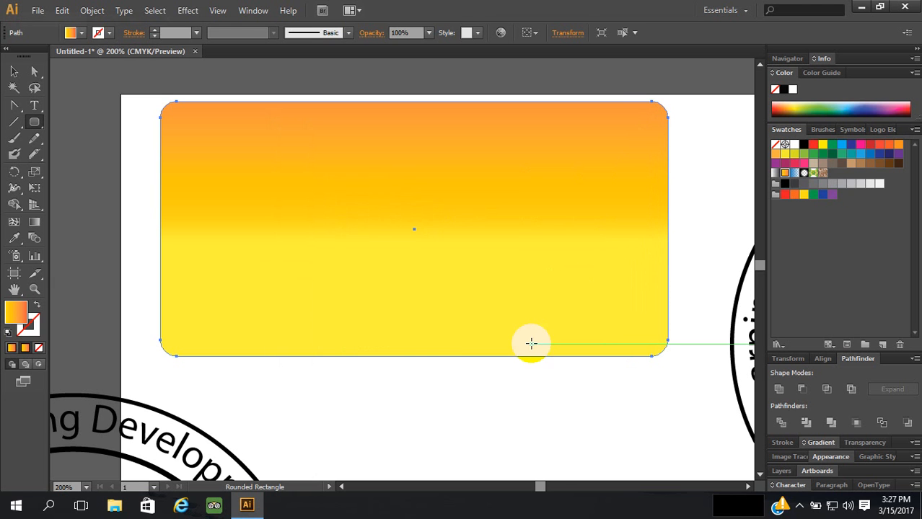
Fill the rounded rectangle with the black swatch and send it behind the LEDP letters
{"action": "left_click", "coordinate": [803, 145]}
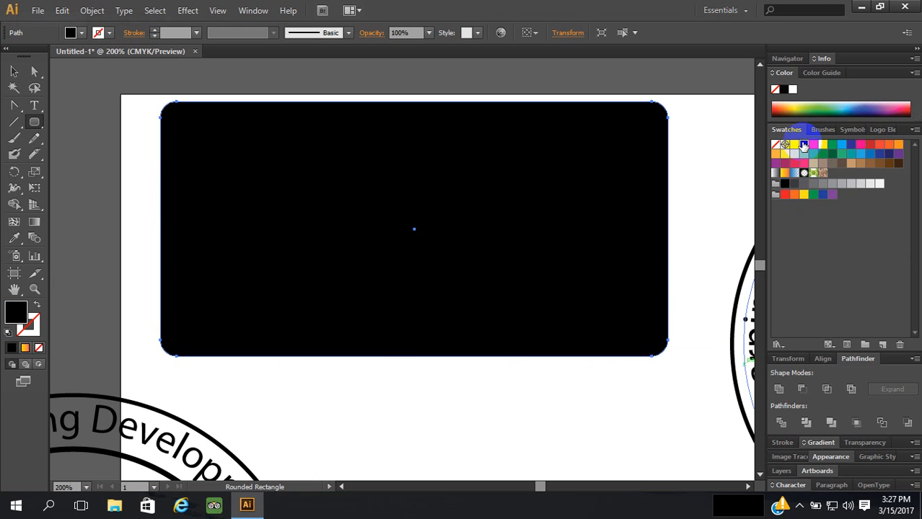
{"action": "key", "text": "ctrl+shift+bracketleft"}
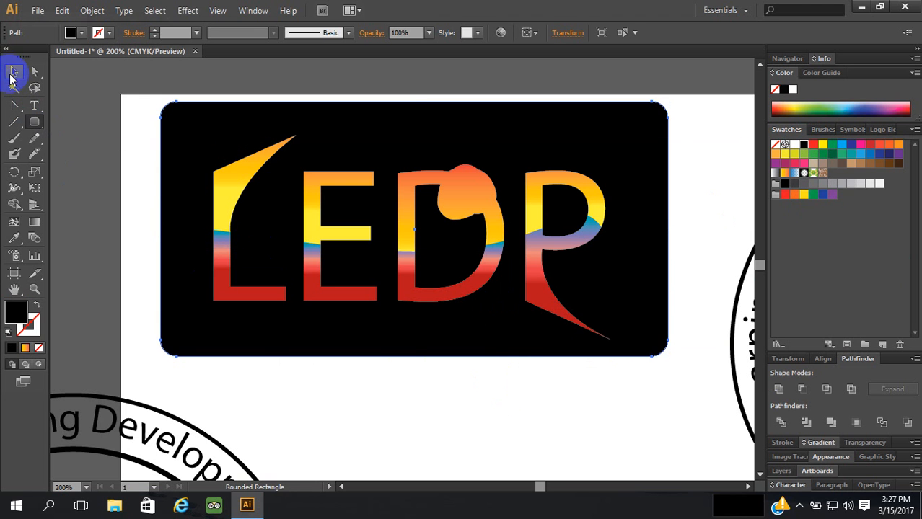
{"action": "left_click", "coordinate": [12, 75]}
{"action": "left_click", "coordinate": [491, 411]}
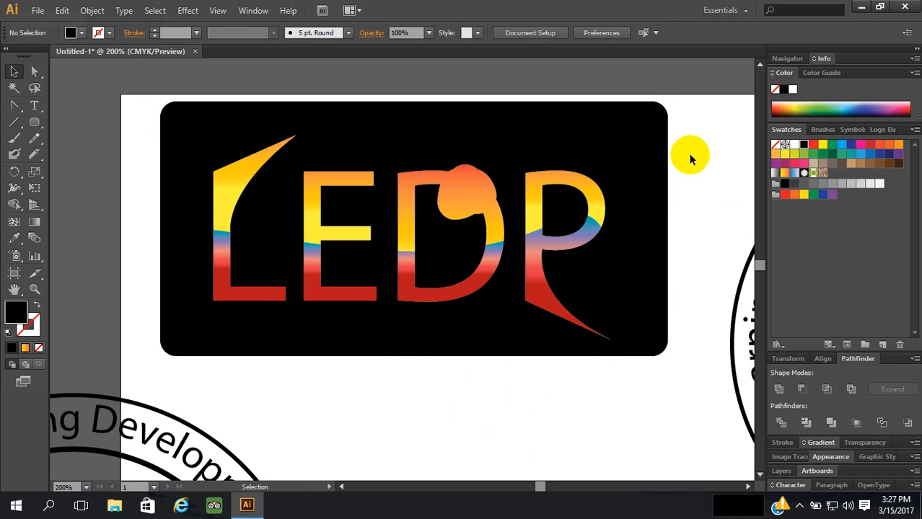
Select every piece of the LEDP letters without the black background and group them
{"action": "left_click", "coordinate": [608, 181]}
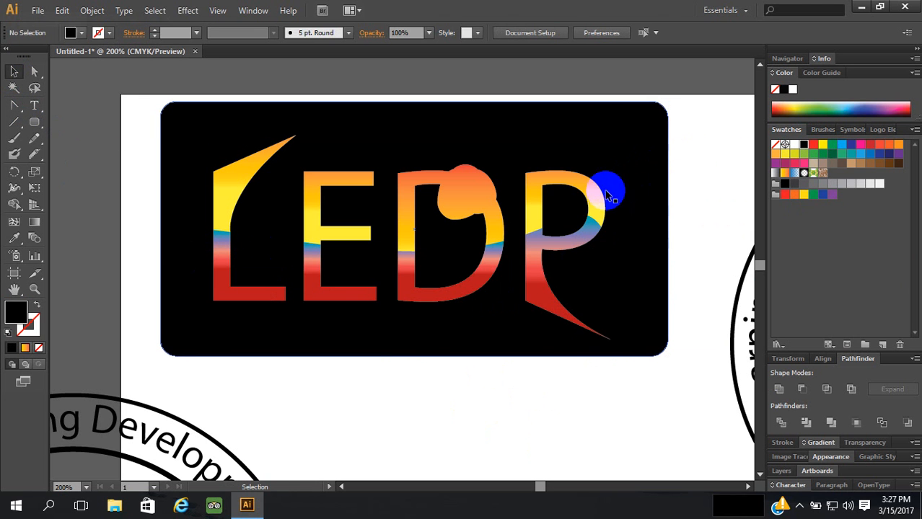
{"action": "left_click", "coordinate": [531, 254], "text": "shift"}
{"action": "left_click", "coordinate": [495, 251], "text": "shift"}
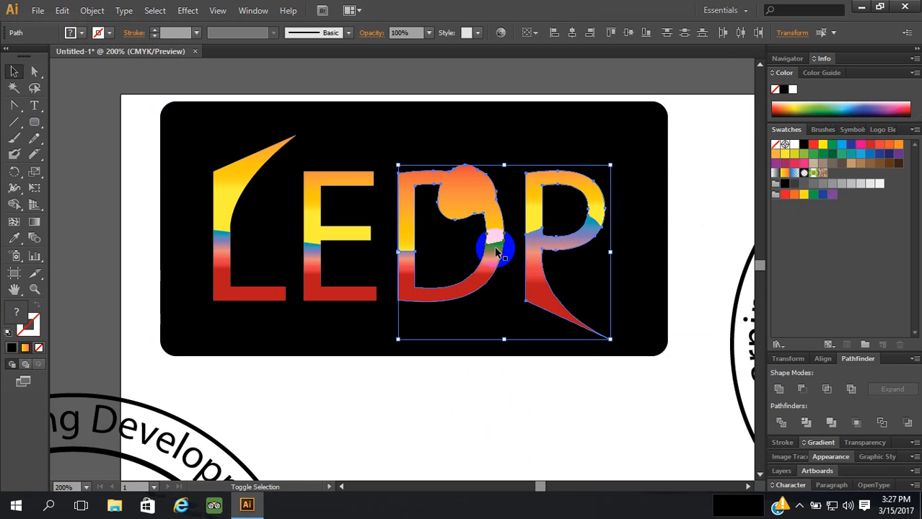
{"action": "left_click", "coordinate": [339, 291], "text": "shift"}
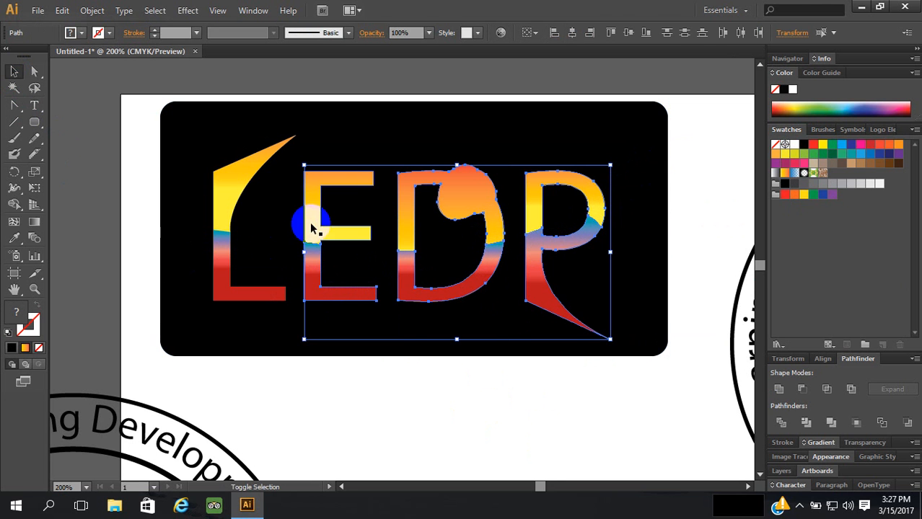
{"action": "left_click", "coordinate": [233, 217], "text": "shift"}
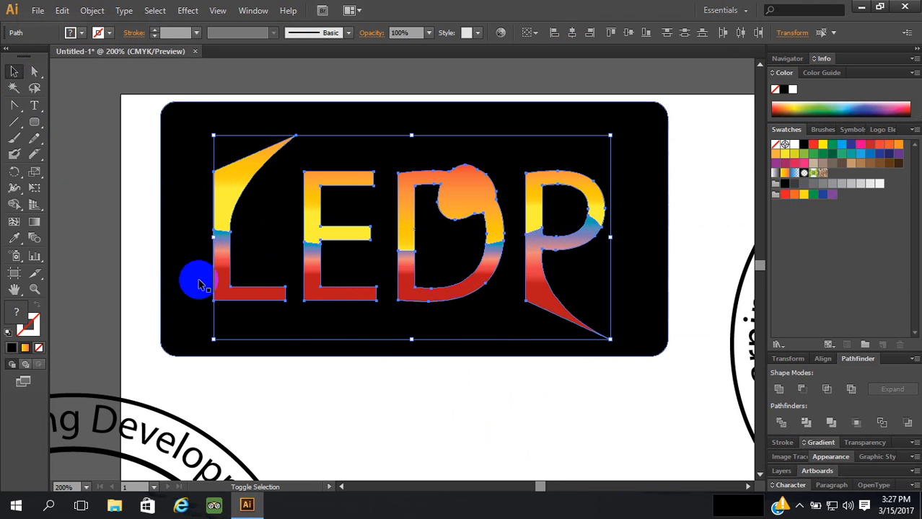
{"action": "key", "text": "ctrl+g"}
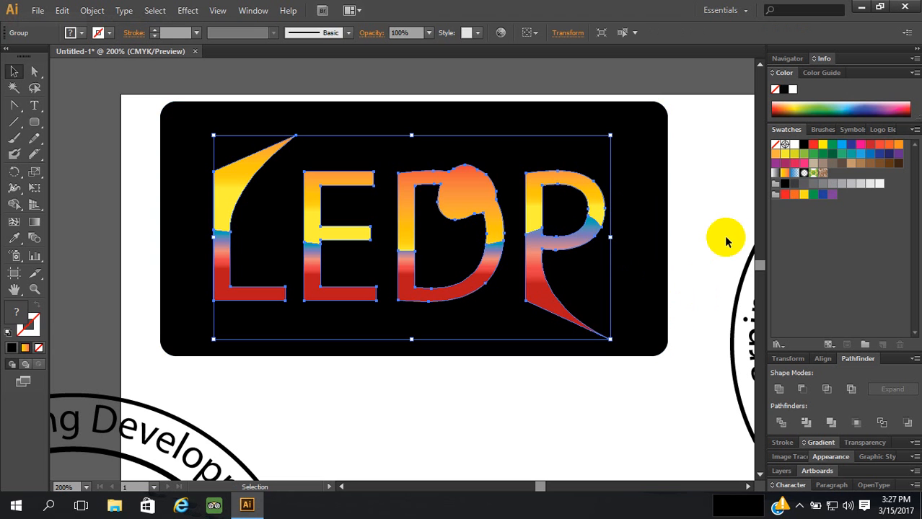
Replace the gradient fills of the grouped LEDP letters with solid white
{"action": "left_click", "coordinate": [39, 348]}
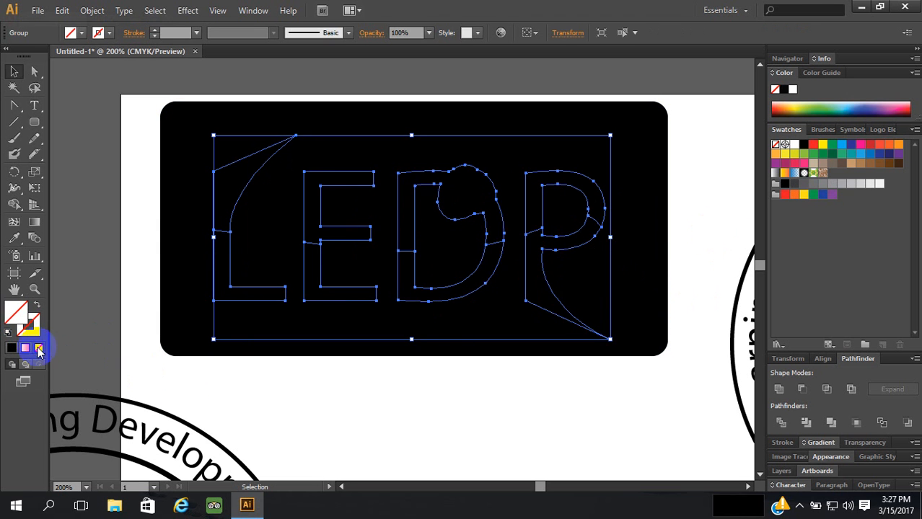
{"action": "left_click", "coordinate": [794, 146]}
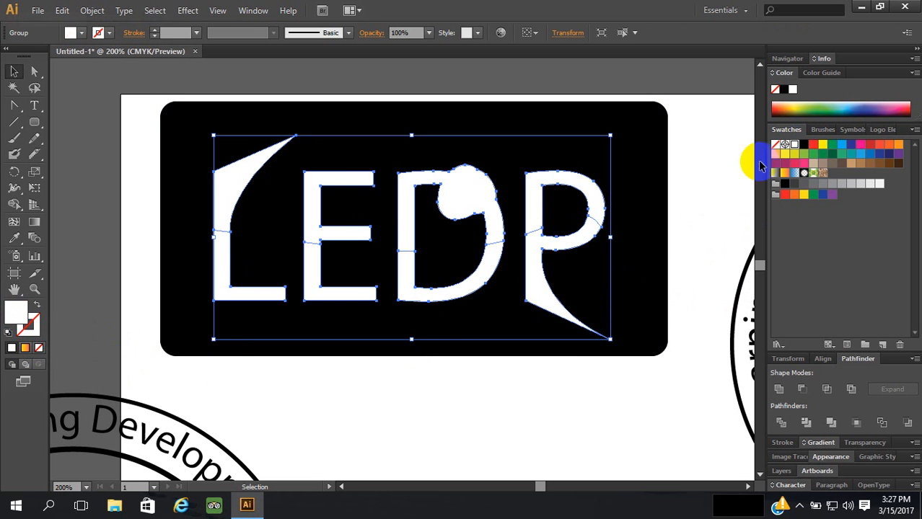
{"action": "left_click", "coordinate": [696, 229]}
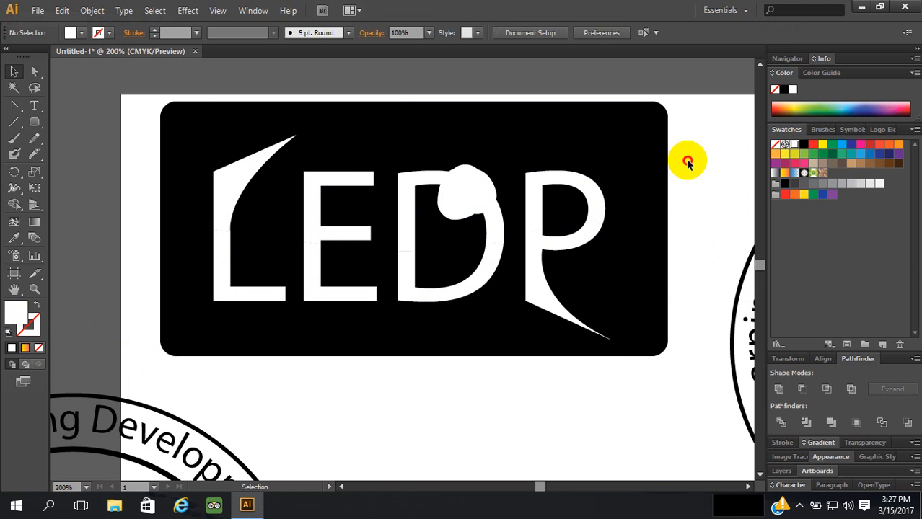
Combine the white letter group and the black rounded rectangle with Pathfinder Exclude so the letters are cut out
{"action": "left_click_drag", "start_coordinate": [686, 158], "coordinate": [481, 290]}
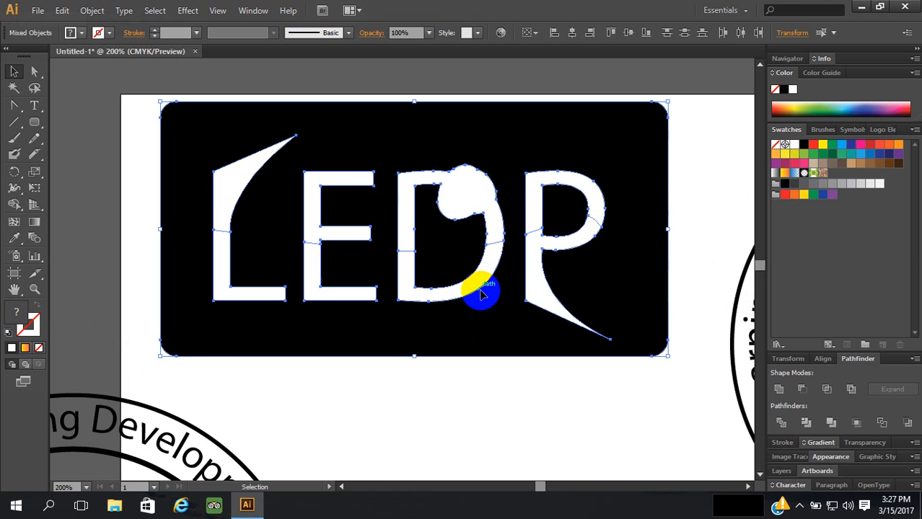
{"action": "left_click", "coordinate": [851, 390]}
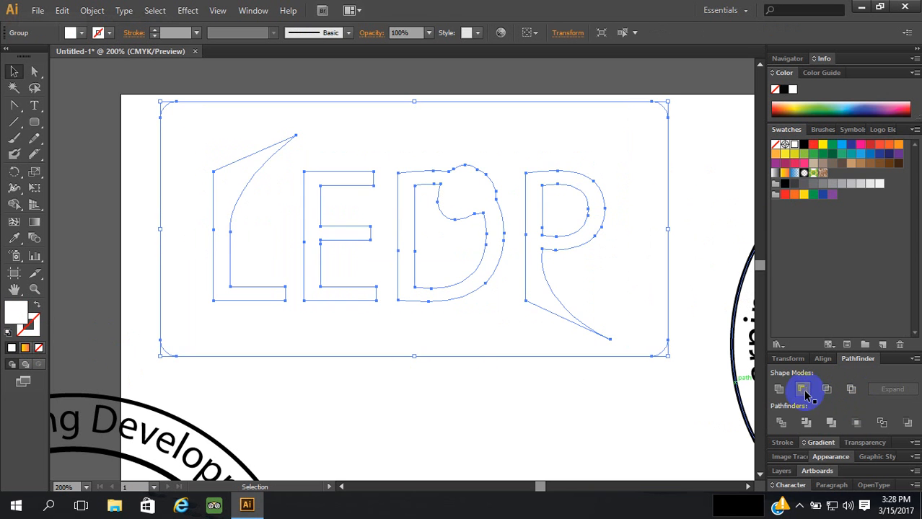
{"action": "left_click", "coordinate": [637, 422]}
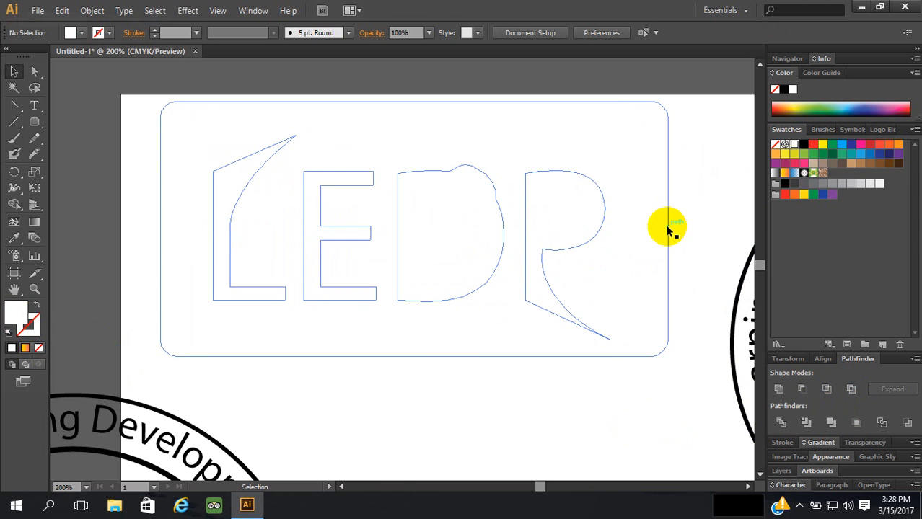
Fill the combined rounded rectangle with the cut-out LEDP letters in solid yellow
{"action": "left_click", "coordinate": [670, 189]}
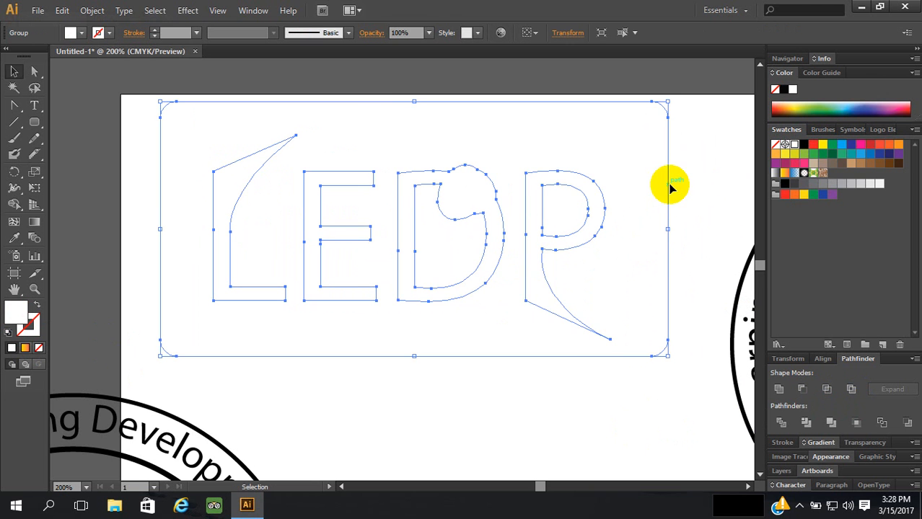
{"action": "left_click", "coordinate": [824, 145]}
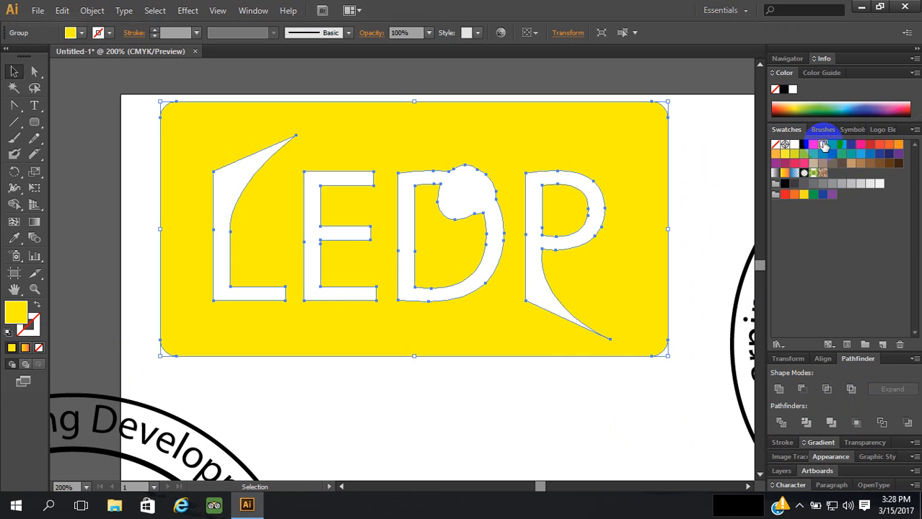
{"action": "left_click", "coordinate": [591, 370]}
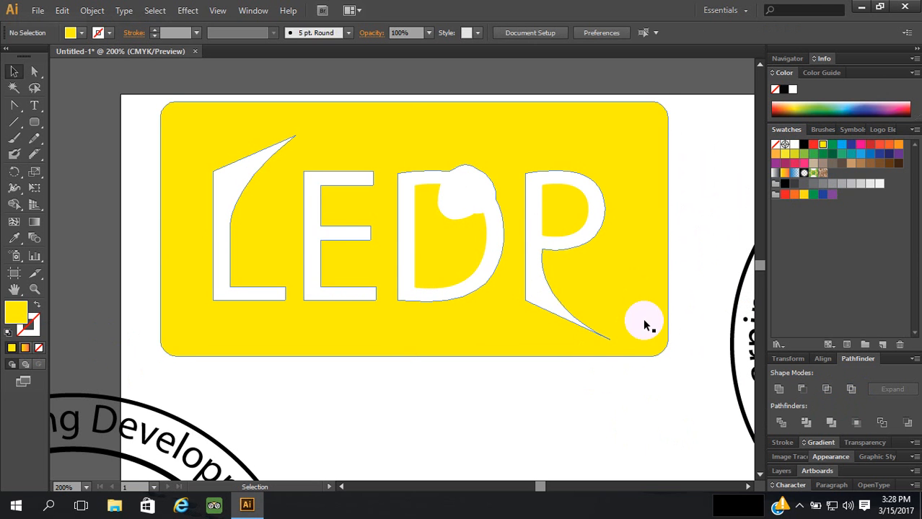
Move the cut-out LEDP logo up across the artboard's corner so that it partly overlaps the grey canvas
{"action": "scroll", "coordinate": [611, 390], "scroll_direction": "up", "scroll_amount": 2}
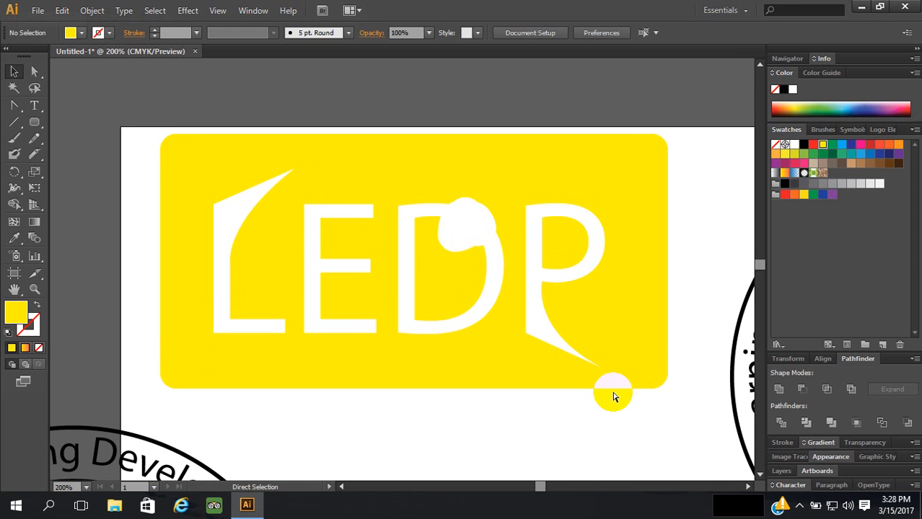
{"action": "key", "text": "ctrl+minus"}
{"action": "key", "text": "ctrl+minus"}
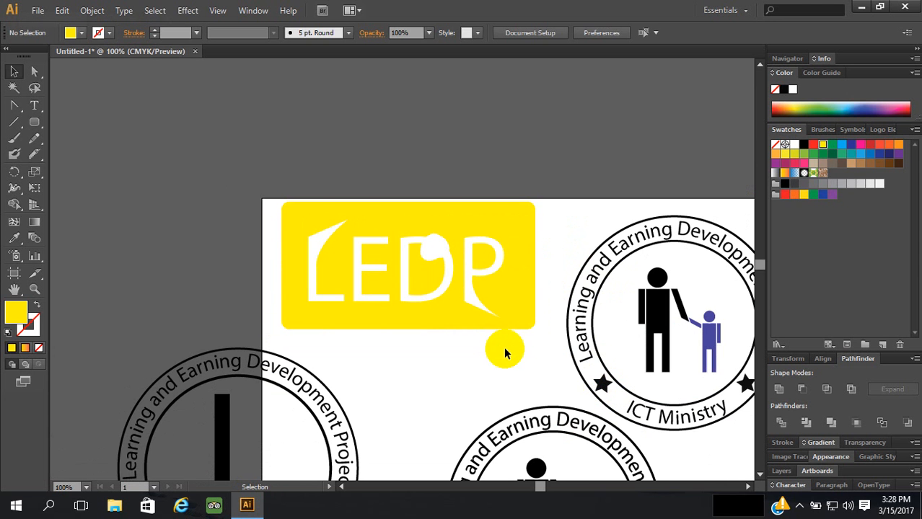
{"action": "left_click_drag", "start_coordinate": [502, 276], "coordinate": [443, 232]}
{"action": "left_click", "coordinate": [521, 242]}
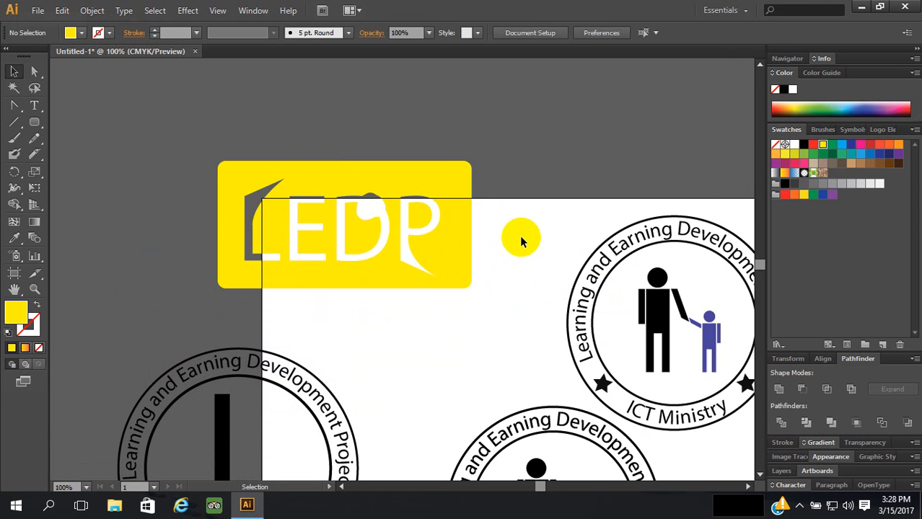
Change the cut-out LEDP logo's fill to CMYK Cyan
{"action": "left_click", "coordinate": [456, 179]}
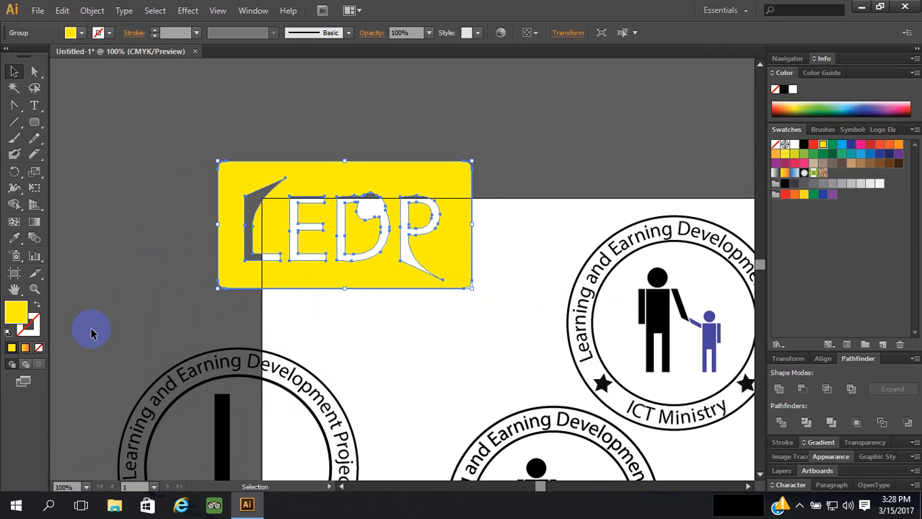
{"action": "left_click", "coordinate": [842, 145]}
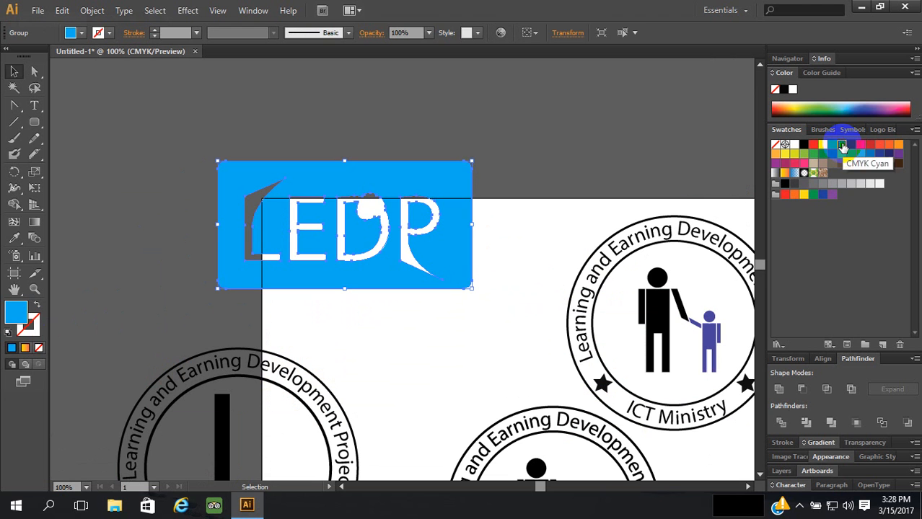
{"action": "left_click", "coordinate": [532, 247]}
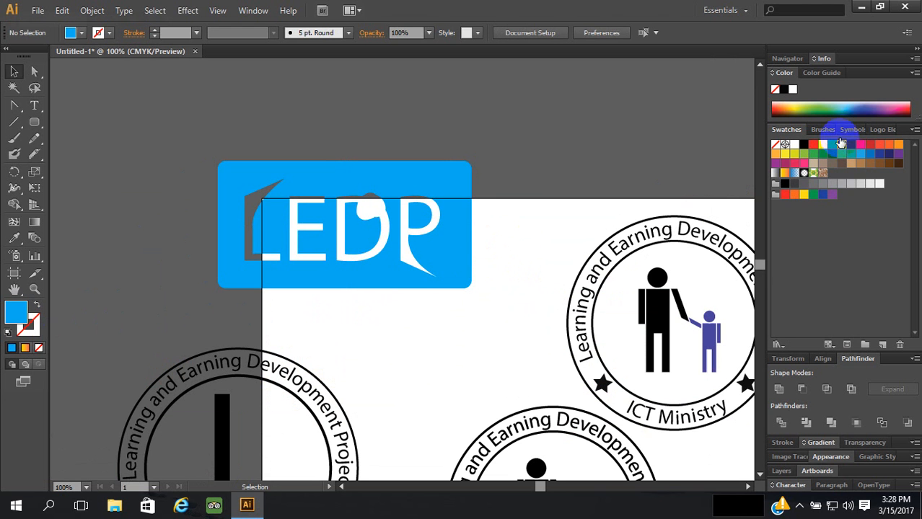
Recolour the cut-out LEDP logo's fill to red and change it to the neighbouring orange-red swatch
{"action": "left_click", "coordinate": [456, 190]}
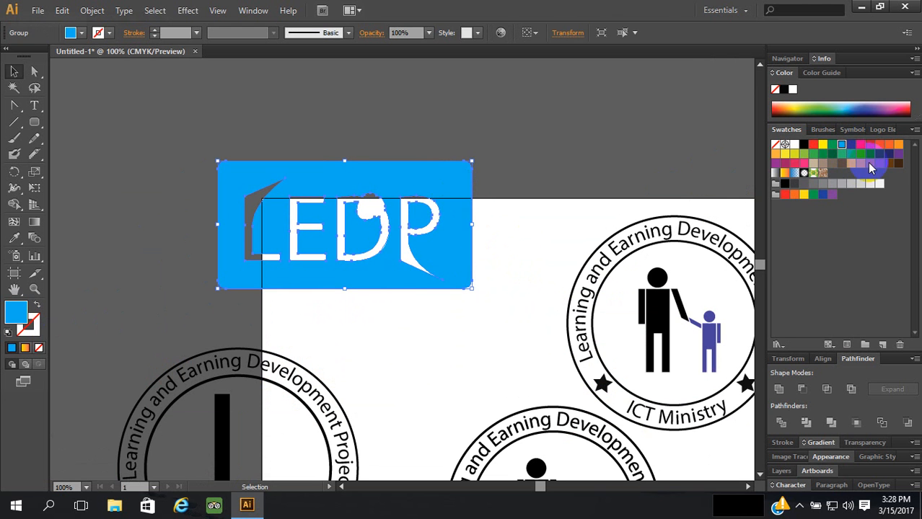
{"action": "left_click", "coordinate": [869, 146]}
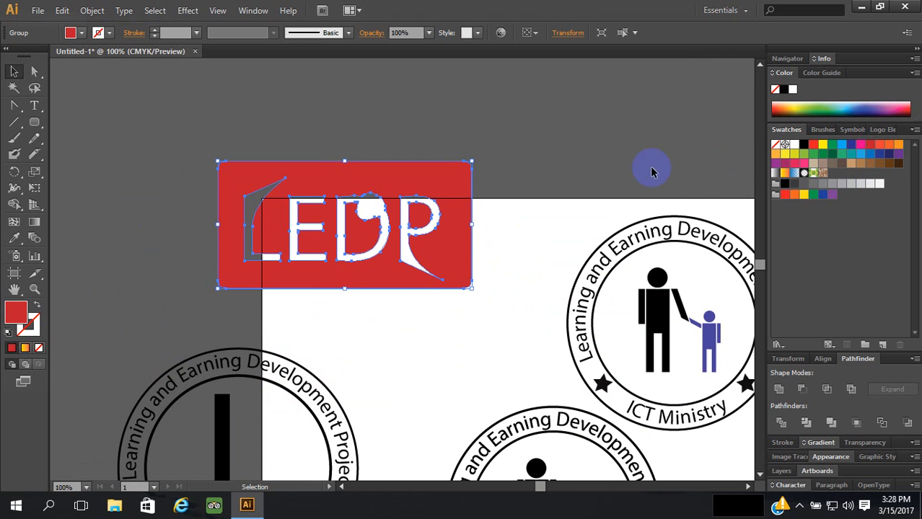
{"action": "left_click", "coordinate": [879, 146]}
{"action": "left_click", "coordinate": [488, 239]}
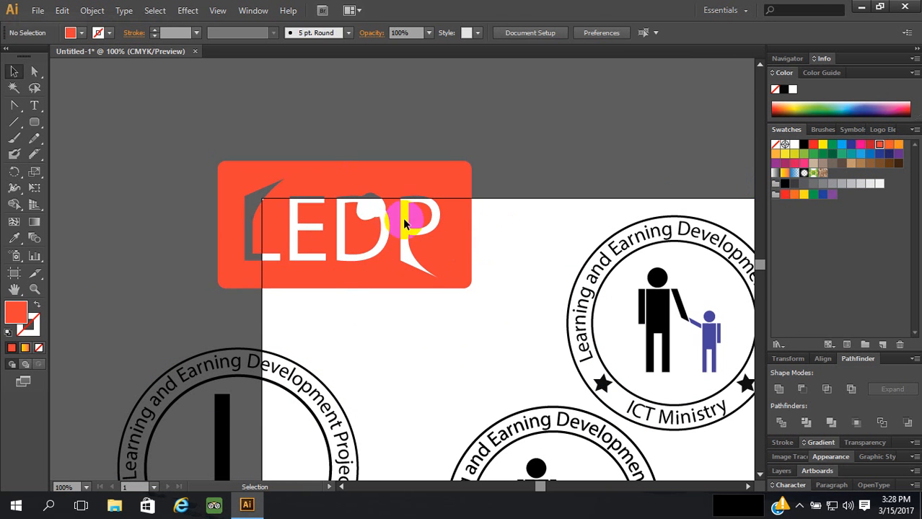
Move the cut-out LEDP logo onto the grey canvas, and place it back on the white artboard beside the circular badge
{"action": "scroll", "coordinate": [491, 225], "scroll_direction": "up", "scroll_amount": 1}
{"action": "left_click", "coordinate": [433, 278]}
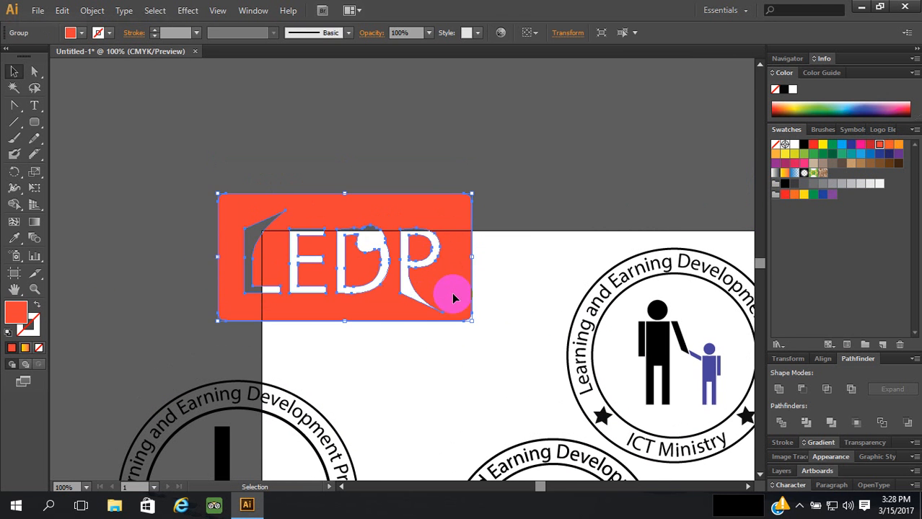
{"action": "left_click_drag", "start_coordinate": [453, 298], "coordinate": [293, 208]}
{"action": "left_click", "coordinate": [437, 193]}
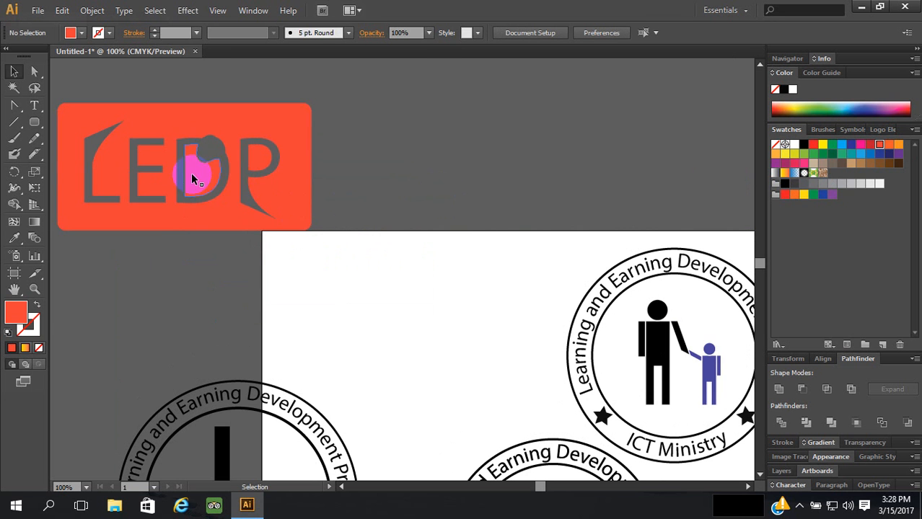
{"action": "left_click_drag", "start_coordinate": [258, 169], "coordinate": [492, 314]}
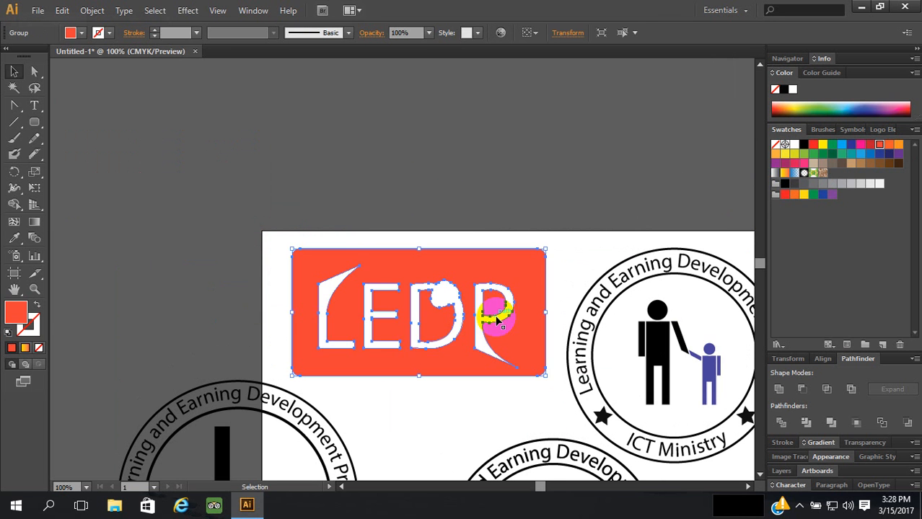
{"action": "left_click", "coordinate": [564, 267]}
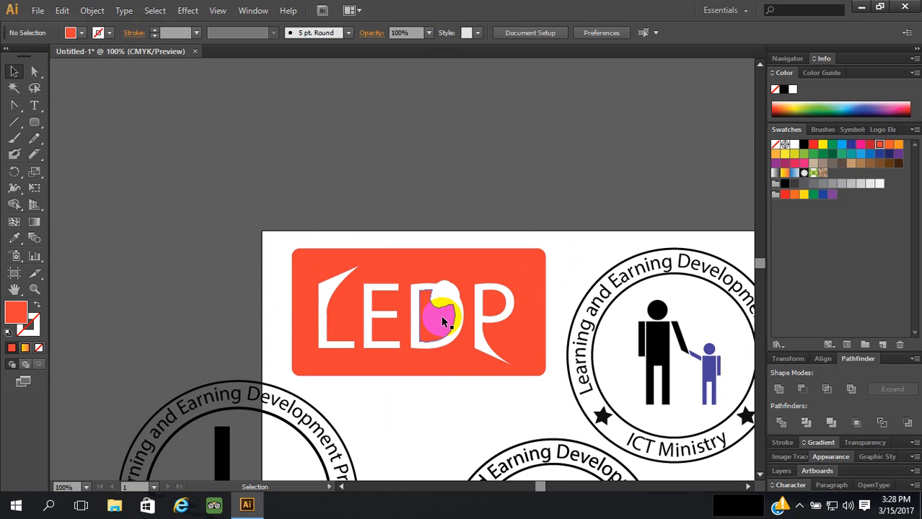
{"action": "left_click", "coordinate": [798, 503]}
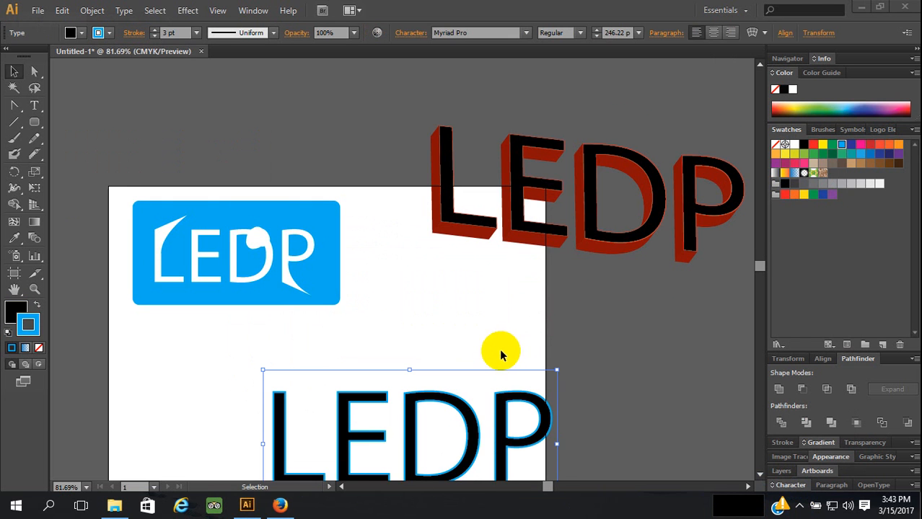
Shift the blue-outlined LEDP text leftward and add a second LEDP text across the artboard's right edge, scaled to about 246 pt
{"action": "scroll", "coordinate": [502, 353], "scroll_direction": "down", "scroll_amount": 2}
{"action": "left_click_drag", "start_coordinate": [468, 350], "coordinate": [212, 344]}
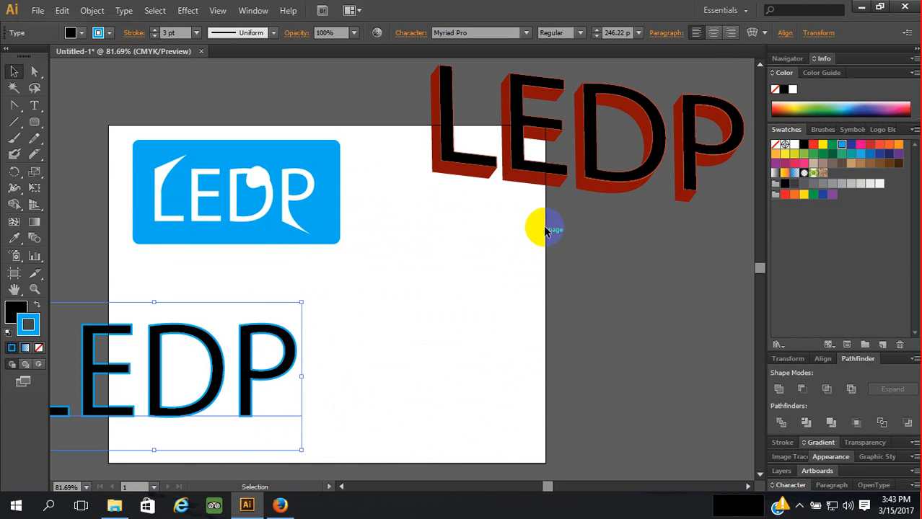
{"action": "left_click", "coordinate": [36, 106]}
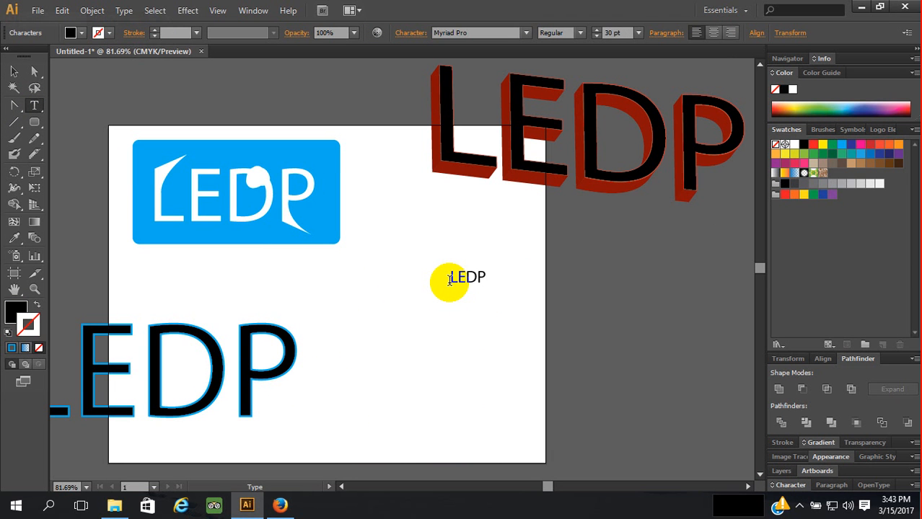
{"action": "left_click", "coordinate": [14, 71]}
{"action": "left_click_drag", "start_coordinate": [487, 288], "coordinate": [704, 396]}
{"action": "left_click_drag", "start_coordinate": [448, 268], "coordinate": [412, 250]}
Give the new LEDP text a red fill and a cyan-blue stroke
{"action": "left_click", "coordinate": [813, 145]}
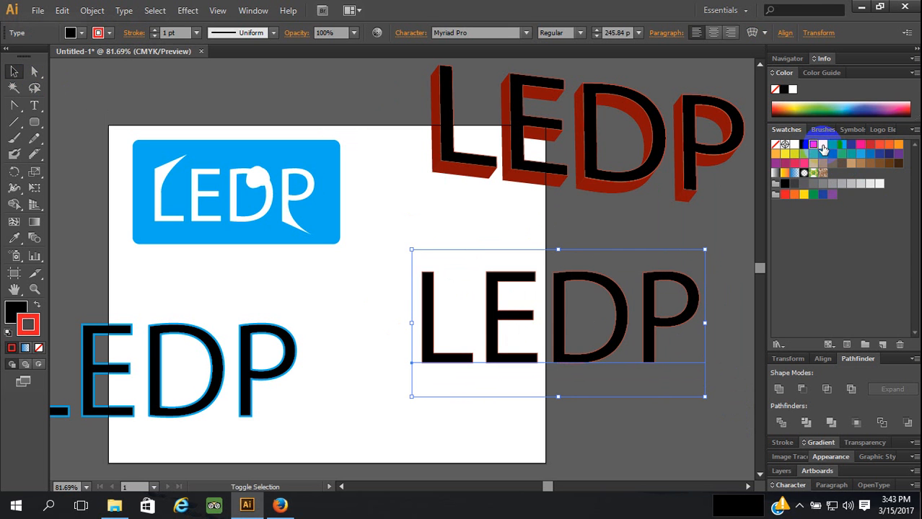
{"action": "left_click", "coordinate": [36, 305]}
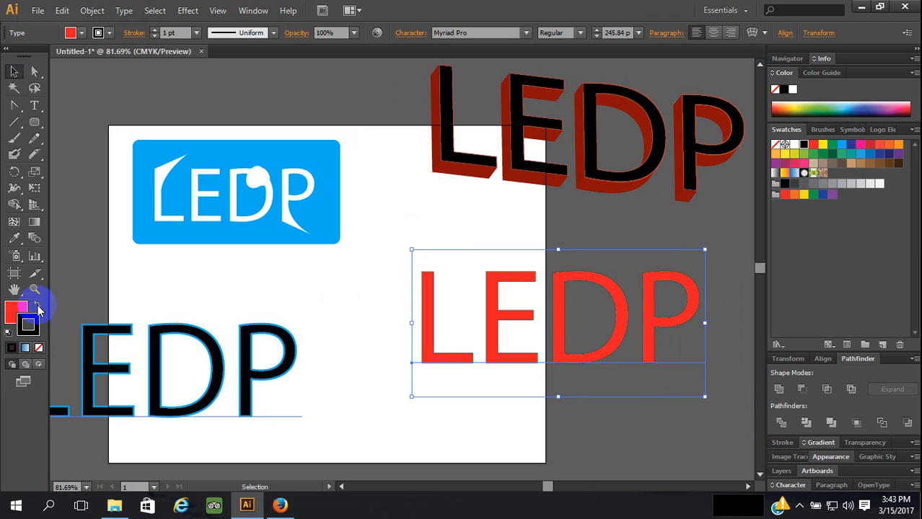
{"action": "left_click", "coordinate": [842, 147]}
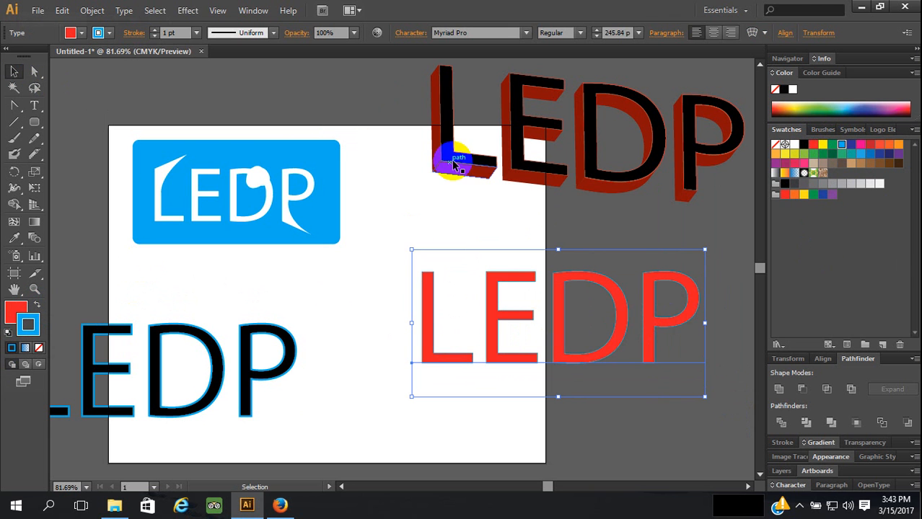
Apply a 3D Extrude & Bevel effect to the red LEDP text with rotations 19°, -6° and -11° and 50 pt depth
{"action": "left_click", "coordinate": [188, 11]}
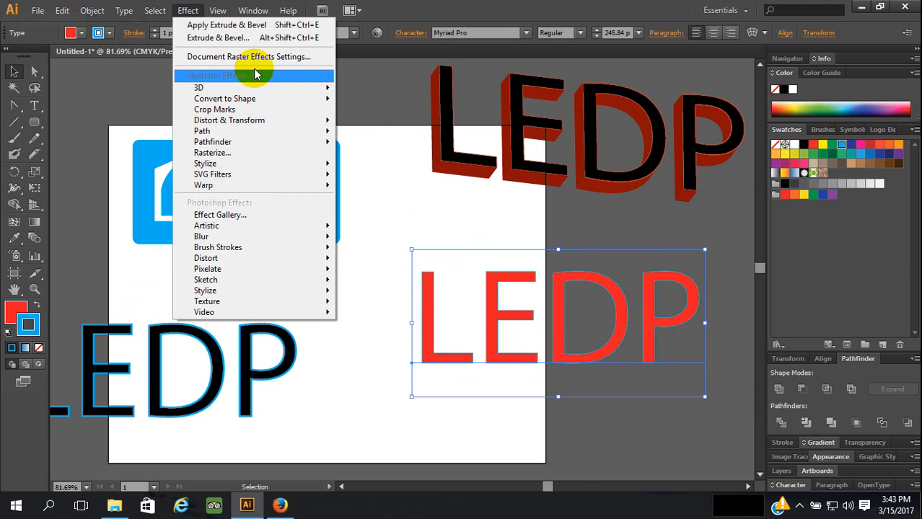
{"action": "mouse_move", "coordinate": [310, 87]}
{"action": "left_click", "coordinate": [380, 90]}
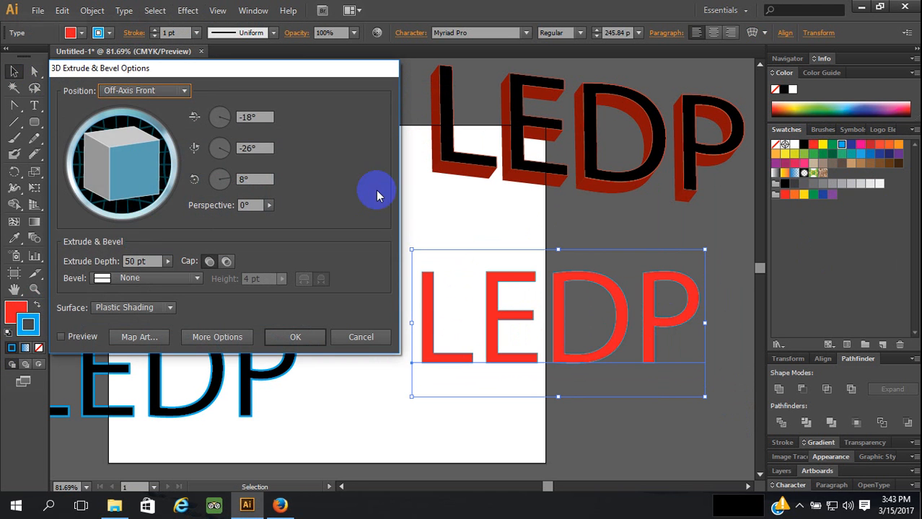
{"action": "mouse_move", "coordinate": [94, 133]}
{"action": "left_mouse_down"}
{"action": "mouse_move", "coordinate": [109, 130]}
{"action": "mouse_move", "coordinate": [109, 141]}
{"action": "left_mouse_up"}
{"action": "left_click", "coordinate": [62, 337]}
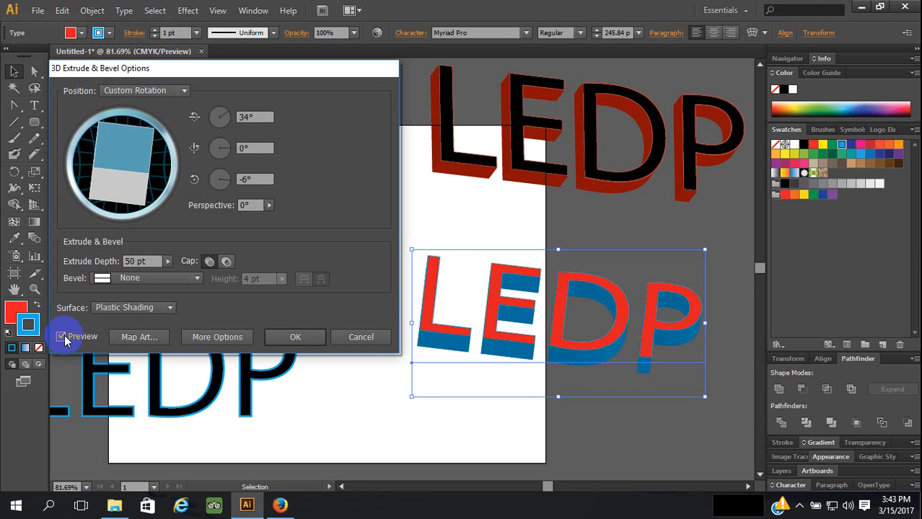
{"action": "left_click_drag", "start_coordinate": [135, 157], "coordinate": [135, 161]}
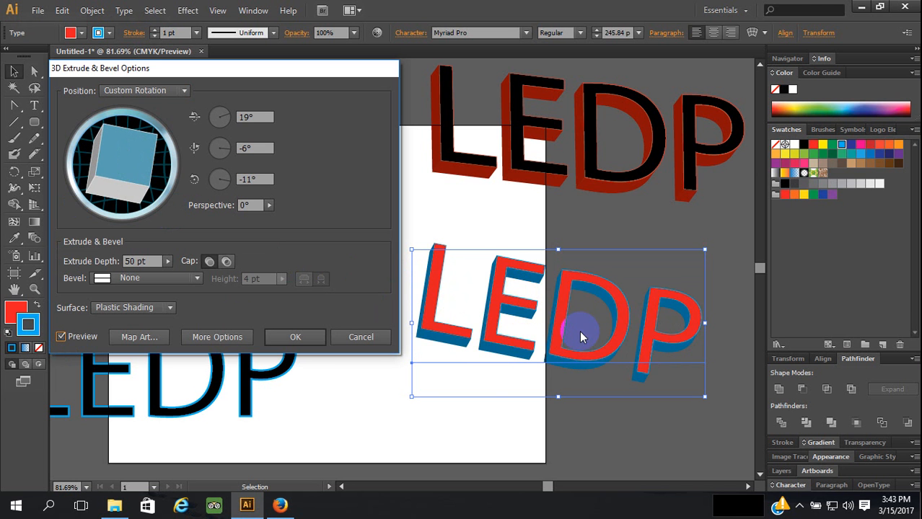
{"action": "left_click", "coordinate": [297, 344]}
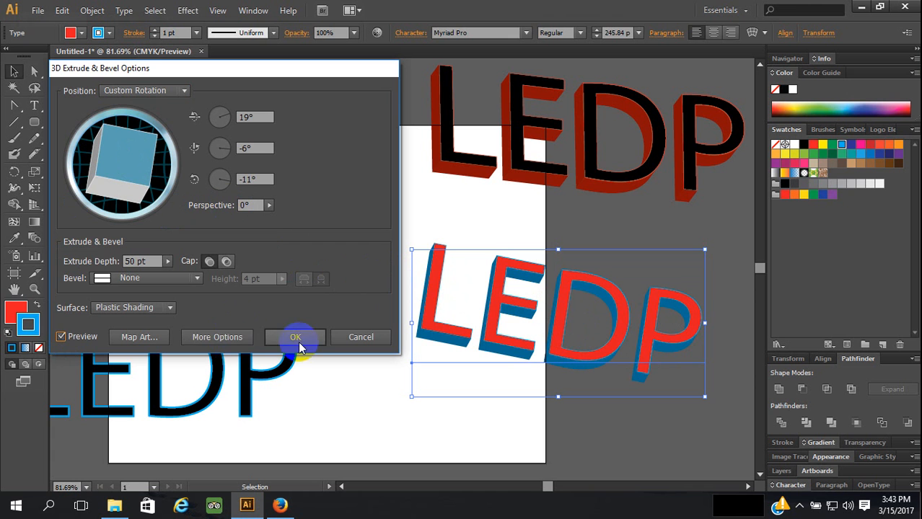
{"action": "left_click", "coordinate": [300, 338]}
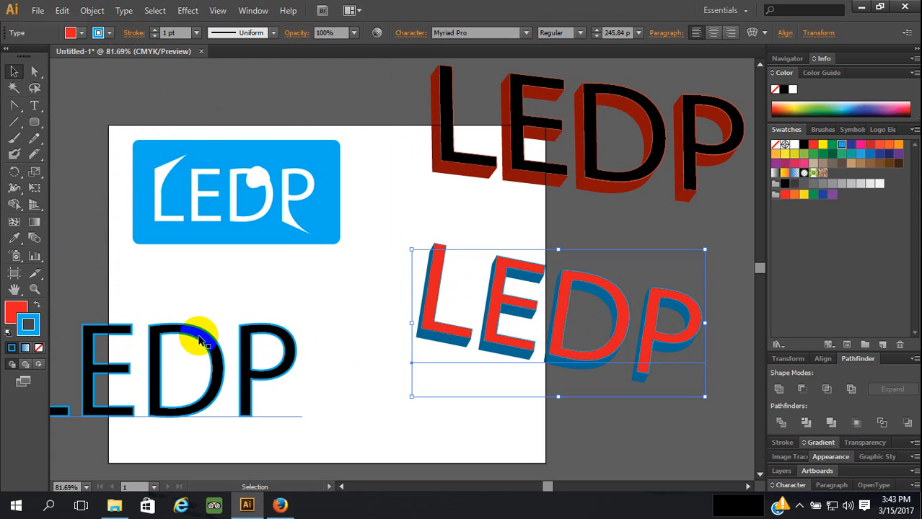
Try different stroke swatches for the sides of the extruded LEDP text and settle on purple
{"action": "left_click", "coordinate": [851, 147]}
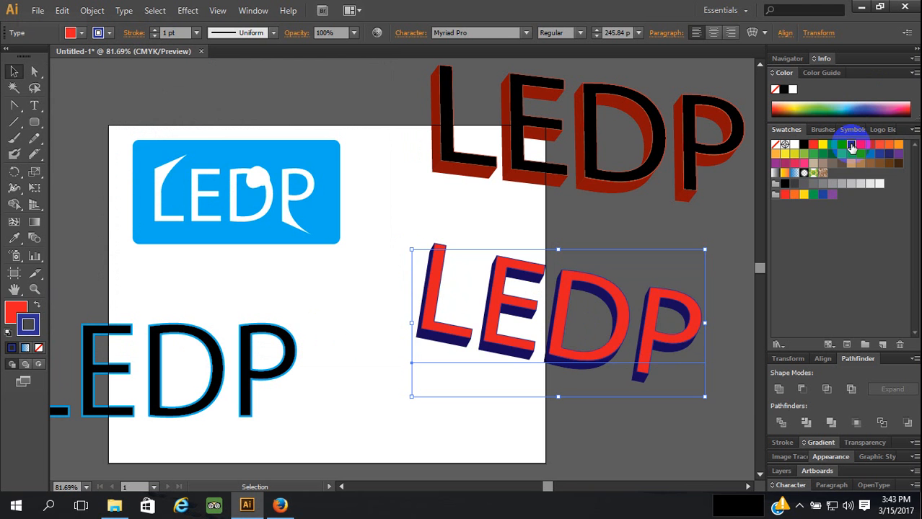
{"action": "left_click", "coordinate": [859, 146]}
{"action": "left_click", "coordinate": [874, 146]}
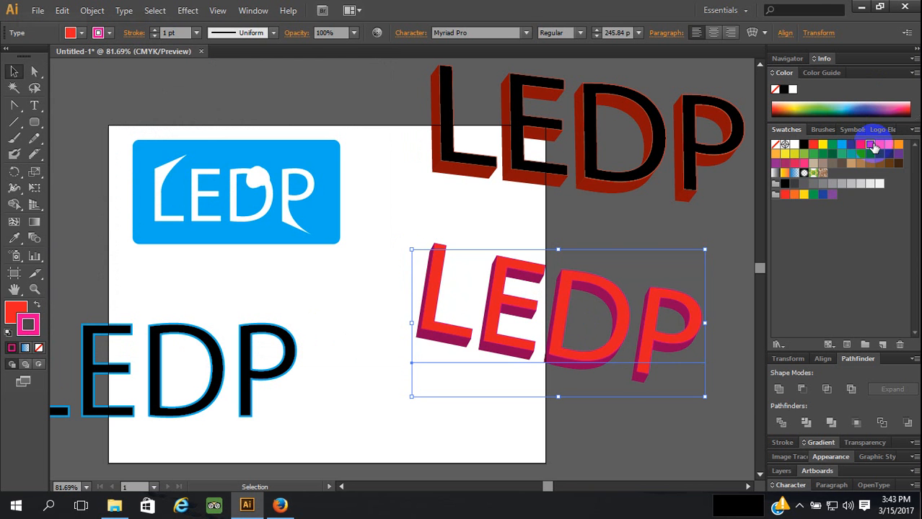
{"action": "left_click", "coordinate": [880, 146]}
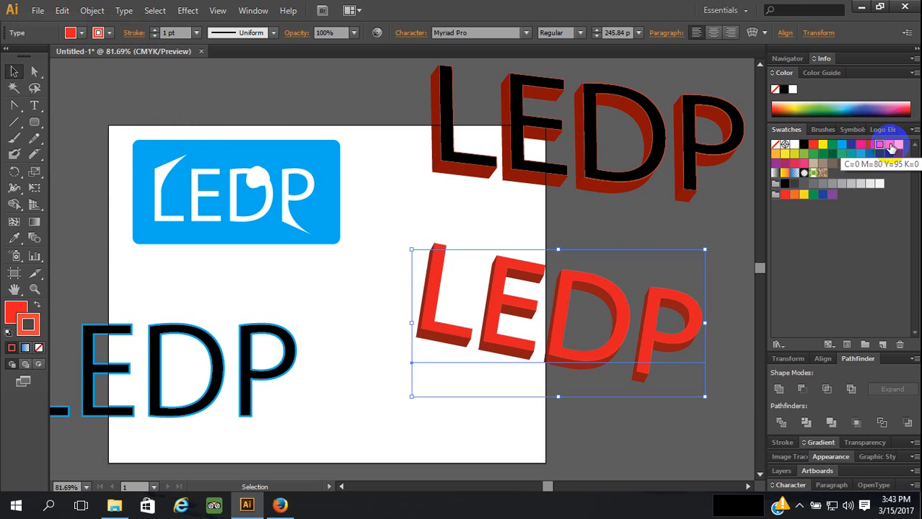
{"action": "left_click", "coordinate": [889, 146]}
{"action": "left_click", "coordinate": [899, 146]}
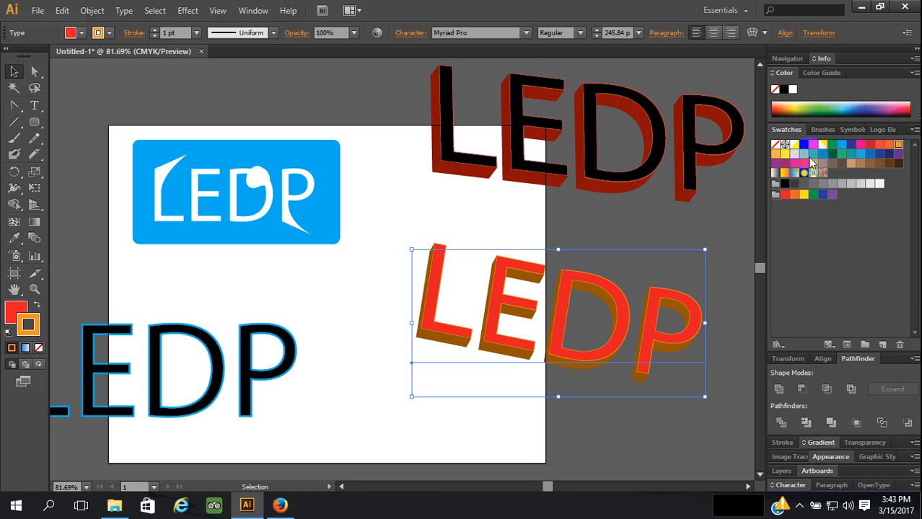
{"action": "left_click", "coordinate": [785, 159]}
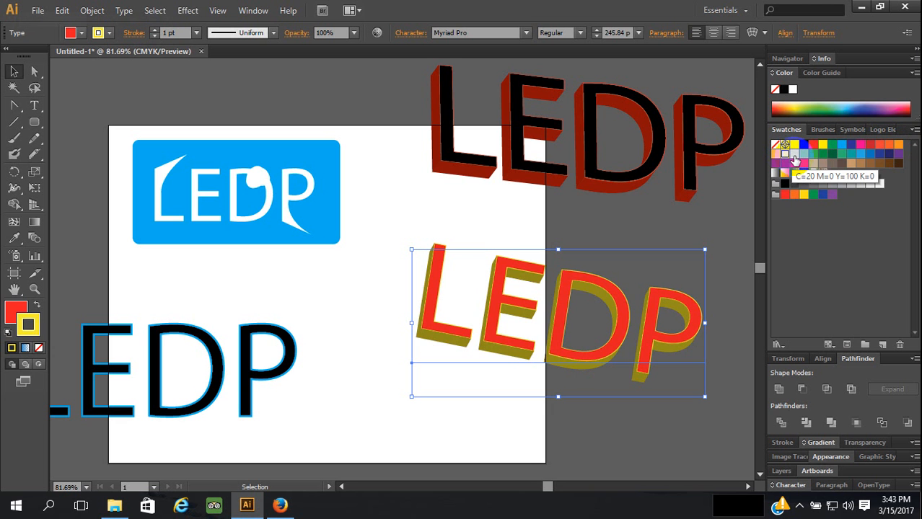
{"action": "left_click", "coordinate": [776, 158]}
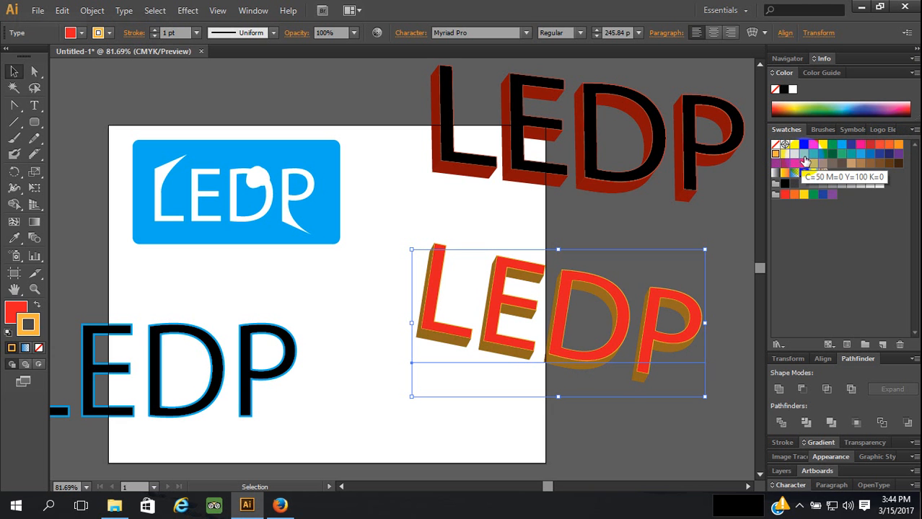
{"action": "left_click", "coordinate": [802, 157]}
{"action": "left_click", "coordinate": [813, 155]}
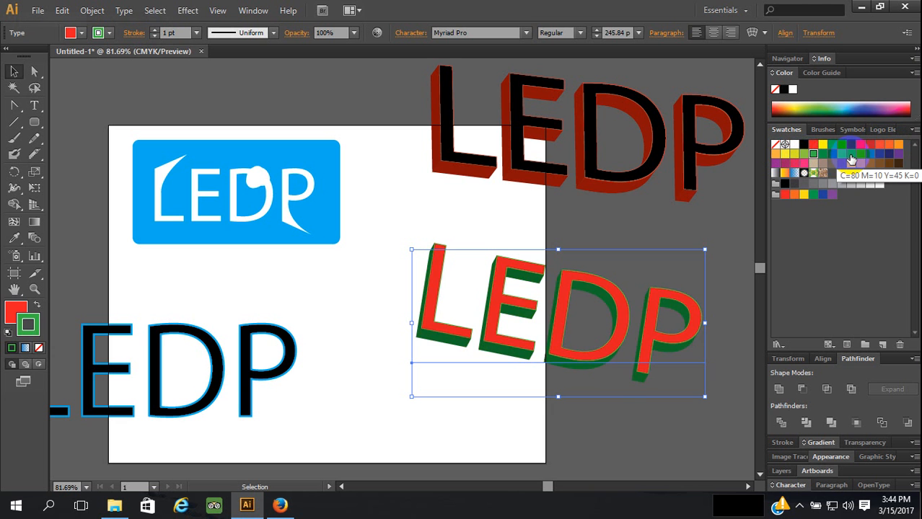
{"action": "left_click", "coordinate": [861, 158]}
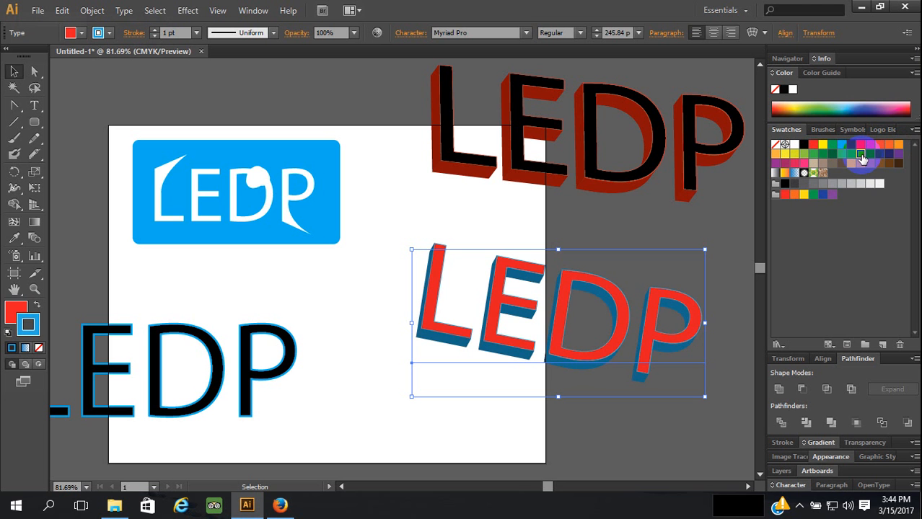
{"action": "left_click", "coordinate": [898, 156]}
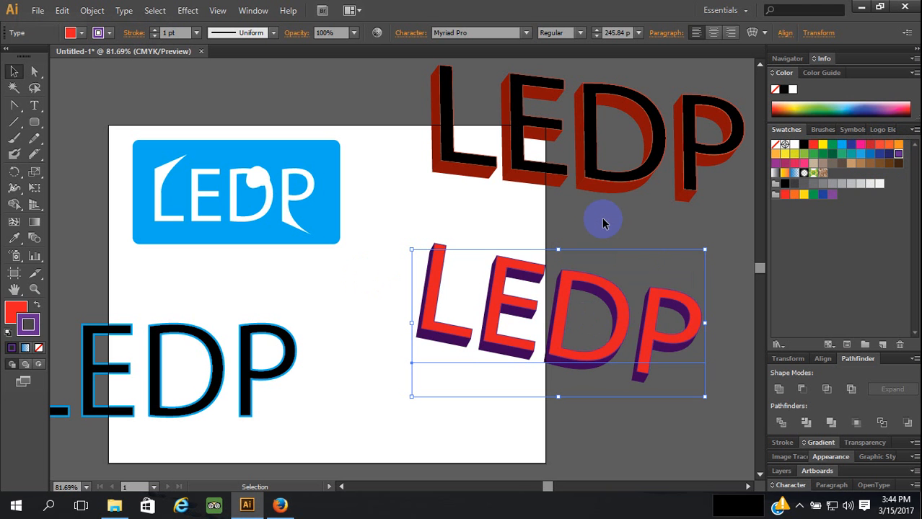
Expand the appearance of the red and purple 3D LEDP text and deselect it
{"action": "left_click", "coordinate": [93, 10]}
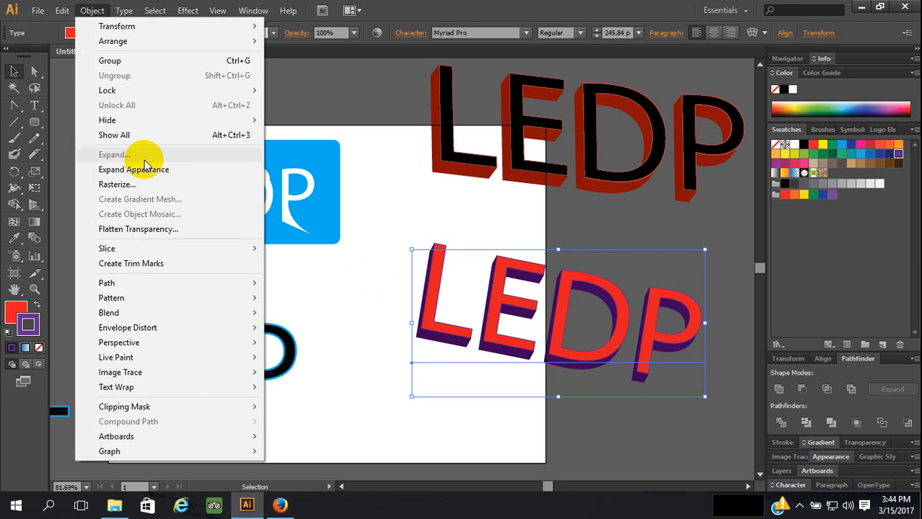
{"action": "left_click", "coordinate": [150, 171]}
{"action": "left_click", "coordinate": [649, 268]}
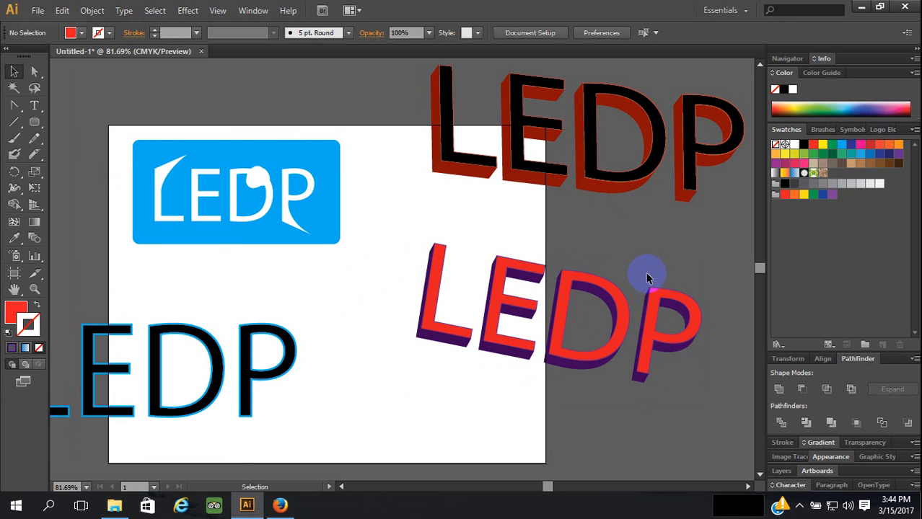
{"action": "left_click", "coordinate": [616, 299]}
{"action": "scroll", "coordinate": [627, 233], "scroll_direction": "down", "scroll_amount": 1}
{"action": "left_click", "coordinate": [603, 372]}
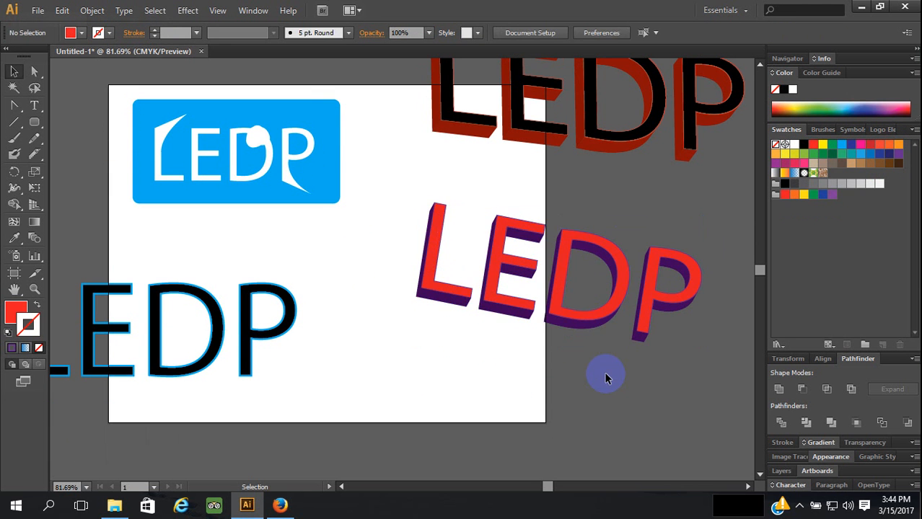
Zoom in on the expanded letters L and E and select the group to examine its front and side faces
{"action": "left_click", "coordinate": [34, 289]}
{"action": "left_click_drag", "start_coordinate": [413, 222], "coordinate": [536, 330]}
{"action": "scroll", "coordinate": [488, 304], "scroll_direction": "up", "scroll_amount": 4}
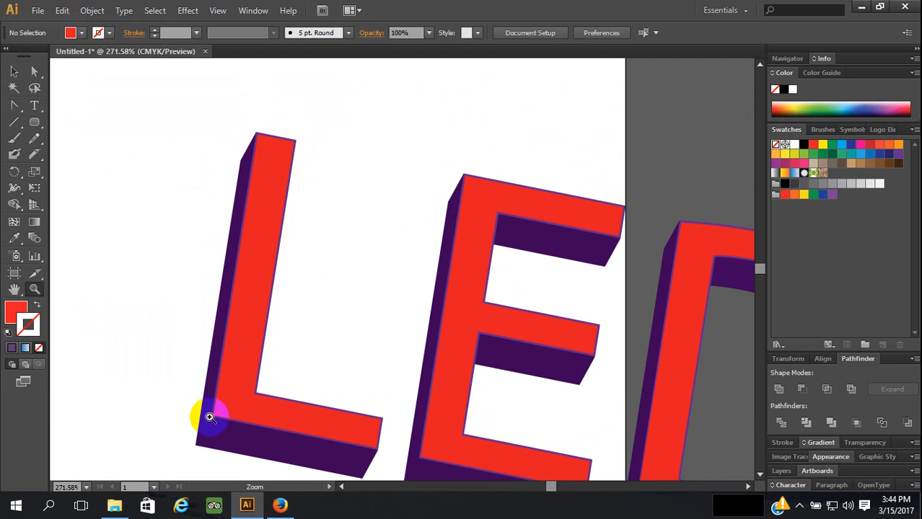
{"action": "left_click", "coordinate": [14, 71]}
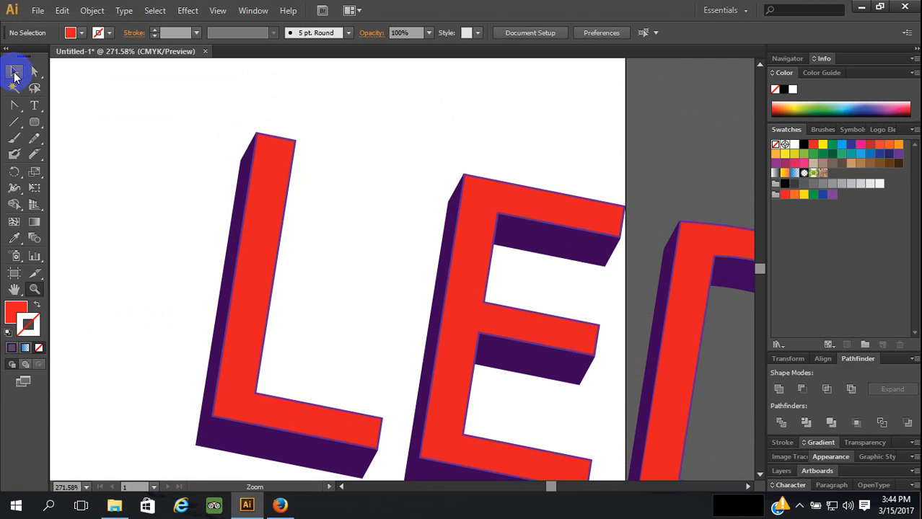
{"action": "left_click", "coordinate": [234, 226]}
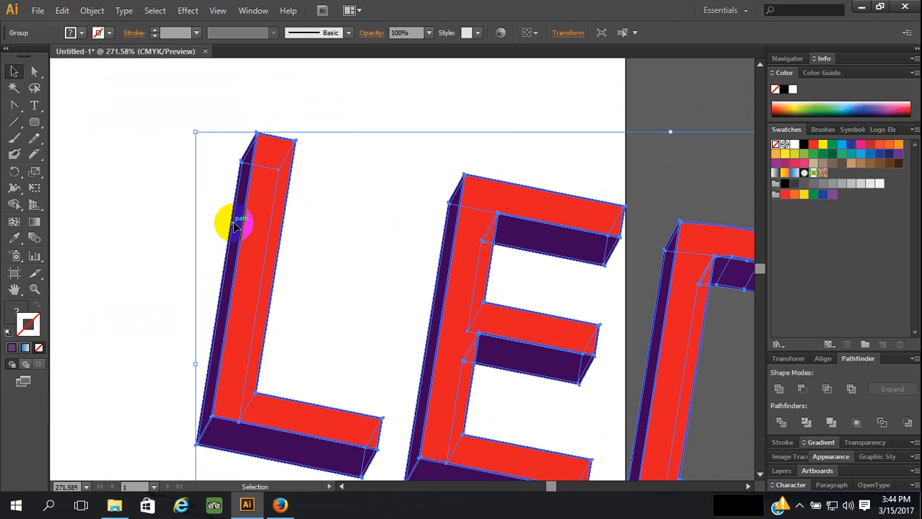
{"action": "left_click", "coordinate": [370, 197]}
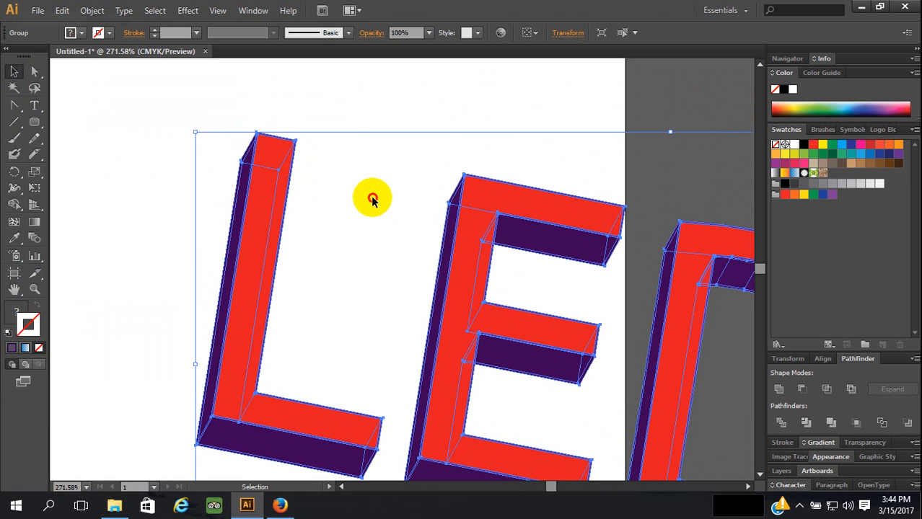
Select and deselect the expanded LEDP group to examine the outlines of its front and side faces
{"action": "left_click", "coordinate": [247, 186]}
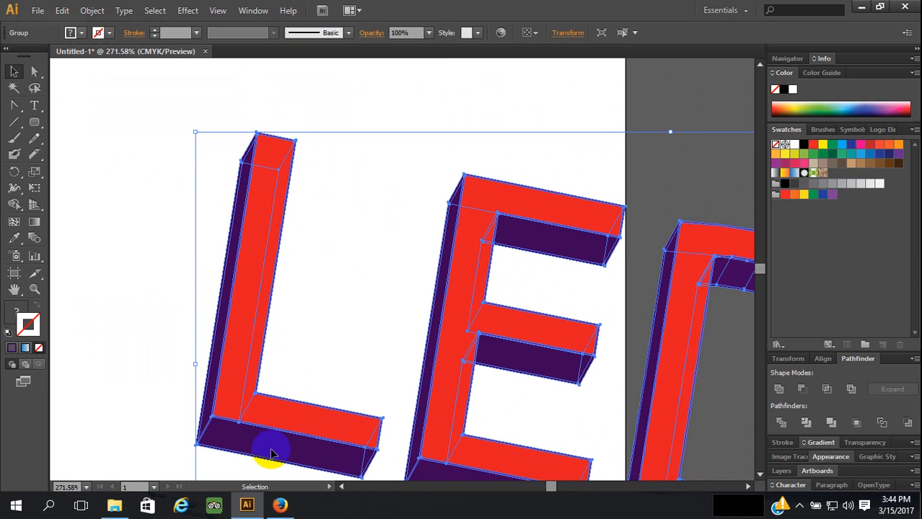
{"action": "left_click", "coordinate": [347, 258]}
{"action": "left_click", "coordinate": [287, 238]}
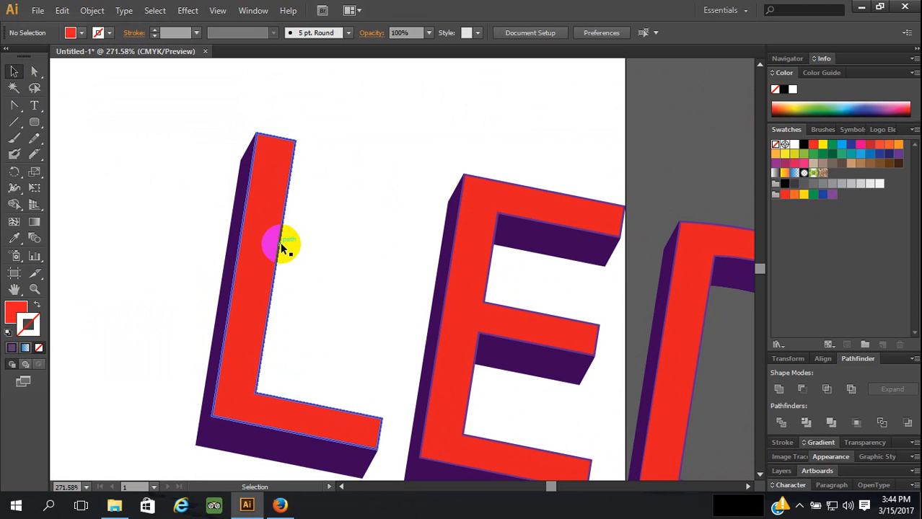
{"action": "left_click", "coordinate": [308, 236]}
{"action": "left_click", "coordinate": [480, 235]}
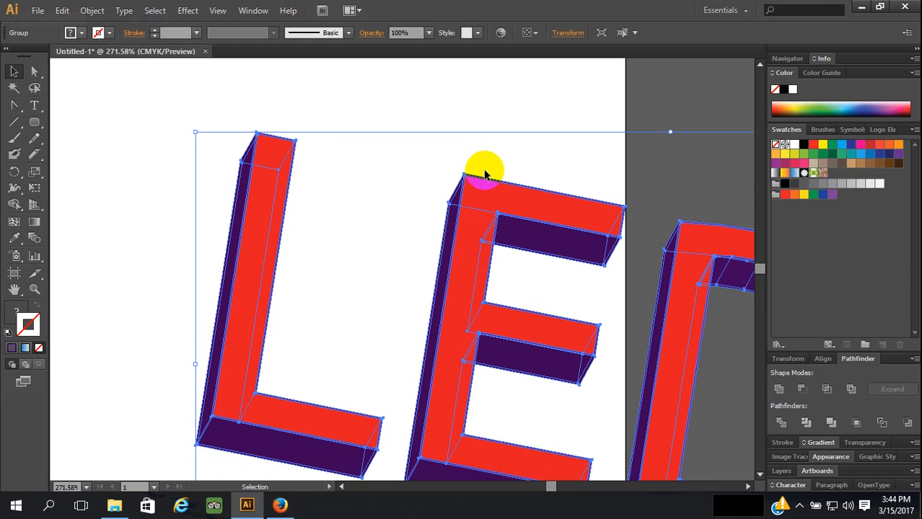
{"action": "scroll", "coordinate": [480, 175], "scroll_direction": "down", "scroll_amount": 2}
{"action": "left_click", "coordinate": [387, 243]}
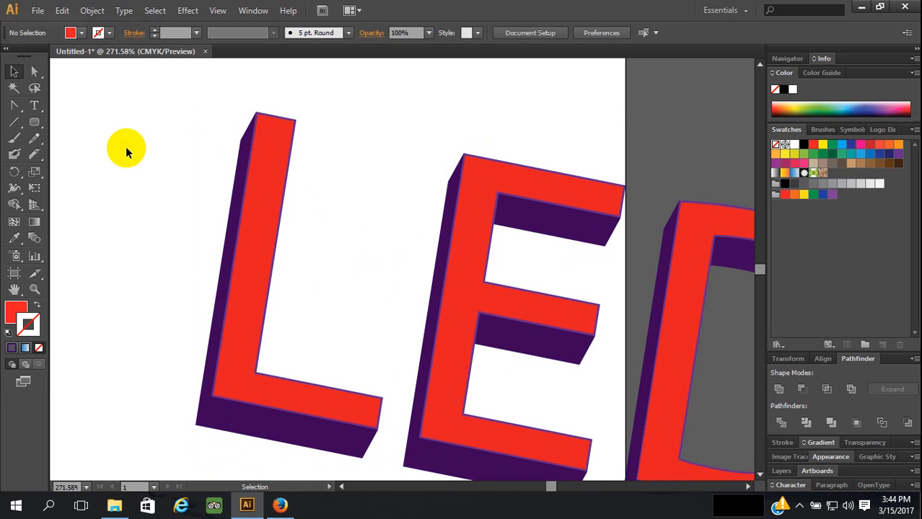
Select only the bottom side face of the extruded letter L and fill it with pink
{"action": "left_click", "coordinate": [34, 71]}
{"action": "scroll", "coordinate": [366, 185], "scroll_direction": "down", "scroll_amount": 3}
{"action": "left_click", "coordinate": [278, 390]}
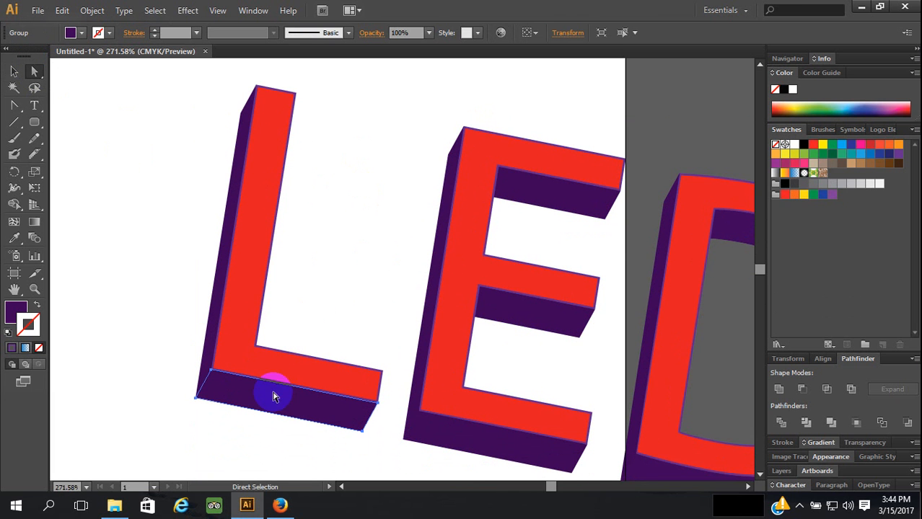
{"action": "left_click", "coordinate": [861, 147]}
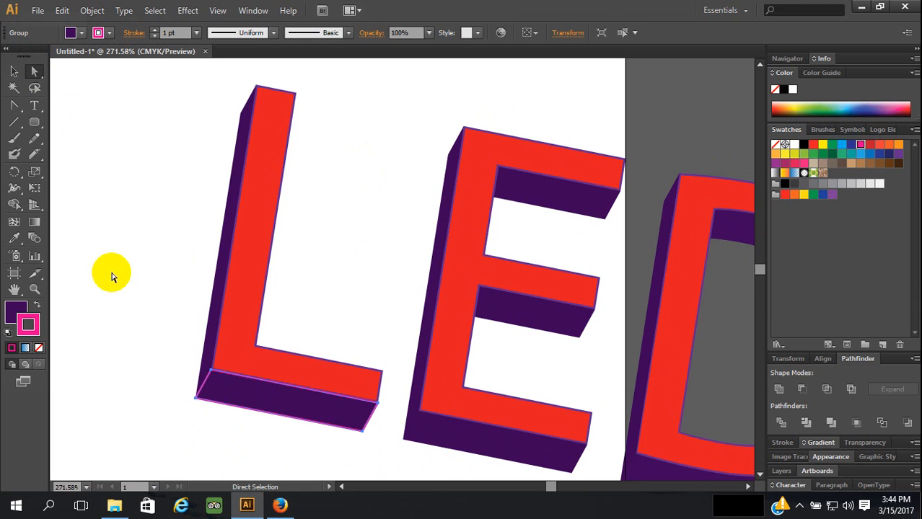
{"action": "left_click", "coordinate": [36, 306]}
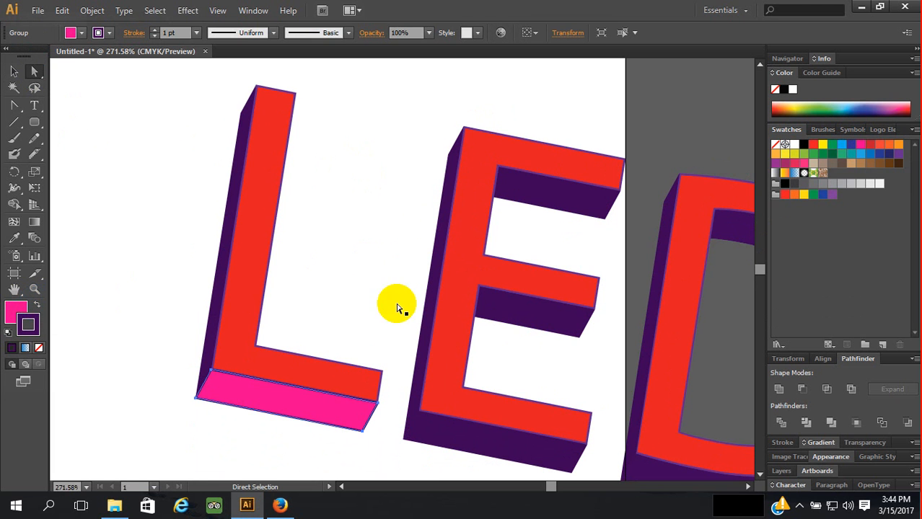
Try an orange-red stroke on the L's pink bottom face, then set its stroke to none and deselect it
{"action": "left_click", "coordinate": [879, 145]}
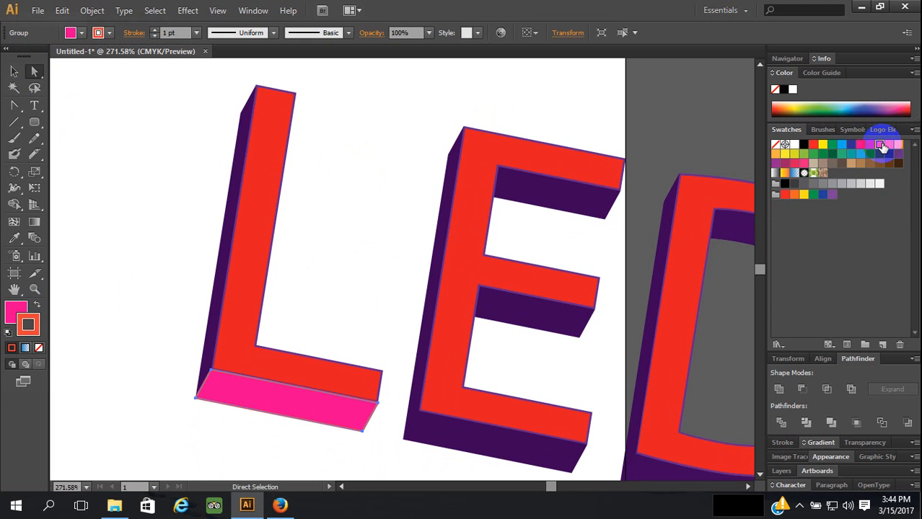
{"action": "left_click", "coordinate": [381, 261]}
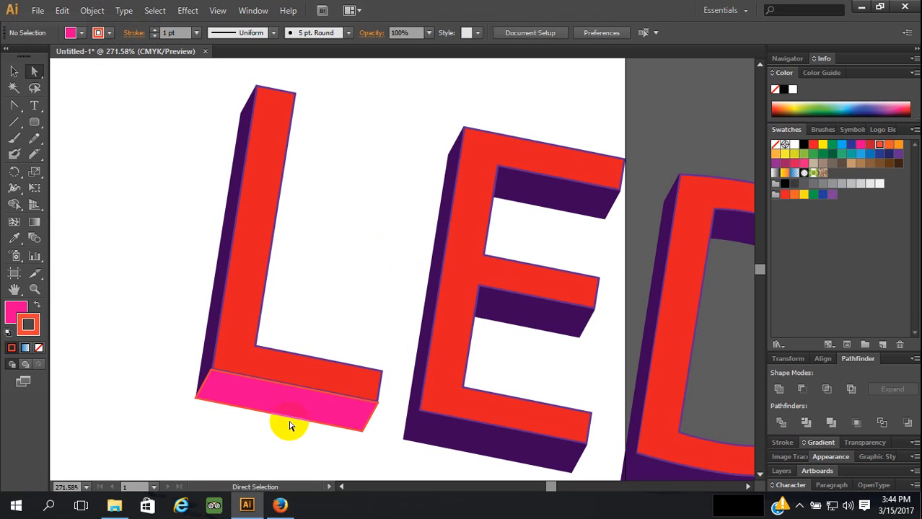
{"action": "left_click", "coordinate": [39, 347]}
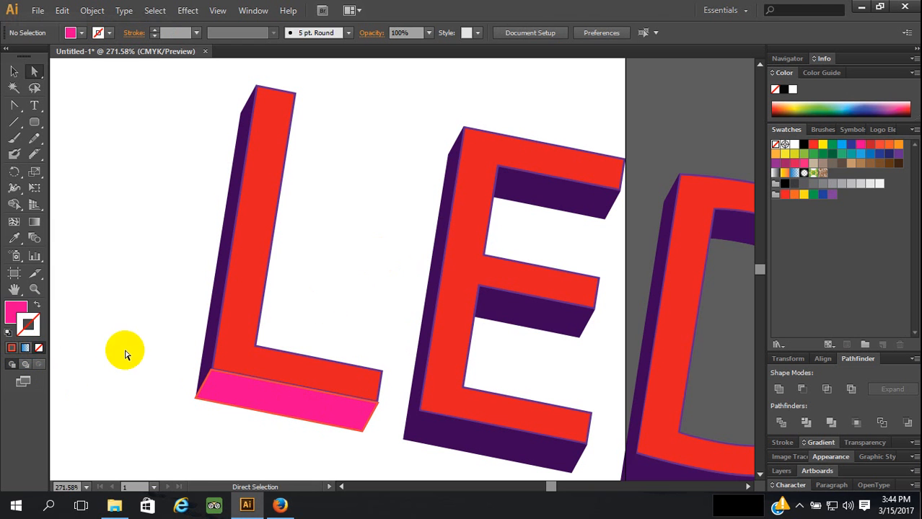
{"action": "left_click", "coordinate": [226, 406]}
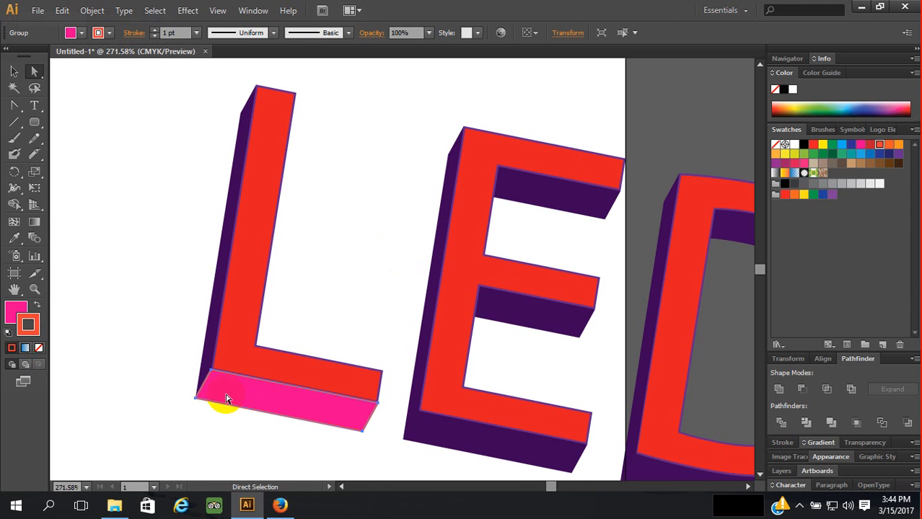
{"action": "left_click", "coordinate": [39, 348]}
{"action": "left_click", "coordinate": [154, 231]}
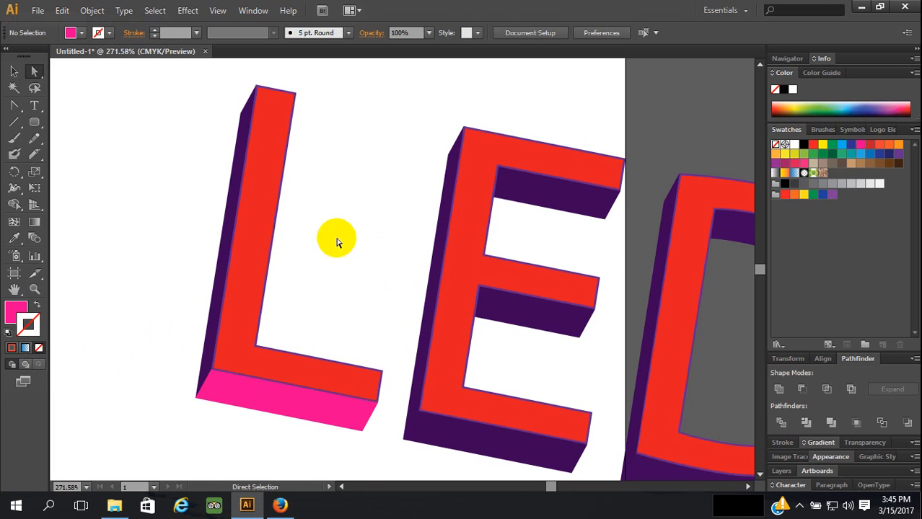
Recolour the bottom side face of the letter E by sampling the L's pink face with the Eyedropper
{"action": "scroll", "coordinate": [376, 236], "scroll_direction": "down", "scroll_amount": 1}
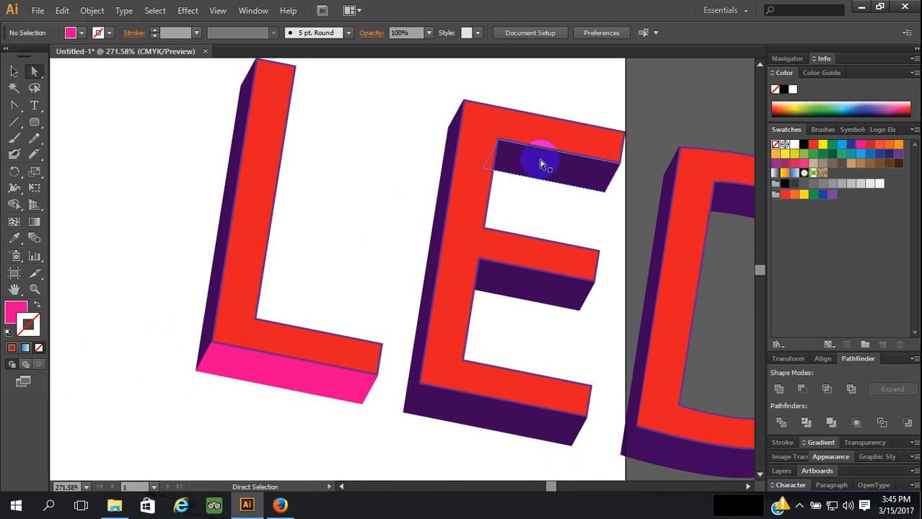
{"action": "scroll", "coordinate": [490, 401], "scroll_direction": "down", "scroll_amount": 1}
{"action": "left_click_drag", "start_coordinate": [547, 486], "coordinate": [549, 486]}
{"action": "left_click", "coordinate": [454, 399]}
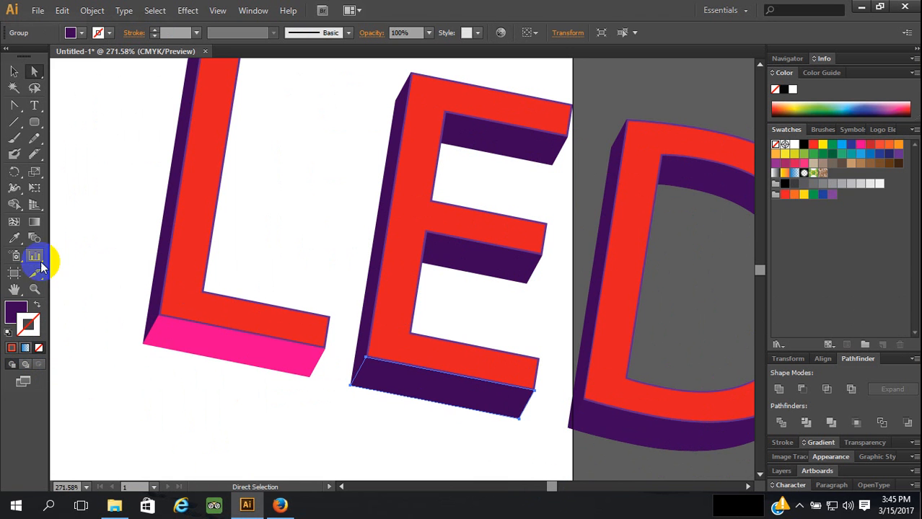
{"action": "left_click", "coordinate": [15, 239]}
{"action": "left_click", "coordinate": [200, 335]}
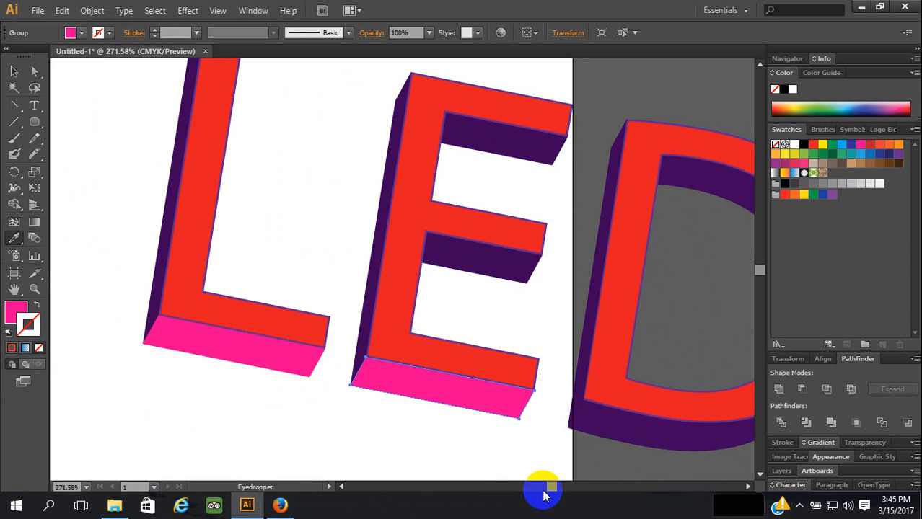
Recolour the curved bottom side face of the letter D by sampling the E's pink face with the Eyedropper
{"action": "left_click_drag", "start_coordinate": [556, 490], "coordinate": [560, 496]}
{"action": "left_click", "coordinate": [219, 439], "text": "ctrl"}
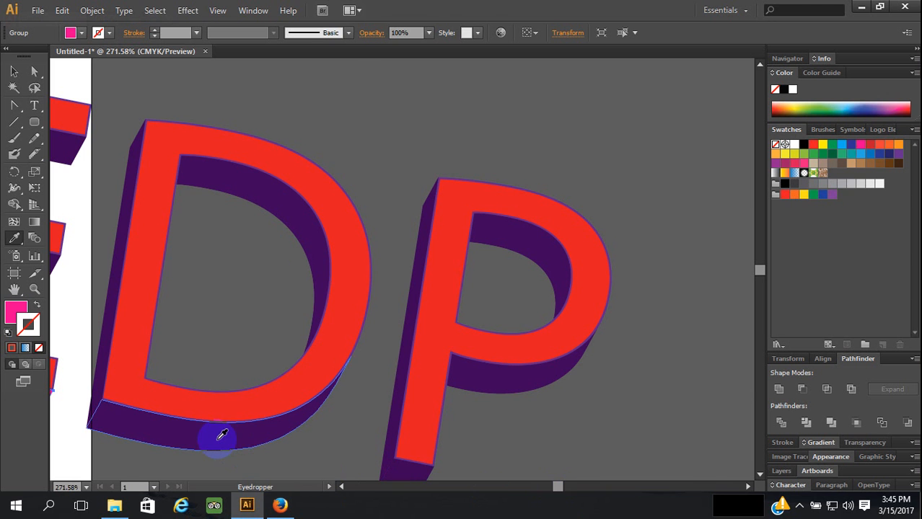
{"action": "left_click_drag", "start_coordinate": [555, 488], "coordinate": [550, 486]}
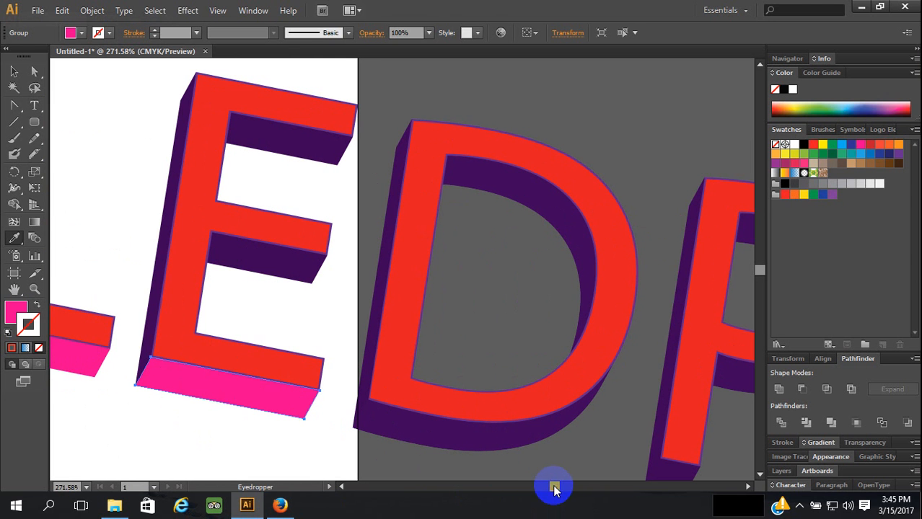
{"action": "left_click", "coordinate": [14, 71]}
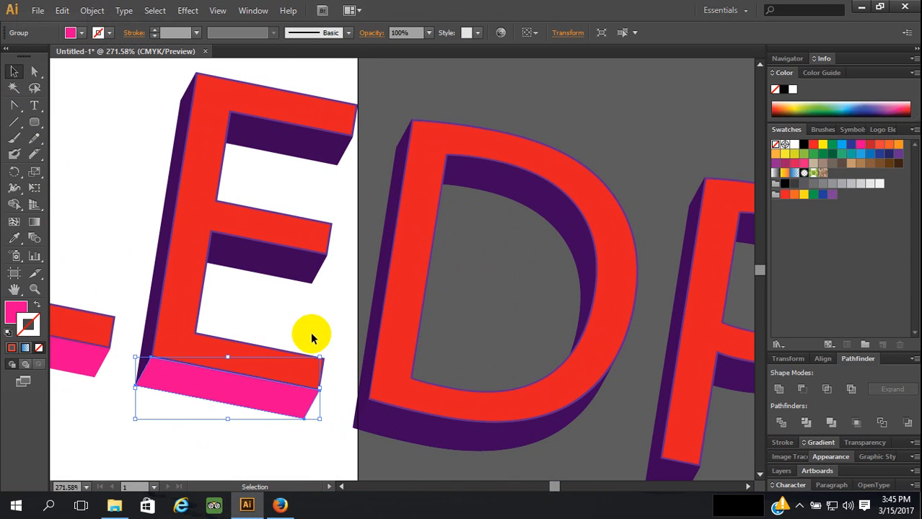
{"action": "left_click", "coordinate": [34, 70]}
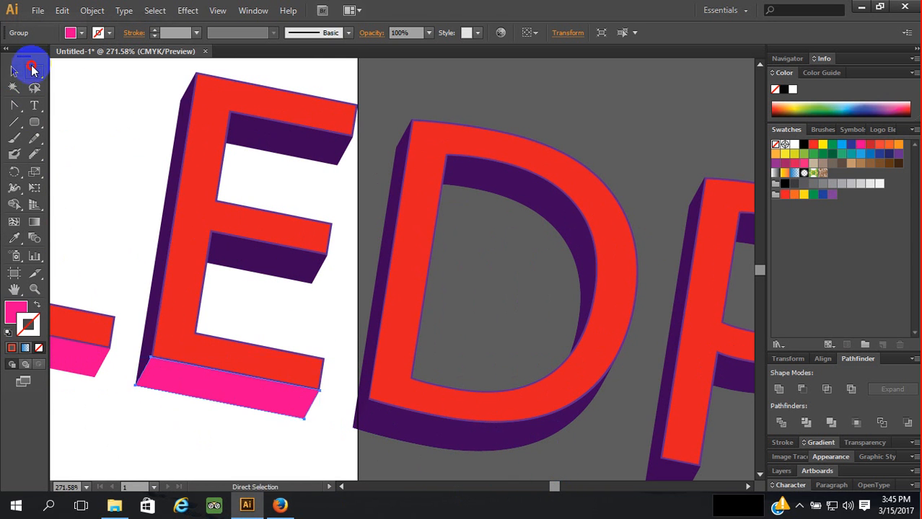
{"action": "left_click", "coordinate": [405, 435]}
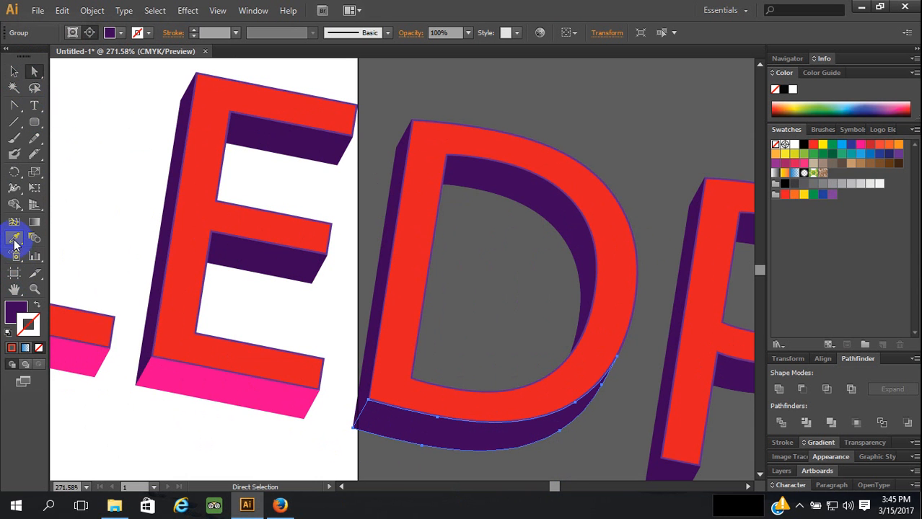
{"action": "left_click", "coordinate": [14, 240]}
{"action": "left_click", "coordinate": [220, 378]}
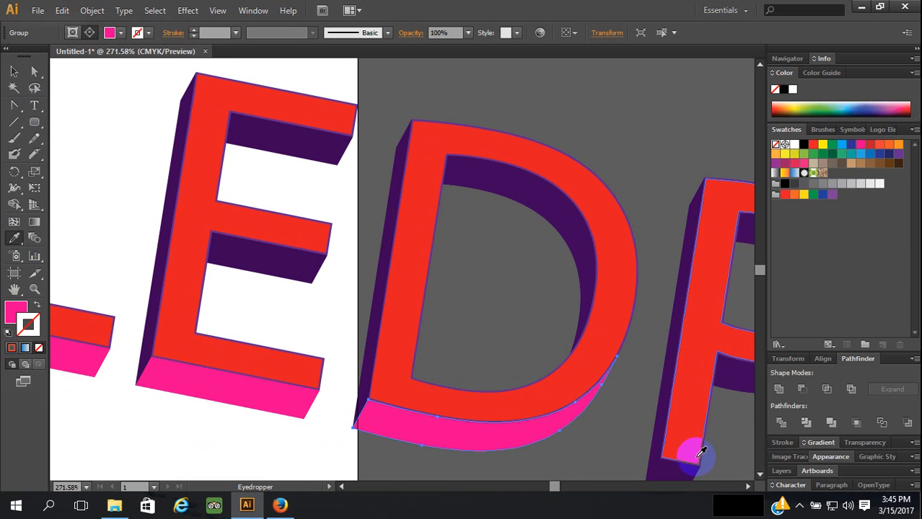
Recolour the bottom side face of the letter P's stem by sampling the D's pink face with the Eyedropper
{"action": "left_click_drag", "start_coordinate": [555, 487], "coordinate": [559, 487]}
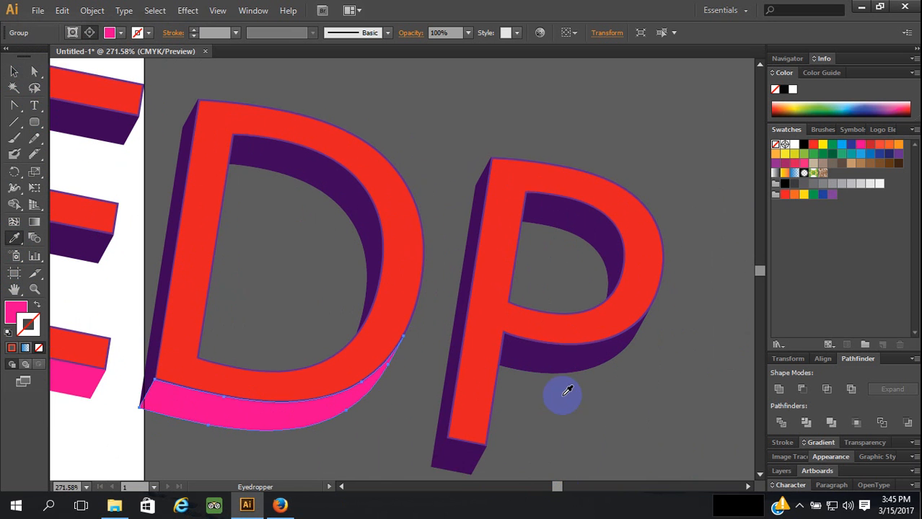
{"action": "scroll", "coordinate": [549, 386], "scroll_direction": "down", "scroll_amount": 1}
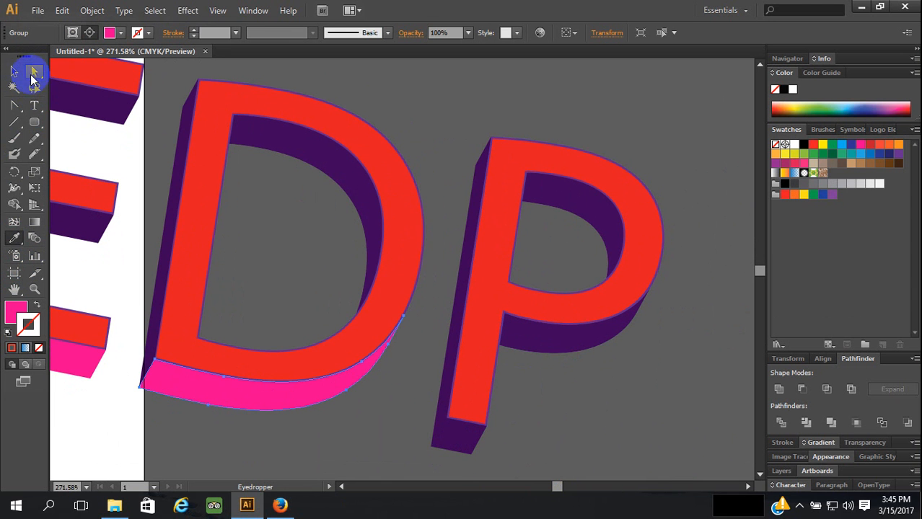
{"action": "left_click", "coordinate": [34, 74]}
{"action": "left_click", "coordinate": [457, 437]}
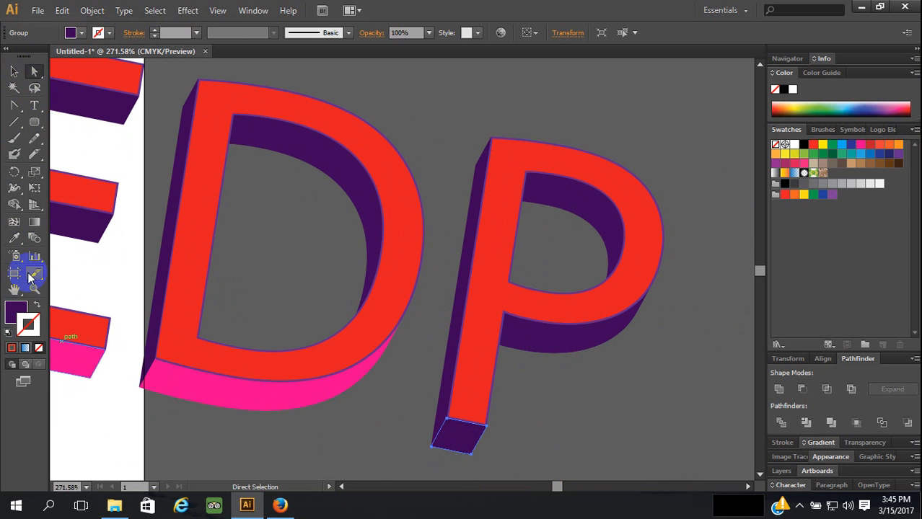
{"action": "left_click", "coordinate": [15, 240]}
{"action": "left_click", "coordinate": [261, 382]}
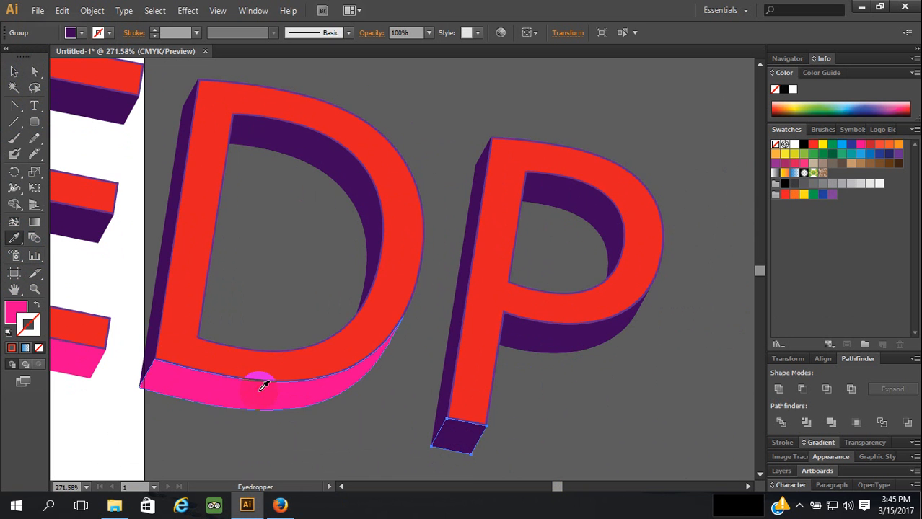
View the artwork at 100% and select the whole 3D LEDP group to examine the recoloured lettering
{"action": "scroll", "coordinate": [349, 399], "scroll_direction": "up", "scroll_amount": 2}
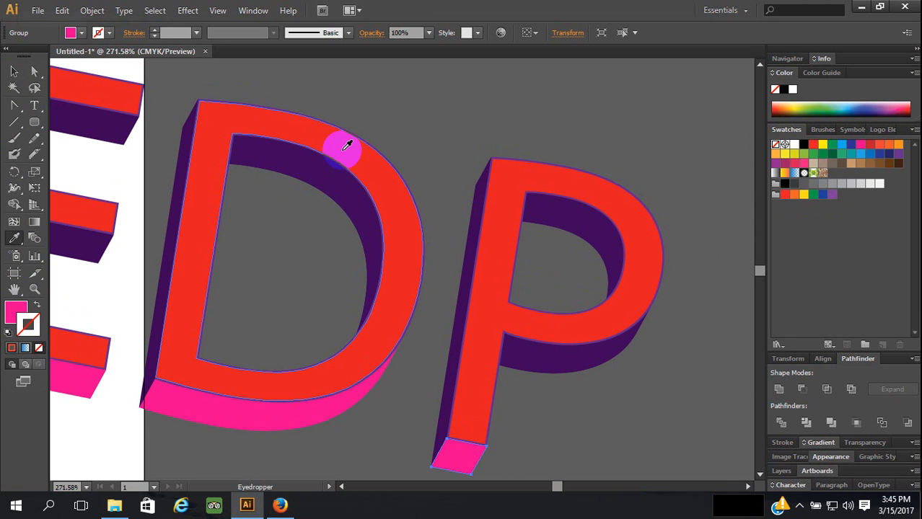
{"action": "key", "text": "ctrl+1"}
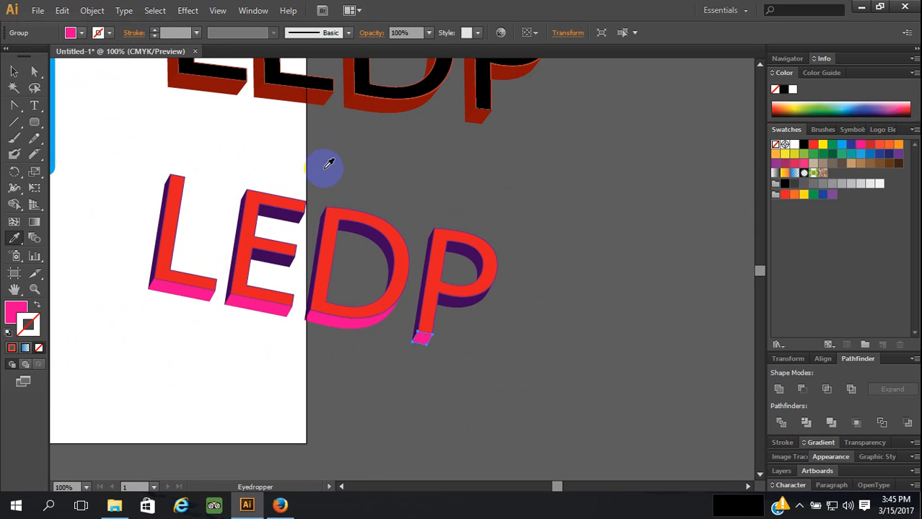
{"action": "left_click", "coordinate": [13, 70]}
{"action": "left_click", "coordinate": [264, 251]}
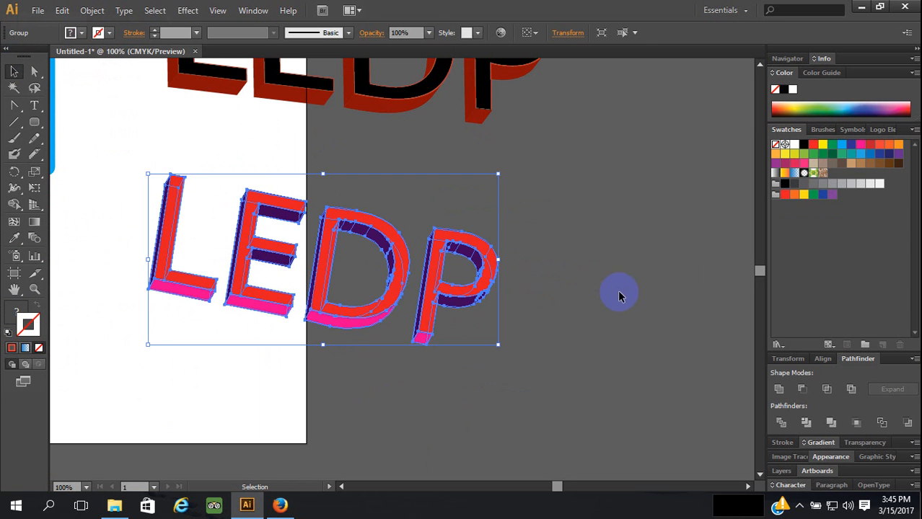
{"action": "left_click", "coordinate": [656, 305]}
{"action": "left_click", "coordinate": [468, 281]}
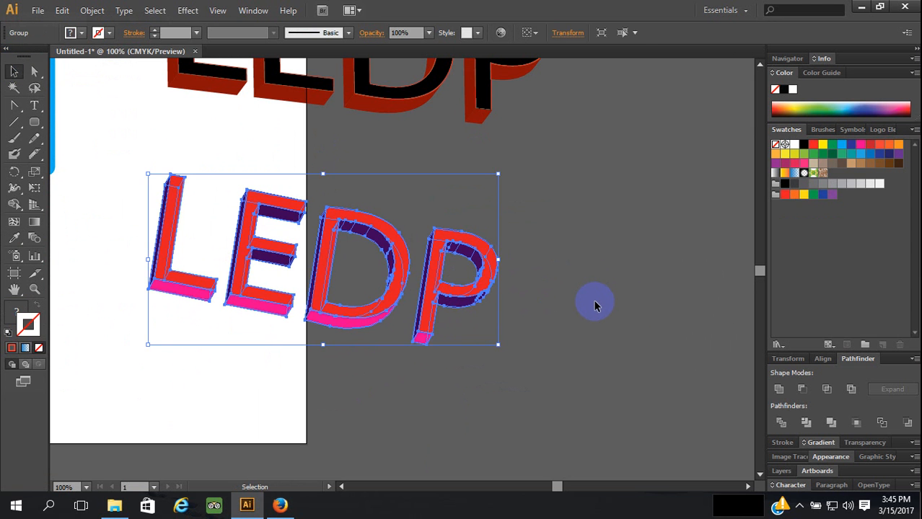
{"action": "left_click", "coordinate": [595, 306]}
{"action": "left_click", "coordinate": [483, 289]}
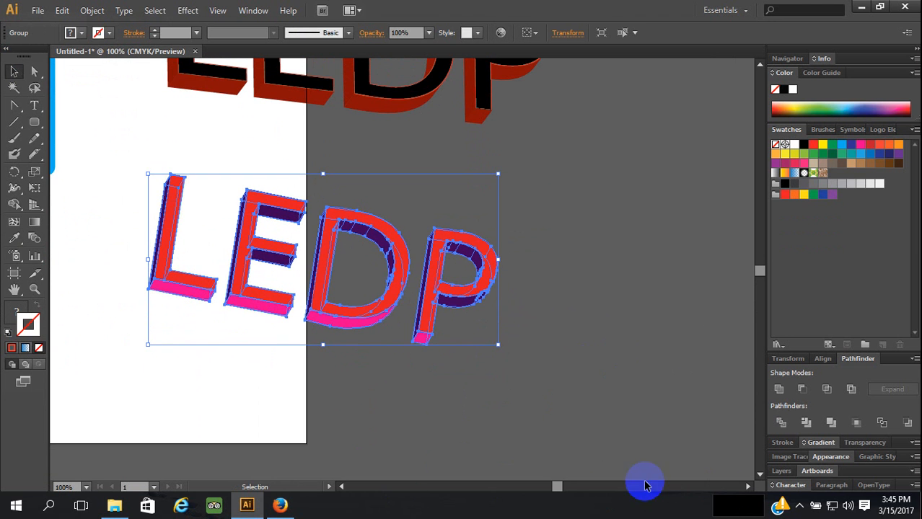
Add an Inner Glow effect to the pink fill of the flat LEDP text and enable its preview
{"action": "left_click_drag", "start_coordinate": [555, 493], "coordinate": [539, 487]}
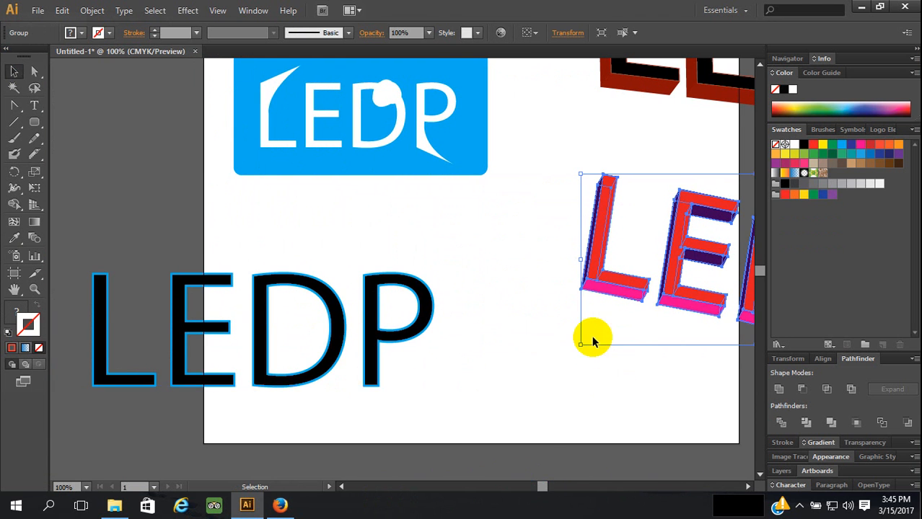
{"action": "scroll", "coordinate": [593, 336], "scroll_direction": "up", "scroll_amount": 1}
{"action": "left_click", "coordinate": [779, 505]}
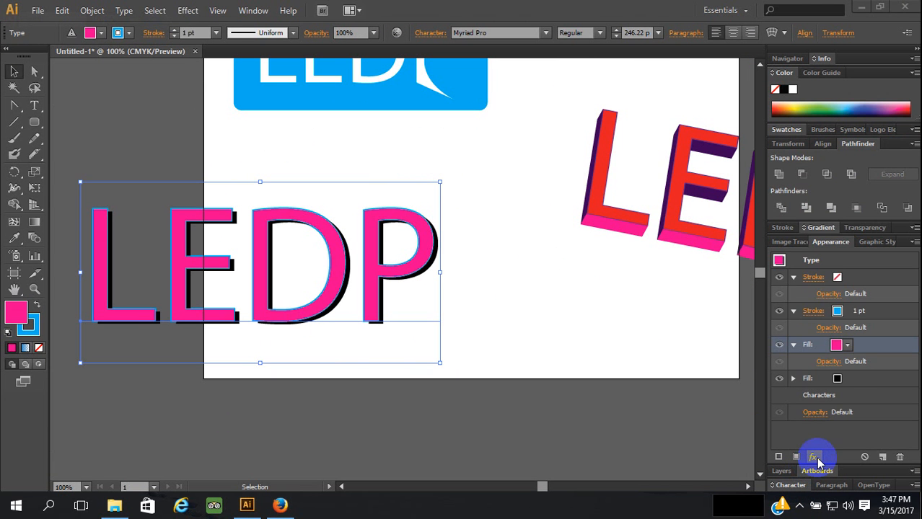
{"action": "left_click", "coordinate": [813, 456]}
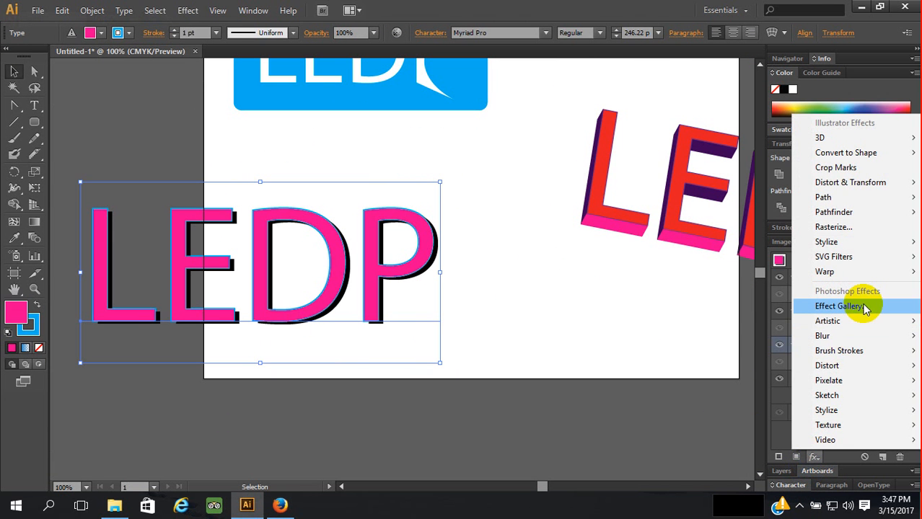
{"action": "mouse_move", "coordinate": [855, 243]}
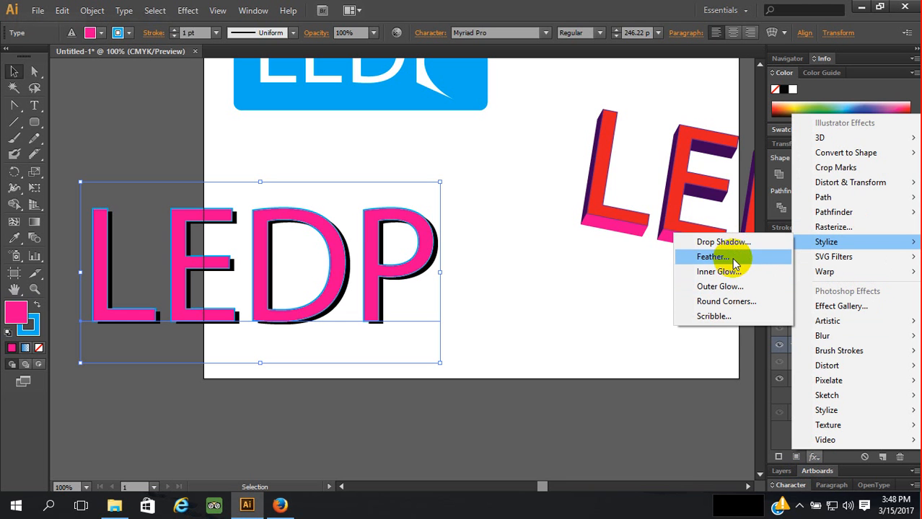
{"action": "left_click", "coordinate": [728, 271]}
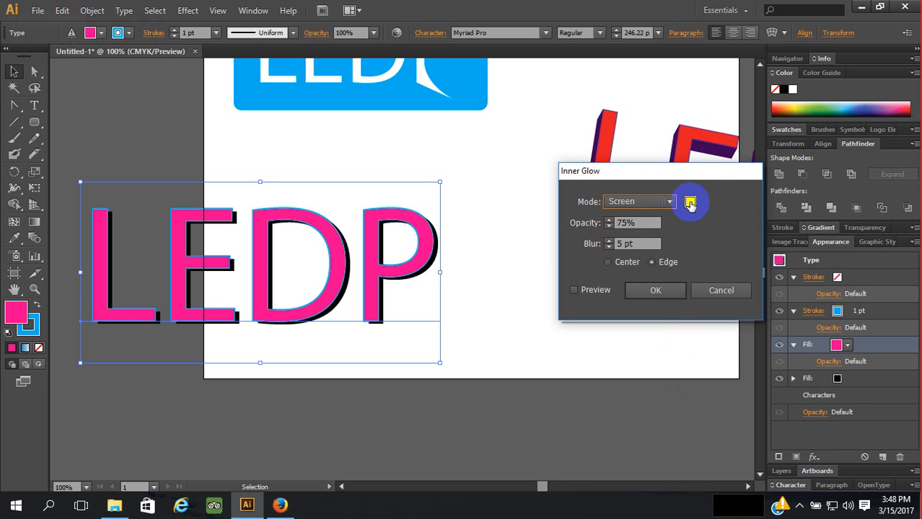
{"action": "left_click", "coordinate": [573, 290]}
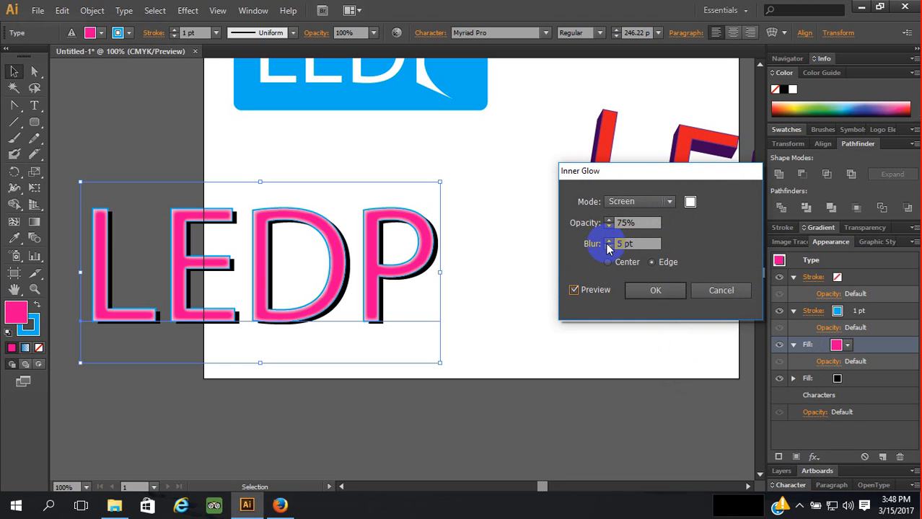
Set the inner glow's blur to 3 pt and its blending mode to Normal
{"action": "left_click", "coordinate": [608, 247]}
{"action": "left_click", "coordinate": [608, 247]}
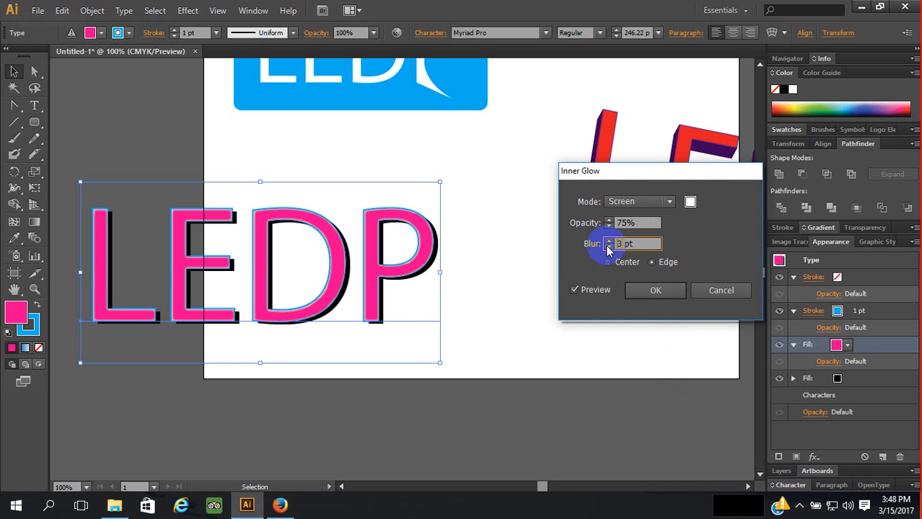
{"action": "left_click", "coordinate": [665, 201]}
{"action": "left_click", "coordinate": [656, 204]}
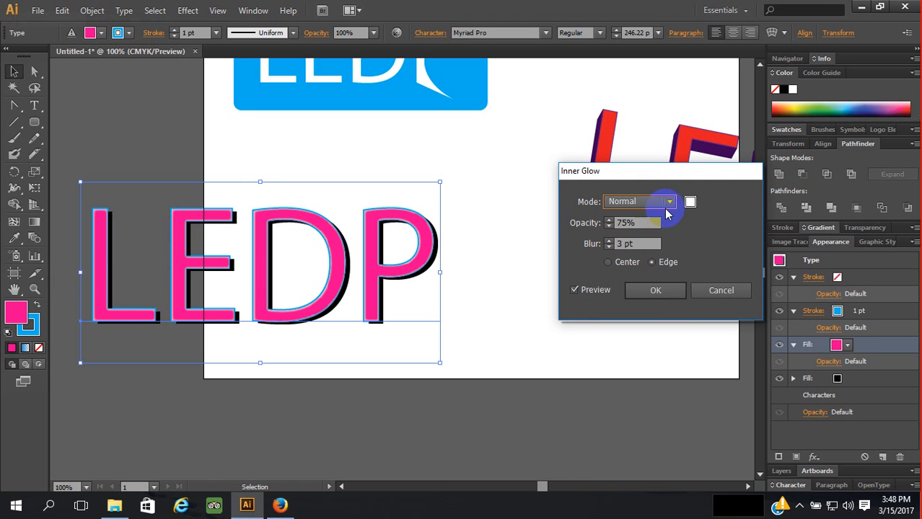
{"action": "left_click", "coordinate": [670, 205]}
{"action": "left_click", "coordinate": [669, 205]}
{"action": "left_click", "coordinate": [670, 204]}
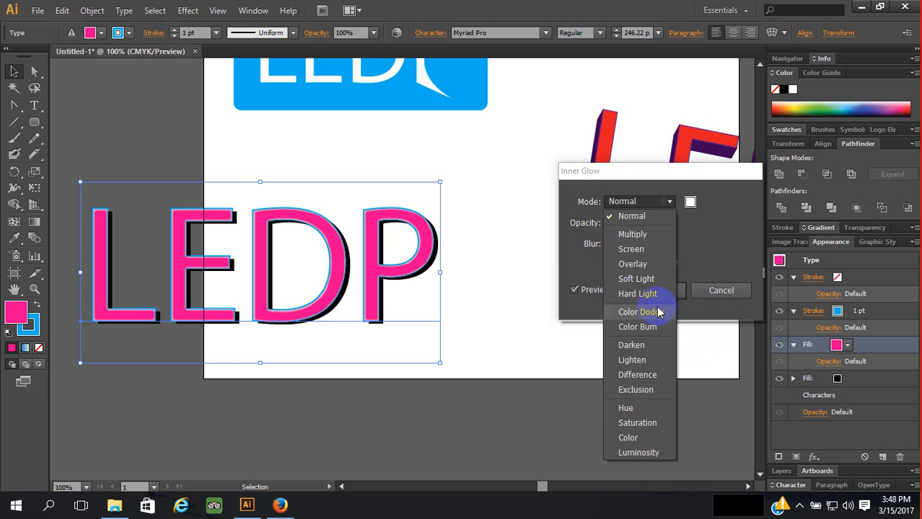
{"action": "left_click", "coordinate": [692, 242]}
Set the inner glow colour to red BF2F28 and its blur to 9 pt
{"action": "left_click", "coordinate": [690, 202]}
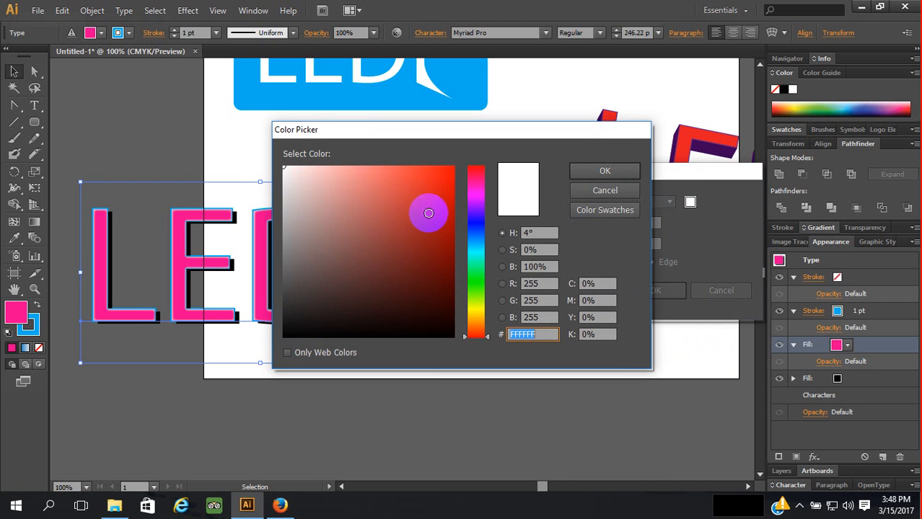
{"action": "left_click", "coordinate": [419, 209]}
{"action": "left_click", "coordinate": [588, 173]}
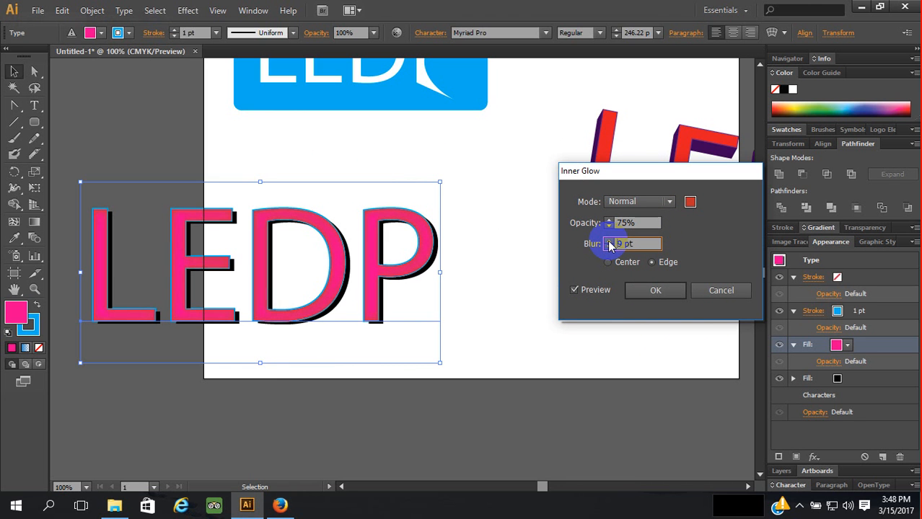
Try the Multiply, Overlay and Screen blending modes for the red inner glow and compare the Center and Edge options
{"action": "left_click", "coordinate": [638, 201]}
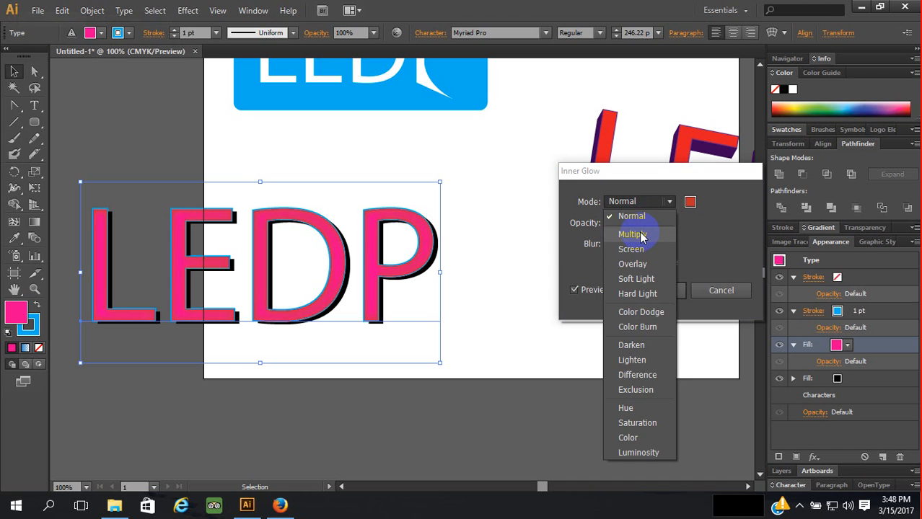
{"action": "left_click", "coordinate": [641, 233]}
{"action": "left_click", "coordinate": [638, 202]}
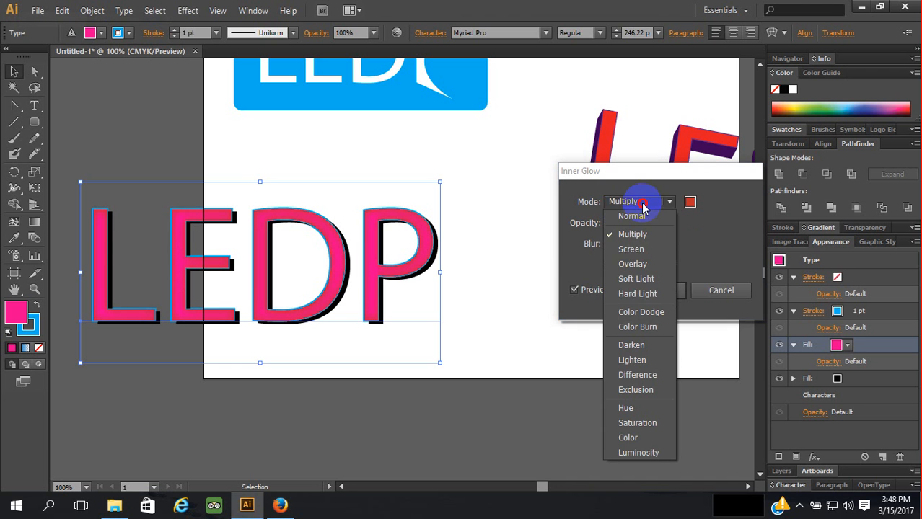
{"action": "left_click", "coordinate": [647, 264]}
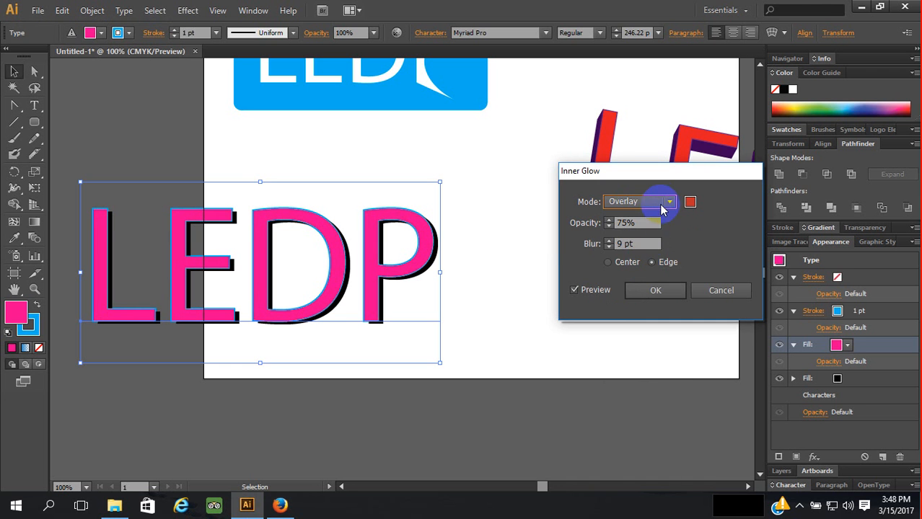
{"action": "left_click", "coordinate": [654, 201]}
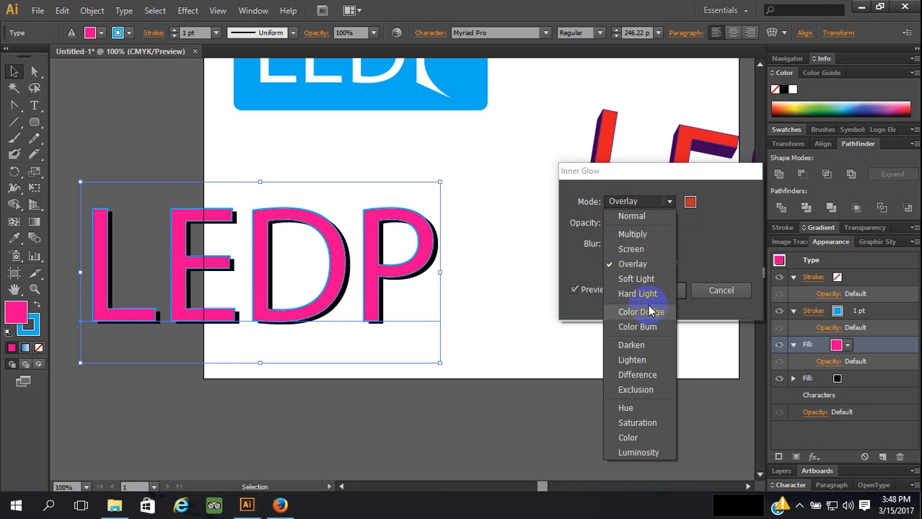
{"action": "left_click", "coordinate": [652, 249]}
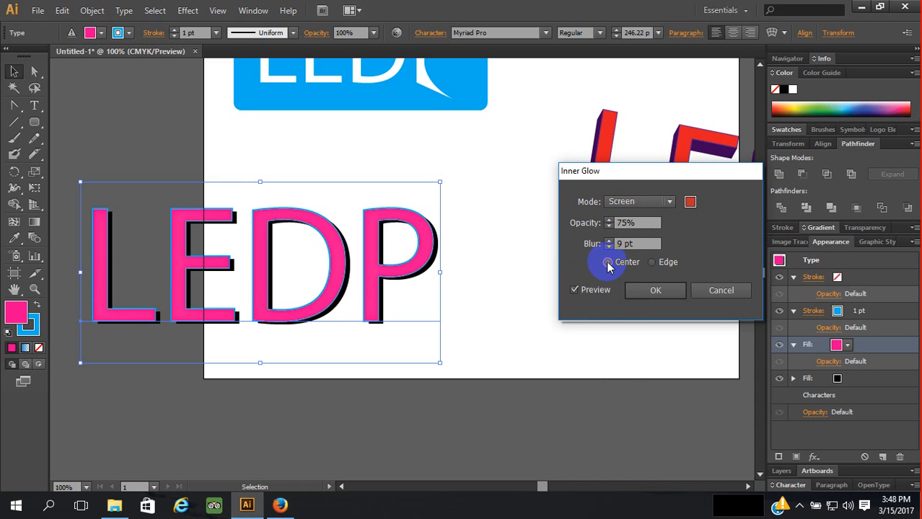
{"action": "left_click", "coordinate": [608, 264]}
{"action": "left_click", "coordinate": [651, 264]}
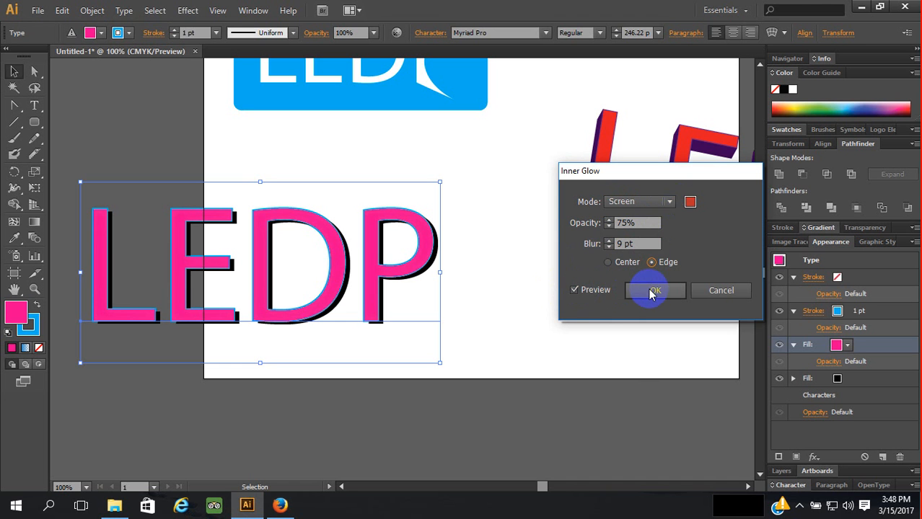
Set the inner glow's blending mode to Multiply and its blur to 7 pt
{"action": "left_click", "coordinate": [669, 202]}
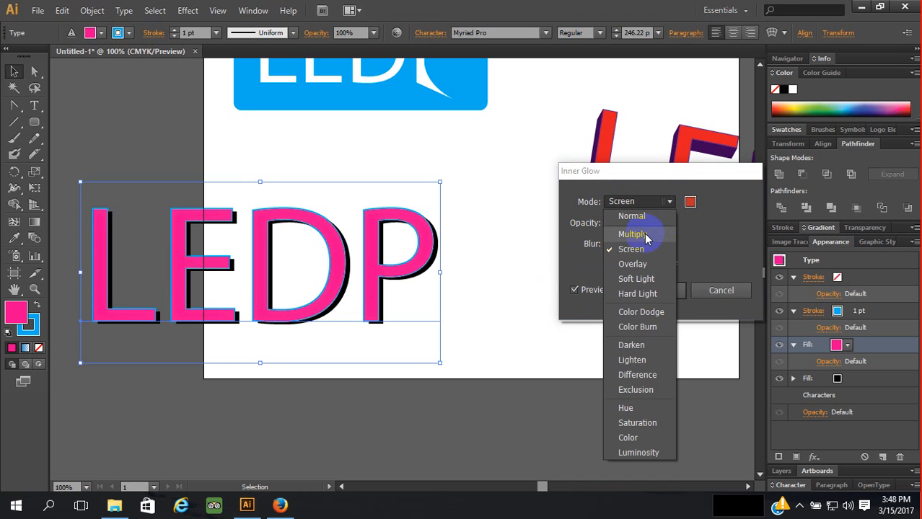
{"action": "left_click", "coordinate": [653, 241]}
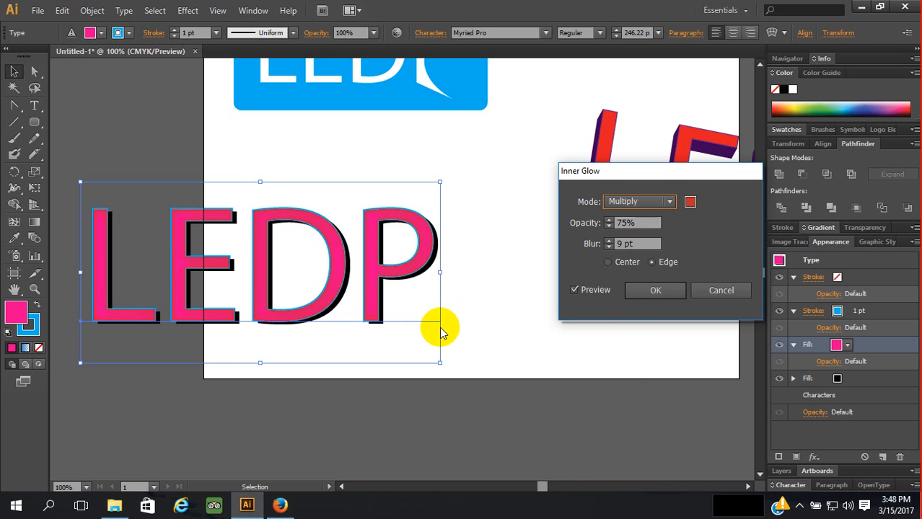
{"action": "left_click", "coordinate": [609, 247]}
{"action": "left_click", "coordinate": [609, 246]}
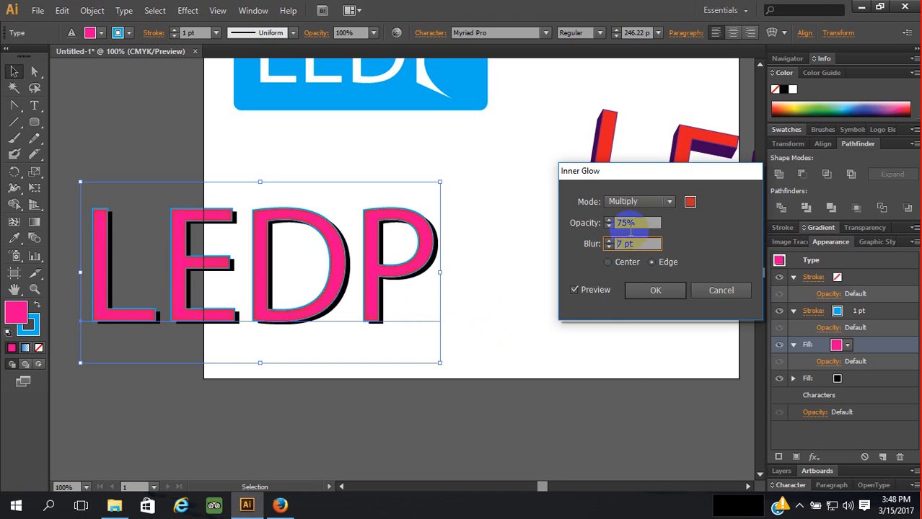
Try a near-white colour for the inner glow, shifting its hue from blue towards yellow
{"action": "left_click", "coordinate": [690, 203]}
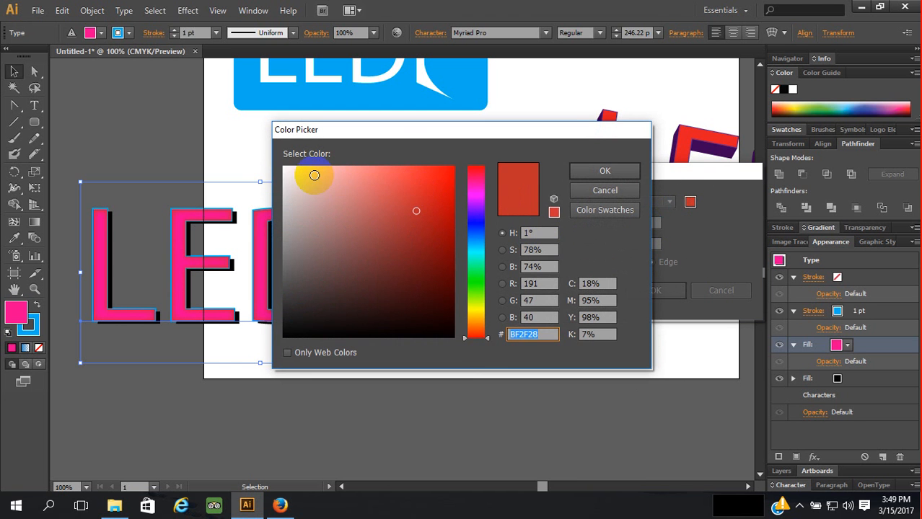
{"action": "left_click", "coordinate": [285, 167]}
{"action": "left_click", "coordinate": [620, 172]}
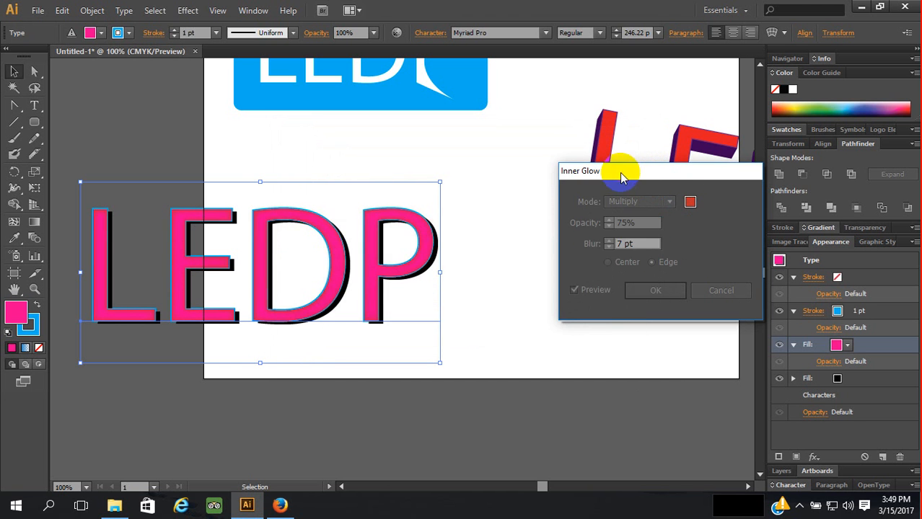
{"action": "left_click", "coordinate": [690, 202]}
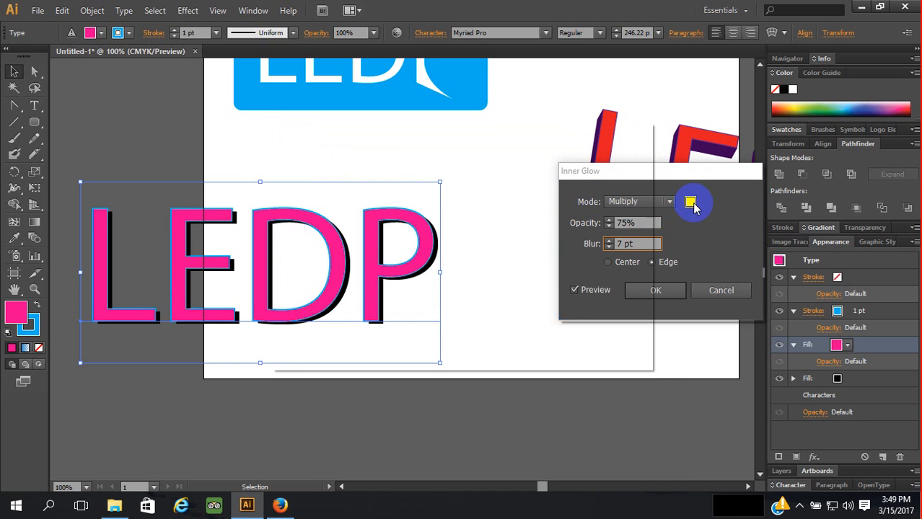
{"action": "left_click", "coordinate": [477, 226]}
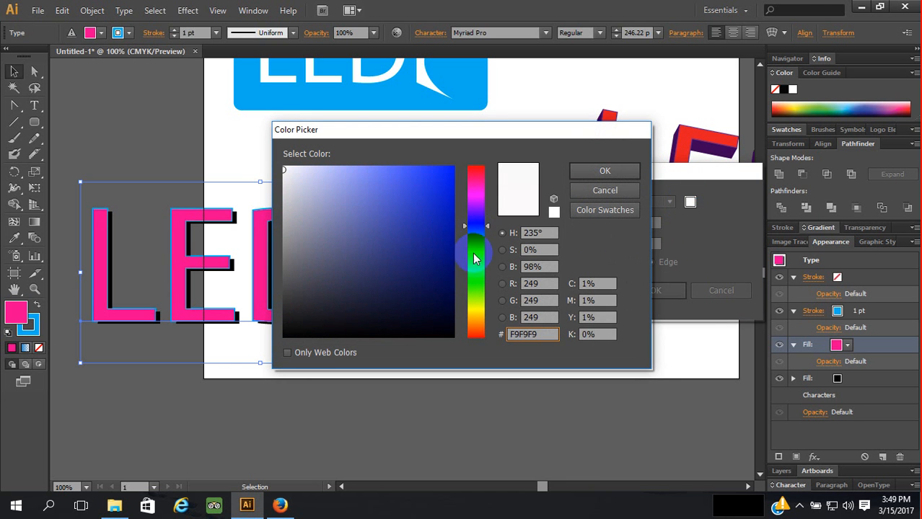
{"action": "left_click", "coordinate": [482, 312]}
{"action": "left_click", "coordinate": [594, 171]}
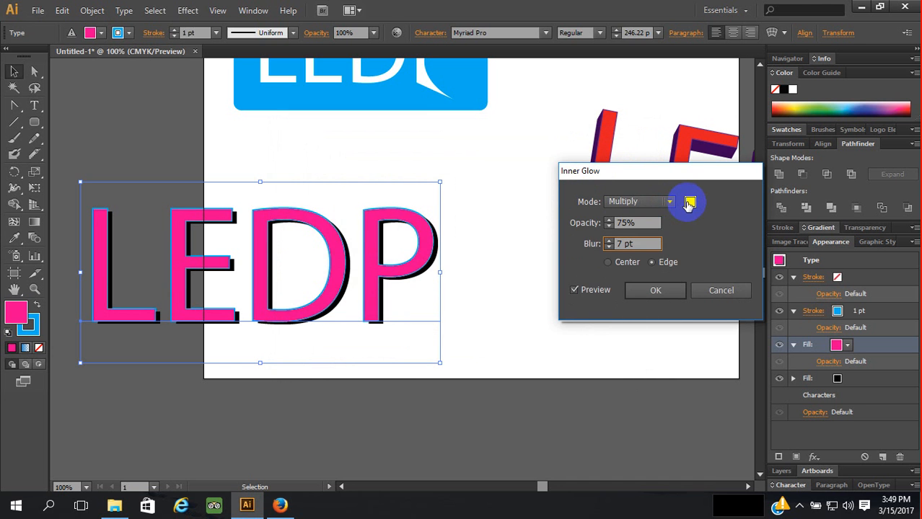
Set the inner glow colour to yellow F9E606
{"action": "left_click", "coordinate": [690, 202]}
{"action": "left_click", "coordinate": [476, 307]}
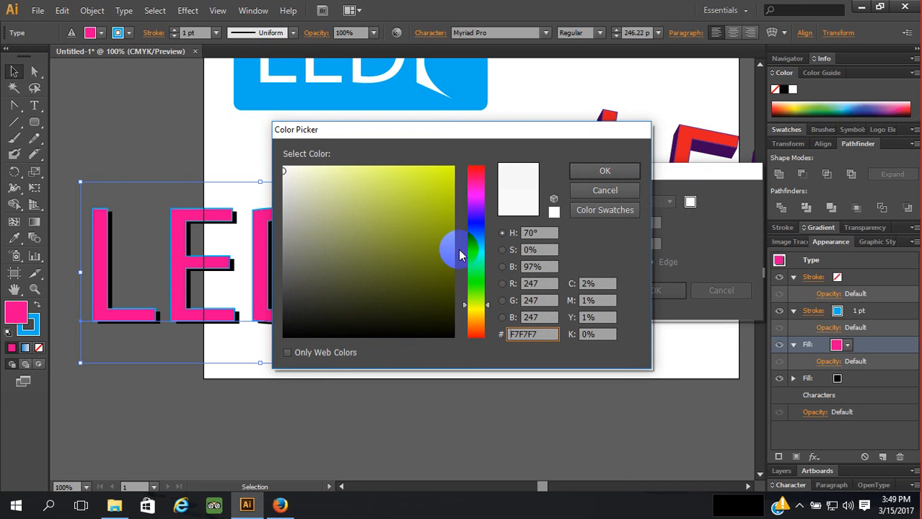
{"action": "left_click_drag", "start_coordinate": [479, 305], "coordinate": [479, 309]}
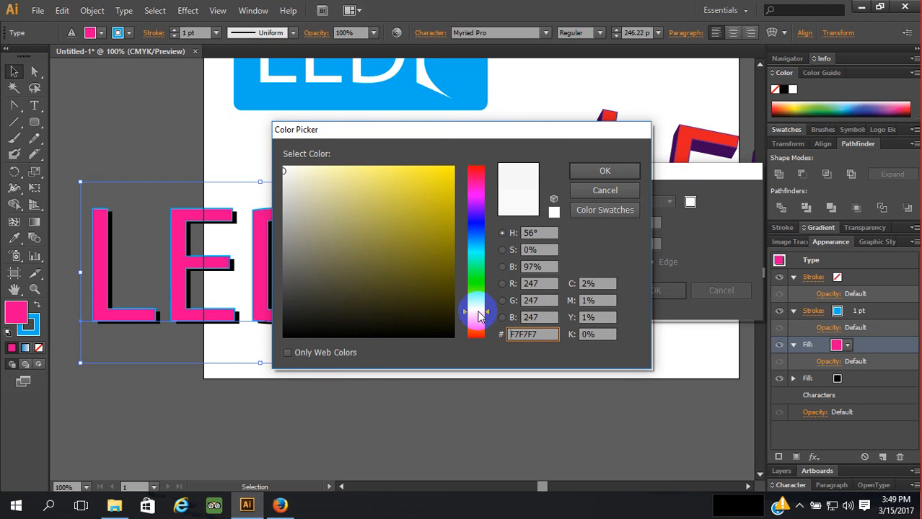
{"action": "left_click", "coordinate": [452, 168]}
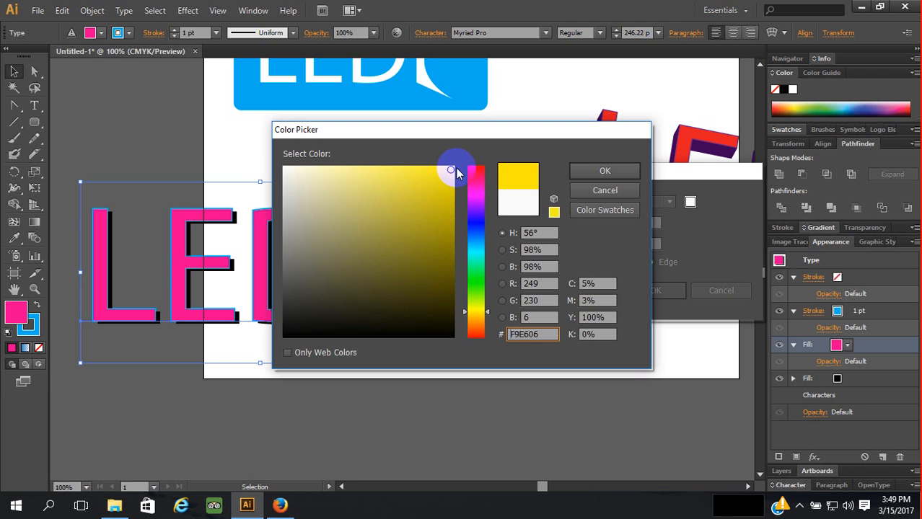
{"action": "left_click", "coordinate": [622, 175]}
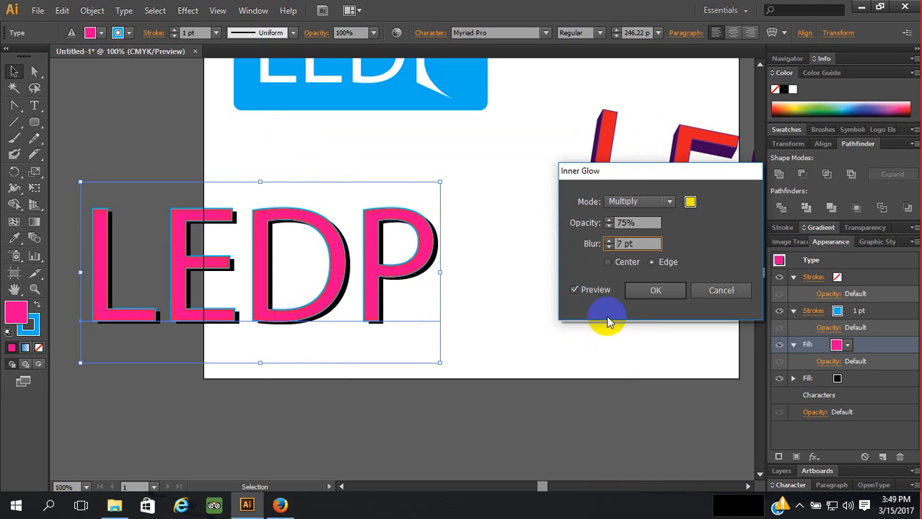
Set the inner glow colour to black (000000) and its blur to 3 pt, and apply the effect to the pink fill
{"action": "left_click", "coordinate": [690, 204]}
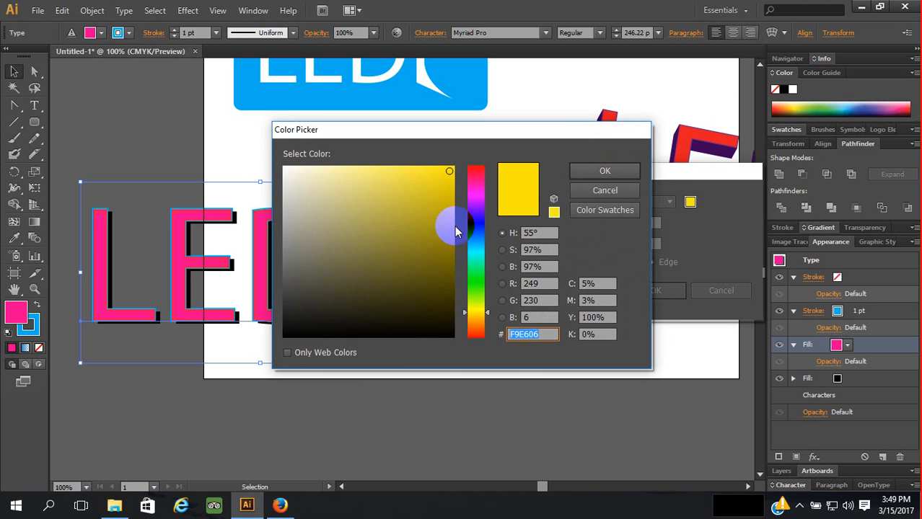
{"action": "left_click", "coordinate": [285, 333]}
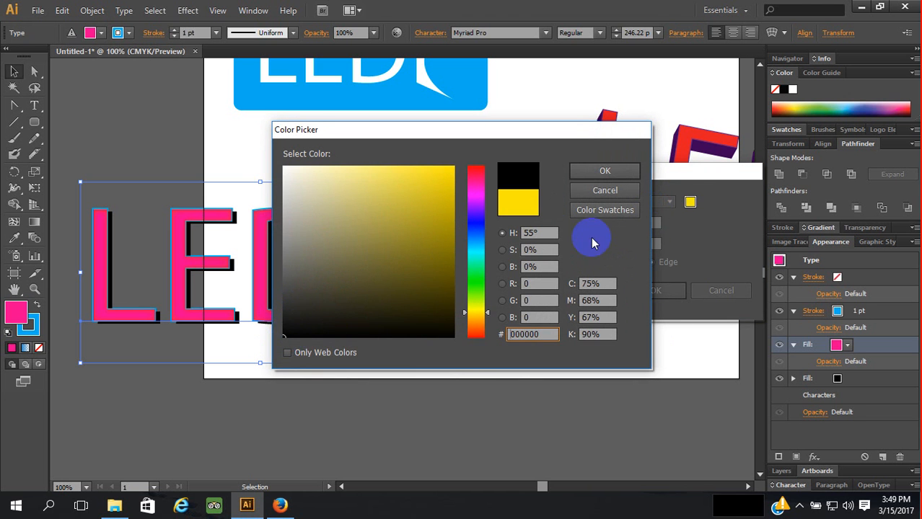
{"action": "left_click", "coordinate": [610, 172]}
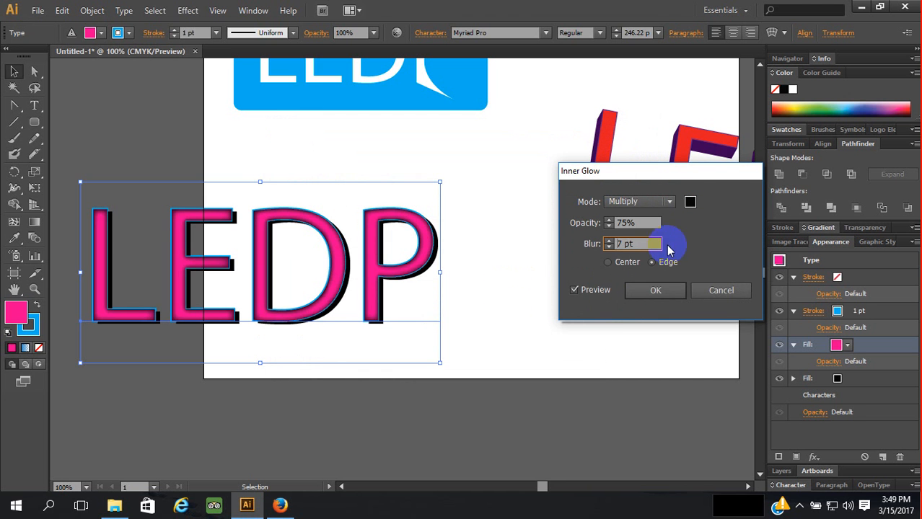
{"action": "left_click", "coordinate": [607, 249]}
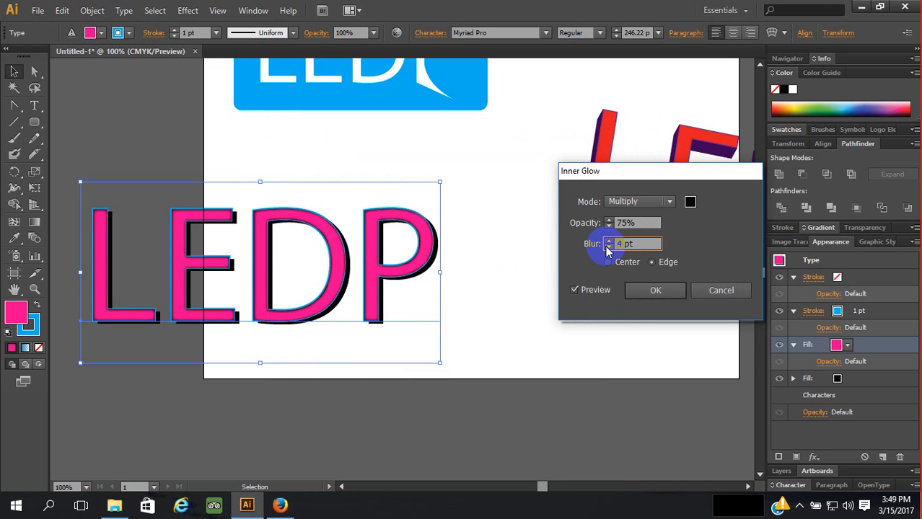
{"action": "left_click", "coordinate": [607, 248]}
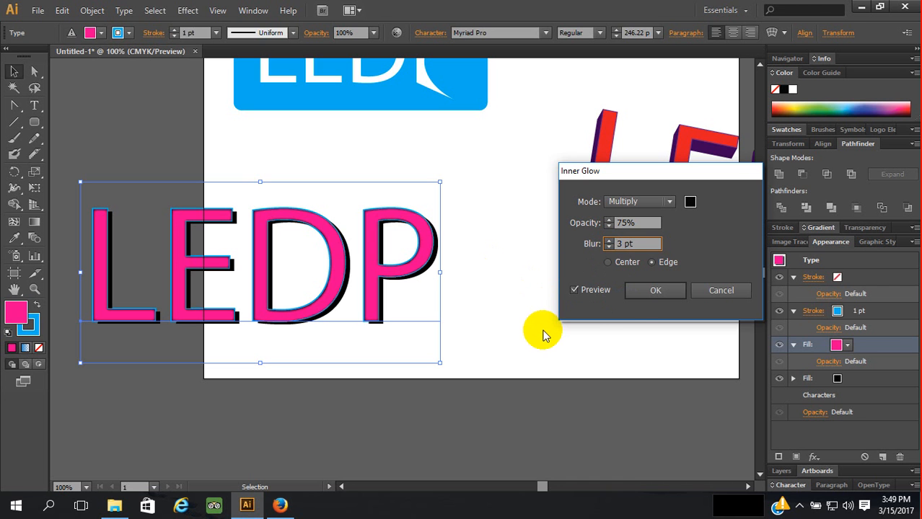
{"action": "left_click", "coordinate": [652, 290]}
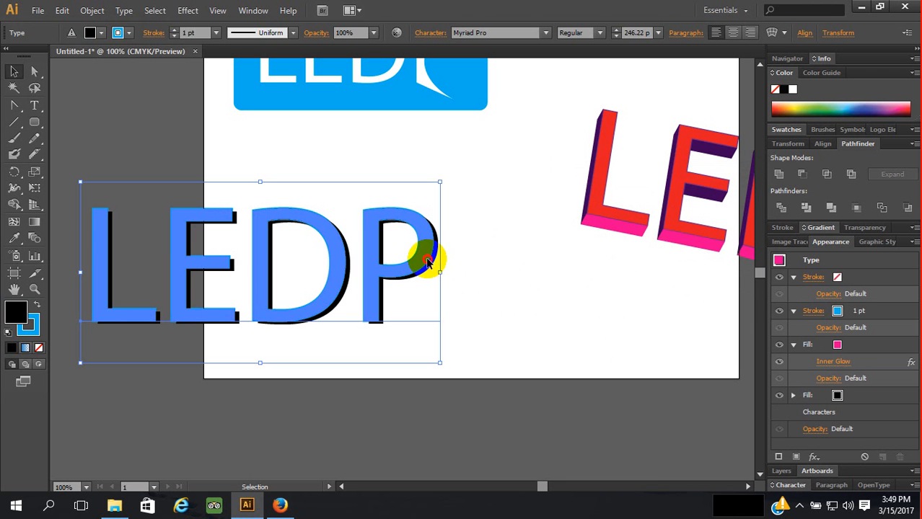
Try to expand the appearance of the flat pink LEDP text and select the resulting group
{"action": "left_click", "coordinate": [92, 10]}
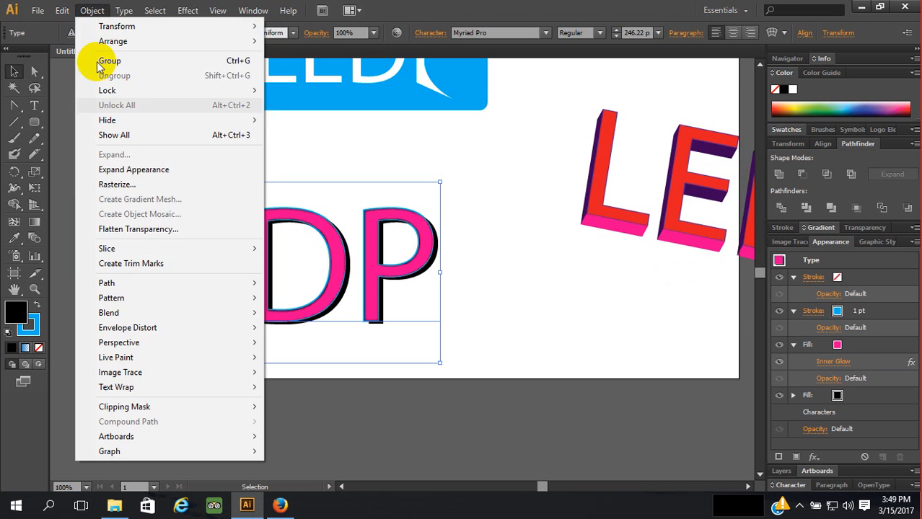
{"action": "left_click", "coordinate": [159, 172]}
{"action": "left_click", "coordinate": [510, 241]}
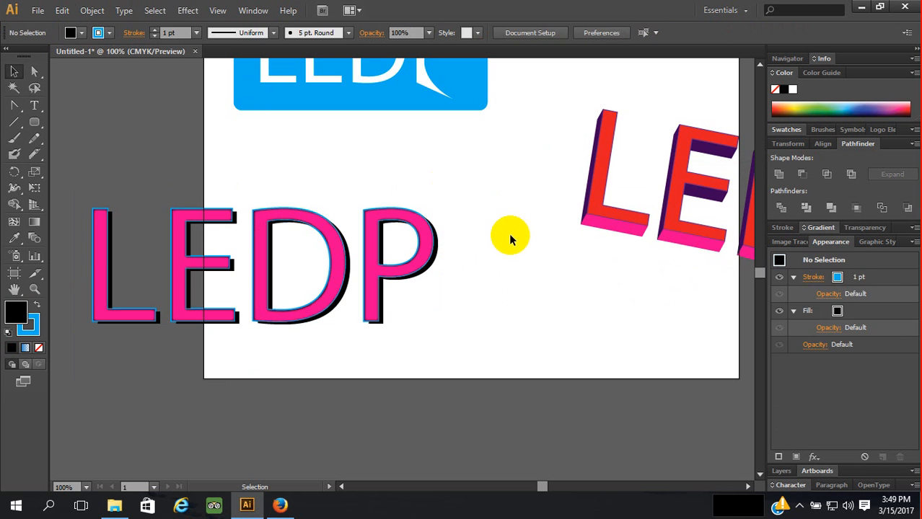
{"action": "left_click", "coordinate": [417, 249]}
Inspect the expanded lettering up close, including the crossbar of the E, and undo the appearance expansion
{"action": "scroll", "coordinate": [491, 220], "scroll_direction": "down", "scroll_amount": 2}
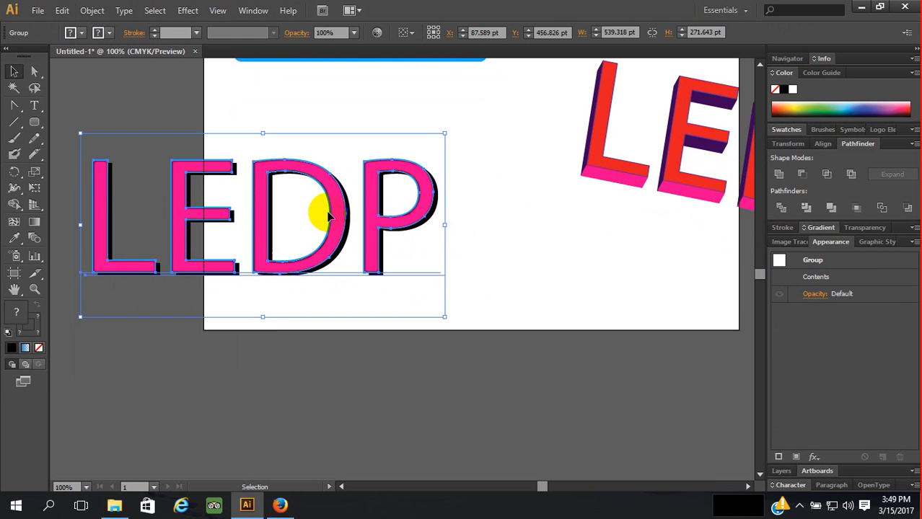
{"action": "left_click", "coordinate": [34, 289]}
{"action": "left_click_drag", "start_coordinate": [134, 184], "coordinate": [210, 265]}
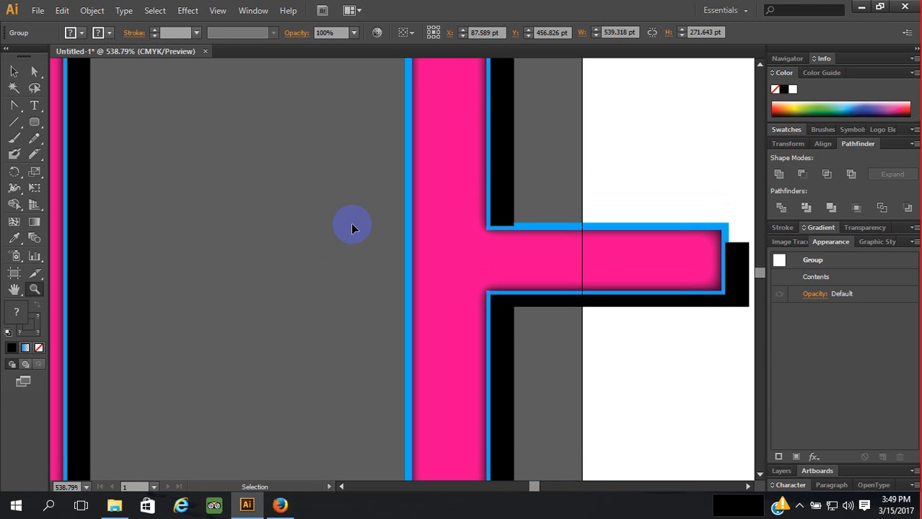
{"action": "key", "text": "ctrl+minus"}
{"action": "key", "text": "ctrl+minus"}
{"action": "key", "text": "ctrl+minus"}
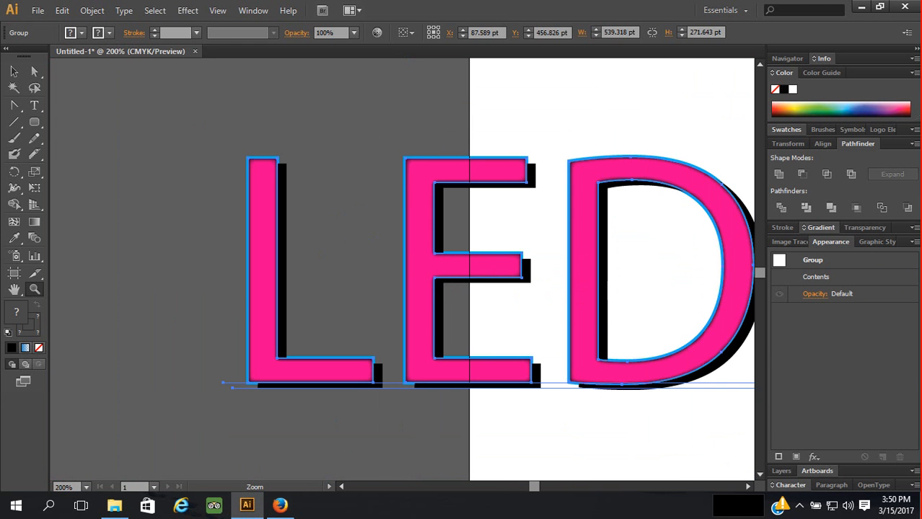
{"action": "left_click", "coordinate": [10, 68]}
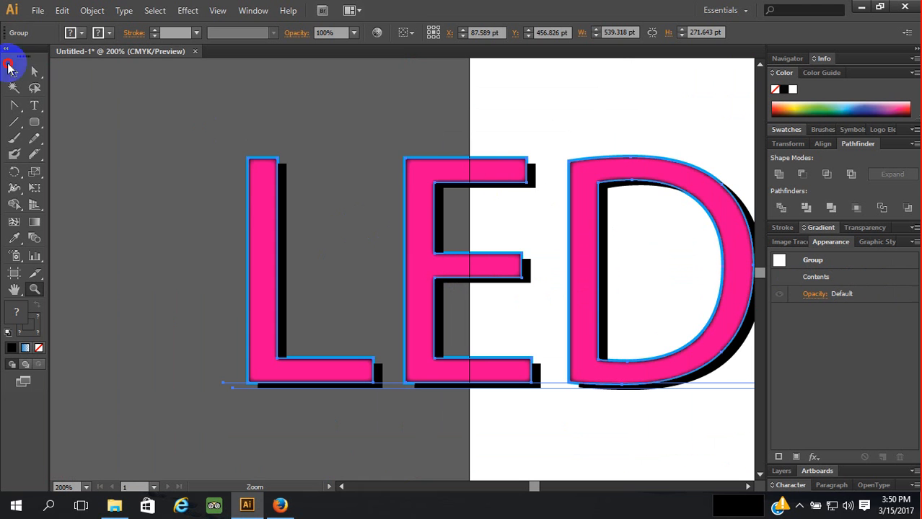
{"action": "left_click", "coordinate": [14, 72]}
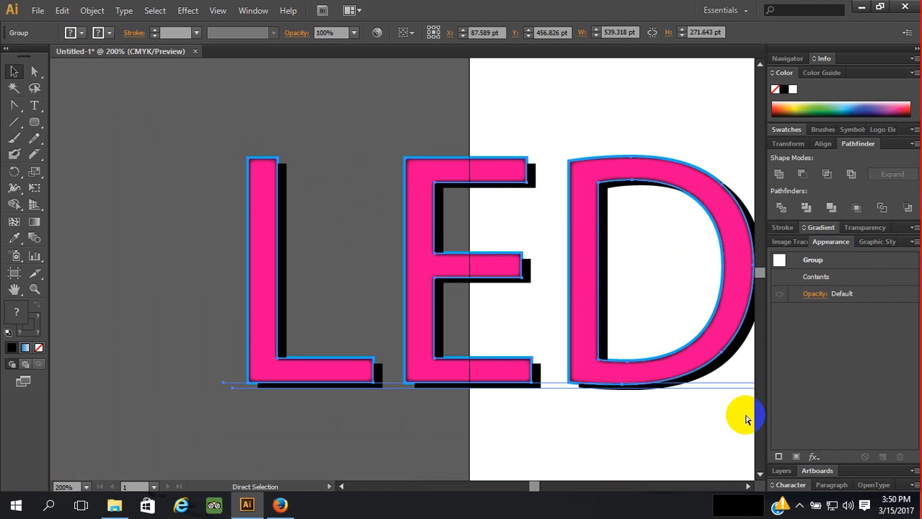
{"action": "key", "text": "ctrl+z"}
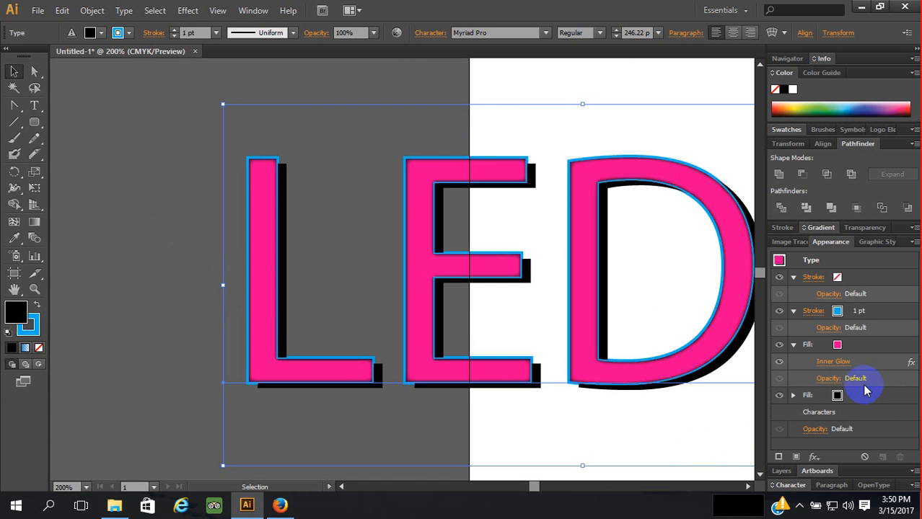
Add an Outer Glow effect to the blue 1 pt stroke of the LEDP text
{"action": "left_click", "coordinate": [823, 346]}
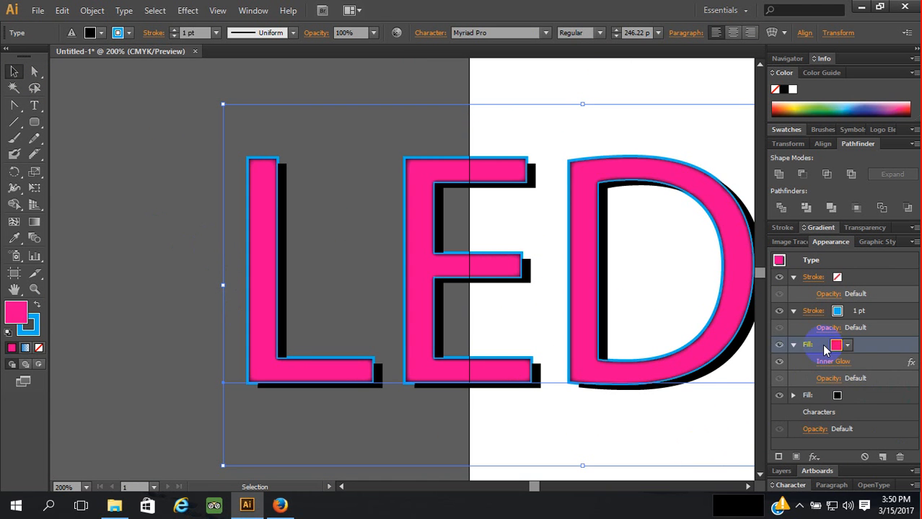
{"action": "left_click", "coordinate": [831, 310]}
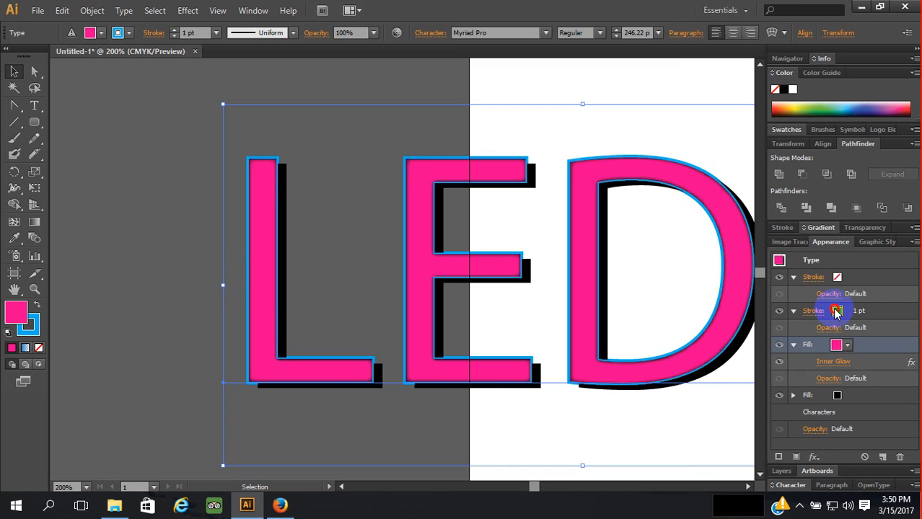
{"action": "left_click", "coordinate": [878, 311]}
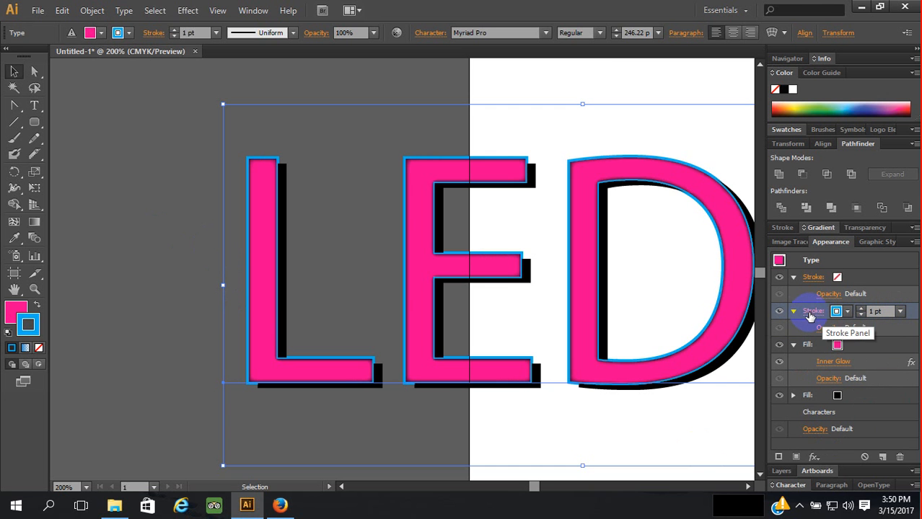
{"action": "left_click", "coordinate": [822, 456]}
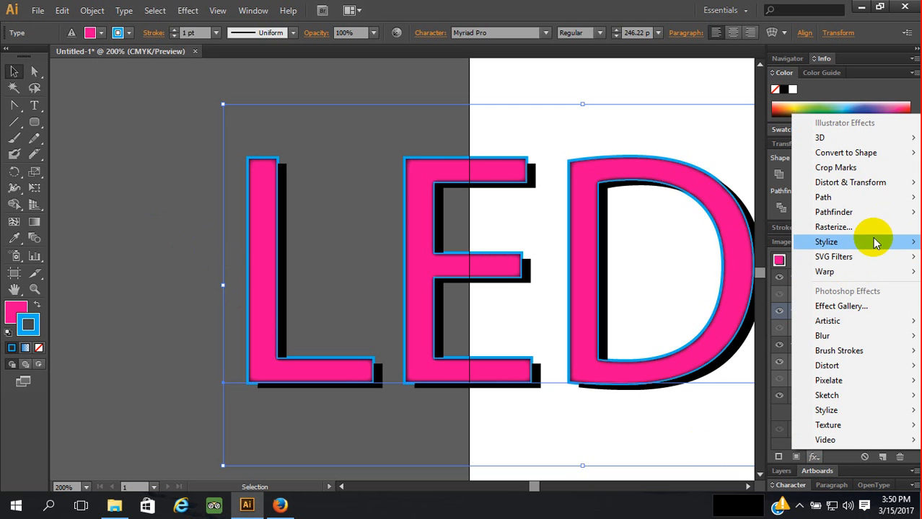
{"action": "mouse_move", "coordinate": [875, 242]}
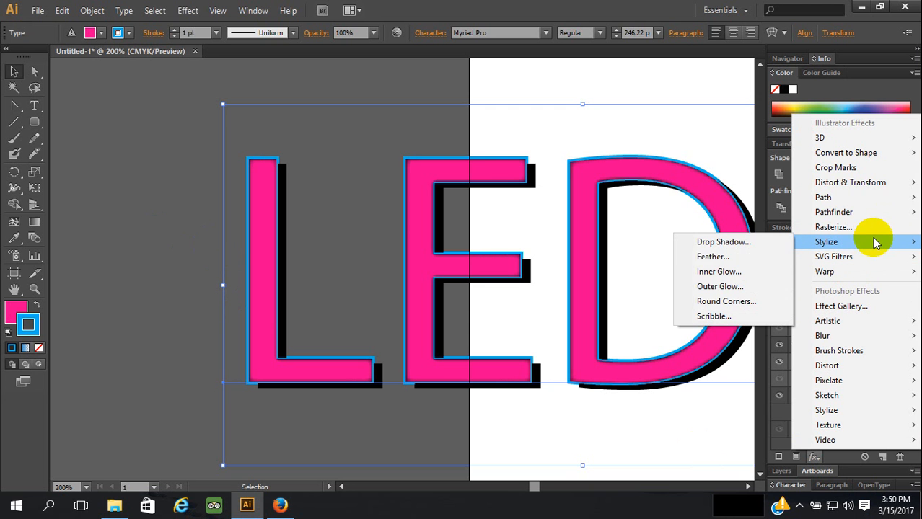
{"action": "left_click", "coordinate": [742, 289]}
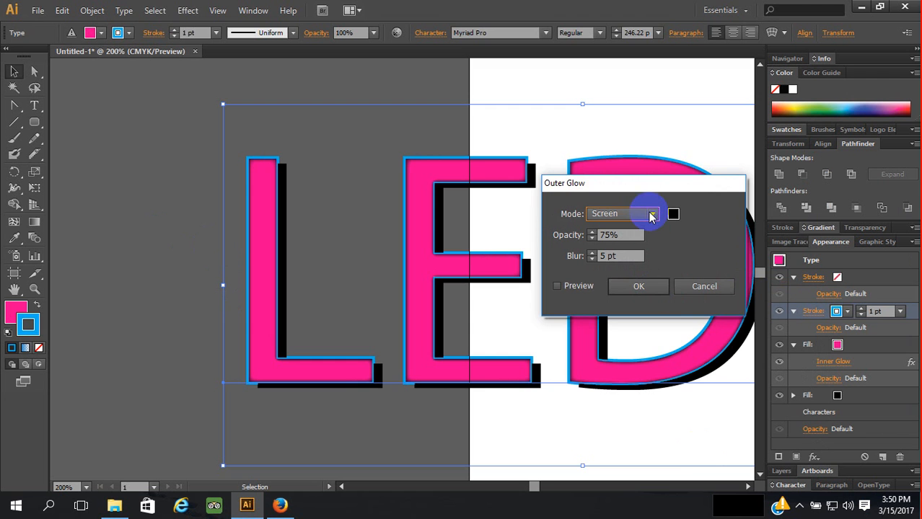
Preview the black outer glow in Screen mode at 75% opacity, set its blur to 13 pt and apply it
{"action": "left_click", "coordinate": [651, 215]}
{"action": "left_click", "coordinate": [652, 215]}
{"action": "left_click", "coordinate": [557, 287]}
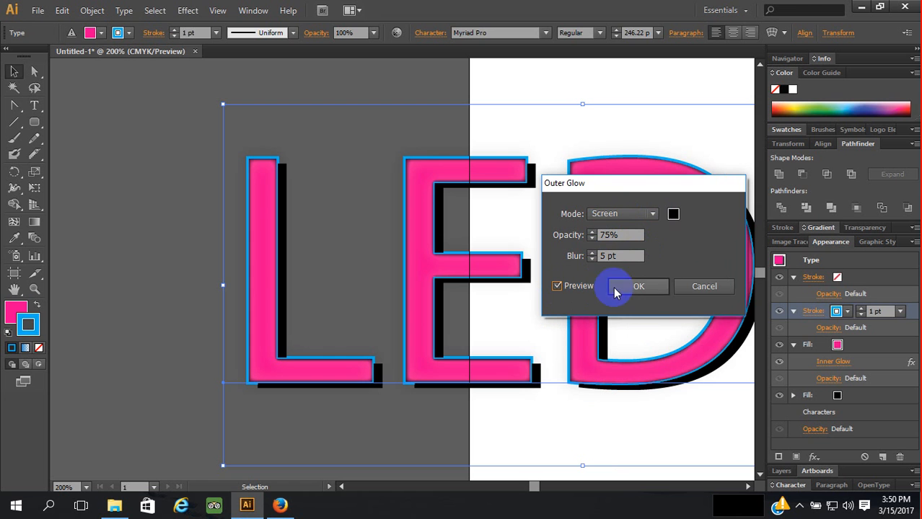
{"action": "left_click", "coordinate": [592, 254]}
{"action": "left_click", "coordinate": [592, 254]}
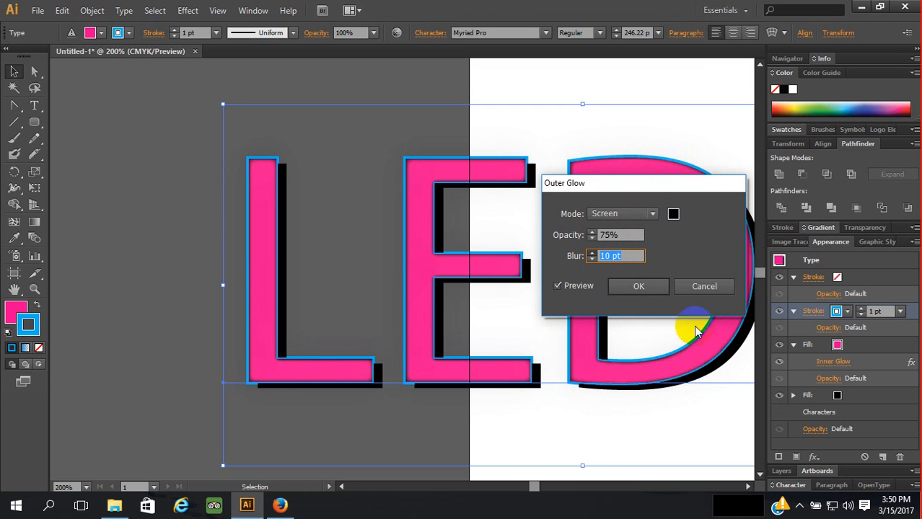
{"action": "left_click", "coordinate": [648, 288]}
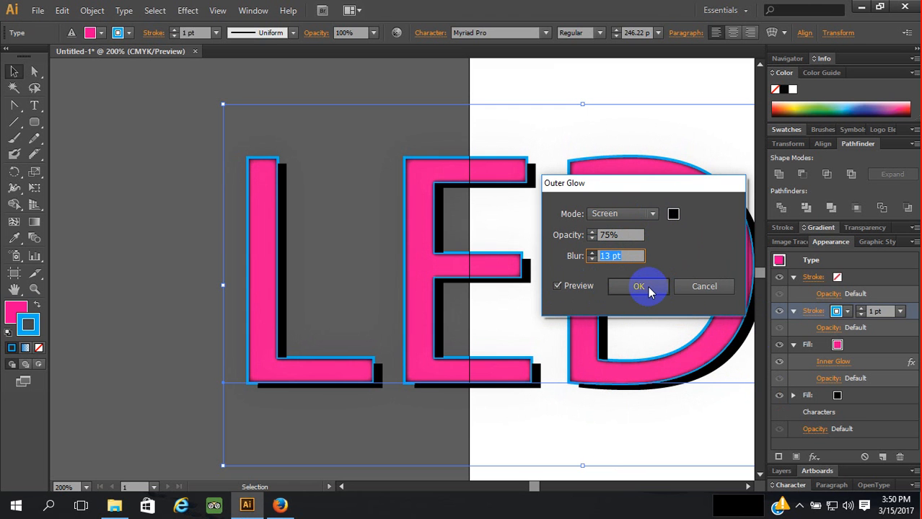
{"action": "left_click", "coordinate": [639, 287]}
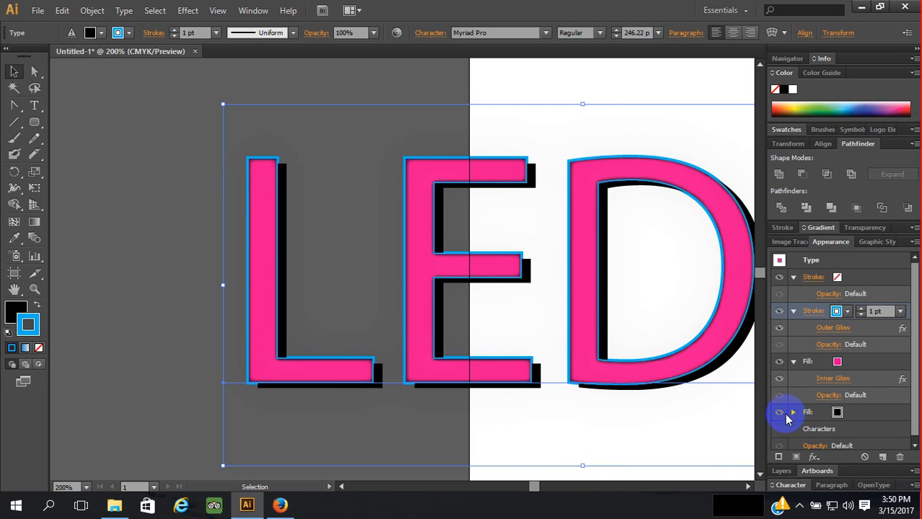
Hide the text's black offset fill and place a copy of the lettering about 440 pt left and 208 pt up
{"action": "left_click", "coordinate": [779, 415]}
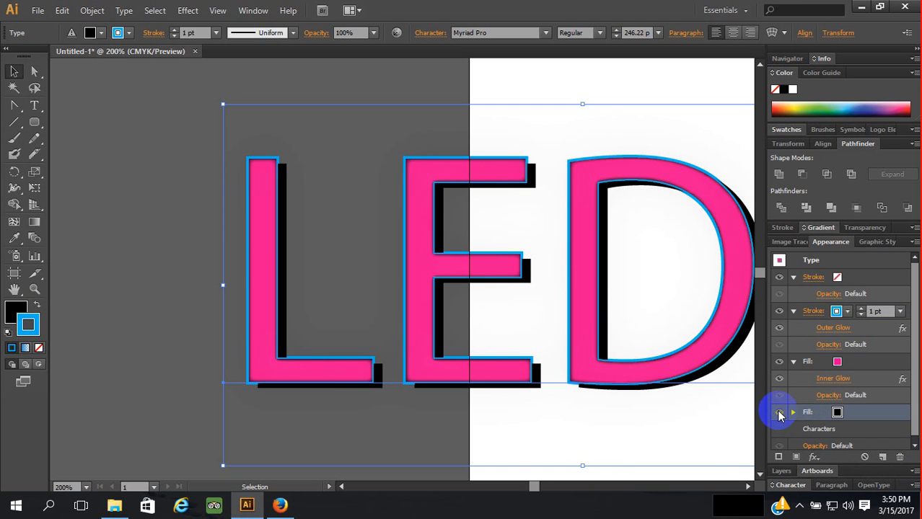
{"action": "left_click", "coordinate": [779, 414]}
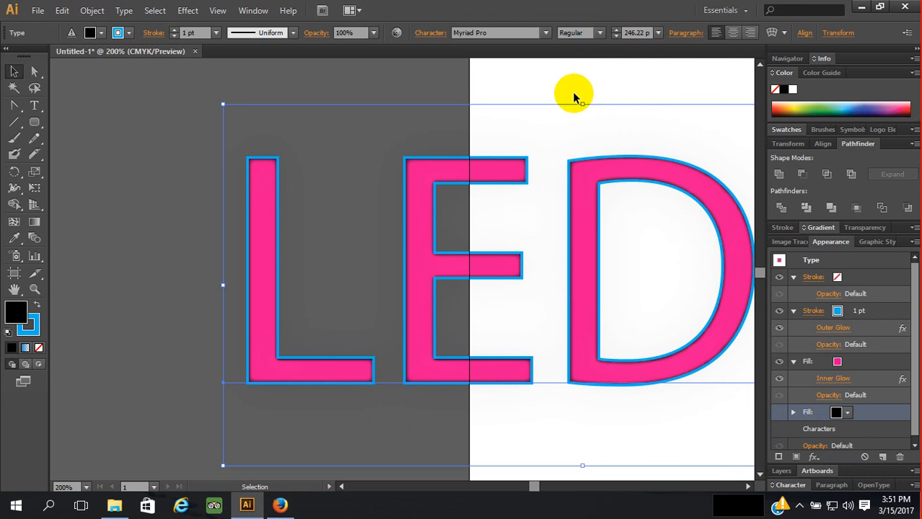
{"action": "key", "text": "ctrl+1"}
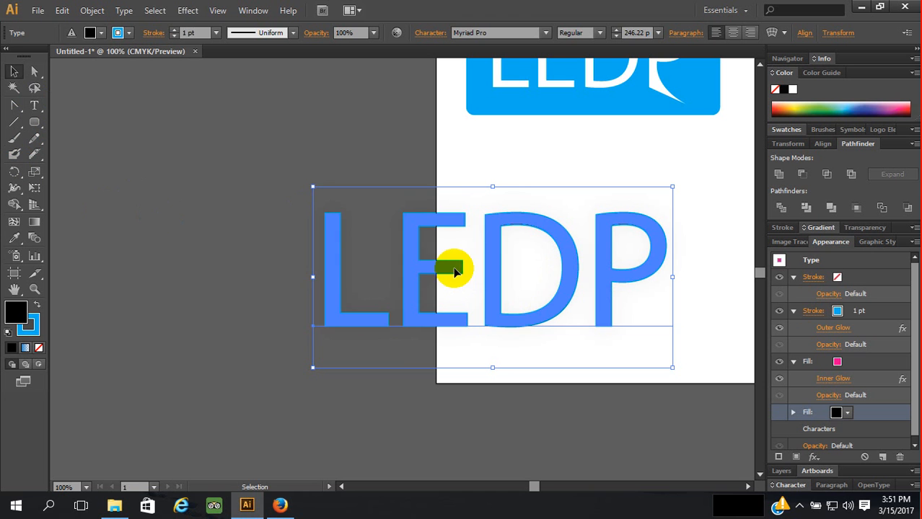
{"action": "left_click_drag", "start_coordinate": [454, 270], "coordinate": [184, 149]}
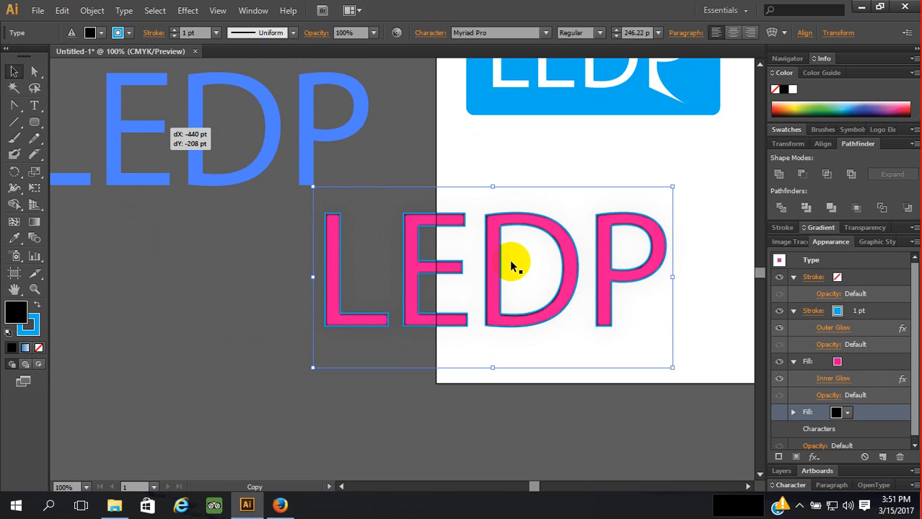
{"action": "scroll", "coordinate": [510, 261], "scroll_direction": "up", "scroll_amount": 1}
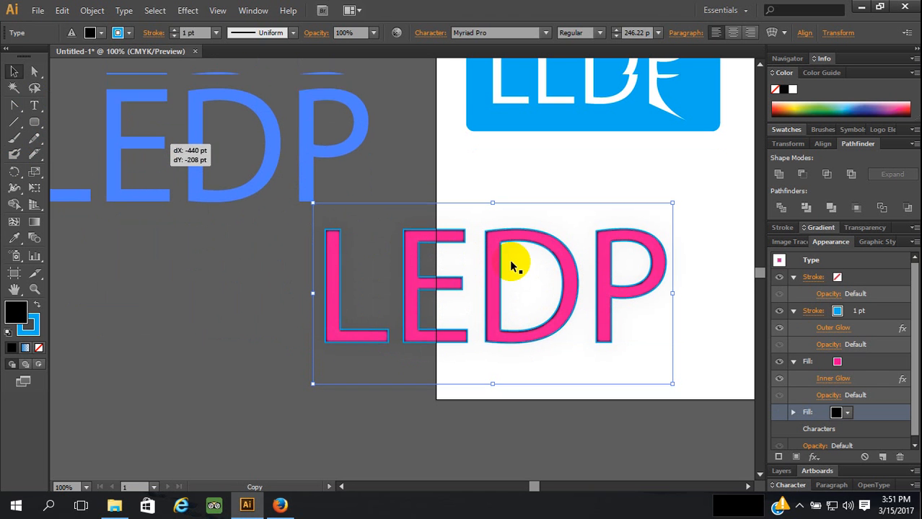
Change the font of the original, lower LEDP text to Goudy Old Style and deselect it
{"action": "left_click", "coordinate": [36, 104]}
{"action": "left_click", "coordinate": [329, 280]}
{"action": "left_click_drag", "start_coordinate": [329, 280], "coordinate": [669, 309]}
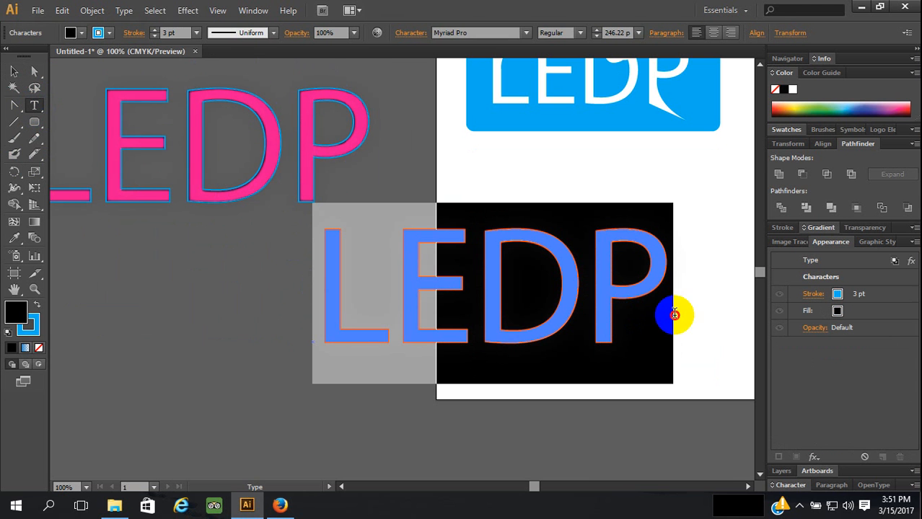
{"action": "left_click", "coordinate": [527, 33]}
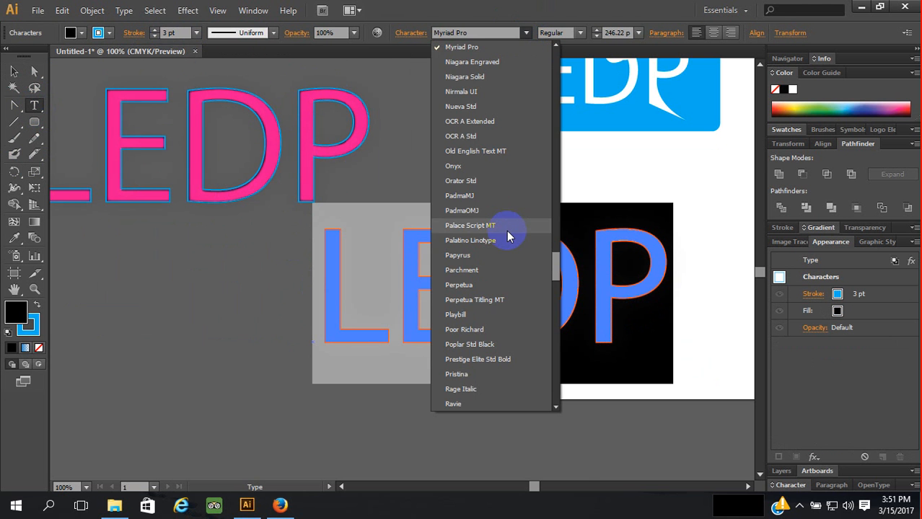
{"action": "scroll", "coordinate": [504, 213], "scroll_direction": "down", "scroll_amount": 15}
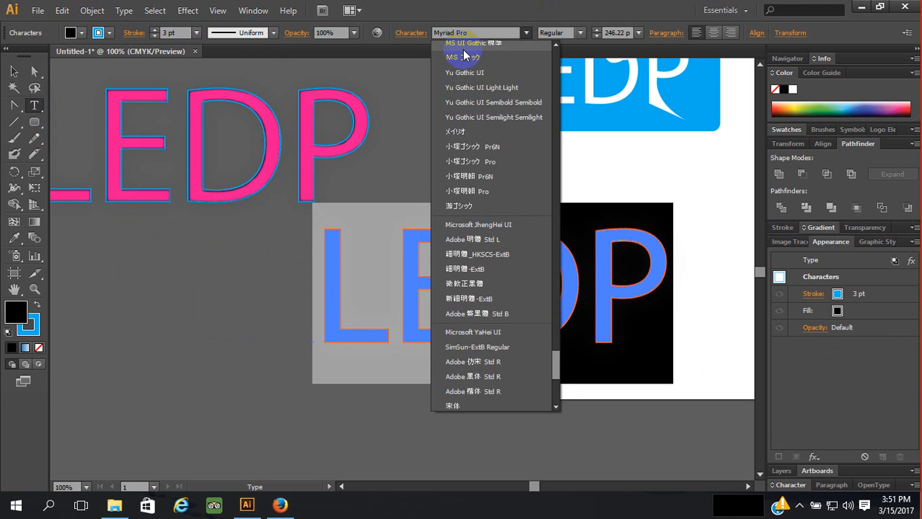
{"action": "left_click", "coordinate": [459, 34]}
{"action": "left_click", "coordinate": [459, 33]}
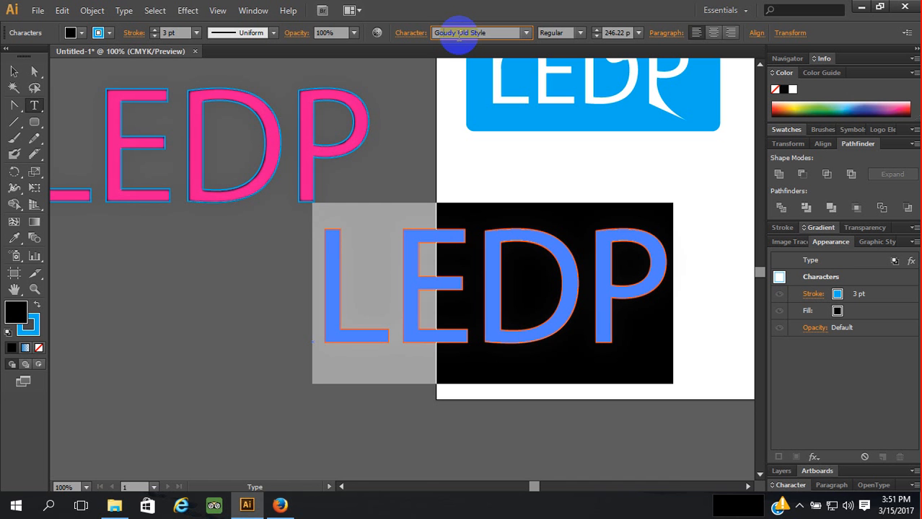
{"action": "left_click", "coordinate": [527, 32]}
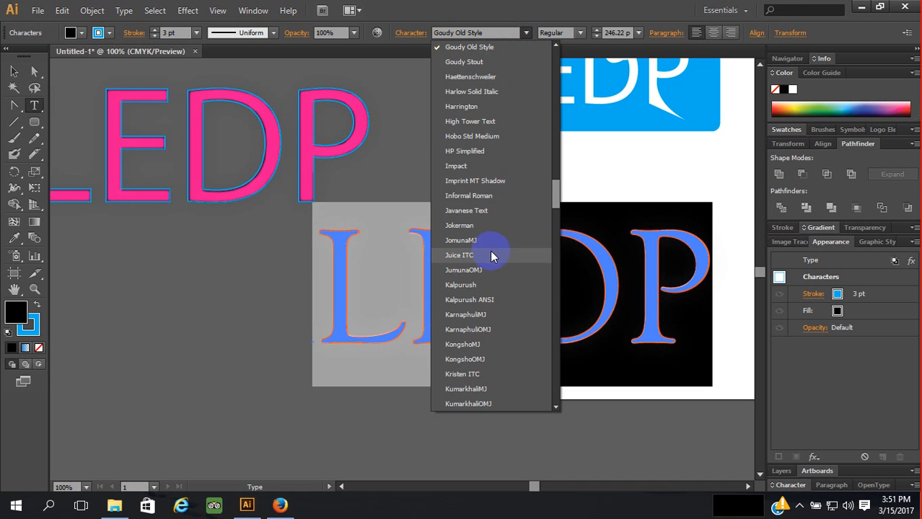
{"action": "left_click", "coordinate": [484, 362]}
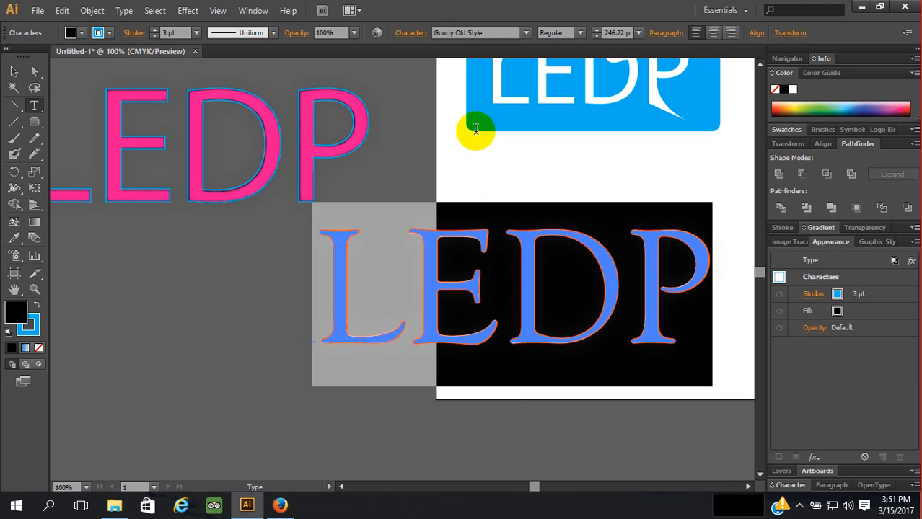
{"action": "left_click", "coordinate": [14, 71]}
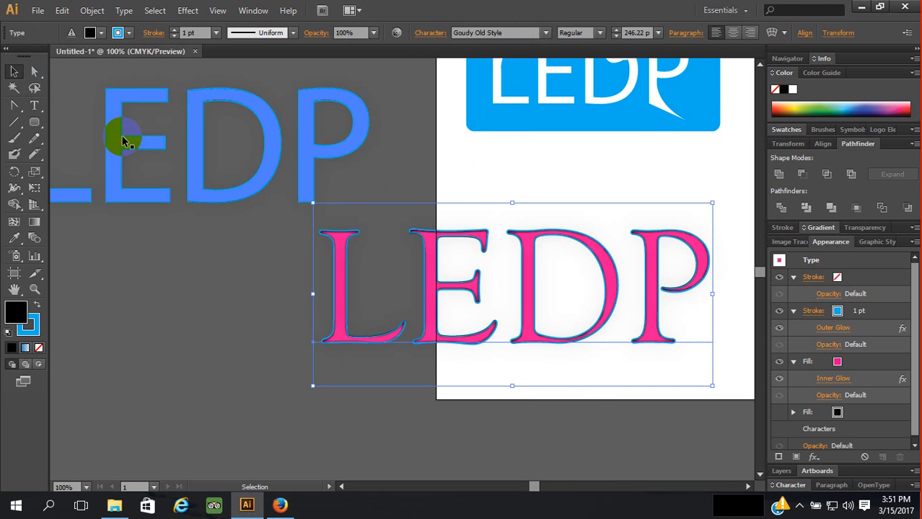
{"action": "left_click", "coordinate": [657, 393]}
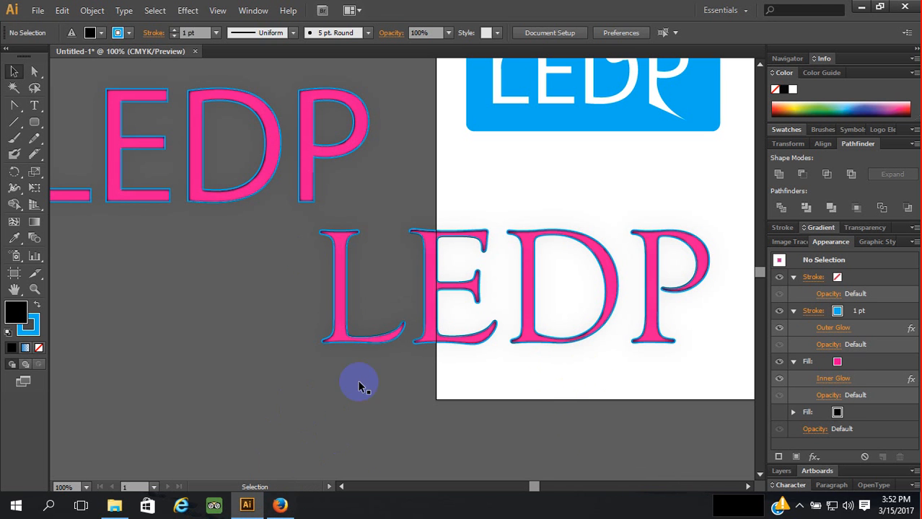
Select the upper LEDP copy and review its strokes, fills and glow effects
{"action": "scroll", "coordinate": [379, 287], "scroll_direction": "up", "scroll_amount": 4}
{"action": "scroll", "coordinate": [380, 287], "scroll_direction": "down", "scroll_amount": 5}
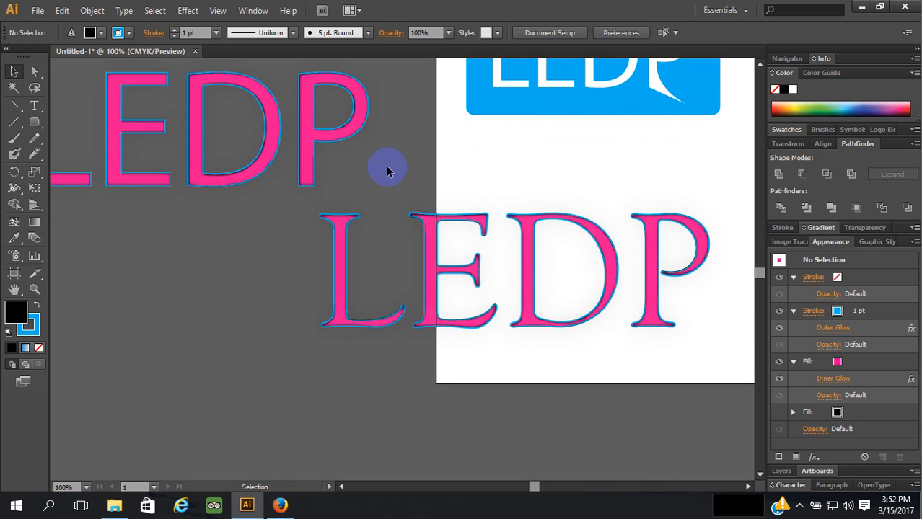
{"action": "scroll", "coordinate": [388, 171], "scroll_direction": "up", "scroll_amount": 5}
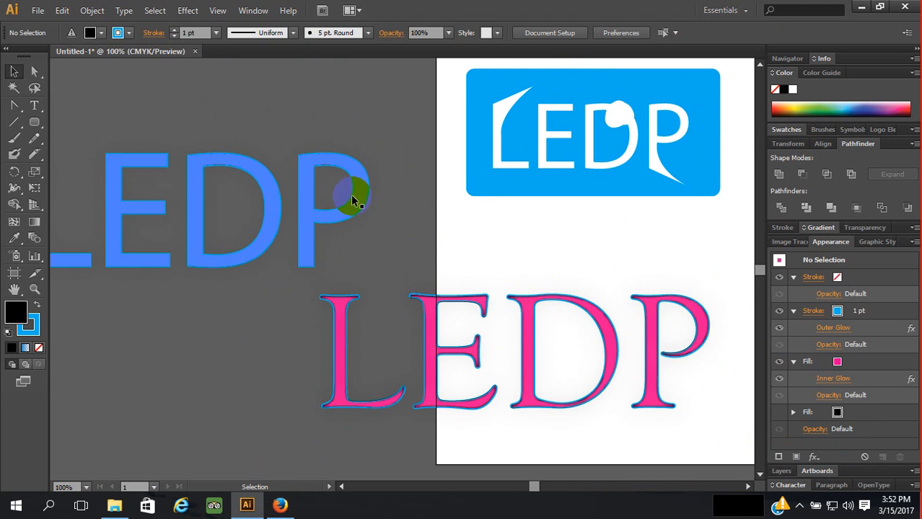
{"action": "left_click", "coordinate": [324, 221]}
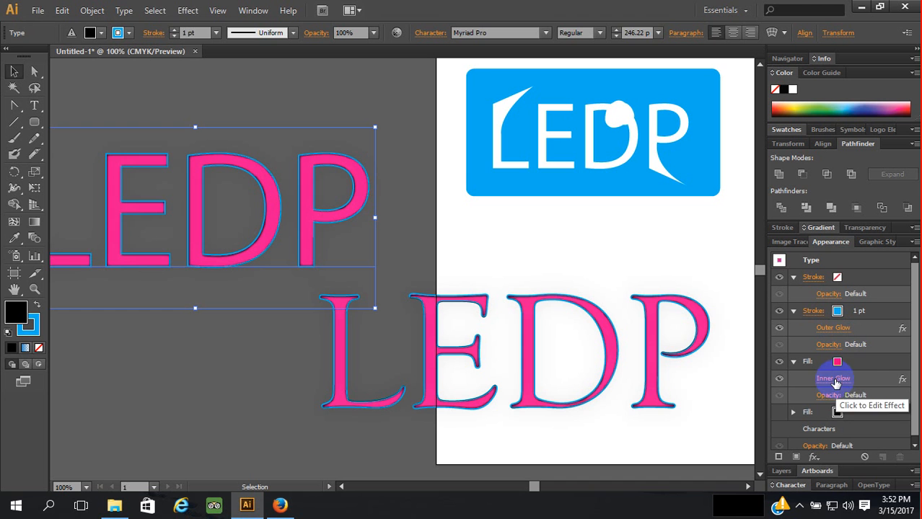
{"action": "scroll", "coordinate": [887, 386], "scroll_direction": "down", "scroll_amount": 1}
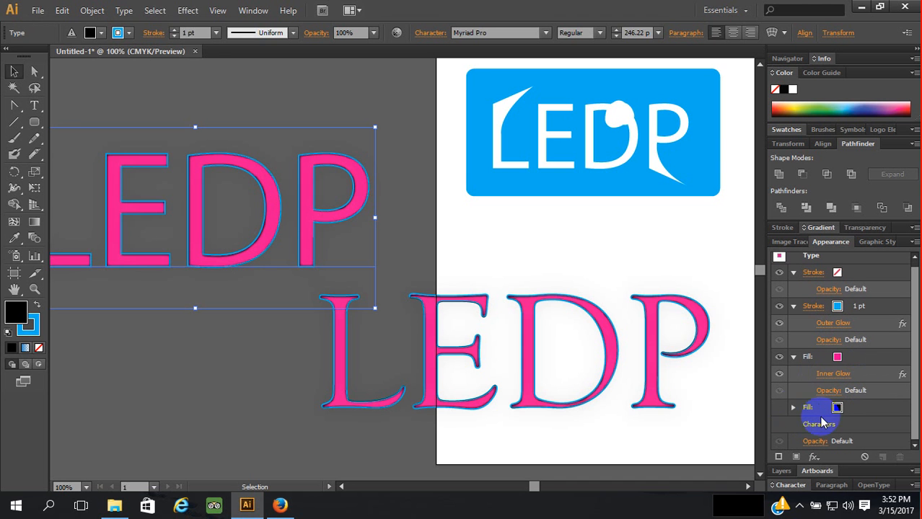
Show the black offset fill on both the upper LEDP copy and the lower Goudy Old Style text, and deselect
{"action": "left_click", "coordinate": [784, 411]}
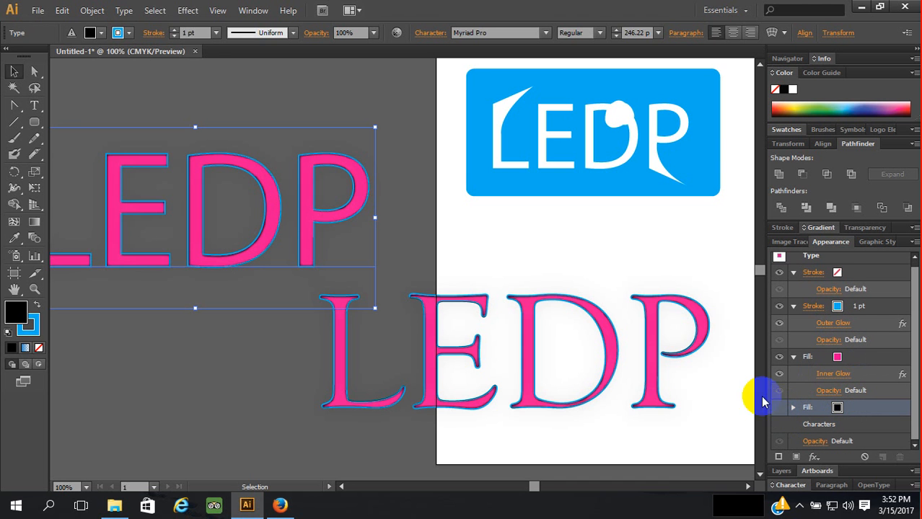
{"action": "left_click", "coordinate": [424, 233]}
{"action": "left_click", "coordinate": [439, 302]}
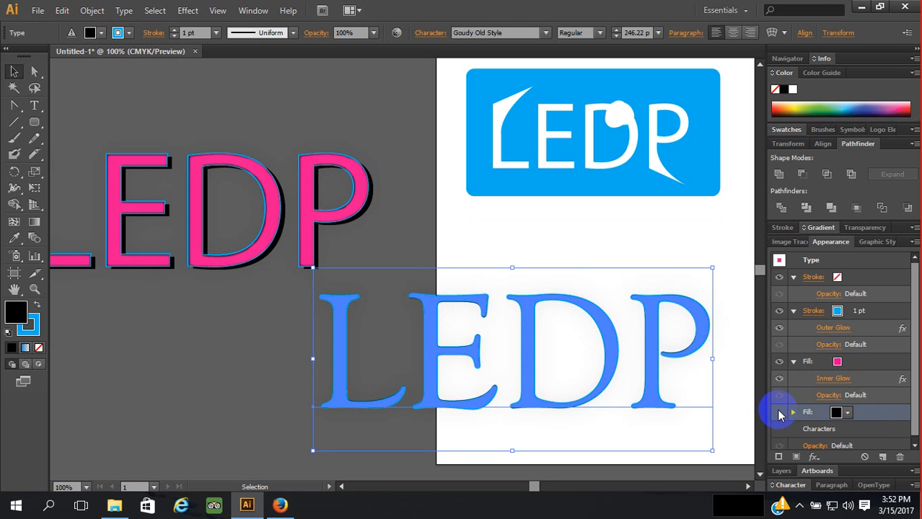
{"action": "left_click", "coordinate": [779, 413]}
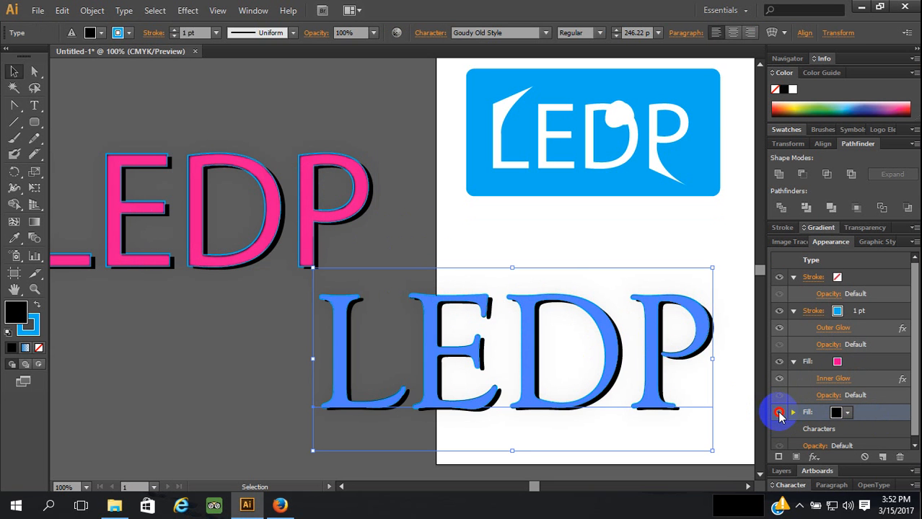
{"action": "left_click", "coordinate": [548, 242]}
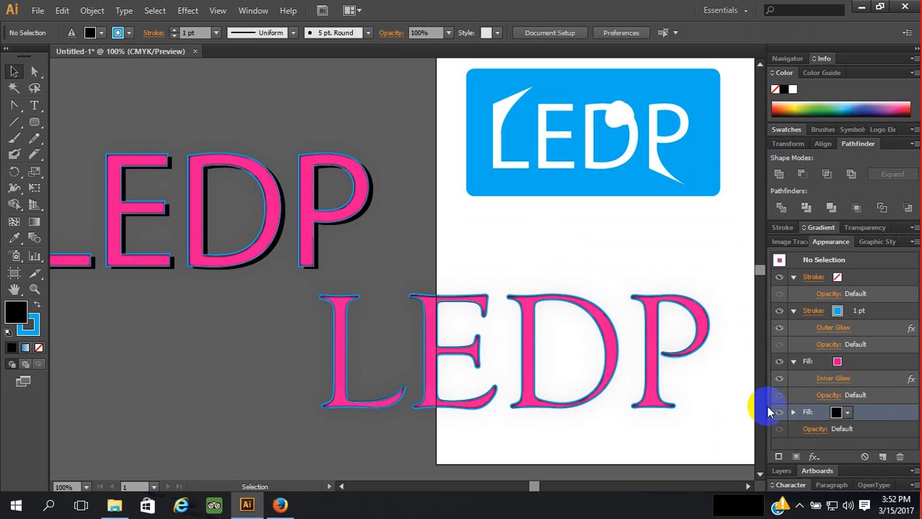
{"action": "left_click", "coordinate": [591, 308]}
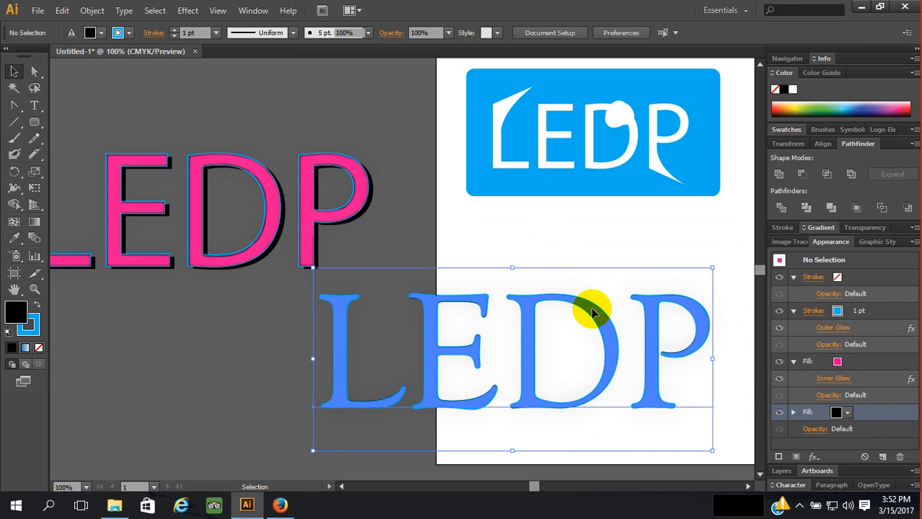
{"action": "left_click", "coordinate": [779, 413]}
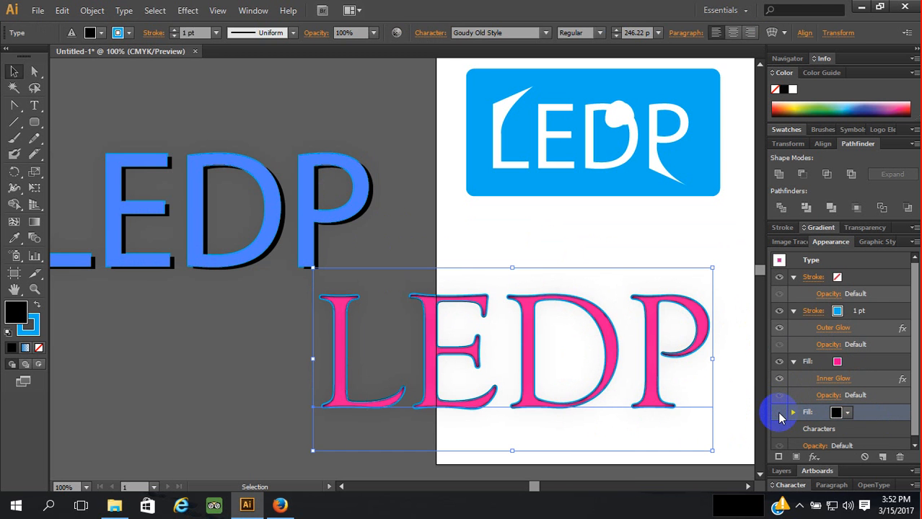
{"action": "left_click", "coordinate": [779, 412]}
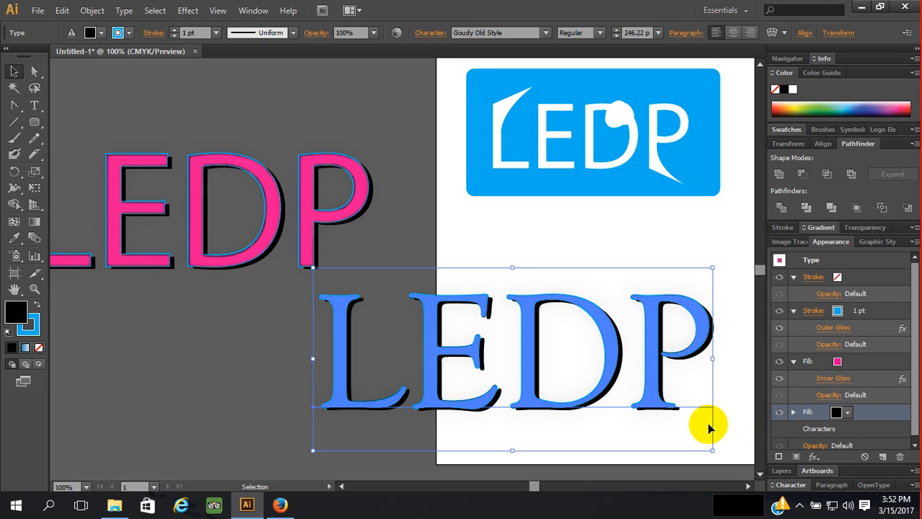
{"action": "left_click", "coordinate": [610, 259]}
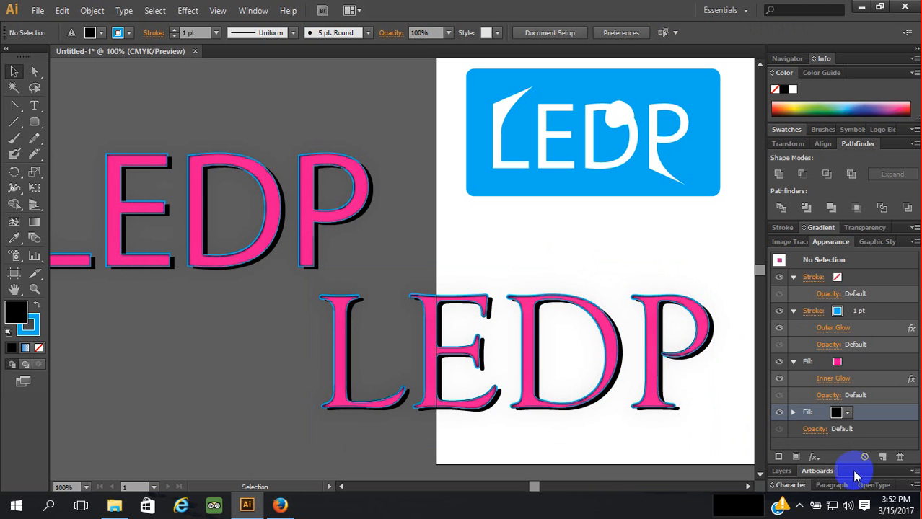
Move the upper LEDP copy right into full view and delete the Transform effect from its black fill
{"action": "left_click", "coordinate": [815, 458]}
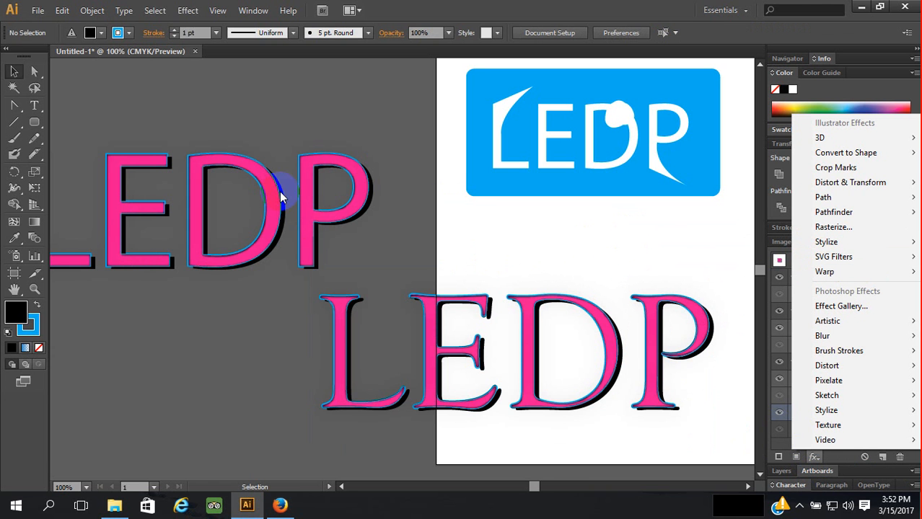
{"action": "left_click_drag", "start_coordinate": [312, 181], "coordinate": [368, 168]}
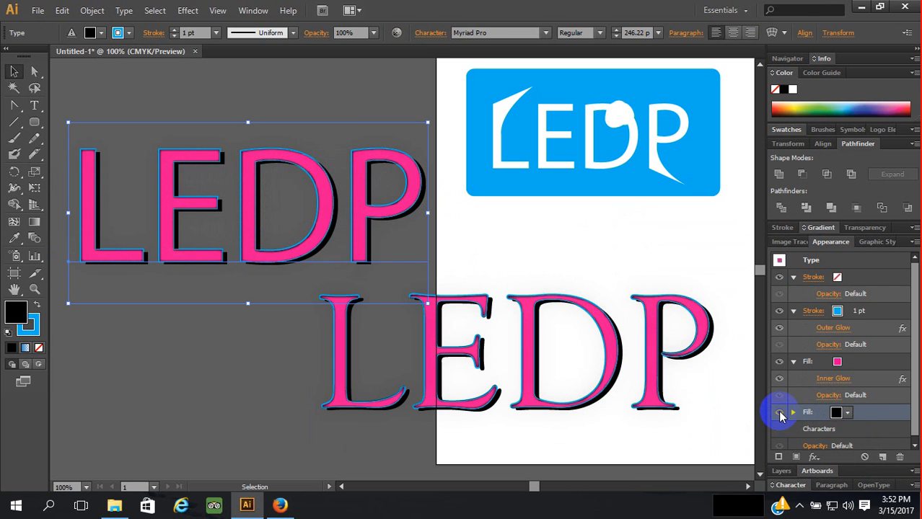
{"action": "left_click", "coordinate": [779, 413]}
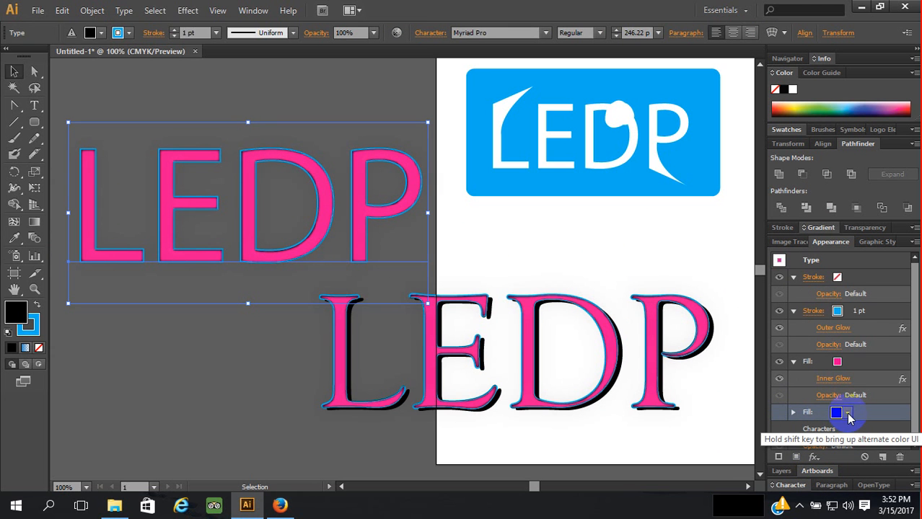
{"action": "left_click", "coordinate": [848, 414]}
{"action": "left_click", "coordinate": [848, 415]}
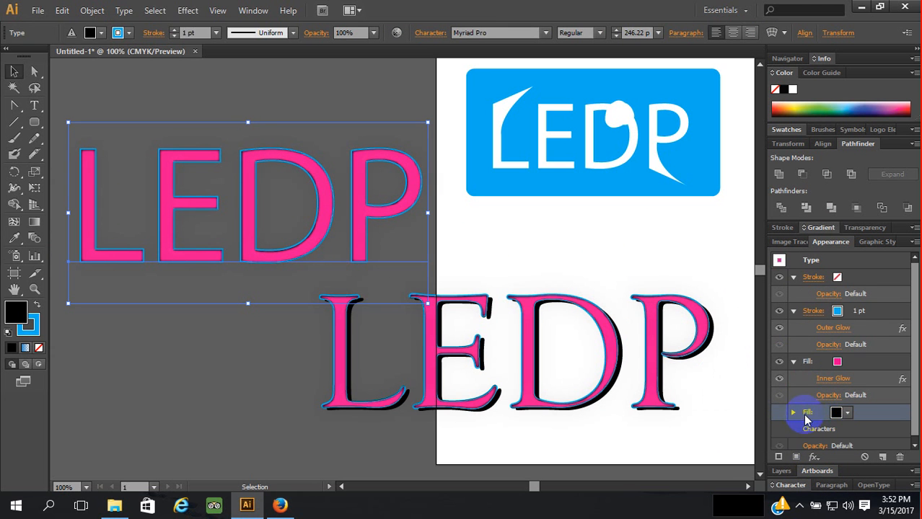
{"action": "left_click", "coordinate": [793, 412]}
{"action": "scroll", "coordinate": [860, 391], "scroll_direction": "down", "scroll_amount": 2}
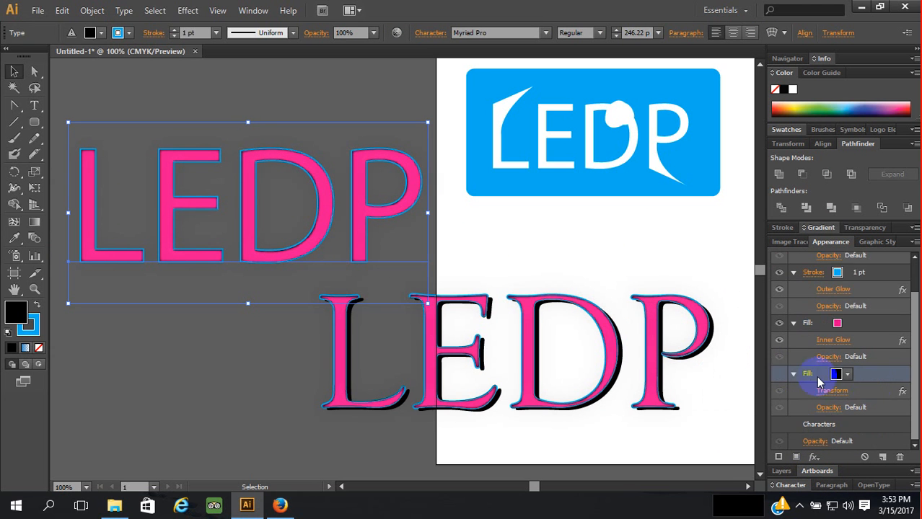
{"action": "left_click", "coordinate": [778, 376]}
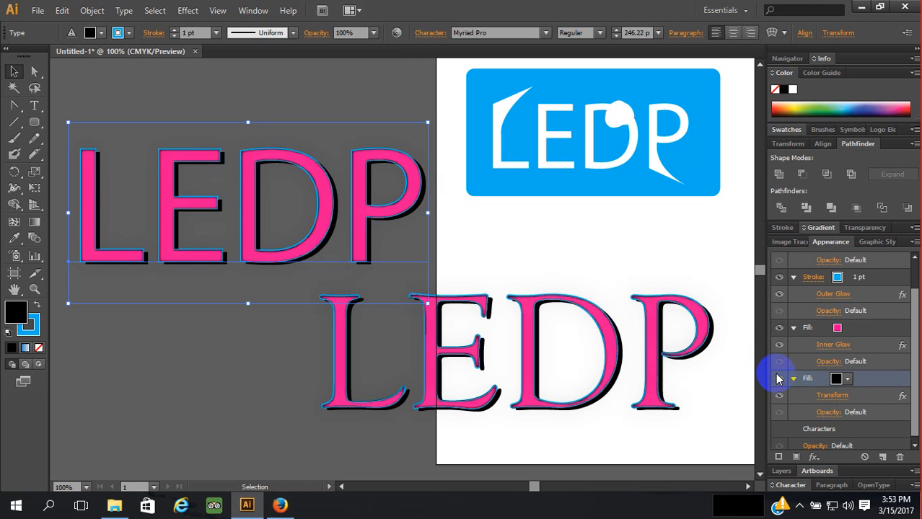
{"action": "left_click", "coordinate": [873, 396]}
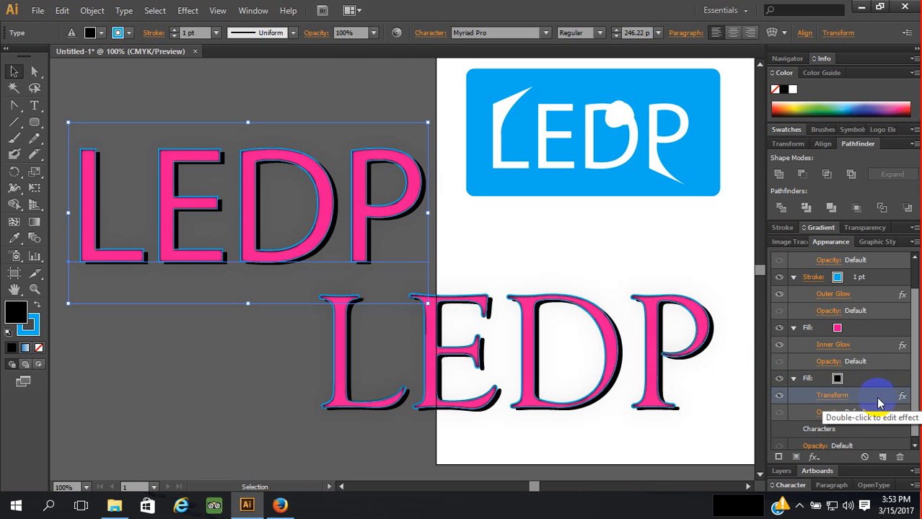
{"action": "left_click_drag", "start_coordinate": [880, 395], "coordinate": [898, 456]}
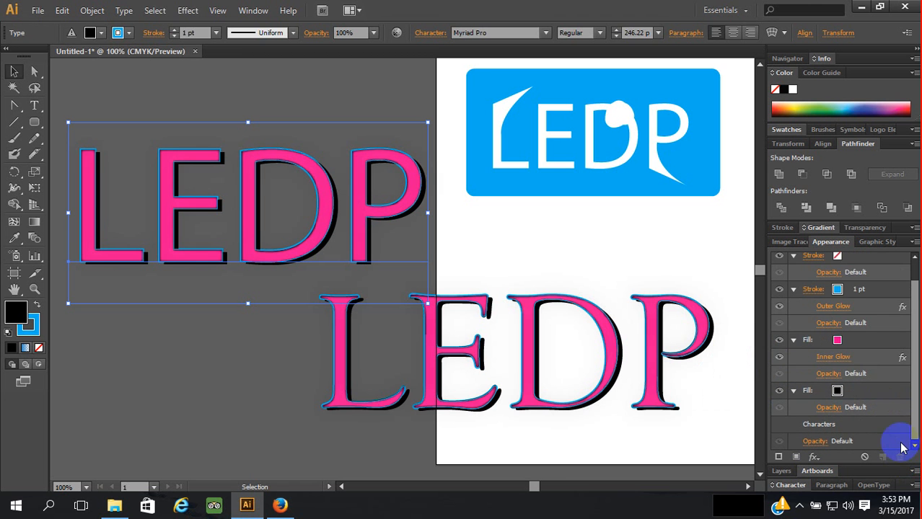
Add an Offset Path effect to the upper copy's black fill with preview on and joins set to Round
{"action": "left_click", "coordinate": [814, 457]}
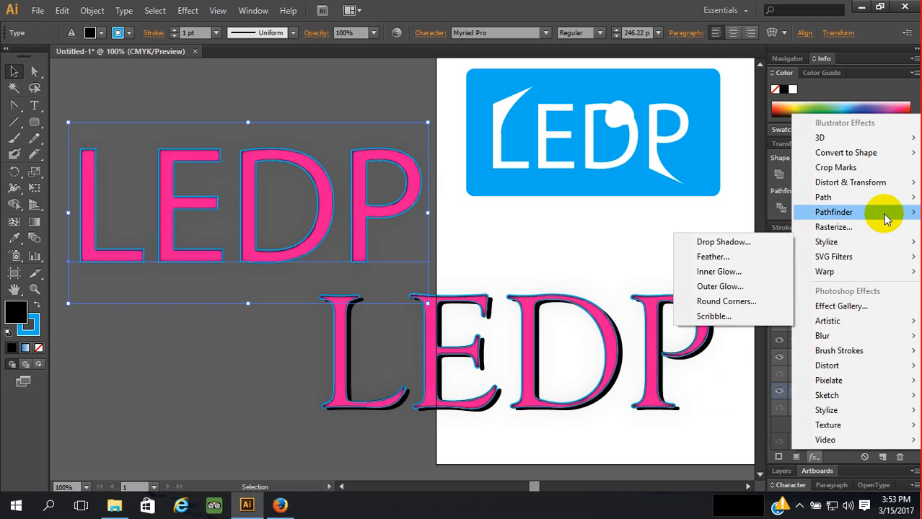
{"action": "mouse_move", "coordinate": [889, 198]}
{"action": "left_click", "coordinate": [756, 198]}
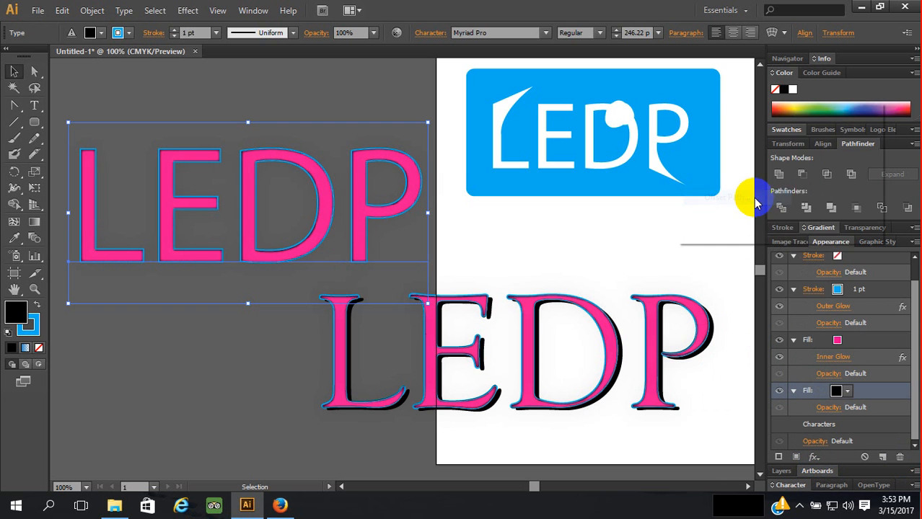
{"action": "left_click", "coordinate": [694, 213]}
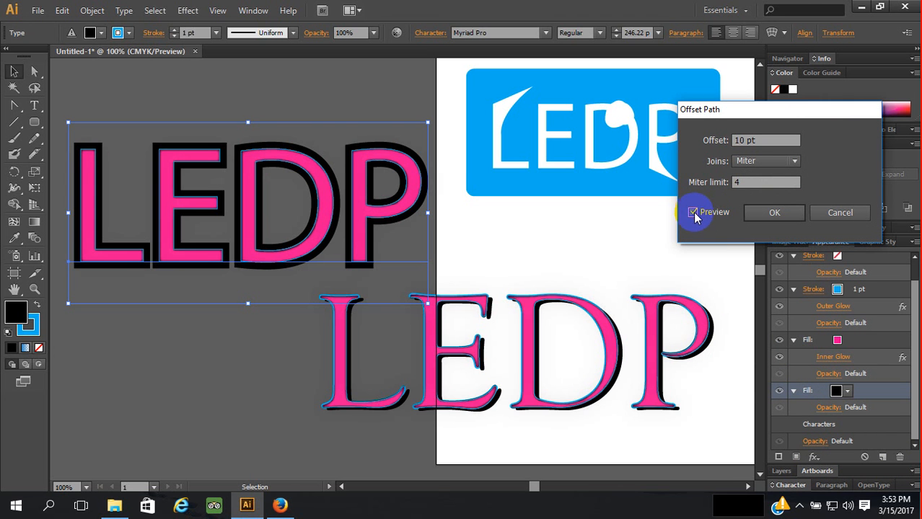
{"action": "left_click", "coordinate": [794, 162]}
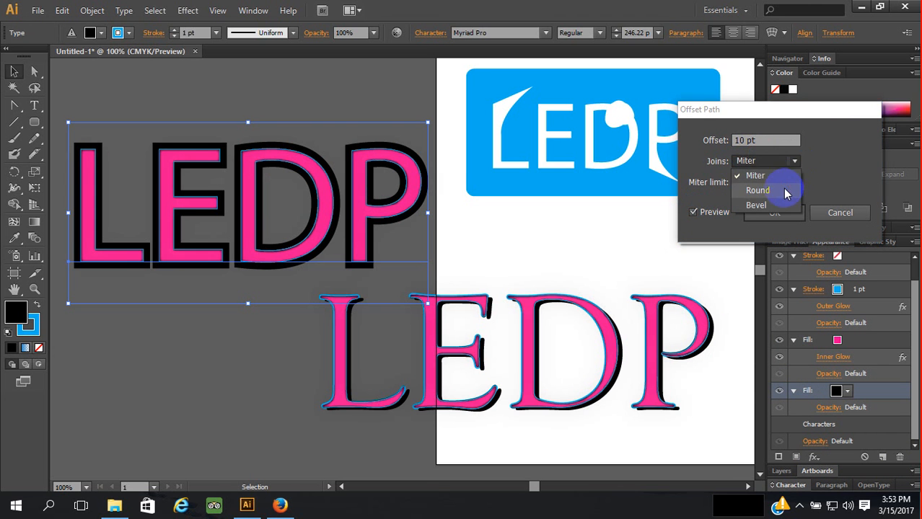
{"action": "left_click", "coordinate": [785, 192]}
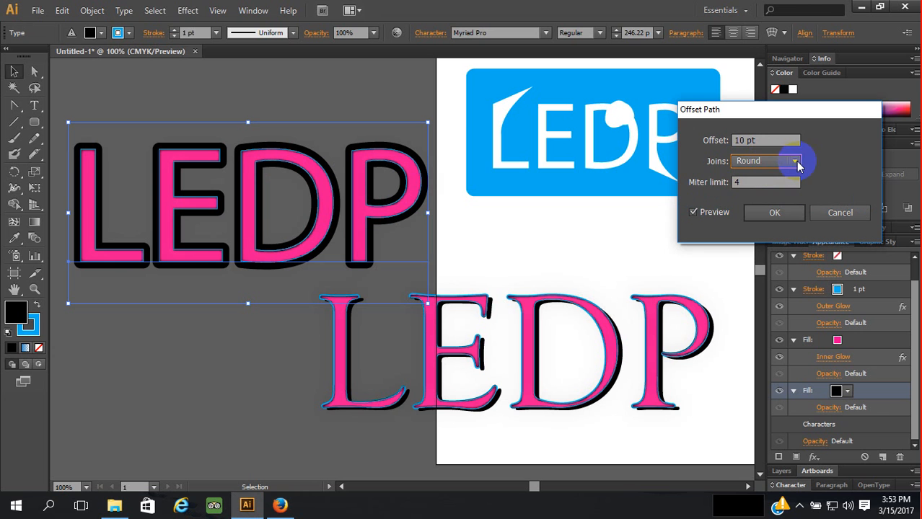
Set the path offset to 20 pt, apply the effect and deselect the lettering
{"action": "left_click", "coordinate": [741, 185]}
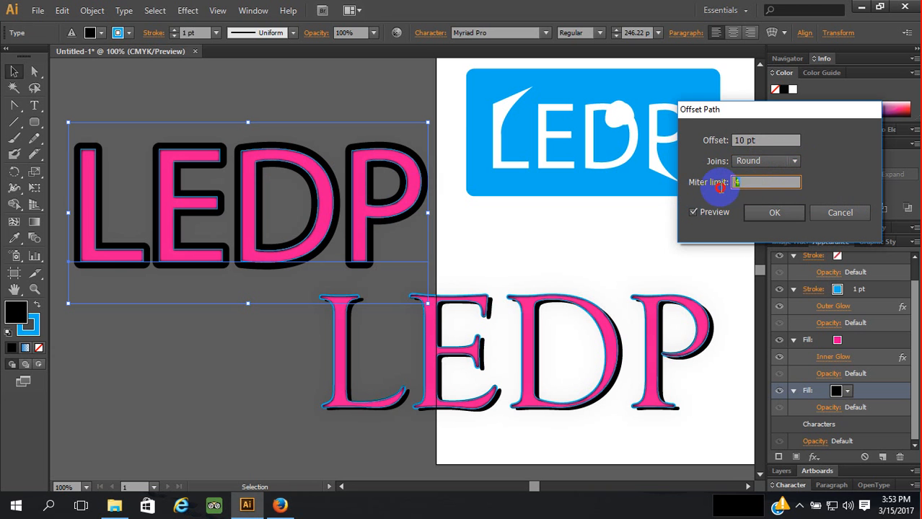
{"action": "left_click", "coordinate": [738, 140]}
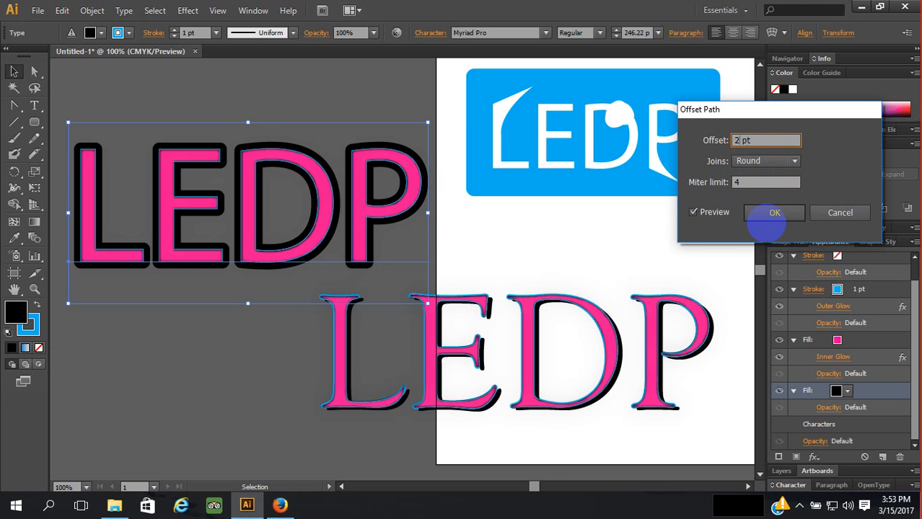
{"action": "type", "text": "20"}
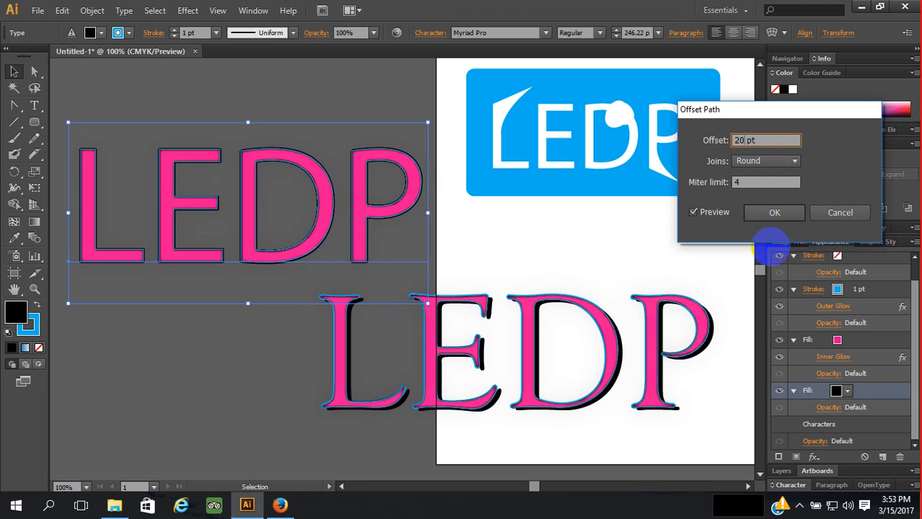
{"action": "left_click", "coordinate": [789, 206]}
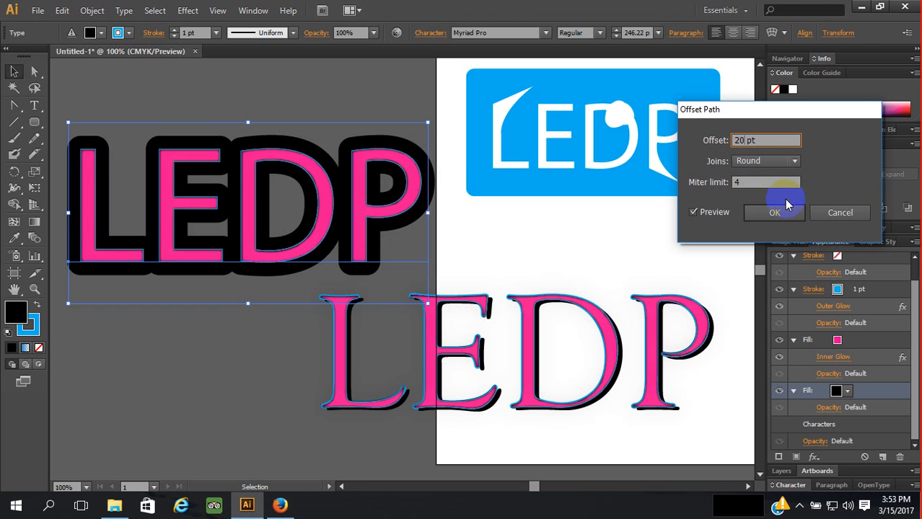
{"action": "left_click", "coordinate": [775, 212]}
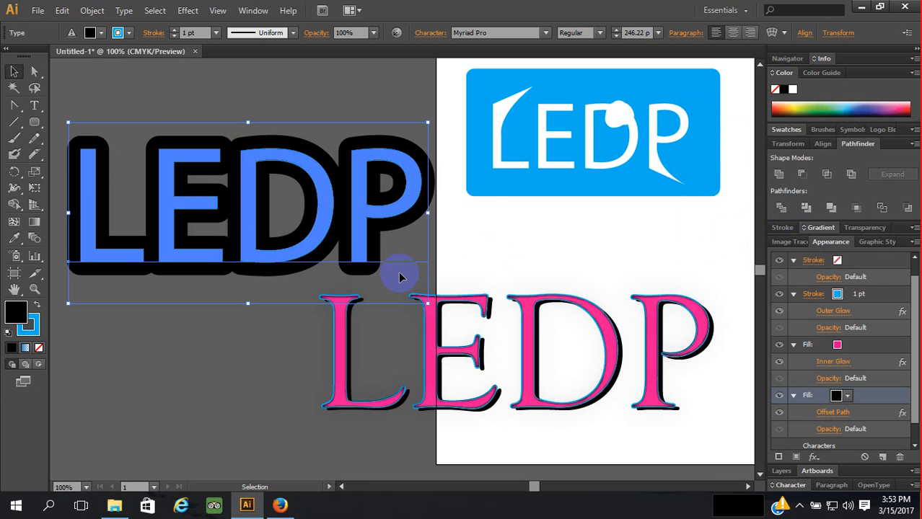
{"action": "left_click", "coordinate": [350, 103]}
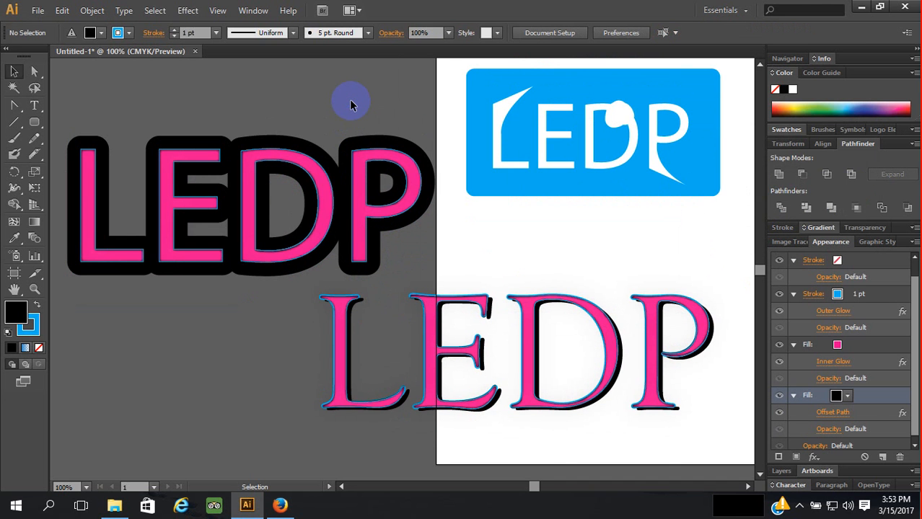
Try white and yellow for the upper copy's offset fill, and undo the colour changes
{"action": "scroll", "coordinate": [351, 105], "scroll_direction": "down", "scroll_amount": 1}
{"action": "scroll", "coordinate": [352, 106], "scroll_direction": "up", "scroll_amount": 2}
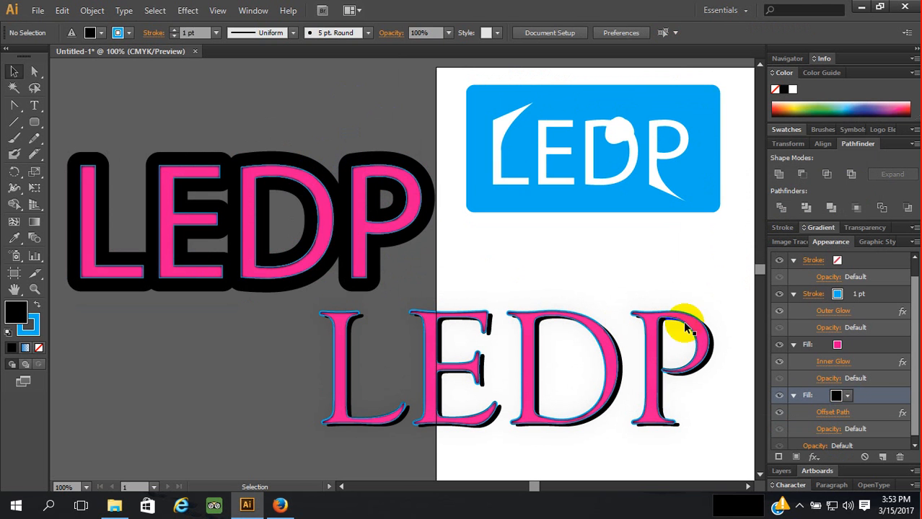
{"action": "left_click", "coordinate": [408, 199]}
{"action": "left_click", "coordinate": [846, 397]}
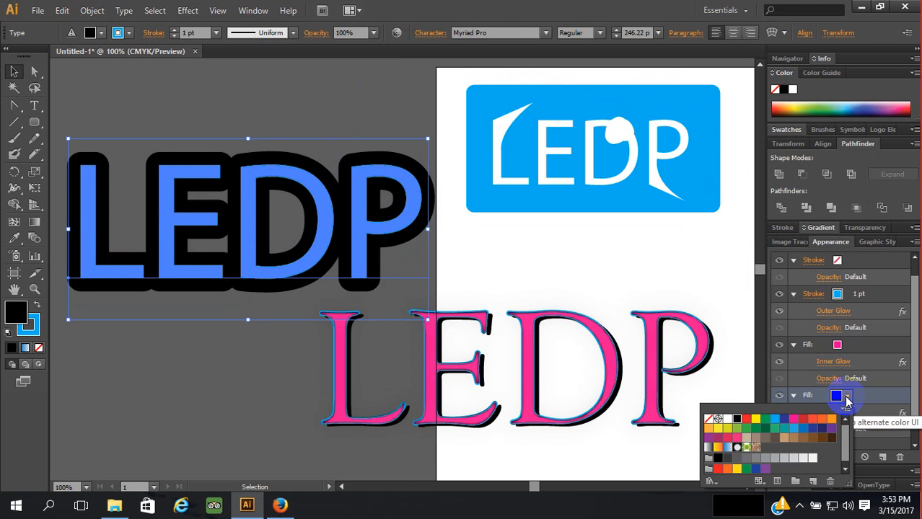
{"action": "left_click", "coordinate": [729, 422]}
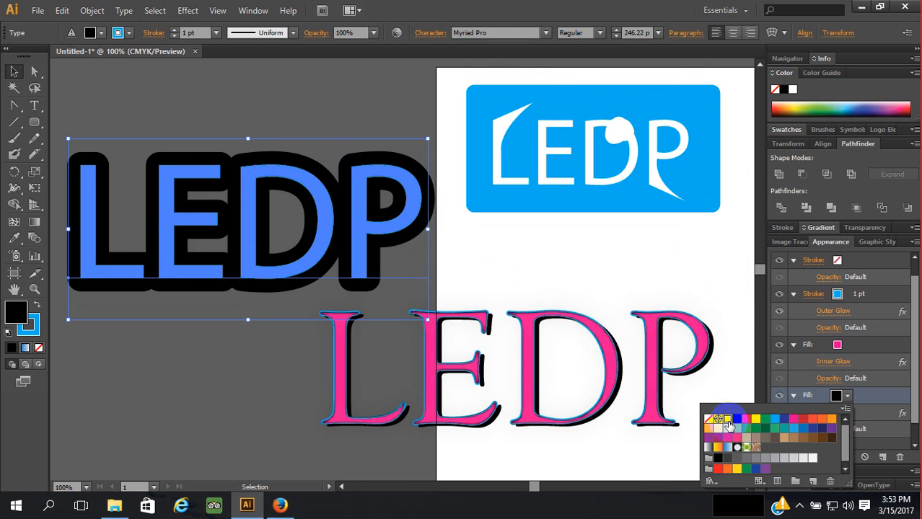
{"action": "left_click", "coordinate": [728, 420]}
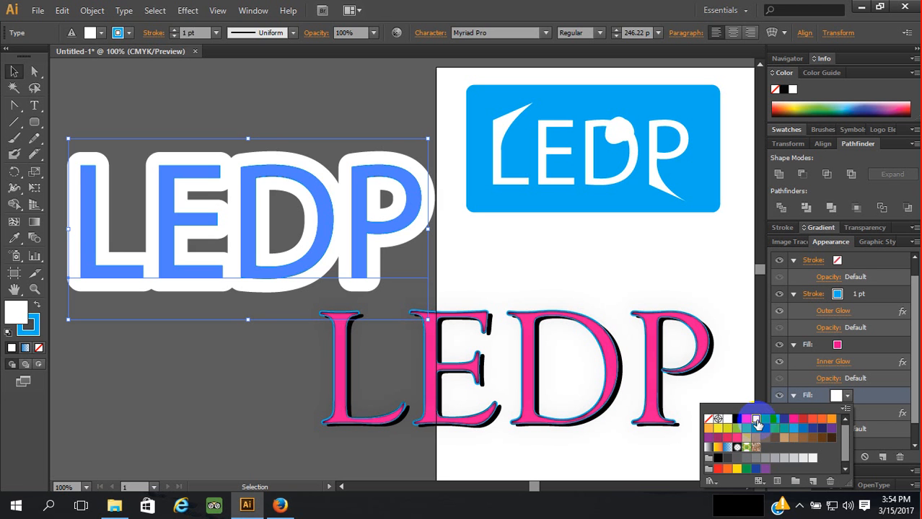
{"action": "left_click", "coordinate": [755, 421]}
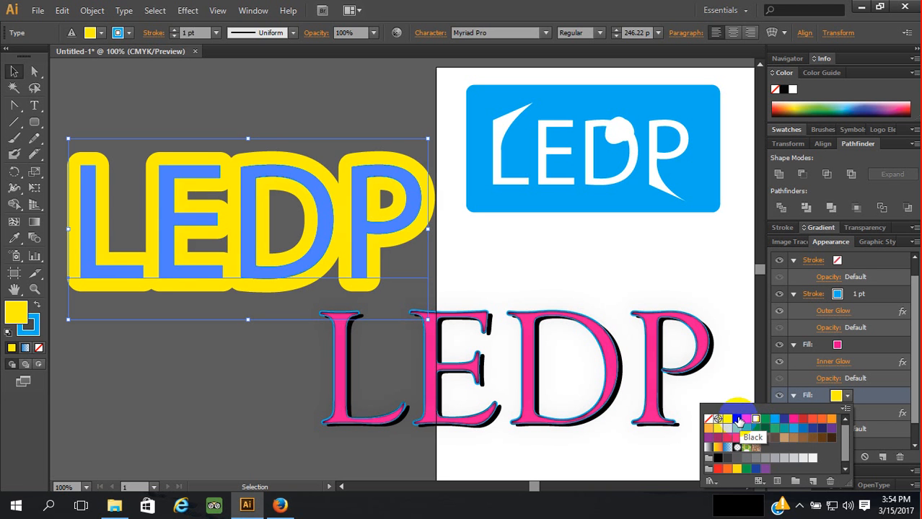
{"action": "key", "text": "ctrl+z"}
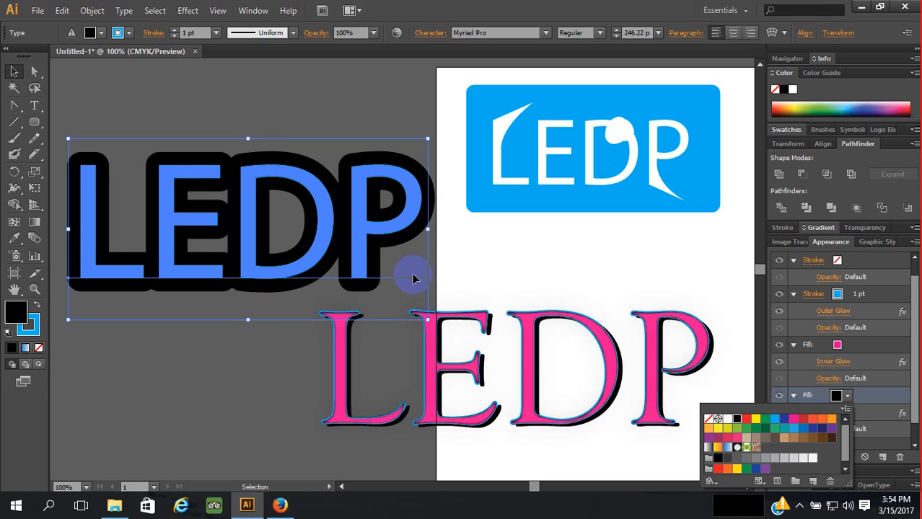
{"action": "left_click", "coordinate": [205, 362]}
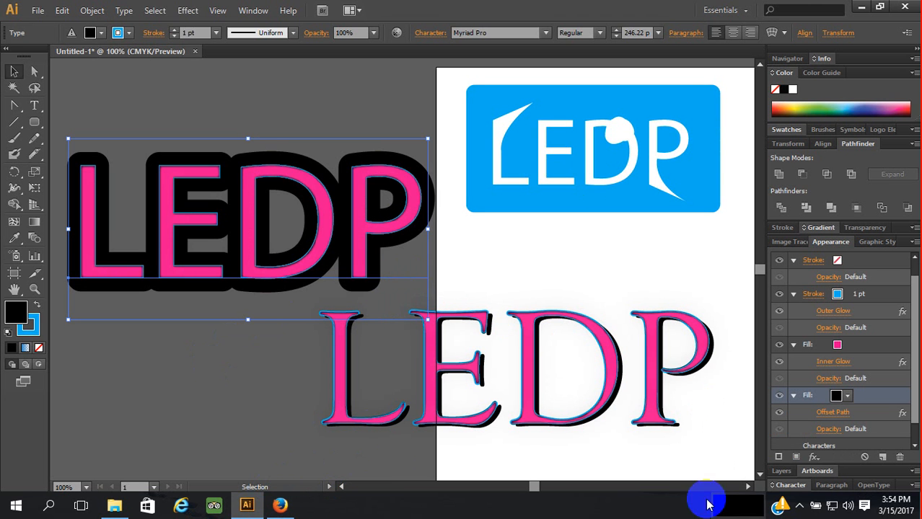
{"action": "left_click", "coordinate": [799, 508]}
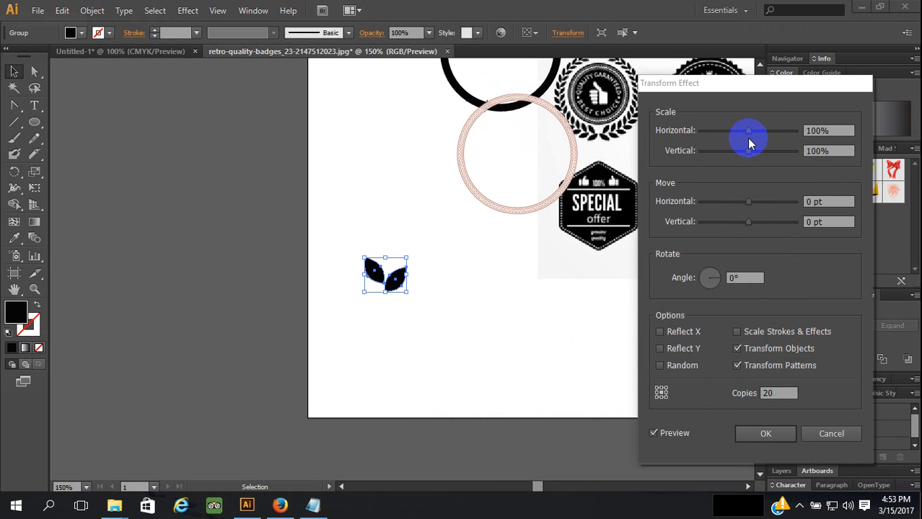
Scale the leaf pair's Transform copies to 96% horizontally and vertically, and offset each one vertically by -24 pt
{"action": "double_click", "coordinate": [815, 130]}
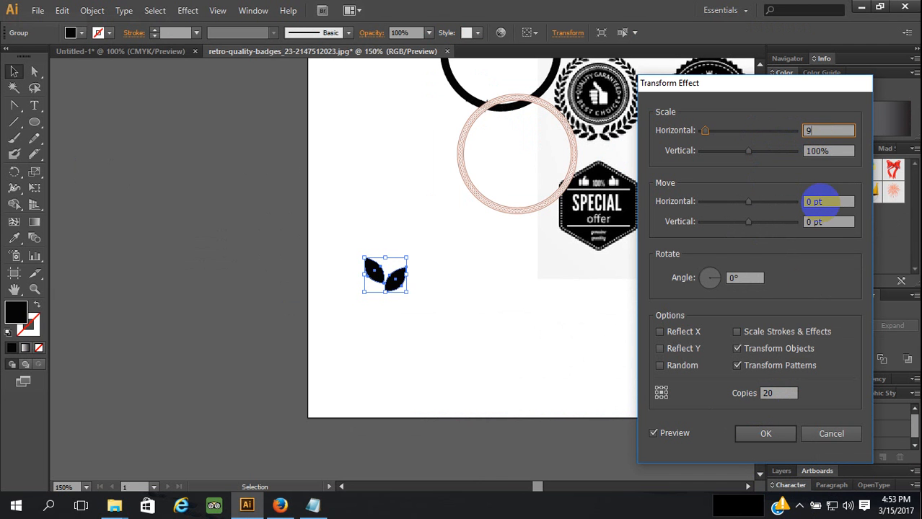
{"action": "double_click", "coordinate": [816, 151]}
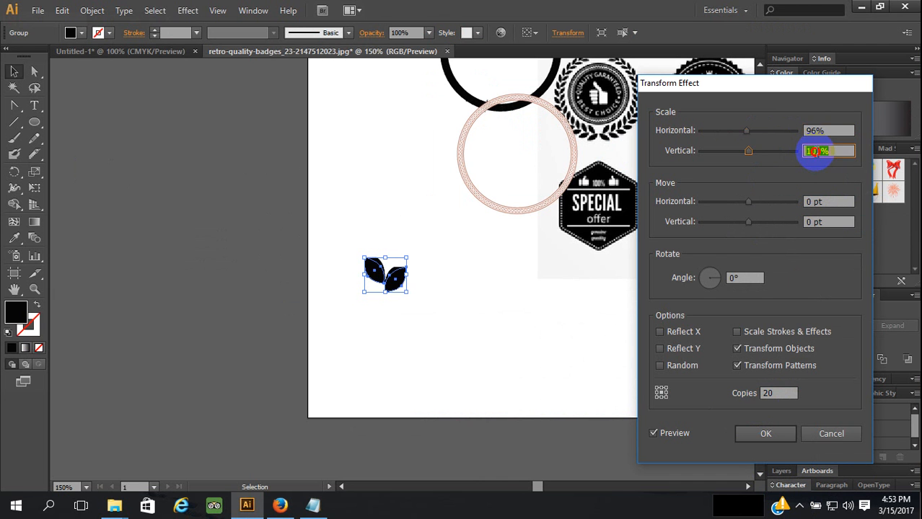
{"action": "type", "text": "96"}
{"action": "left_click", "coordinate": [813, 223]}
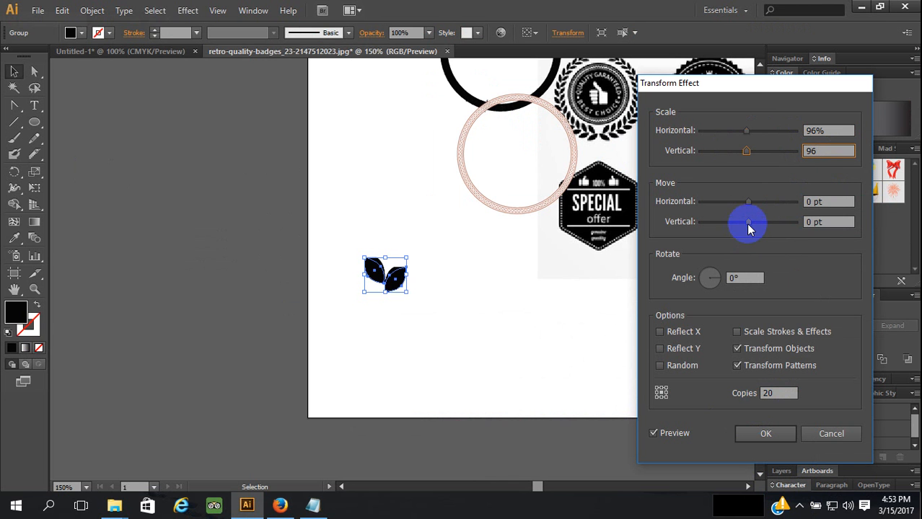
{"action": "left_click_drag", "start_coordinate": [748, 228], "coordinate": [736, 222]}
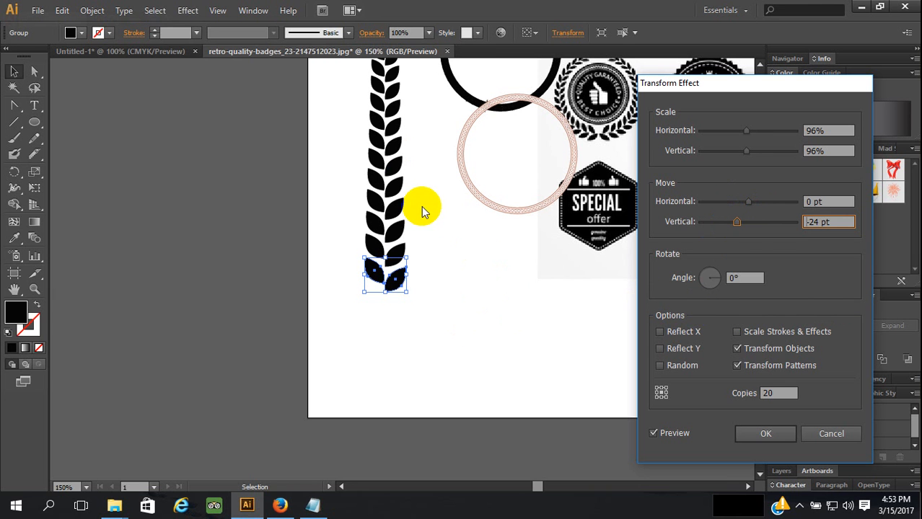
Set the Transform effect's rotation angle to 6° so the leaf copies curve into a branch
{"action": "left_click", "coordinate": [715, 277]}
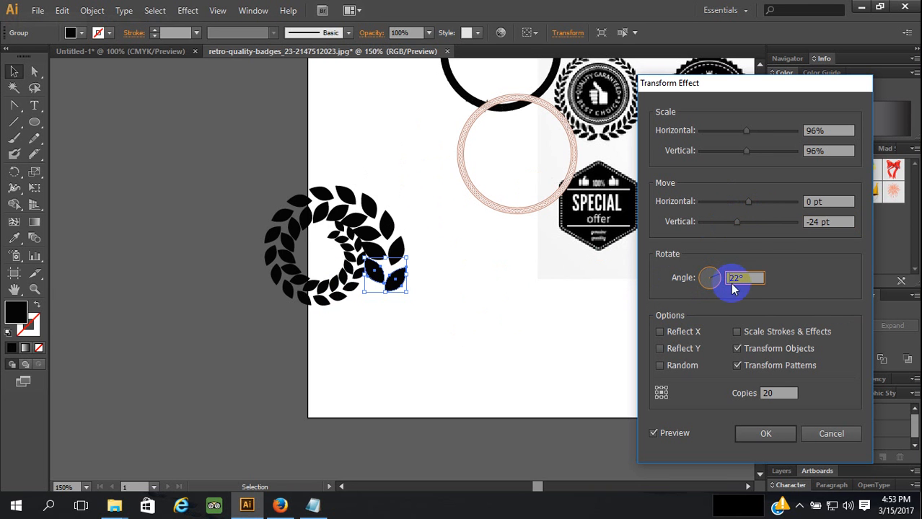
{"action": "left_click", "coordinate": [733, 279]}
{"action": "key", "text": "Down"}
{"action": "key", "text": "Down"}
{"action": "key", "text": "Down"}
{"action": "key", "text": "Down"}
{"action": "key", "text": "Down"}
{"action": "key", "text": "Down"}
{"action": "key", "text": "Down"}
{"action": "key", "text": "Down"}
{"action": "key", "text": "Down"}
{"action": "key", "text": "Down"}
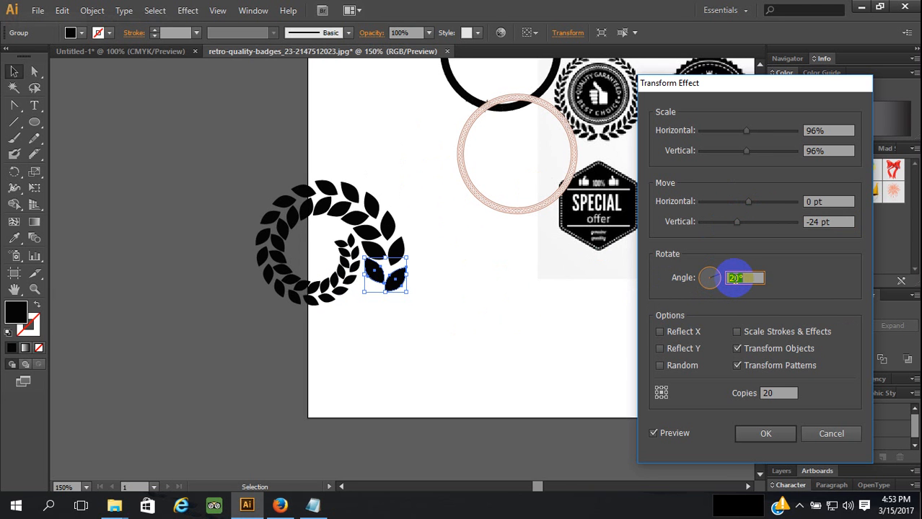
{"action": "key", "text": "Down"}
{"action": "key", "text": "Down"}
{"action": "key", "text": "Down"}
{"action": "key", "text": "Down"}
{"action": "key", "text": "Down"}
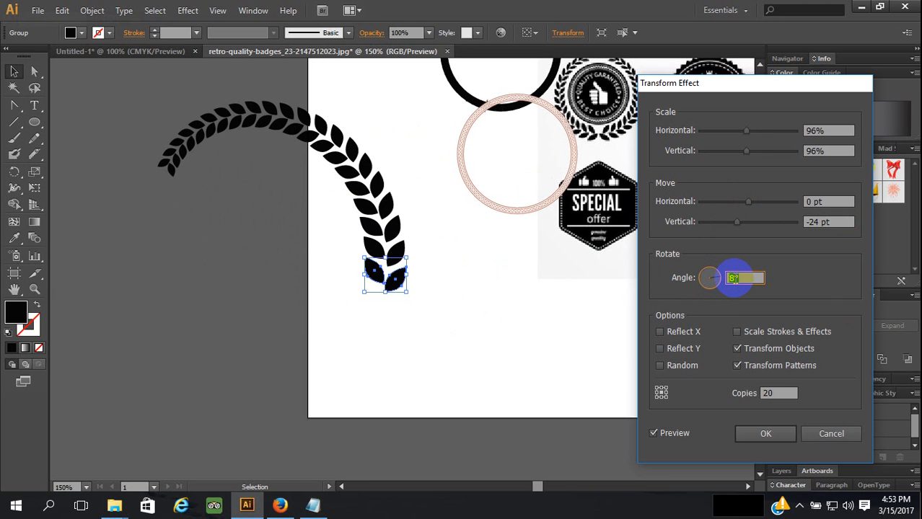
{"action": "key", "text": "Down"}
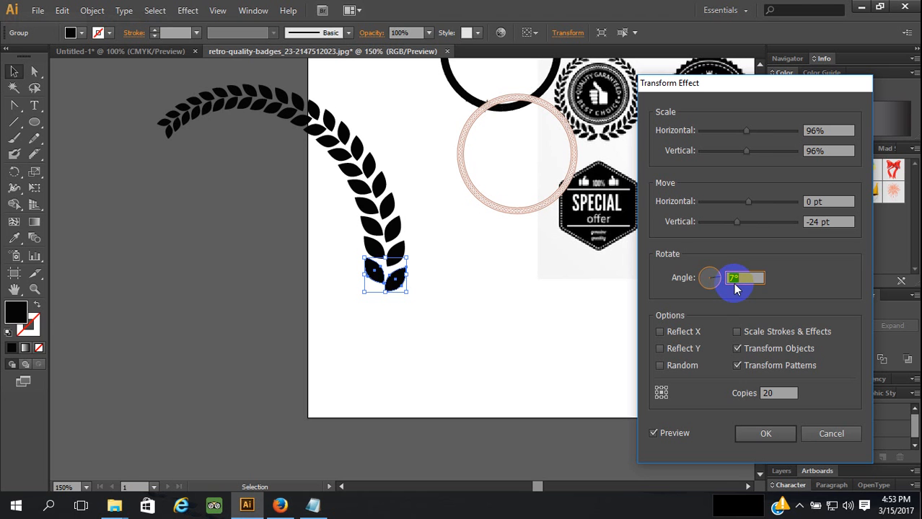
{"action": "key", "text": "Down"}
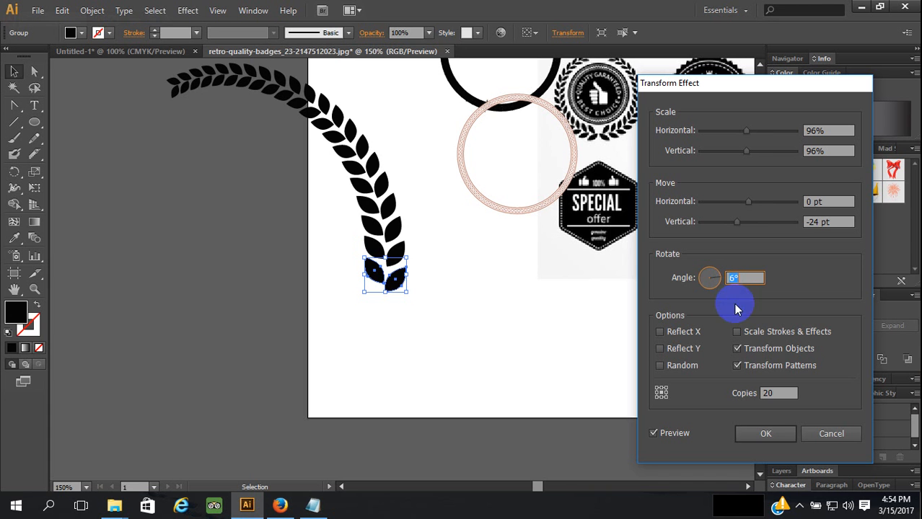
Set the number of copies to 25, apply the Transform effect and expand the leaf branch's appearance
{"action": "left_click_drag", "start_coordinate": [774, 393], "coordinate": [767, 393]}
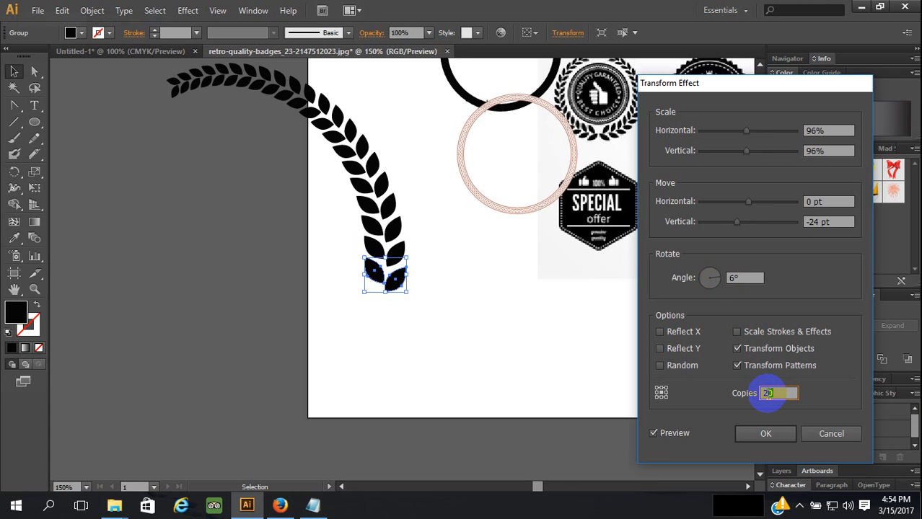
{"action": "left_click", "coordinate": [741, 278]}
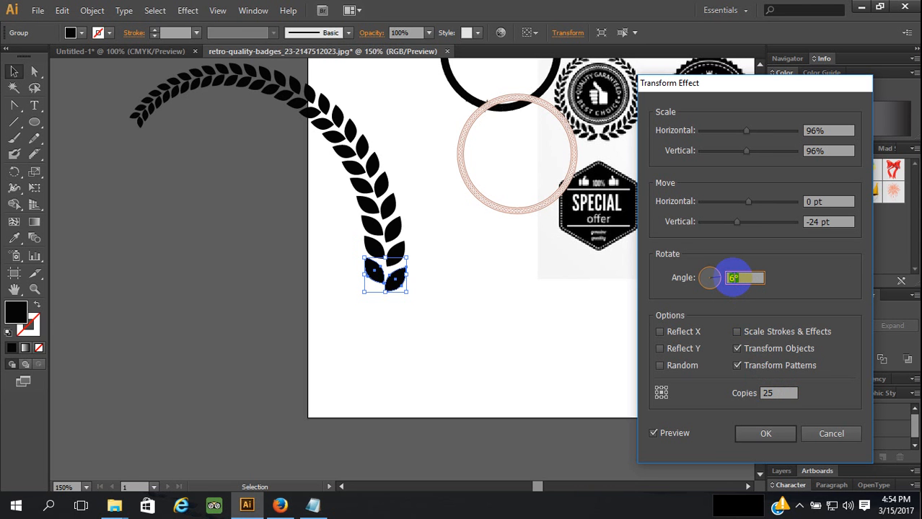
{"action": "left_click", "coordinate": [778, 434]}
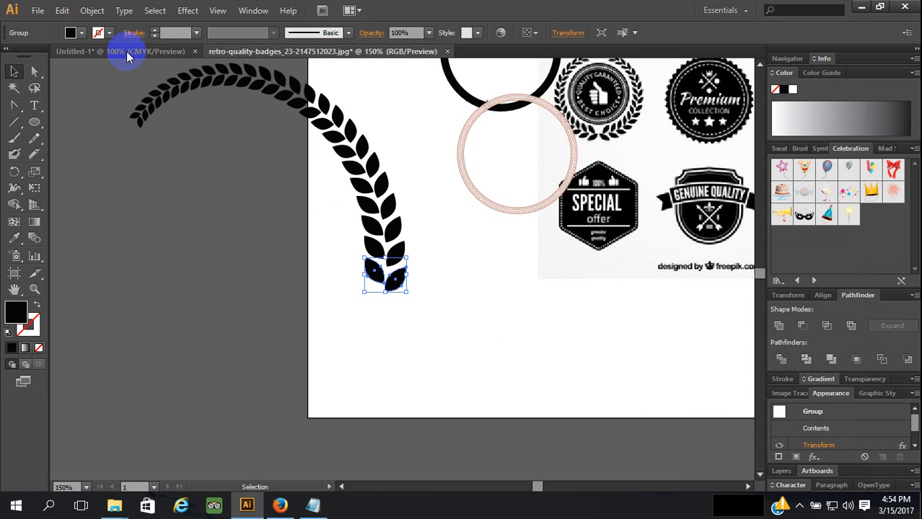
{"action": "left_click", "coordinate": [91, 10]}
{"action": "left_click", "coordinate": [144, 169]}
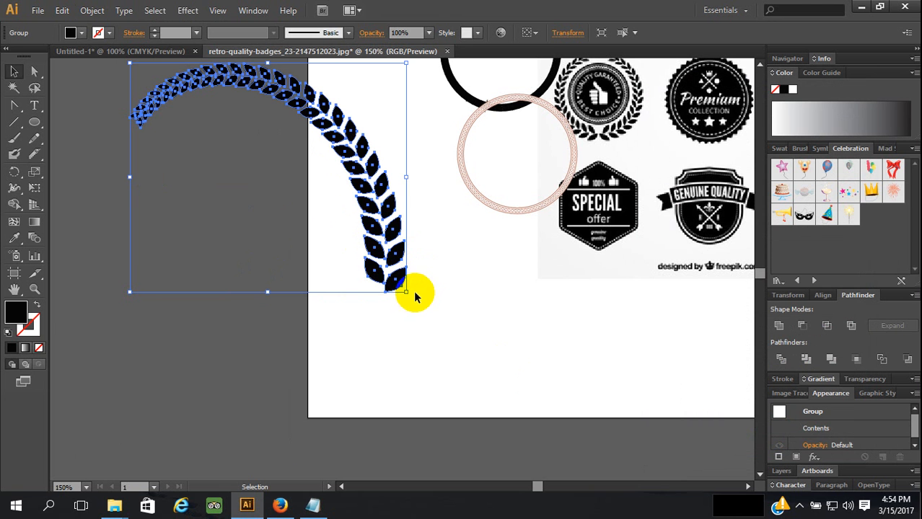
Rotate the expanded leaf branch clockwise so it forms the right half of a wreath, and deselect it
{"action": "left_click_drag", "start_coordinate": [410, 293], "coordinate": [205, 320]}
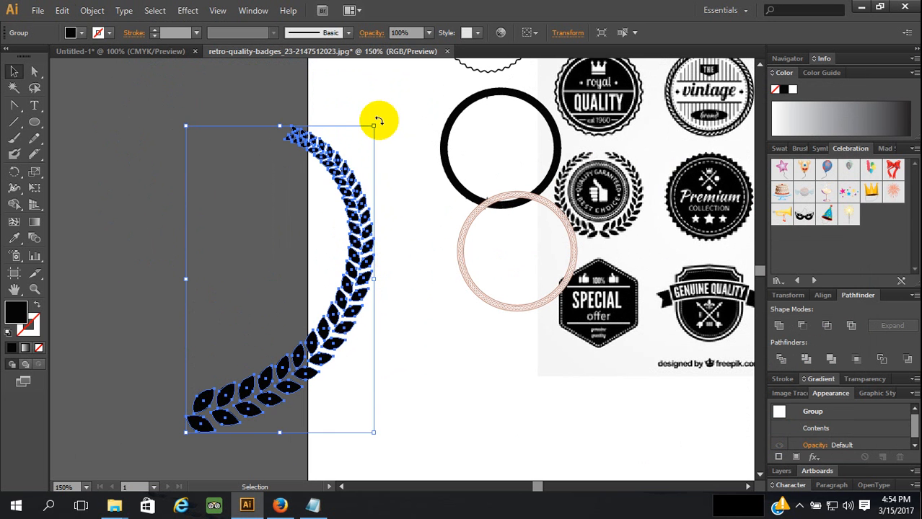
{"action": "left_click_drag", "start_coordinate": [377, 119], "coordinate": [357, 79]}
{"action": "left_click", "coordinate": [409, 243]}
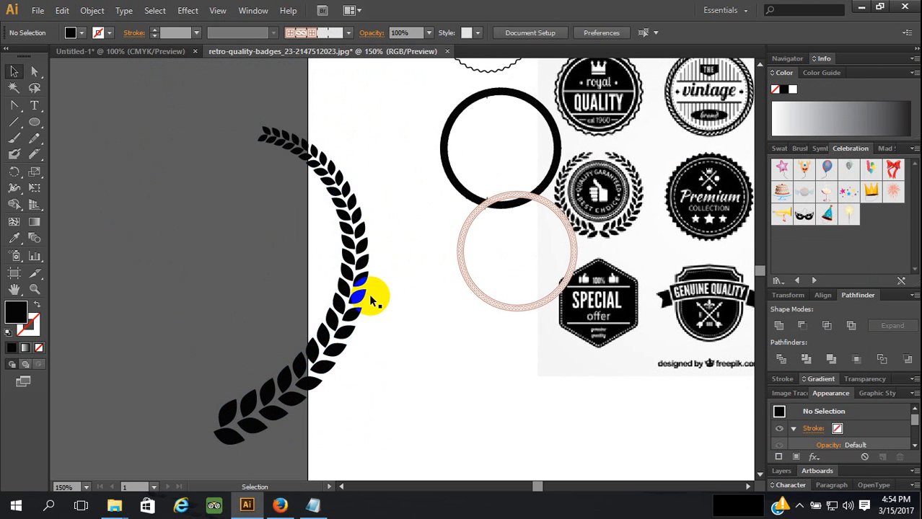
{"action": "left_click", "coordinate": [358, 299]}
{"action": "left_click", "coordinate": [391, 284]}
{"action": "left_click", "coordinate": [347, 302]}
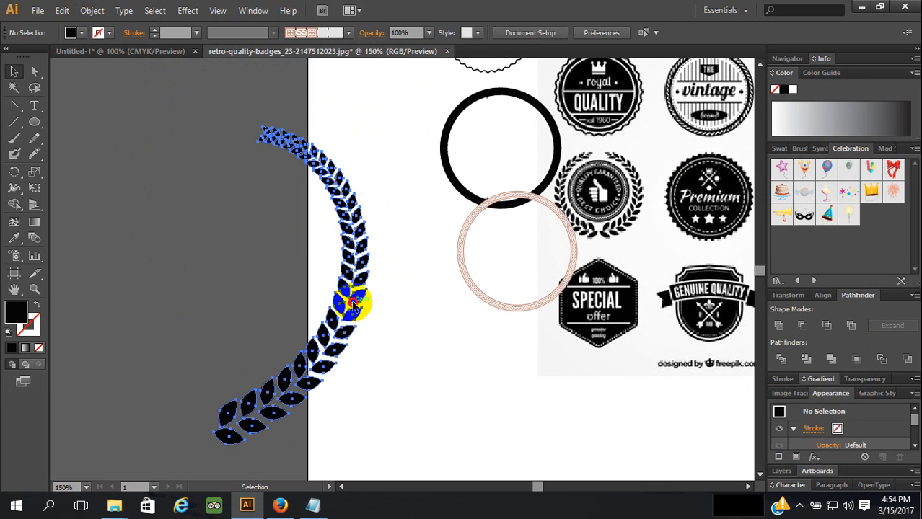
{"action": "left_click", "coordinate": [382, 283]}
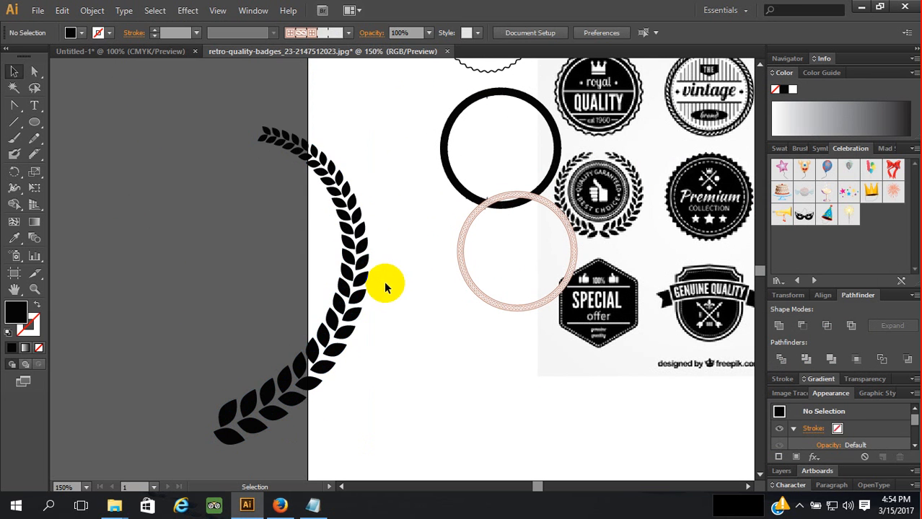
Isolate the leaf pair at the branch's upper tip, delete its outer leaf and leave isolation mode
{"action": "double_click", "coordinate": [260, 140]}
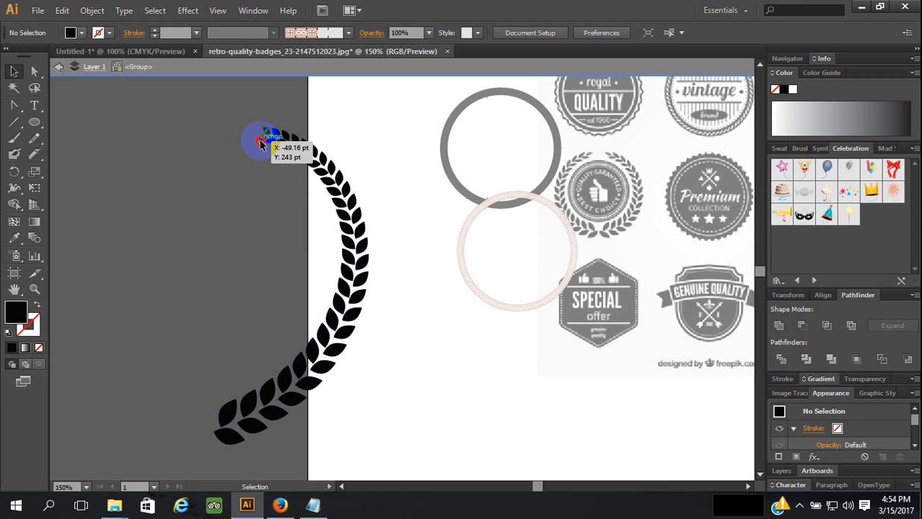
{"action": "left_click", "coordinate": [260, 142]}
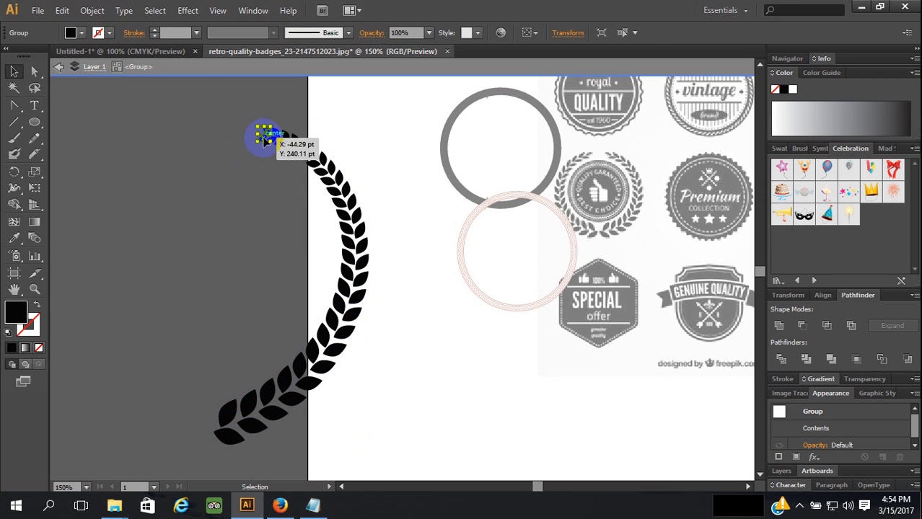
{"action": "double_click", "coordinate": [260, 139]}
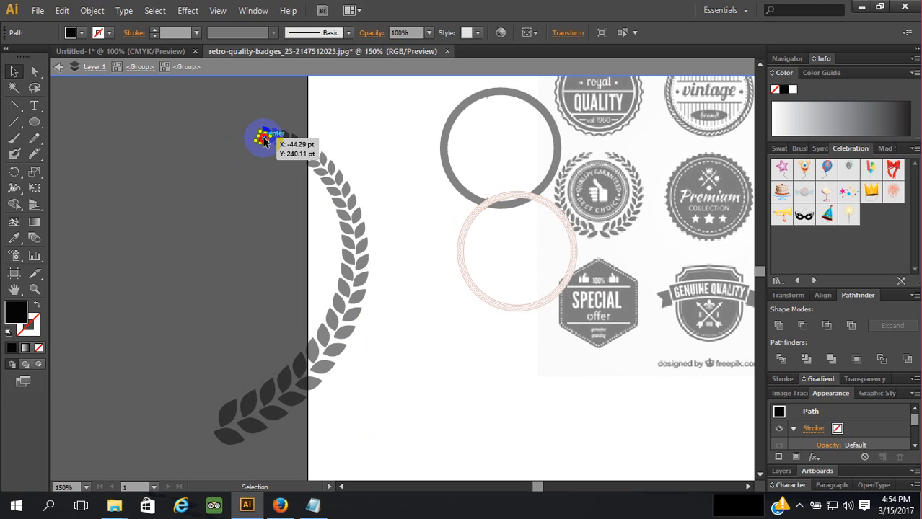
{"action": "left_click", "coordinate": [383, 192]}
{"action": "double_click", "coordinate": [422, 254]}
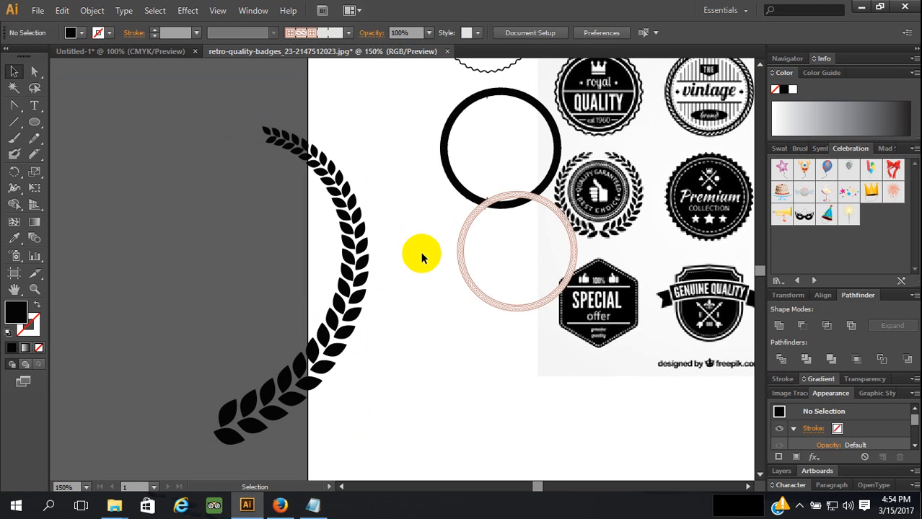
Create a mirrored copy of the leaf branch by reflecting it across the vertical axis
{"action": "scroll", "coordinate": [422, 257], "scroll_direction": "down", "scroll_amount": 1}
{"action": "left_click", "coordinate": [360, 274]}
{"action": "right_click", "coordinate": [357, 278]}
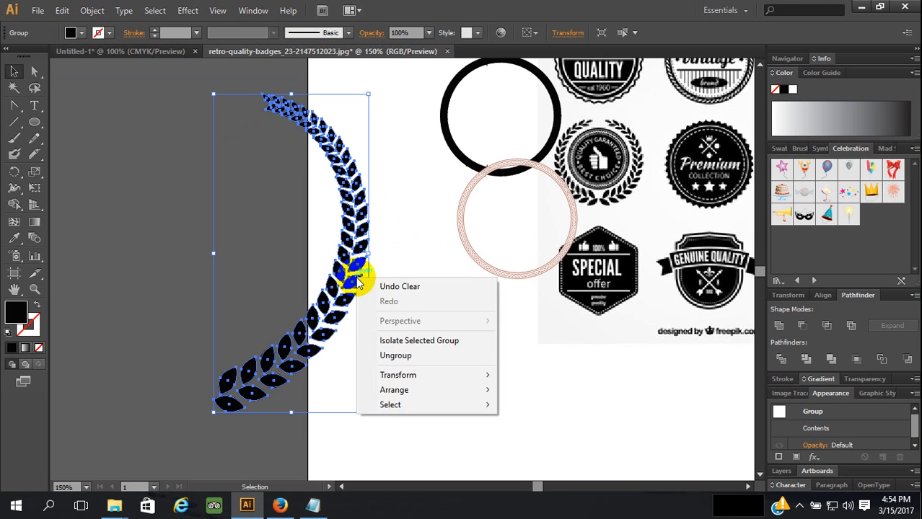
{"action": "mouse_move", "coordinate": [479, 375]}
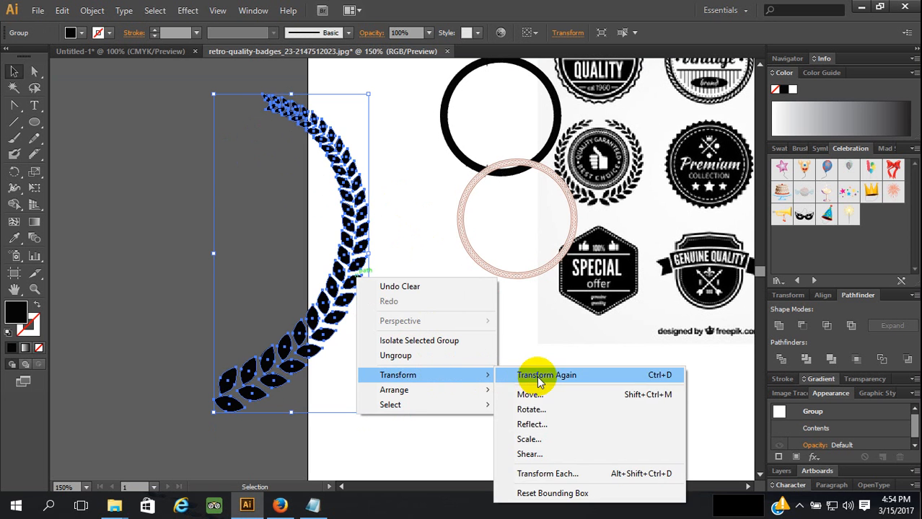
{"action": "left_click", "coordinate": [532, 425]}
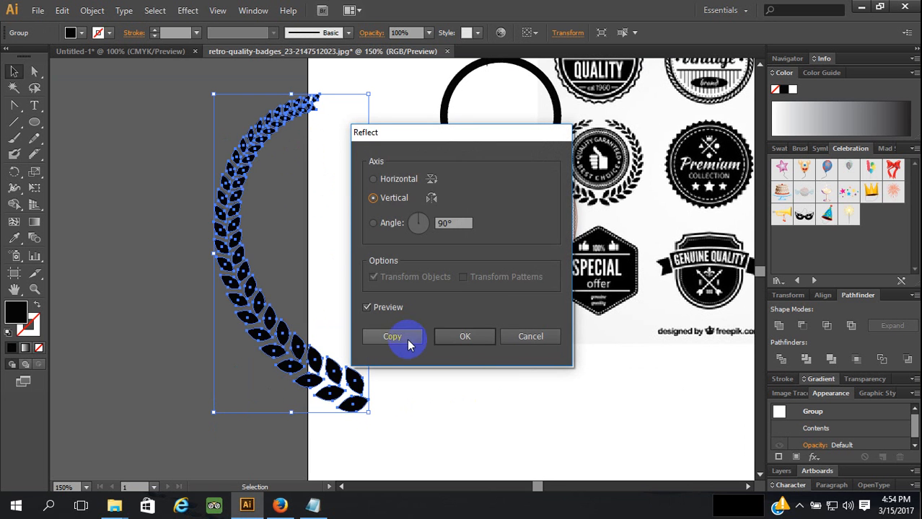
{"action": "left_click", "coordinate": [393, 336]}
Nudge the mirrored branch left until both halves form a wreath with a small gap at its base, and deselect it
{"action": "key", "text": "Left"}
{"action": "key", "text": "Left"}
{"action": "key", "text": "Left"}
{"action": "key", "text": "Left"}
{"action": "key", "text": "Left"}
{"action": "key", "text": "Left"}
{"action": "key", "text": "Left"}
{"action": "key", "text": "Left"}
{"action": "key", "text": "Left"}
{"action": "key", "text": "Left"}
{"action": "key", "text": "Left"}
{"action": "key", "text": "Left"}
{"action": "key", "text": "Left"}
{"action": "key", "text": "Left"}
{"action": "key", "text": "Left"}
{"action": "key", "text": "Left"}
{"action": "key", "text": "Left"}
{"action": "key", "text": "Left"}
{"action": "key", "text": "Left"}
{"action": "key", "text": "Left"}
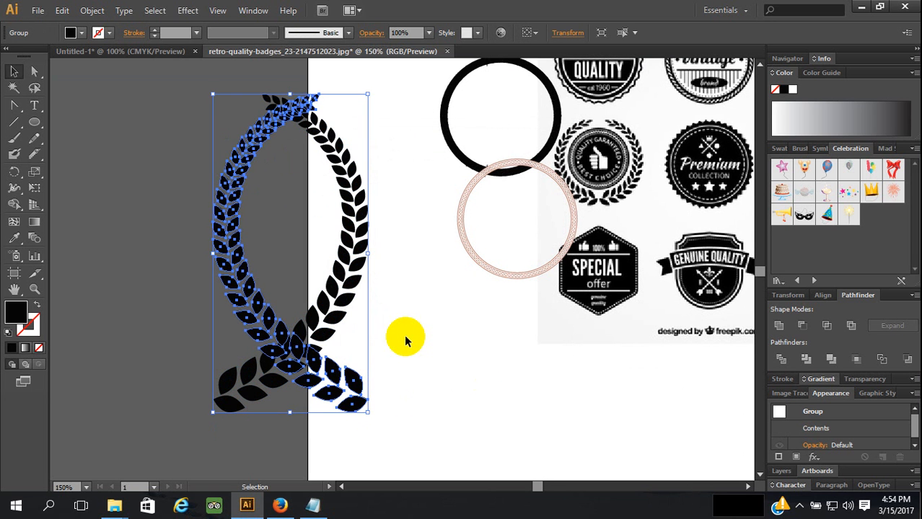
{"action": "key", "text": "Left"}
{"action": "key", "text": "Left"}
{"action": "key", "text": "Left"}
{"action": "key", "text": "Left"}
{"action": "key", "text": "Left"}
{"action": "key", "text": "Left"}
{"action": "key", "text": "Left"}
{"action": "key", "text": "Left"}
{"action": "key", "text": "Left"}
{"action": "key", "text": "Left"}
{"action": "key", "text": "Left"}
{"action": "key", "text": "Left"}
{"action": "key", "text": "Left"}
{"action": "key", "text": "Left"}
{"action": "key", "text": "Left"}
{"action": "key", "text": "Left"}
{"action": "key", "text": "Left"}
{"action": "key", "text": "Left"}
{"action": "key", "text": "Left"}
{"action": "key", "text": "Left"}
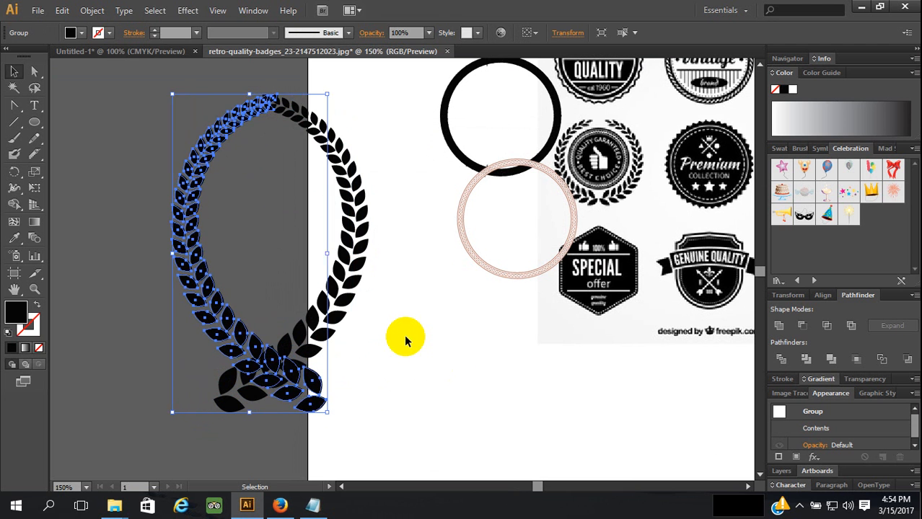
{"action": "key", "text": "Left"}
{"action": "key", "text": "Left"}
{"action": "key", "text": "Left"}
{"action": "key", "text": "Left"}
{"action": "key", "text": "Left"}
{"action": "key", "text": "Left"}
{"action": "key", "text": "Left"}
{"action": "key", "text": "Left"}
{"action": "key", "text": "Left"}
{"action": "key", "text": "Left"}
{"action": "key", "text": "Left"}
{"action": "key", "text": "Left"}
{"action": "key", "text": "Left"}
{"action": "key", "text": "Left"}
{"action": "key", "text": "Left"}
{"action": "key", "text": "Left"}
{"action": "key", "text": "Left"}
{"action": "key", "text": "Left"}
{"action": "key", "text": "Left"}
{"action": "key", "text": "Left"}
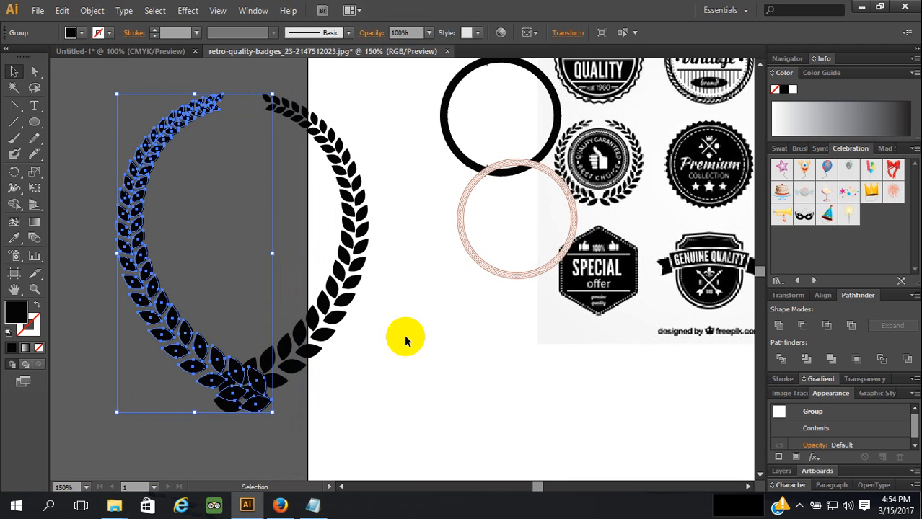
{"action": "key", "text": "Left"}
{"action": "key", "text": "Left"}
{"action": "key", "text": "Left"}
{"action": "key", "text": "Left"}
{"action": "key", "text": "Left"}
{"action": "key", "text": "Left"}
{"action": "key", "text": "Left"}
{"action": "key", "text": "Left"}
{"action": "key", "text": "Left"}
{"action": "key", "text": "Left"}
{"action": "key", "text": "Left"}
{"action": "key", "text": "Left"}
{"action": "key", "text": "Left"}
{"action": "key", "text": "Left"}
{"action": "key", "text": "Left"}
{"action": "key", "text": "Left"}
{"action": "key", "text": "Left"}
{"action": "key", "text": "Left"}
{"action": "key", "text": "Left"}
{"action": "key", "text": "Left"}
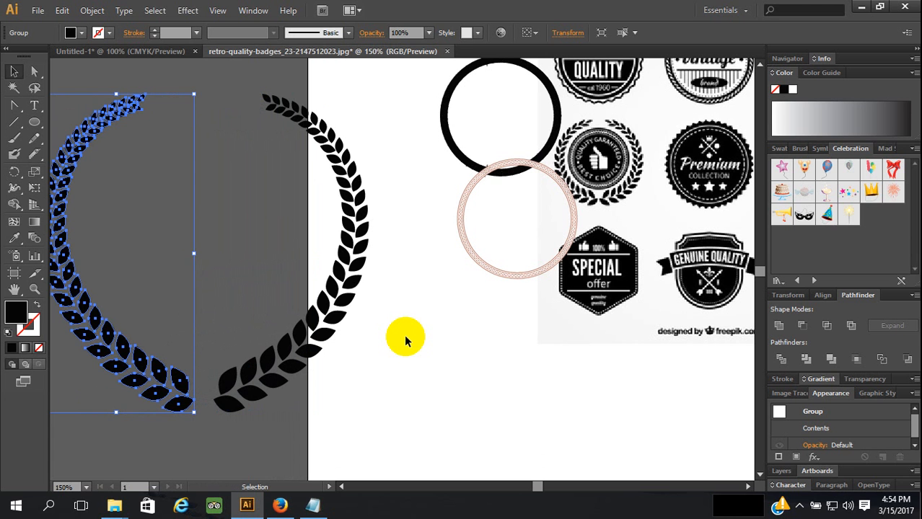
{"action": "key", "text": "Right"}
{"action": "key", "text": "Right"}
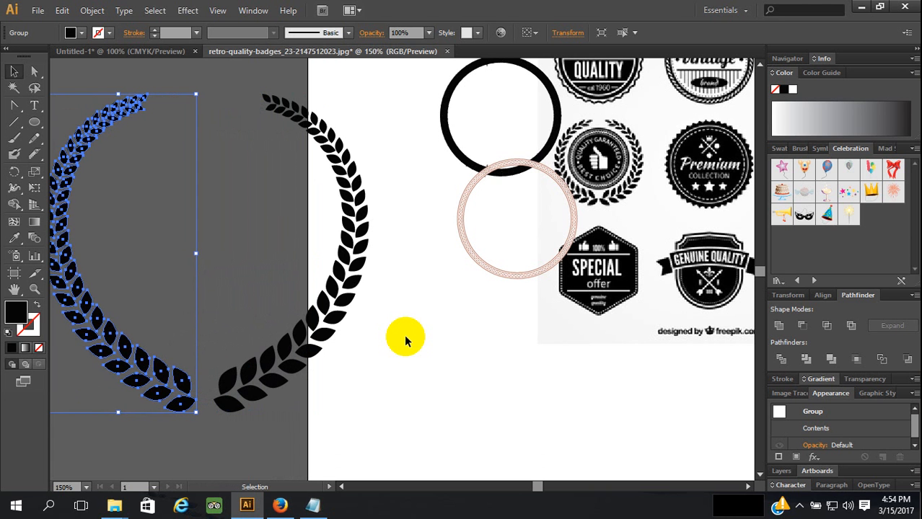
{"action": "left_click", "coordinate": [422, 374]}
Move both wreath halves together a little to the right, partly onto the artboard, and deselect them
{"action": "scroll", "coordinate": [368, 376], "scroll_direction": "down", "scroll_amount": 1}
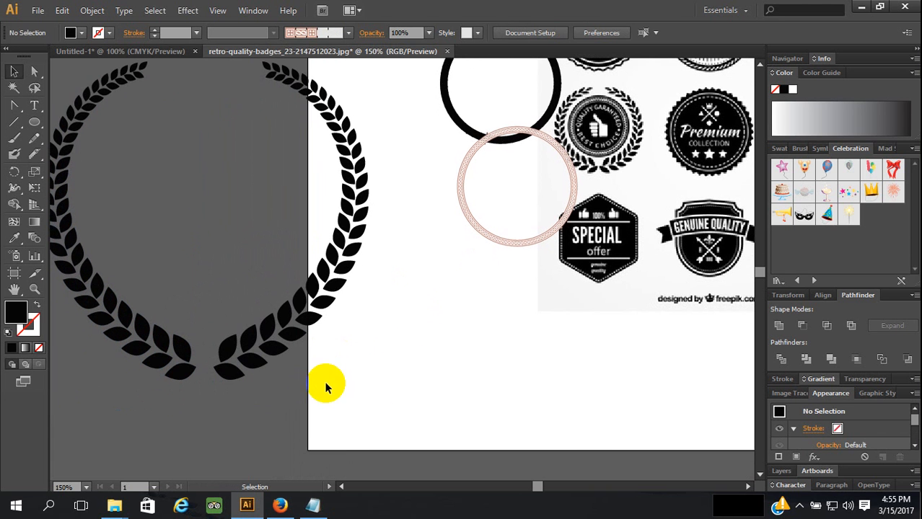
{"action": "left_click_drag", "start_coordinate": [168, 326], "coordinate": [223, 336]}
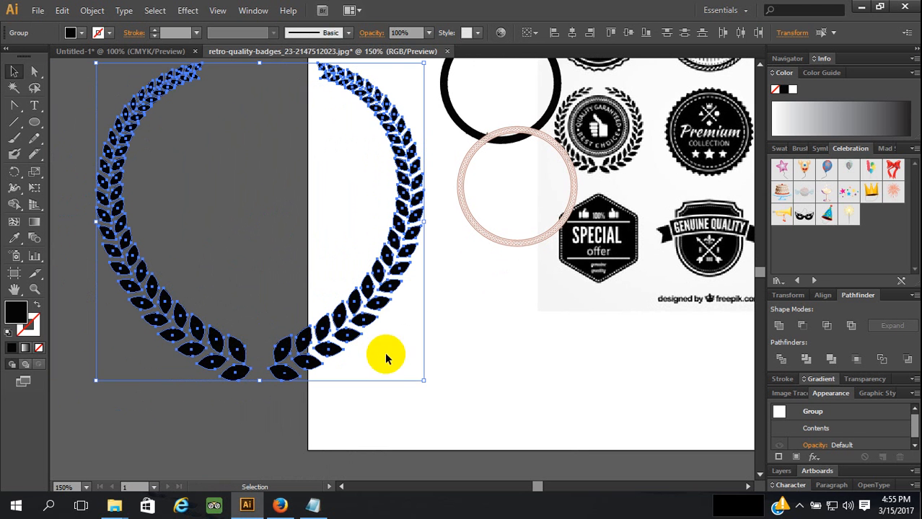
{"action": "scroll", "coordinate": [488, 351], "scroll_direction": "up", "scroll_amount": 1}
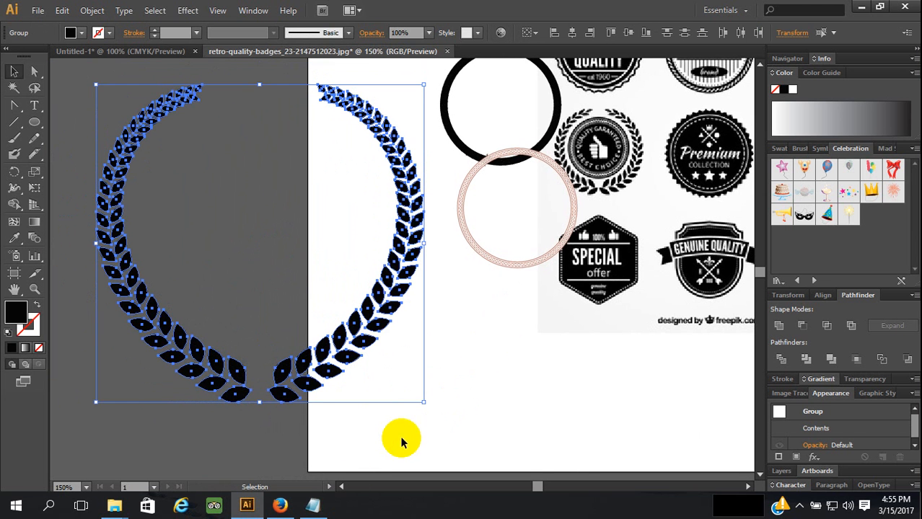
{"action": "scroll", "coordinate": [457, 379], "scroll_direction": "up", "scroll_amount": 1}
{"action": "scroll", "coordinate": [457, 401], "scroll_direction": "up", "scroll_amount": 2}
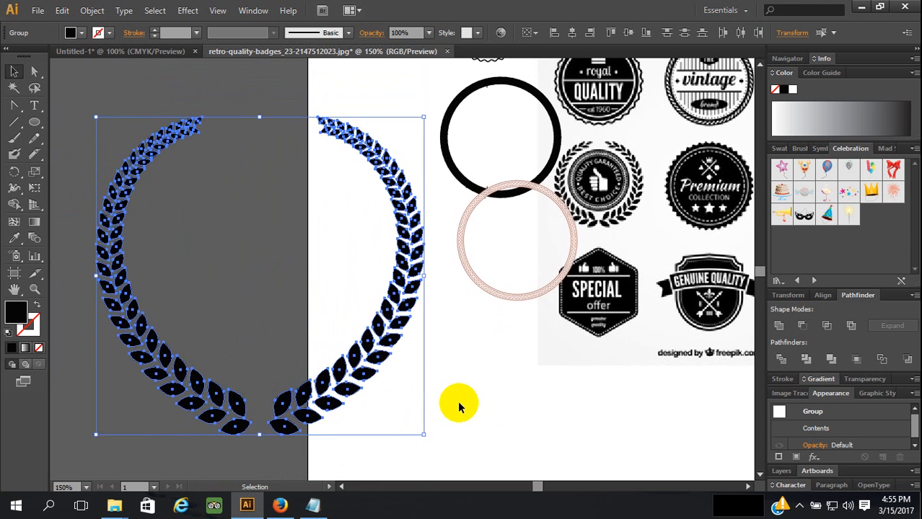
{"action": "left_click", "coordinate": [459, 436]}
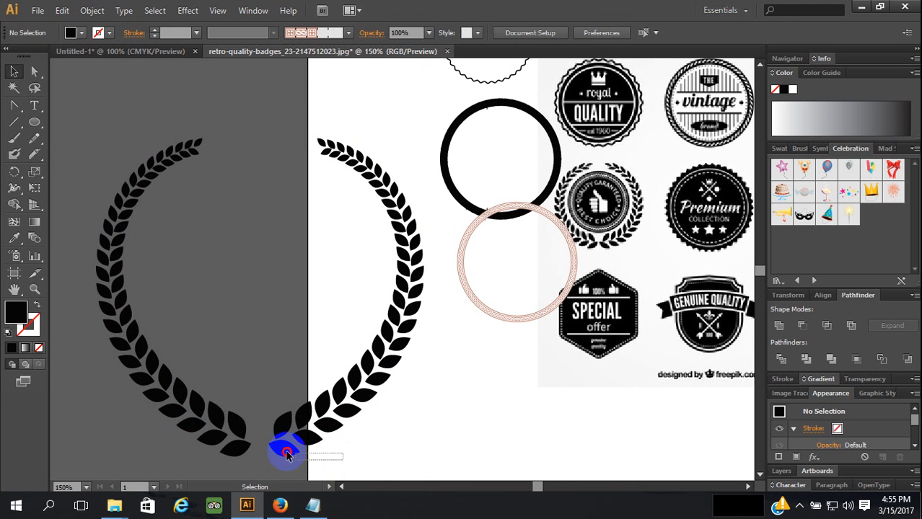
Select both halves of the laurel wreath and scale them down together proportionally to a little over half their size
{"action": "left_click_drag", "start_coordinate": [286, 453], "coordinate": [397, 365]}
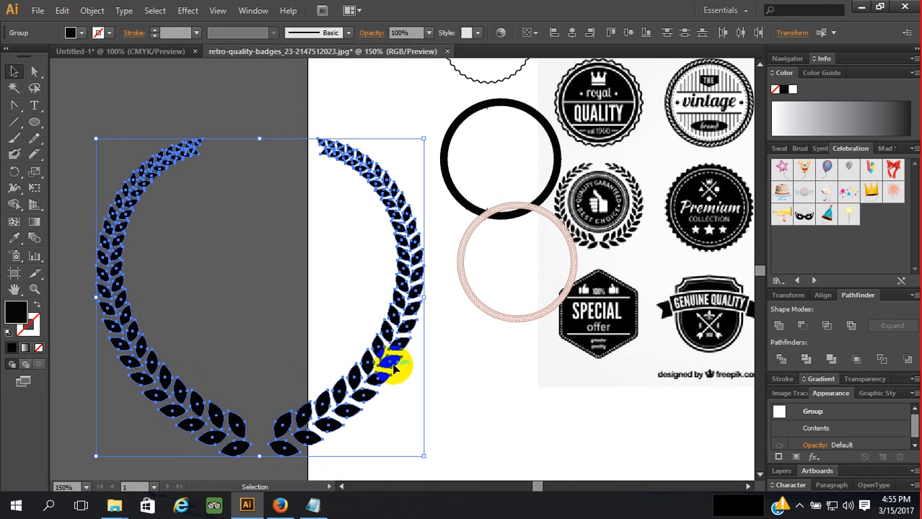
{"action": "left_click", "coordinate": [463, 387]}
{"action": "scroll", "coordinate": [467, 386], "scroll_direction": "down", "scroll_amount": 1}
{"action": "left_click", "coordinate": [177, 366]}
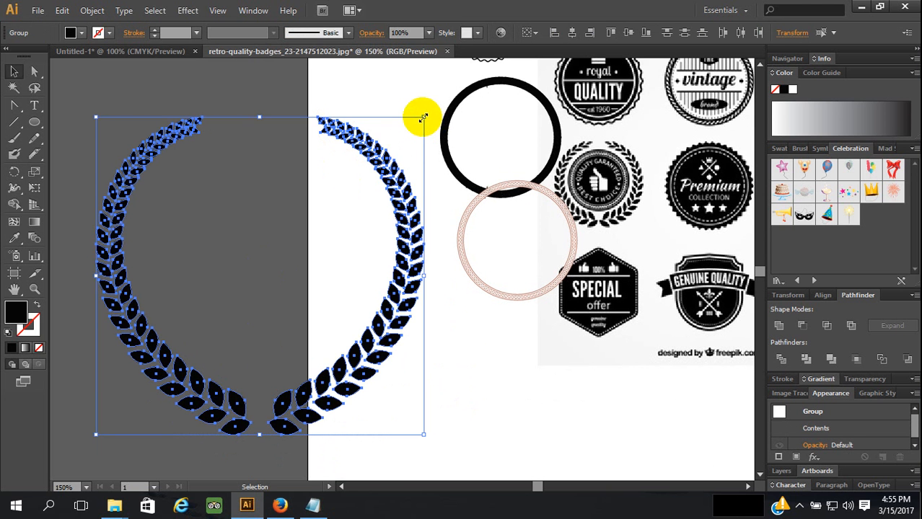
{"action": "left_click_drag", "start_coordinate": [423, 117], "coordinate": [320, 273]}
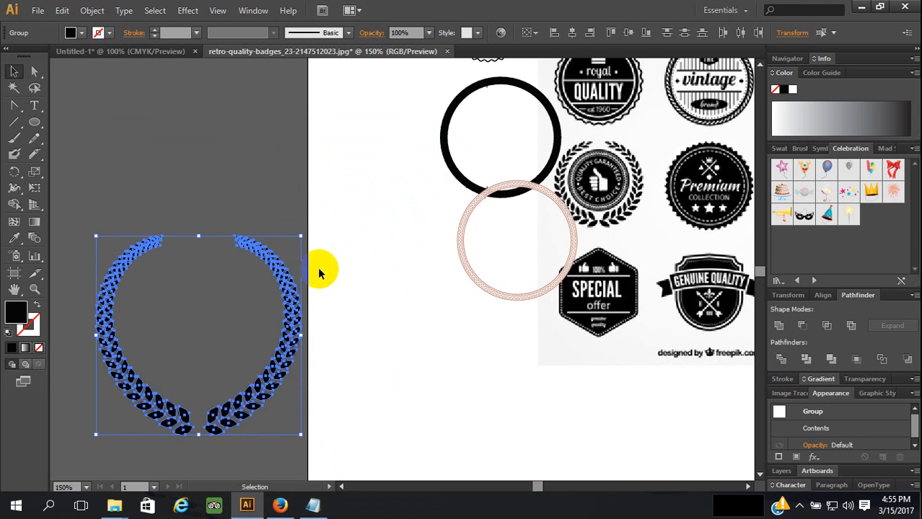
Move the reduced wreath fully onto the artboard, into the empty area below the circles and beside the badge reference, and deselect it
{"action": "left_click_drag", "start_coordinate": [291, 321], "coordinate": [519, 380]}
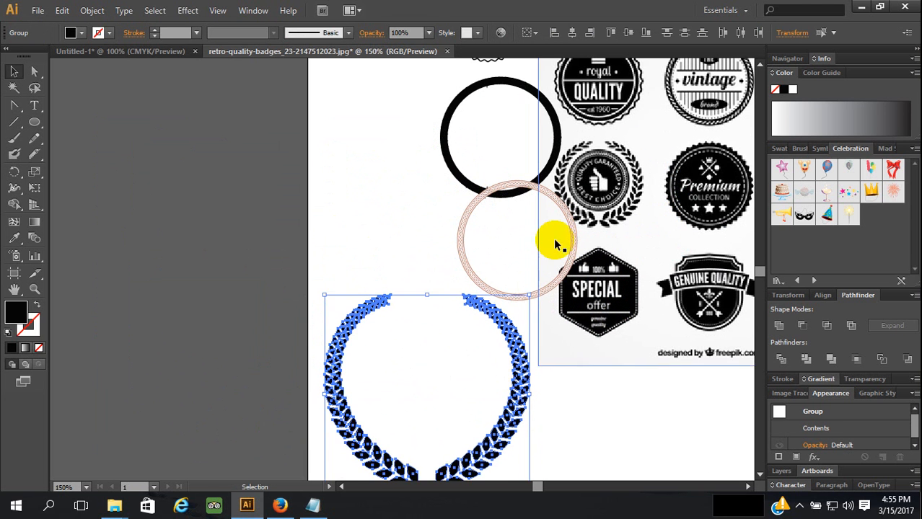
{"action": "scroll", "coordinate": [552, 313], "scroll_direction": "down", "scroll_amount": 3}
{"action": "left_click", "coordinate": [559, 354]}
{"action": "scroll", "coordinate": [584, 328], "scroll_direction": "down", "scroll_amount": 1}
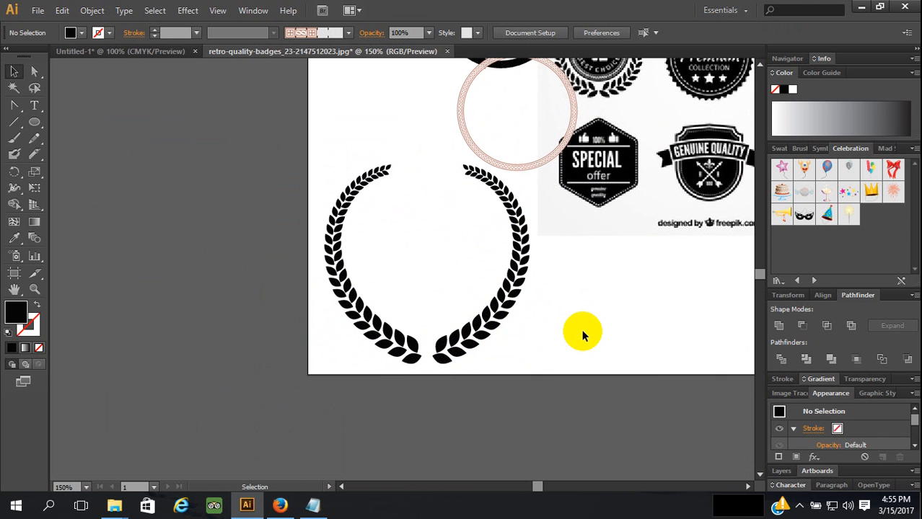
{"action": "scroll", "coordinate": [583, 334], "scroll_direction": "up", "scroll_amount": 1}
{"action": "scroll", "coordinate": [583, 333], "scroll_direction": "down", "scroll_amount": 1}
{"action": "scroll", "coordinate": [583, 334], "scroll_direction": "up", "scroll_amount": 1}
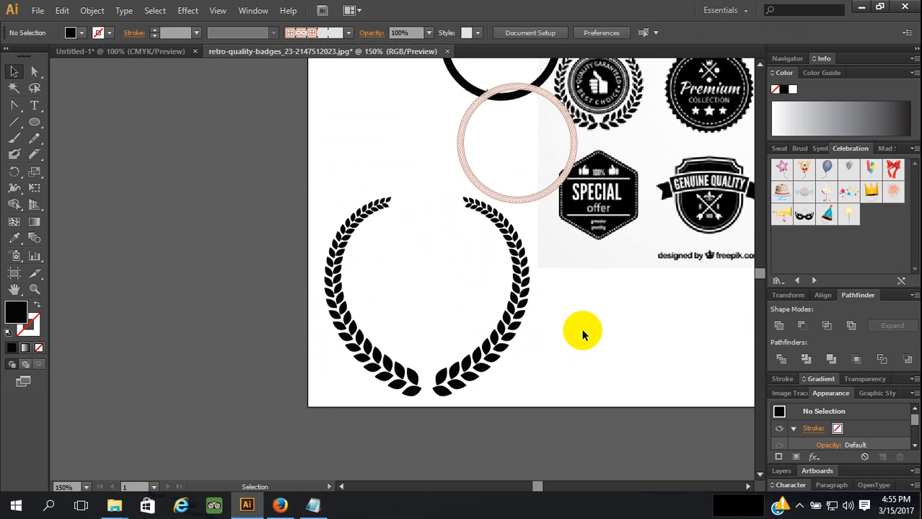
{"action": "scroll", "coordinate": [583, 333], "scroll_direction": "up", "scroll_amount": 1}
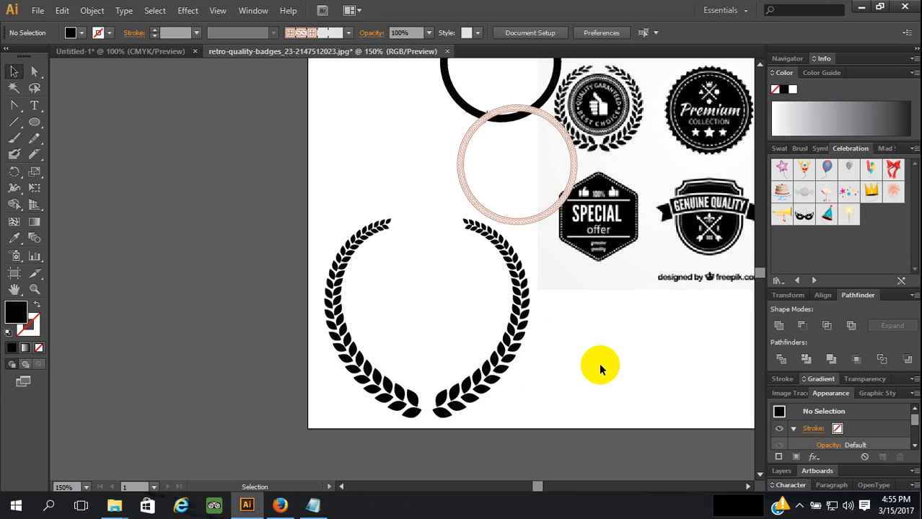
{"action": "scroll", "coordinate": [599, 369], "scroll_direction": "down", "scroll_amount": 1}
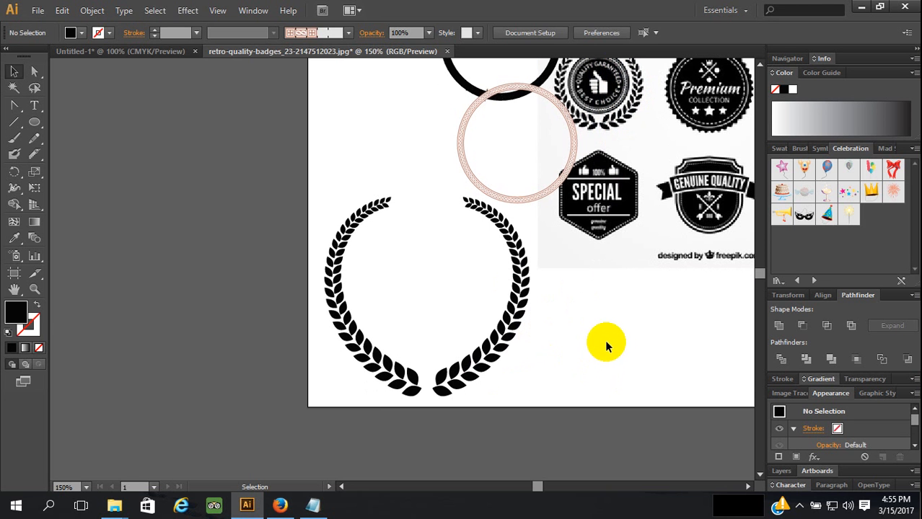
{"action": "scroll", "coordinate": [620, 299], "scroll_direction": "down", "scroll_amount": 1}
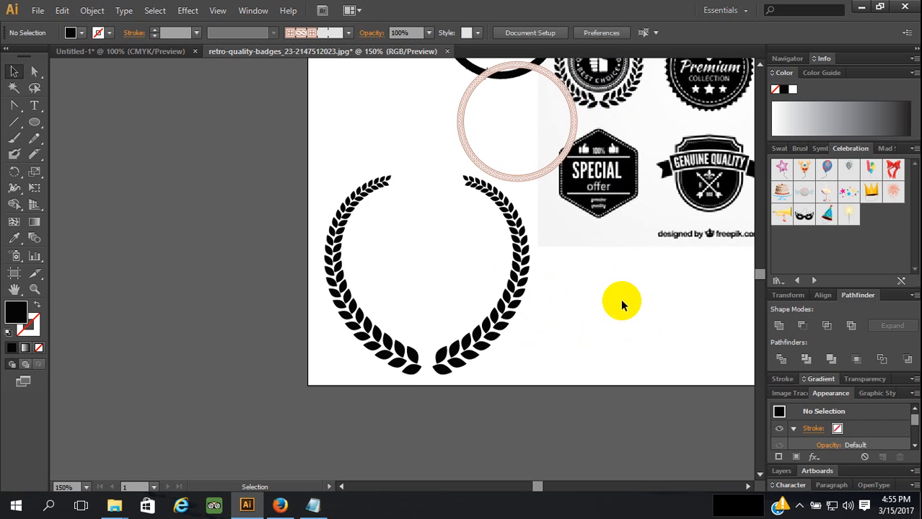
{"action": "left_click", "coordinate": [515, 307]}
{"action": "left_click", "coordinate": [585, 300]}
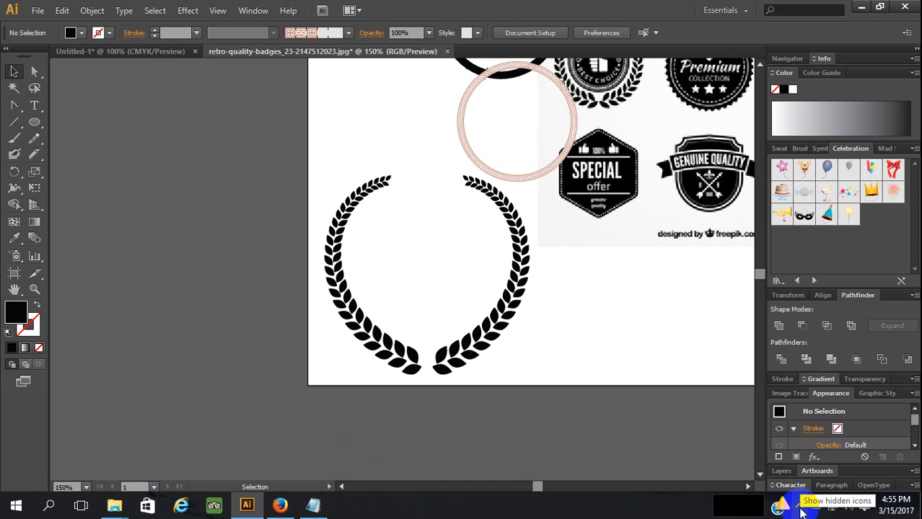
{"action": "left_click", "coordinate": [377, 364]}
{"action": "left_click", "coordinate": [549, 366]}
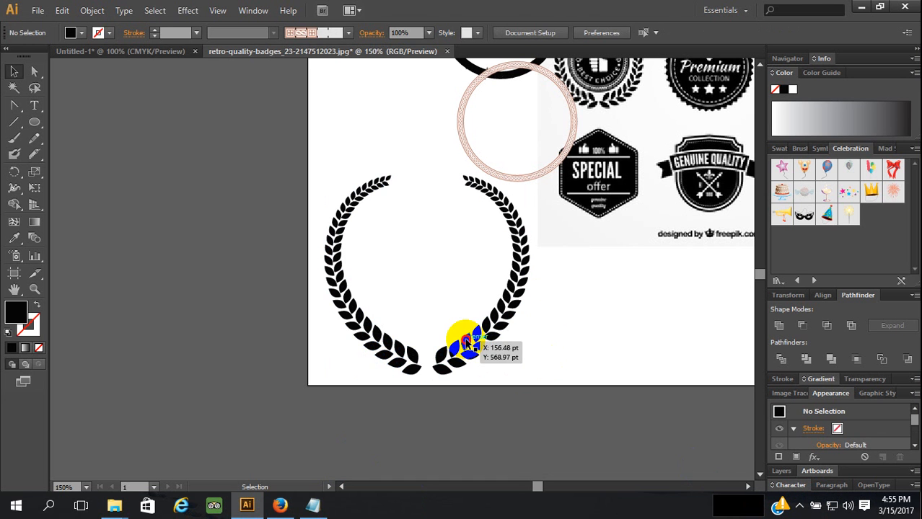
Group the two wreath halves into one object, check the grouping by reselecting it, and deselect it
{"action": "left_click", "coordinate": [467, 344]}
{"action": "left_click", "coordinate": [359, 343], "text": "shift"}
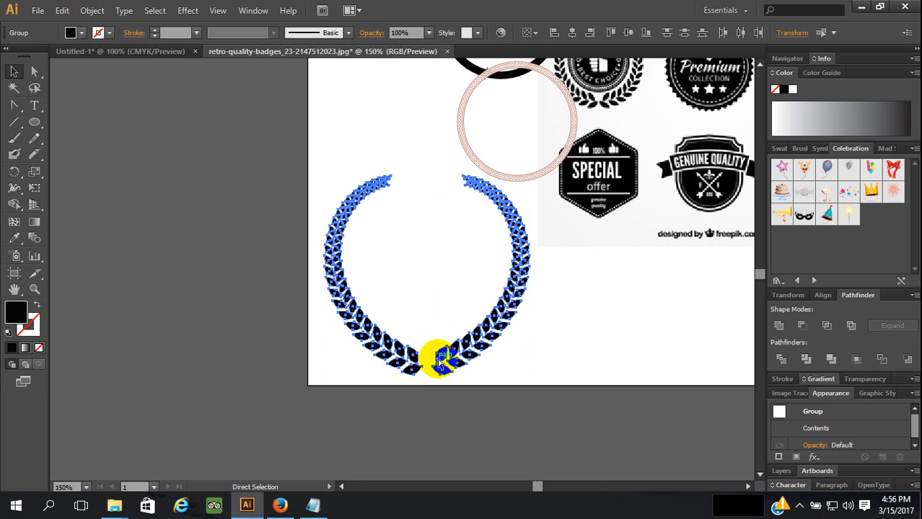
{"action": "left_click", "coordinate": [569, 368]}
{"action": "left_click", "coordinate": [489, 338]}
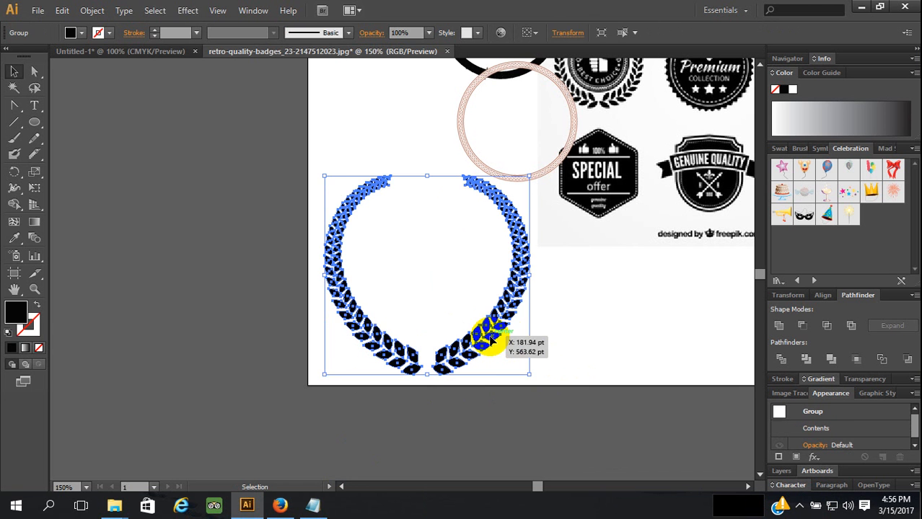
{"action": "left_click", "coordinate": [573, 334]}
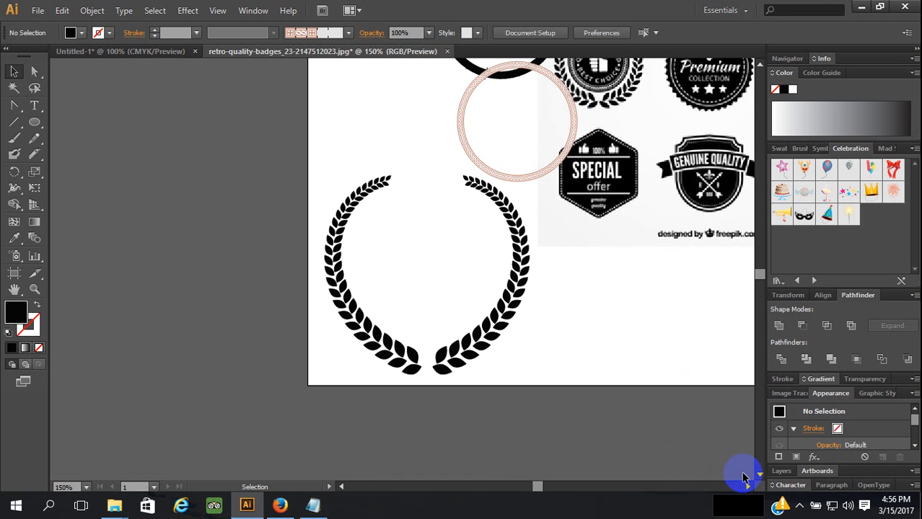
{"action": "left_click", "coordinate": [799, 507]}
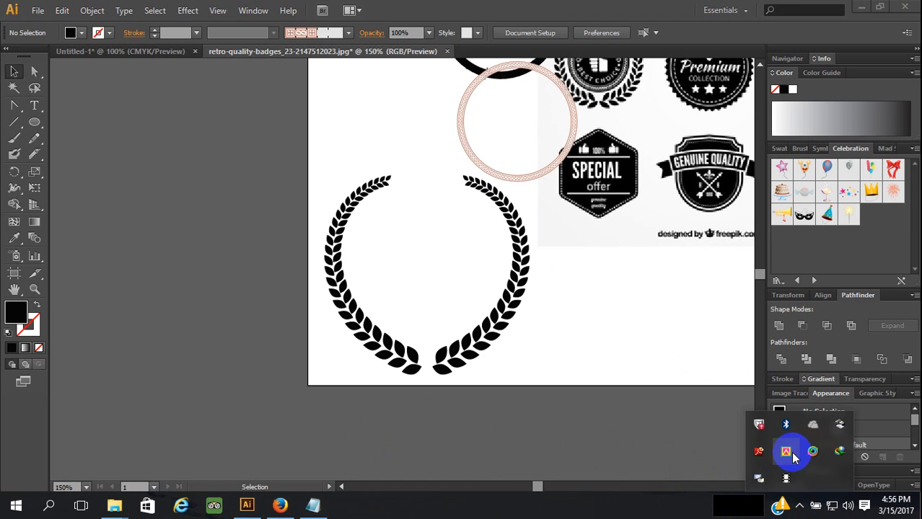